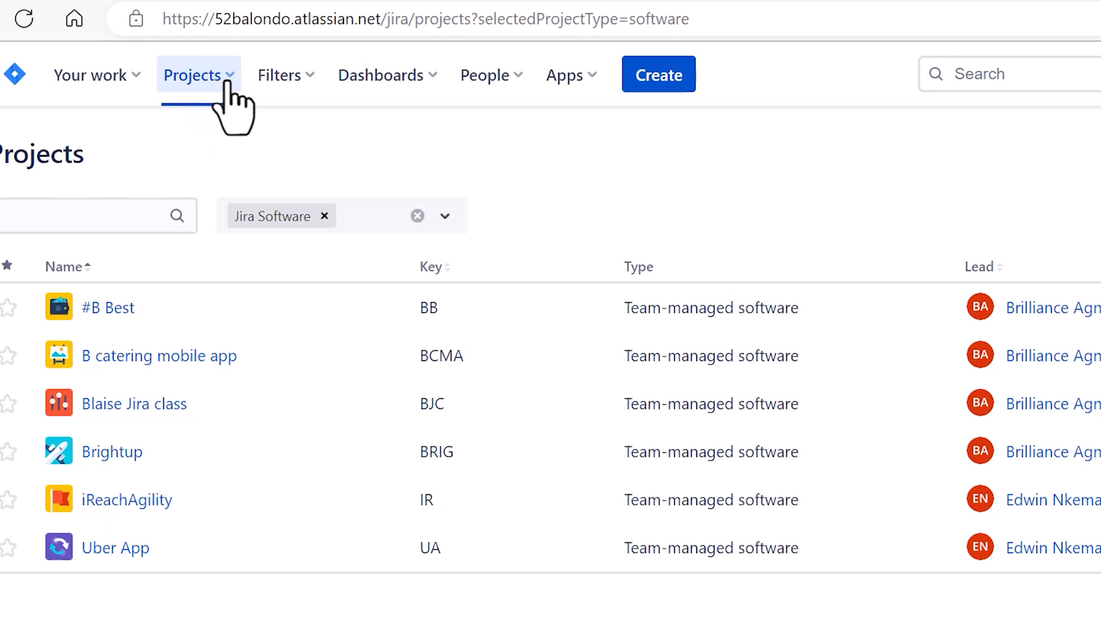
- Show the list of all projects and open the B catering mobile app project
{"action": "left_click", "coordinate": [228, 82]}
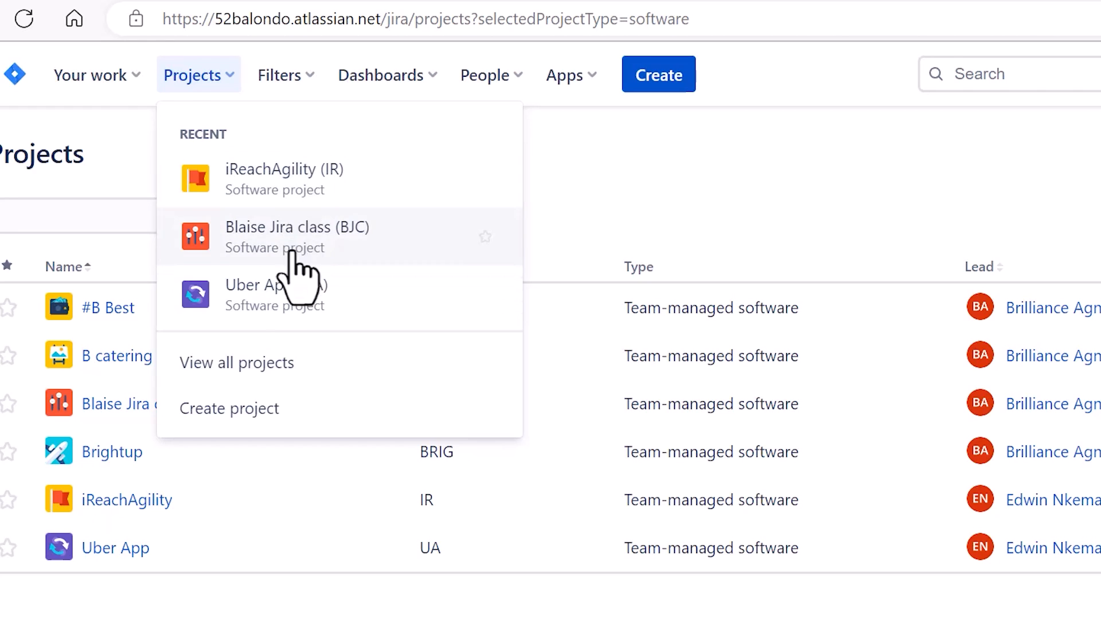
{"action": "left_click", "coordinate": [265, 367]}
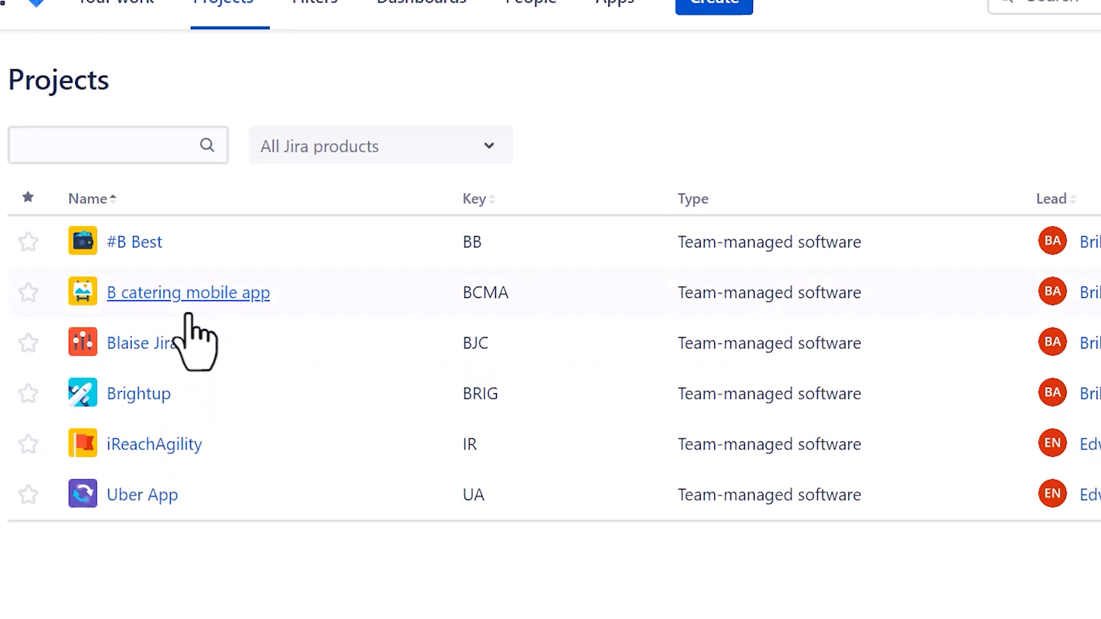
{"action": "left_click", "coordinate": [195, 295]}
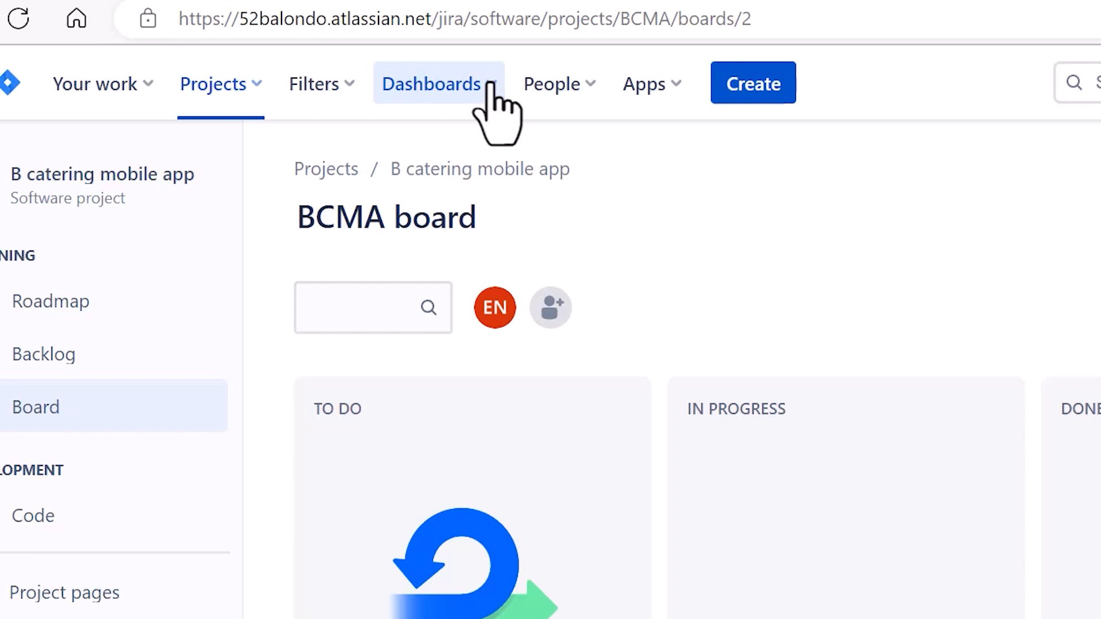
{"action": "left_click", "coordinate": [445, 73]}
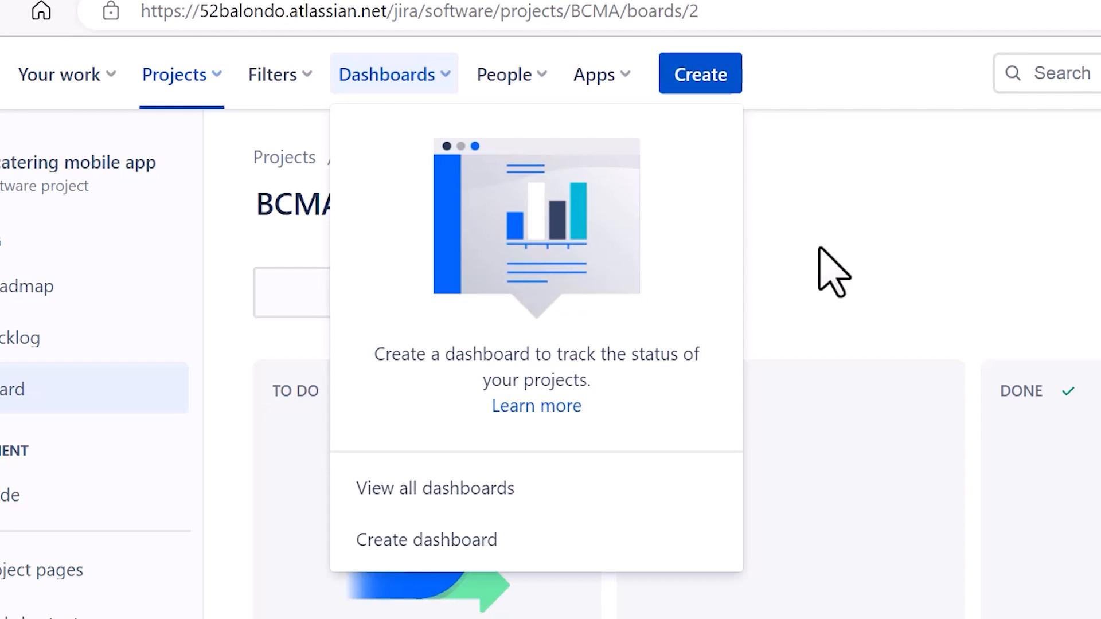
{"action": "left_click", "coordinate": [832, 272]}
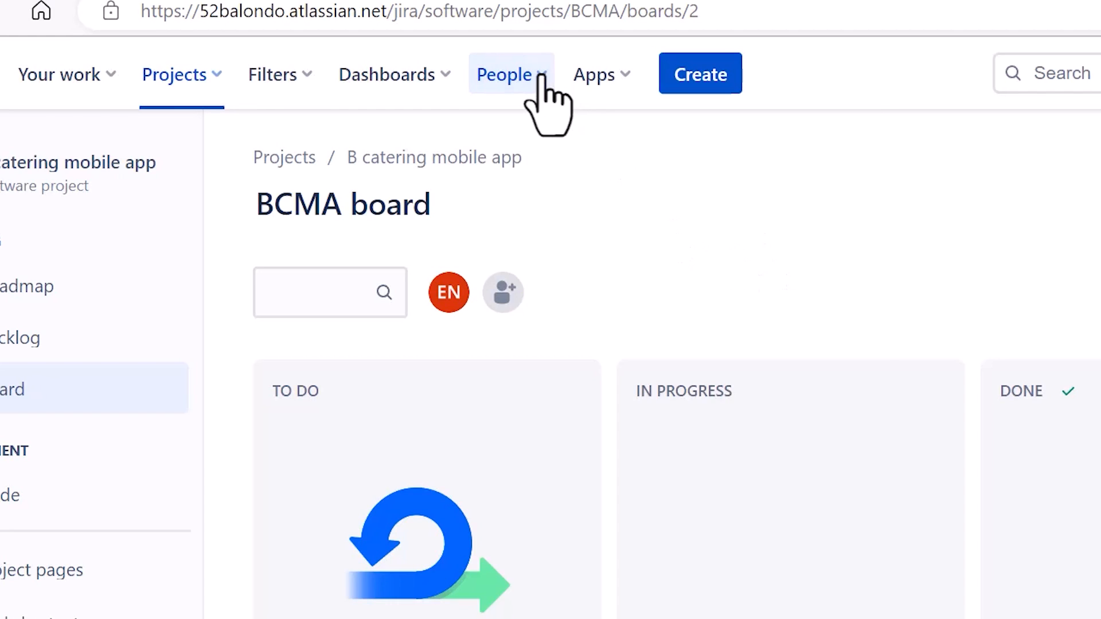
{"action": "left_click", "coordinate": [540, 76]}
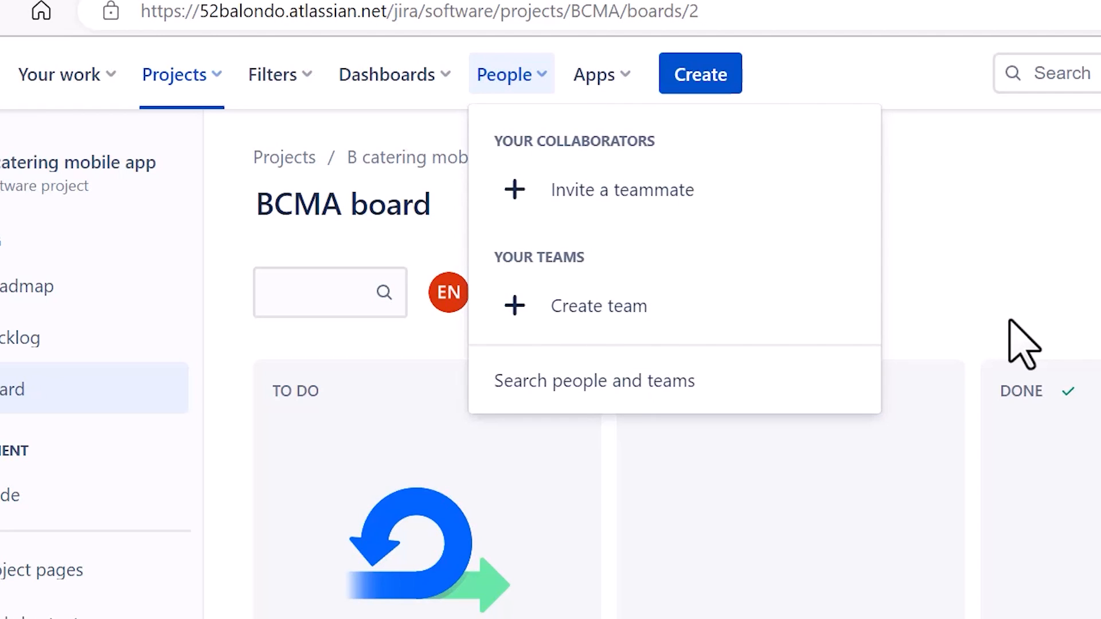
{"action": "left_click", "coordinate": [1000, 288]}
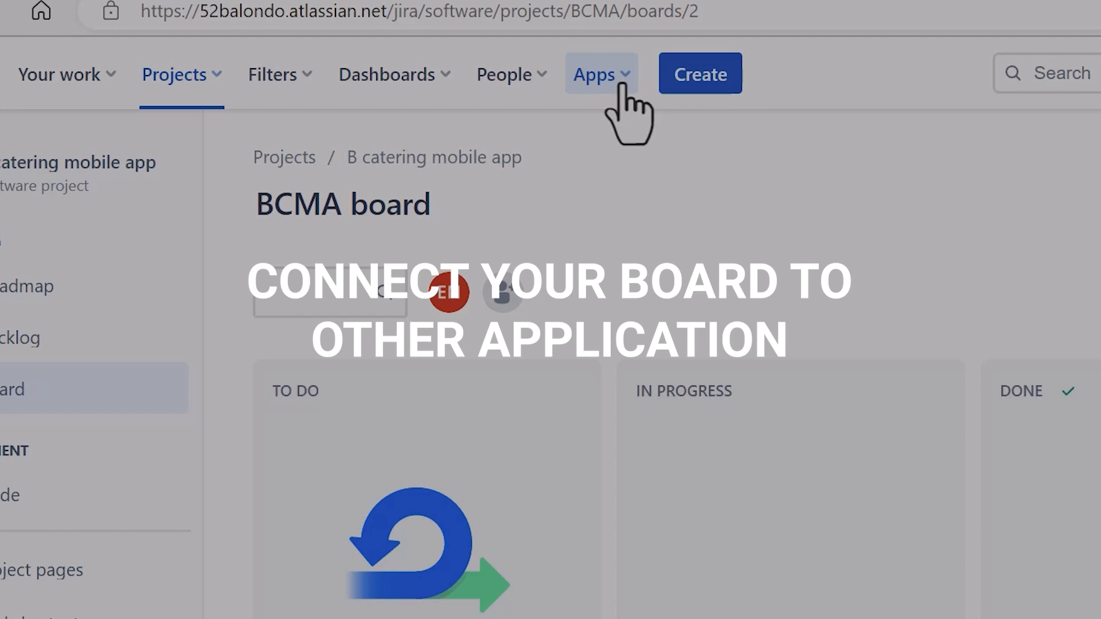
{"action": "left_click", "coordinate": [623, 86]}
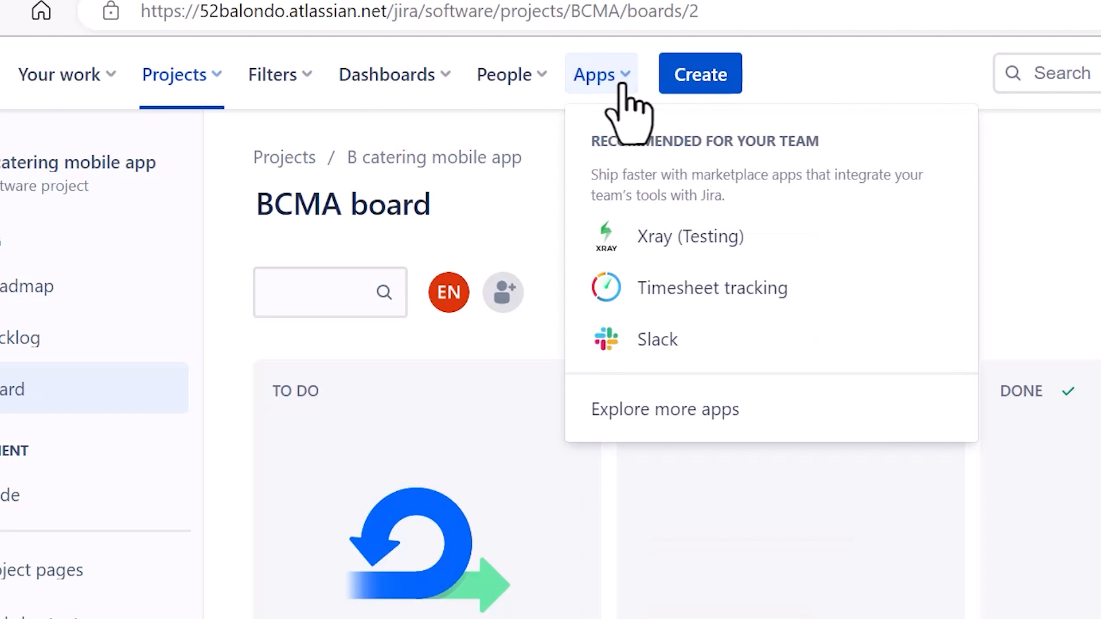
{"action": "left_click", "coordinate": [1077, 221]}
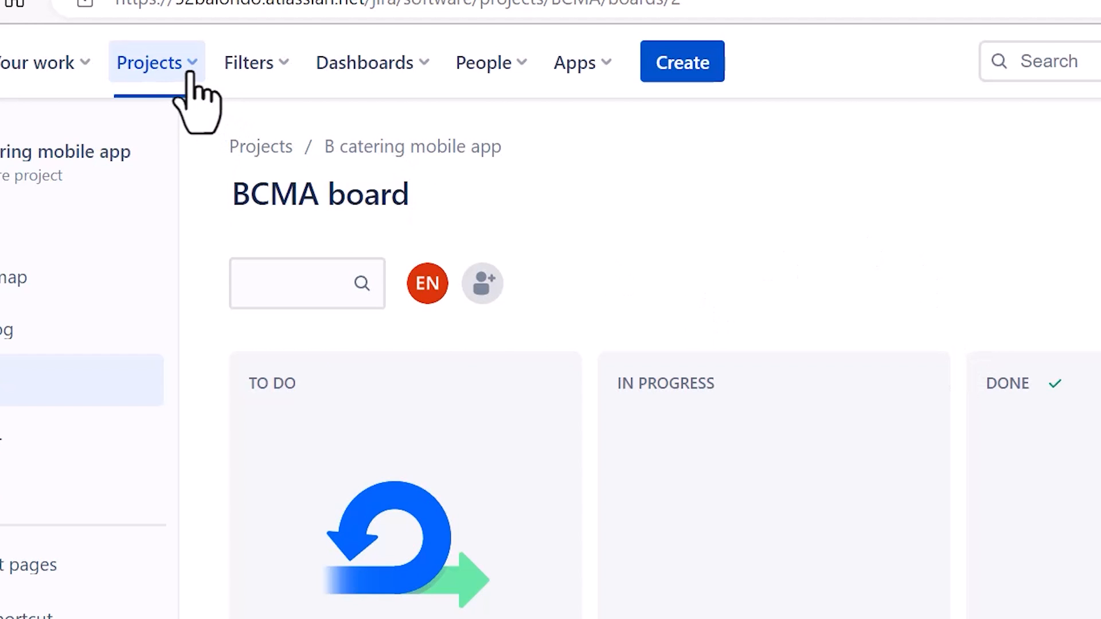
- Start creating a project with the Scrum template from the Software development category
{"action": "left_click", "coordinate": [192, 64]}
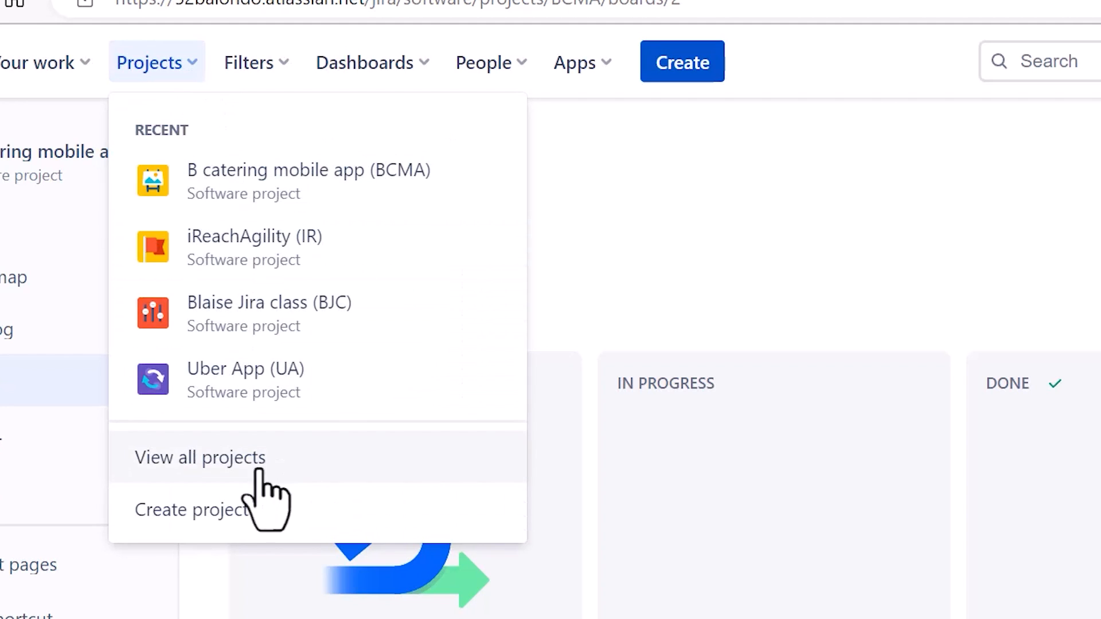
{"action": "left_click", "coordinate": [192, 513]}
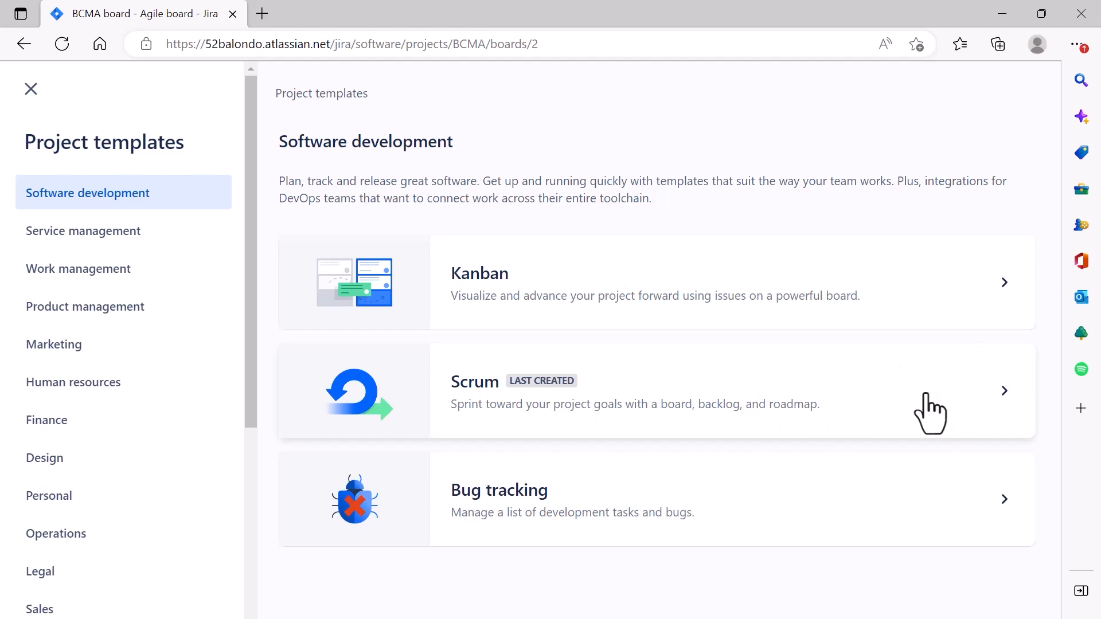
{"action": "left_click", "coordinate": [956, 399]}
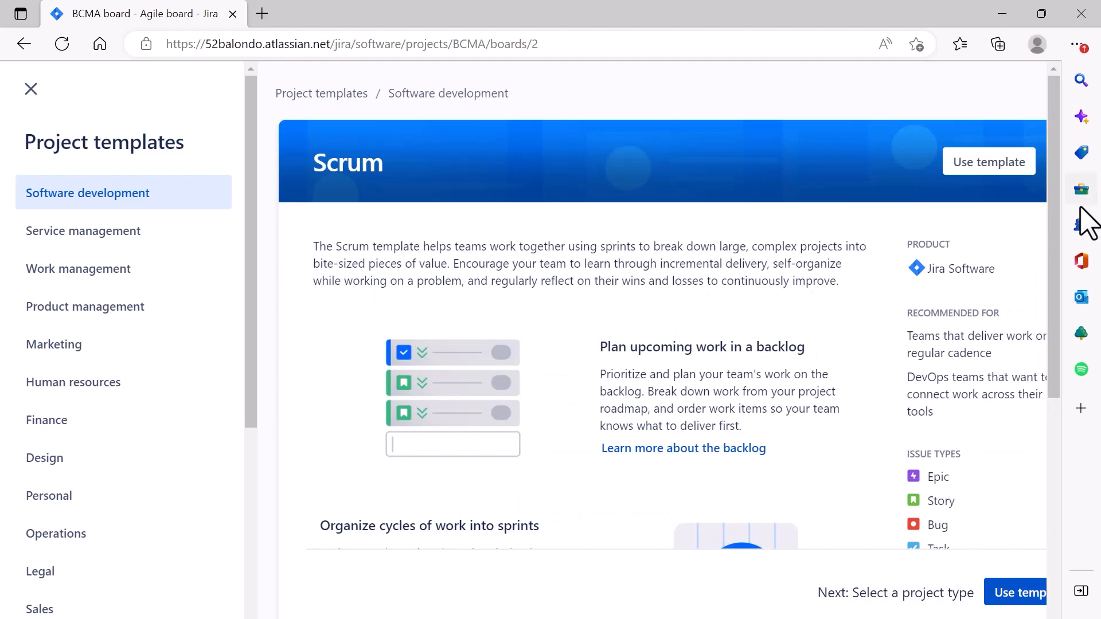
{"action": "left_click_drag", "start_coordinate": [1059, 236], "coordinate": [1042, 397]}
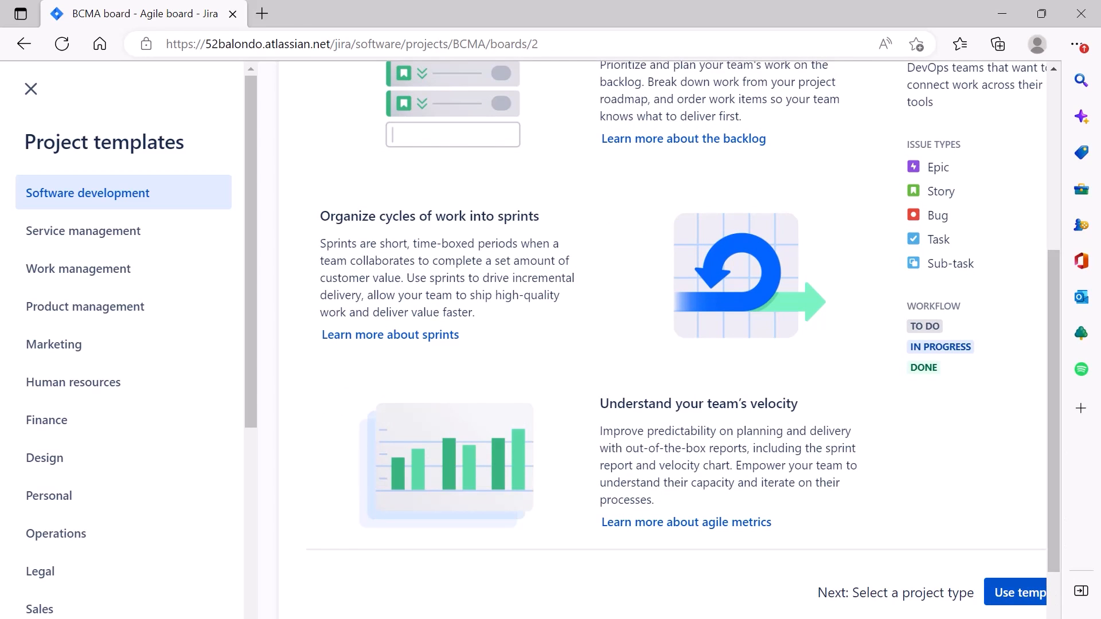
{"action": "scroll", "coordinate": [957, 449], "scroll_direction": "right", "scroll_amount": 1}
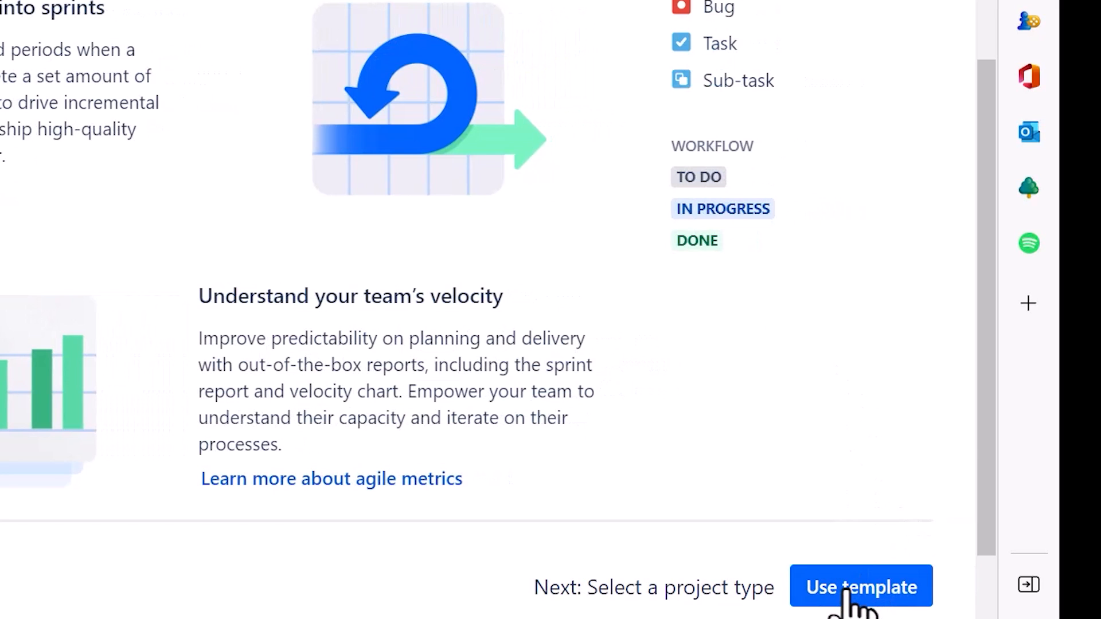
{"action": "left_click", "coordinate": [847, 594]}
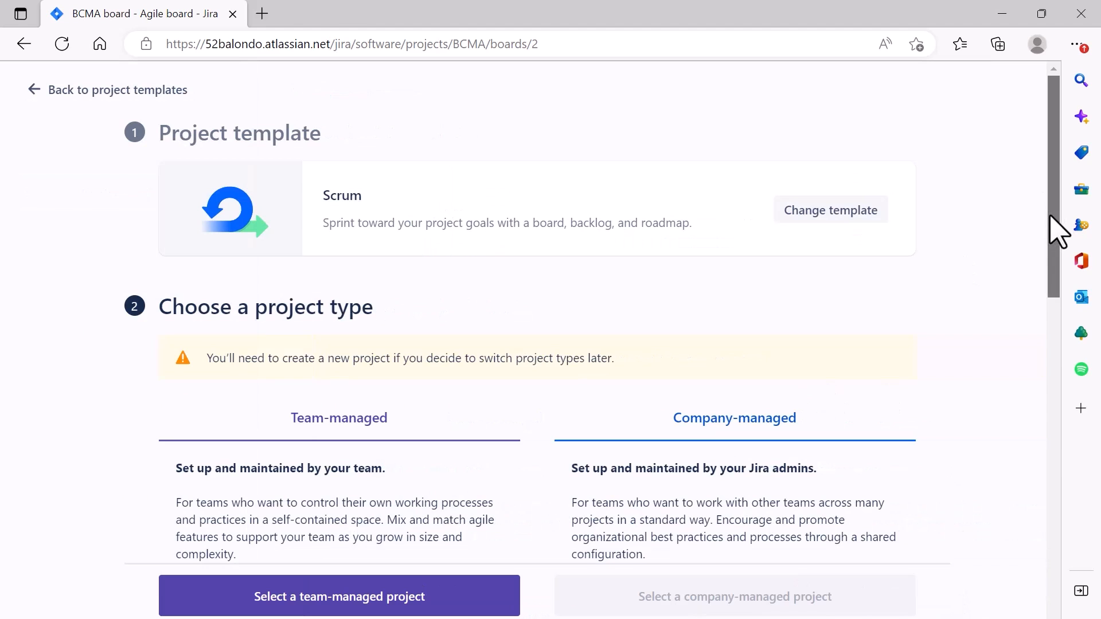
- Compare the team-managed and company-managed project types and choose team-managed
{"action": "scroll", "coordinate": [1058, 269], "scroll_direction": "down", "scroll_amount": 2}
{"action": "scroll", "coordinate": [1061, 287], "scroll_direction": "down", "scroll_amount": 6}
{"action": "scroll", "coordinate": [1064, 381], "scroll_direction": "up", "scroll_amount": 5}
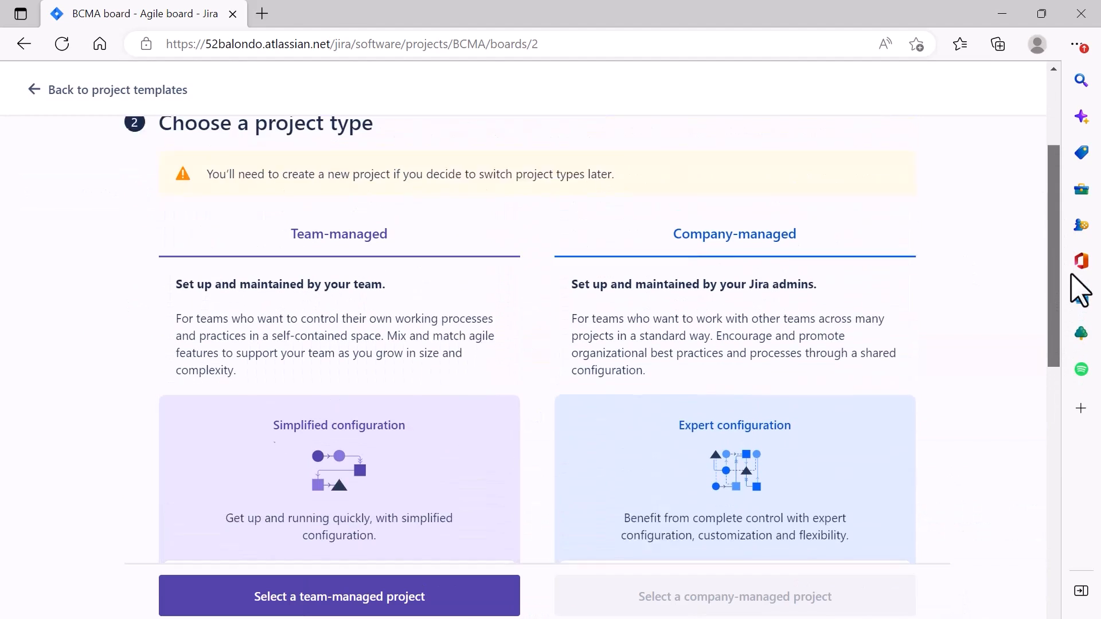
{"action": "scroll", "coordinate": [1067, 281], "scroll_direction": "up", "scroll_amount": 1}
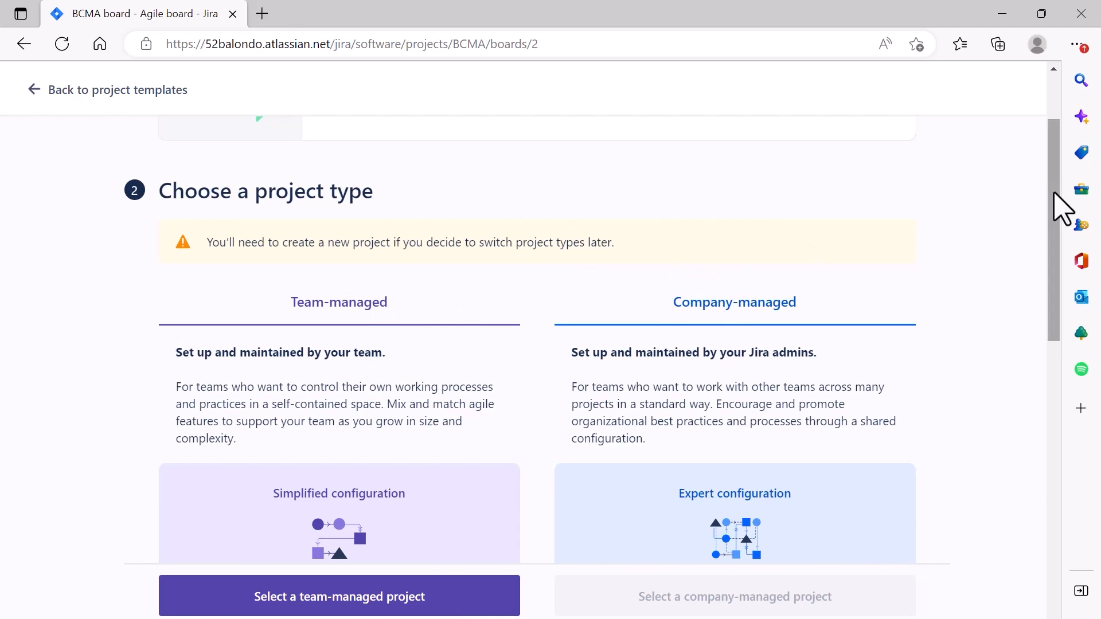
{"action": "left_click_drag", "start_coordinate": [1054, 193], "coordinate": [1053, 234]}
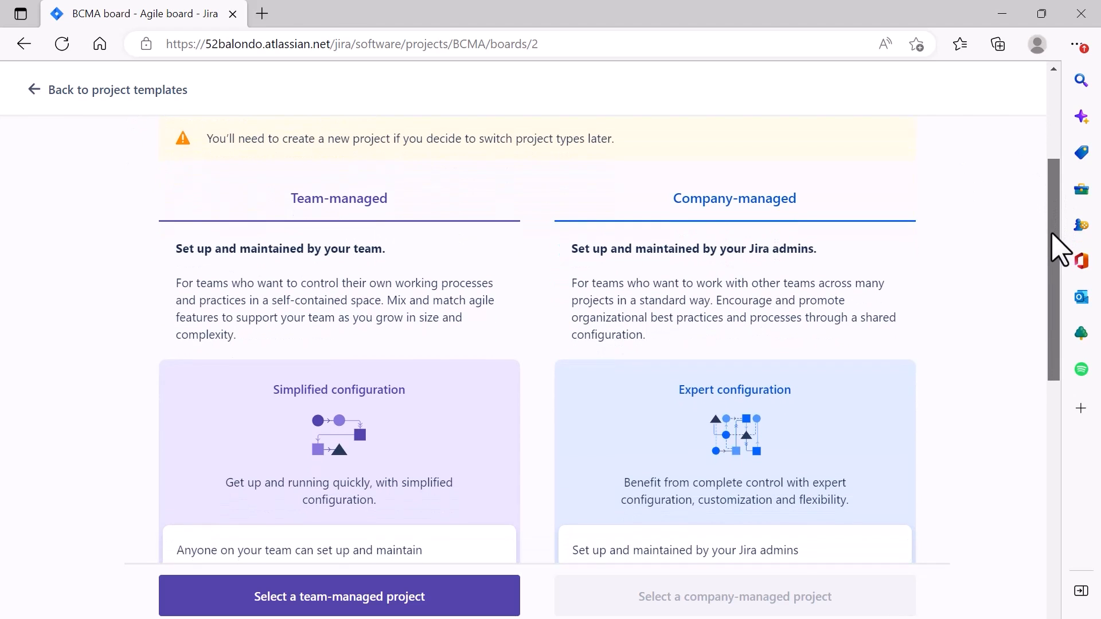
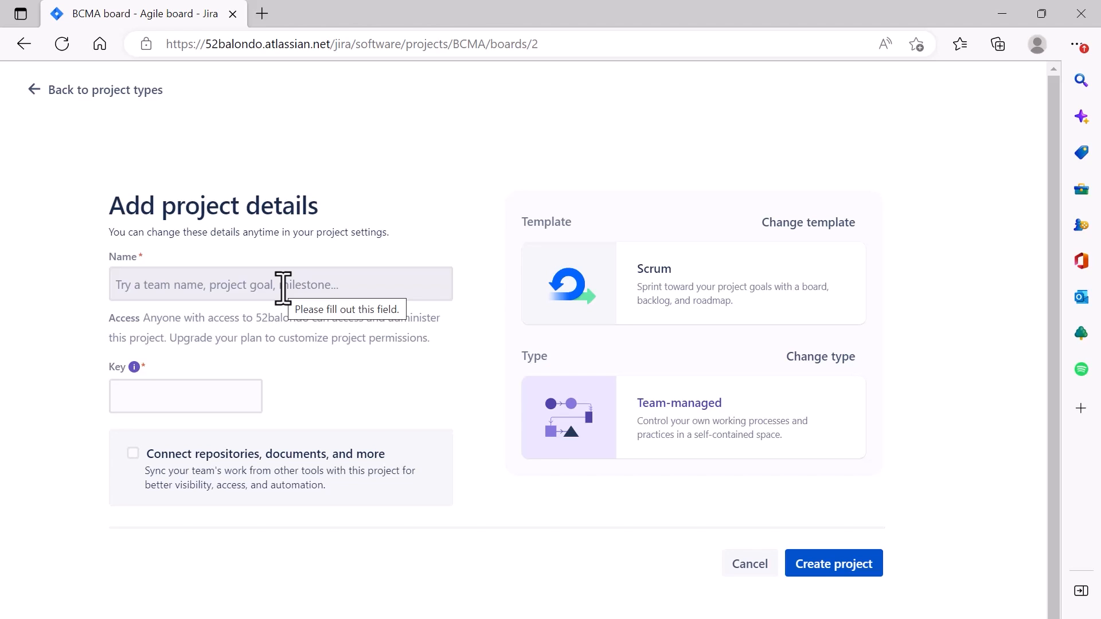
- Name the project "Land your first Scrum master role in 12 weeks"
{"action": "left_click", "coordinate": [282, 288]}
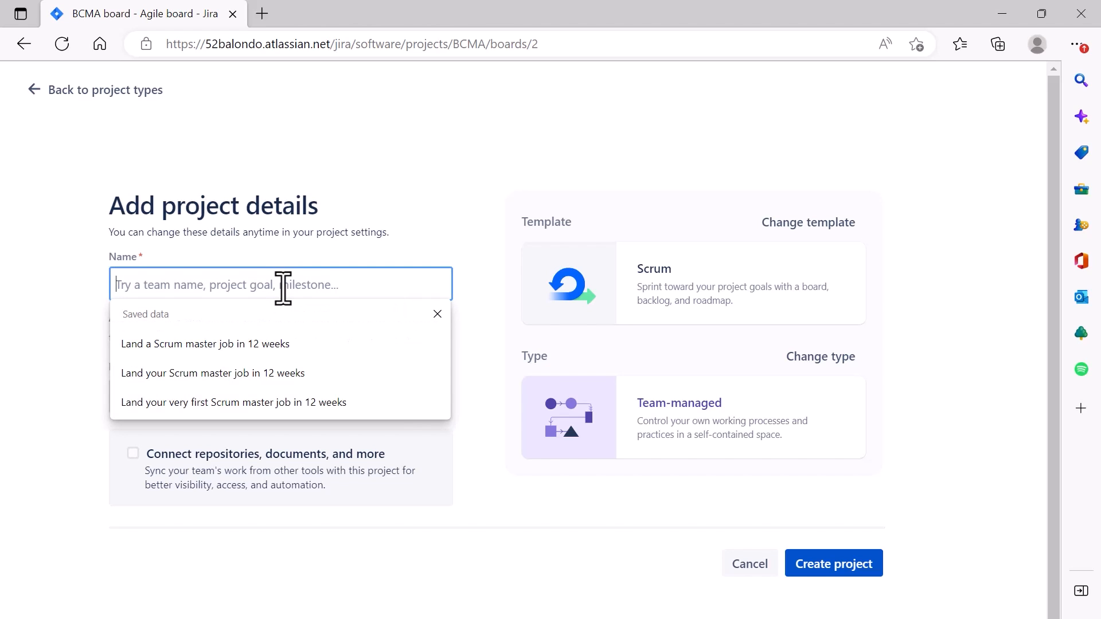
{"action": "type", "text": "L"}
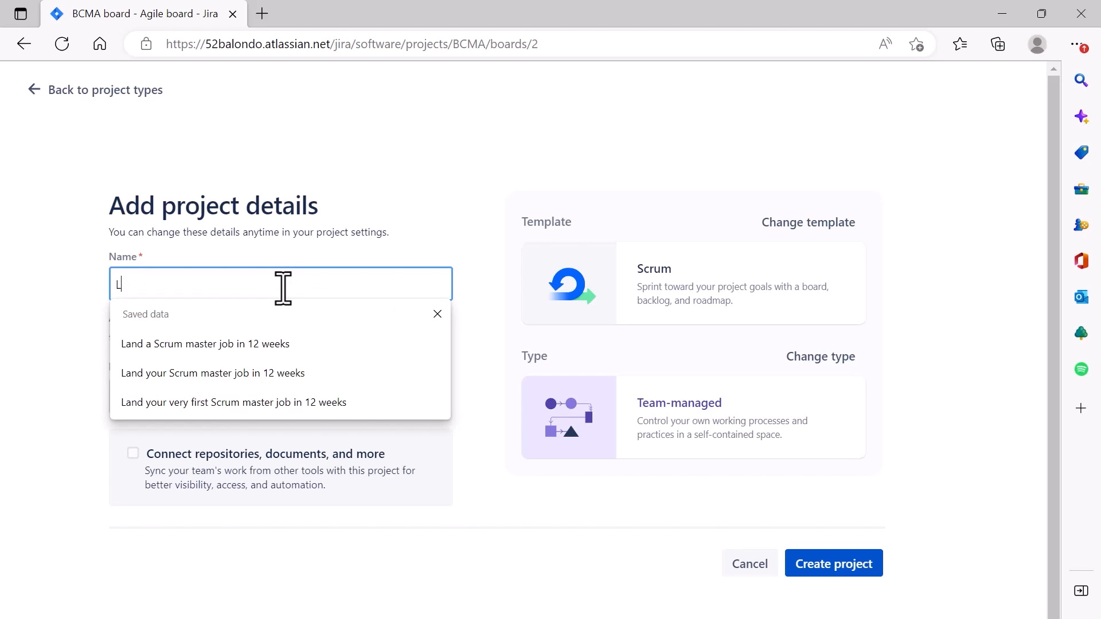
{"action": "type", "text": "and your first Scrum master"}
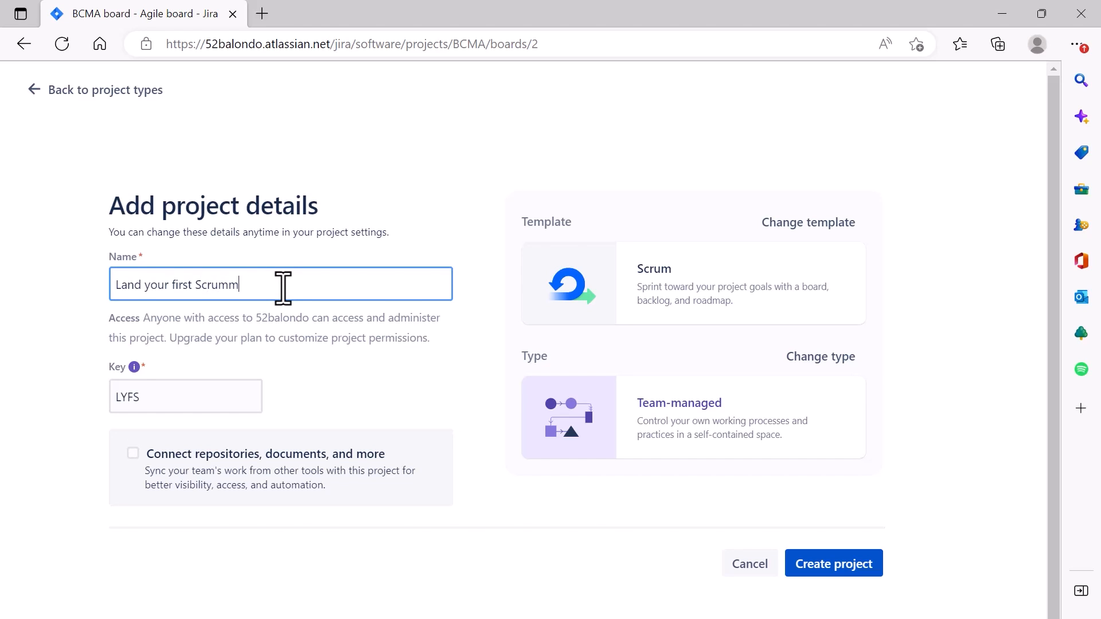
{"action": "type", "text": " role in 12 weeks"}
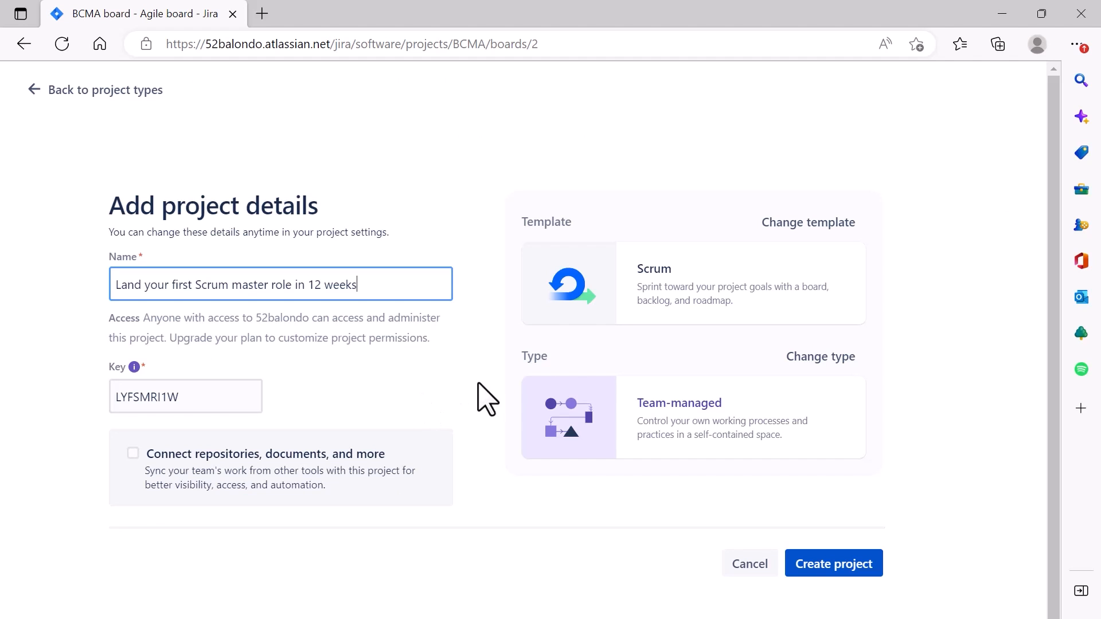
- Create the project without connecting repositories, documents and more
{"action": "left_click", "coordinate": [134, 454]}
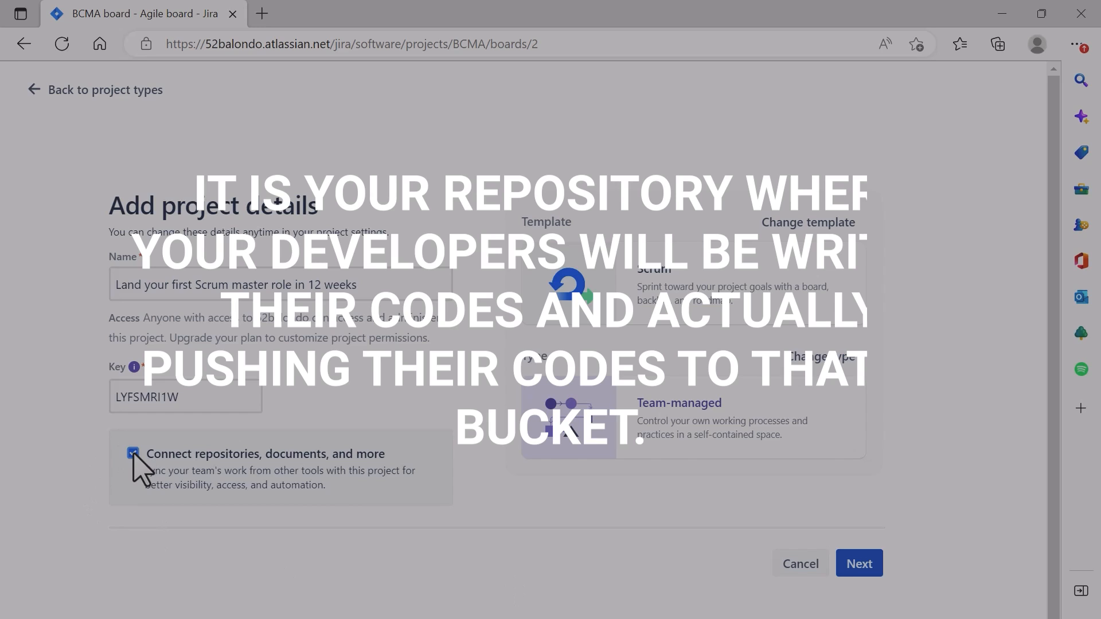
{"action": "left_click", "coordinate": [133, 453]}
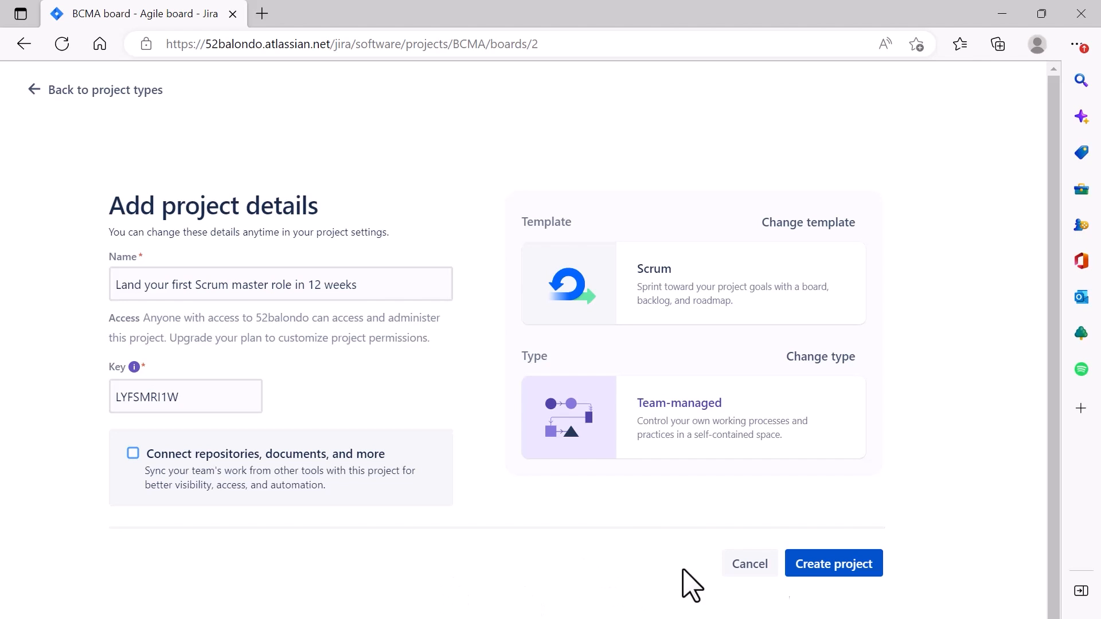
{"action": "left_click", "coordinate": [846, 568]}
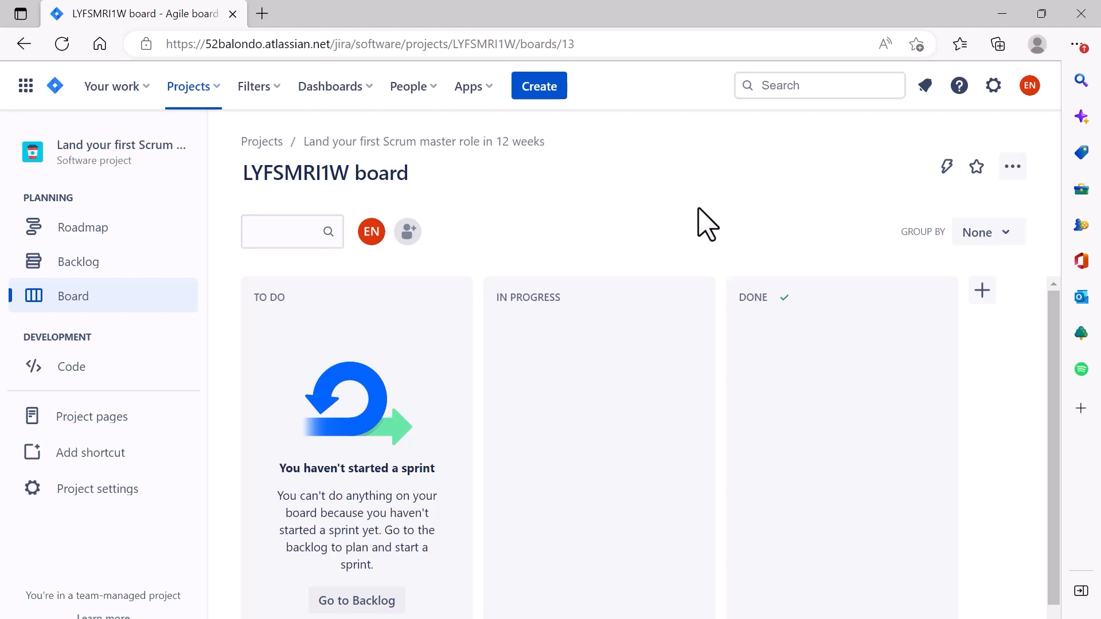
- Reopen "Land your first Scrum master role in 12 weeks" from the recent projects and view its roadmap
{"action": "left_click", "coordinate": [214, 87]}
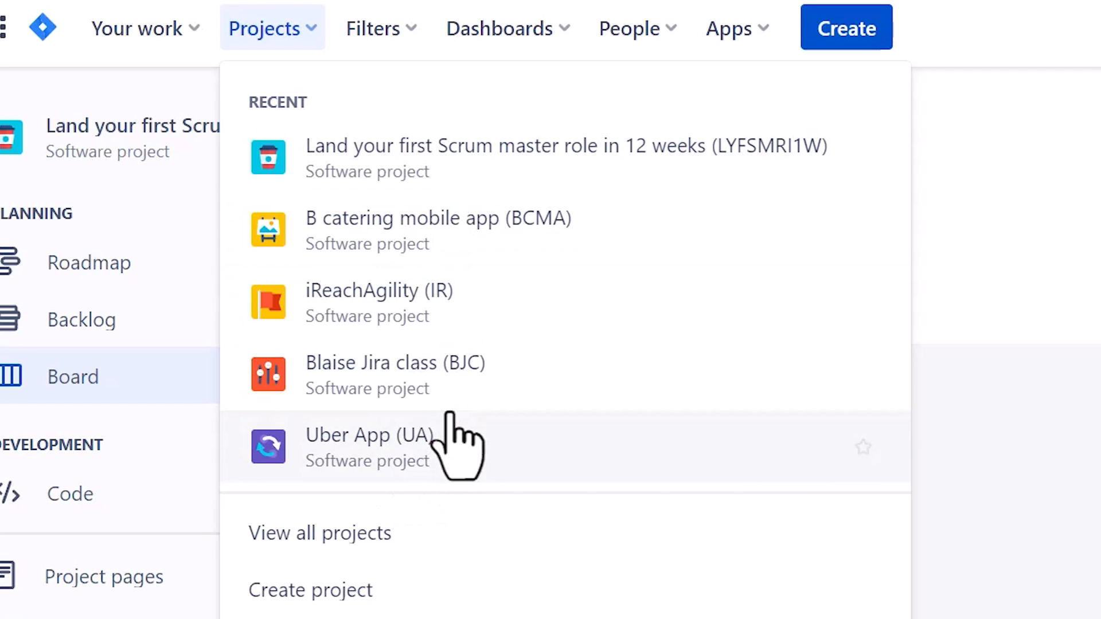
{"action": "left_click", "coordinate": [458, 167]}
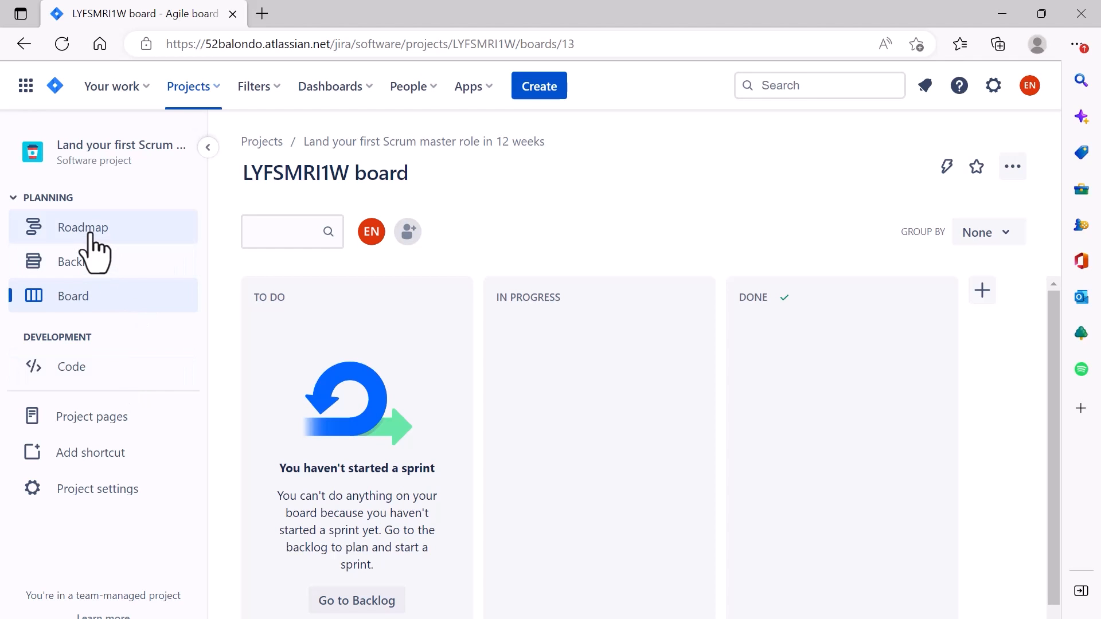
{"action": "left_click", "coordinate": [91, 234]}
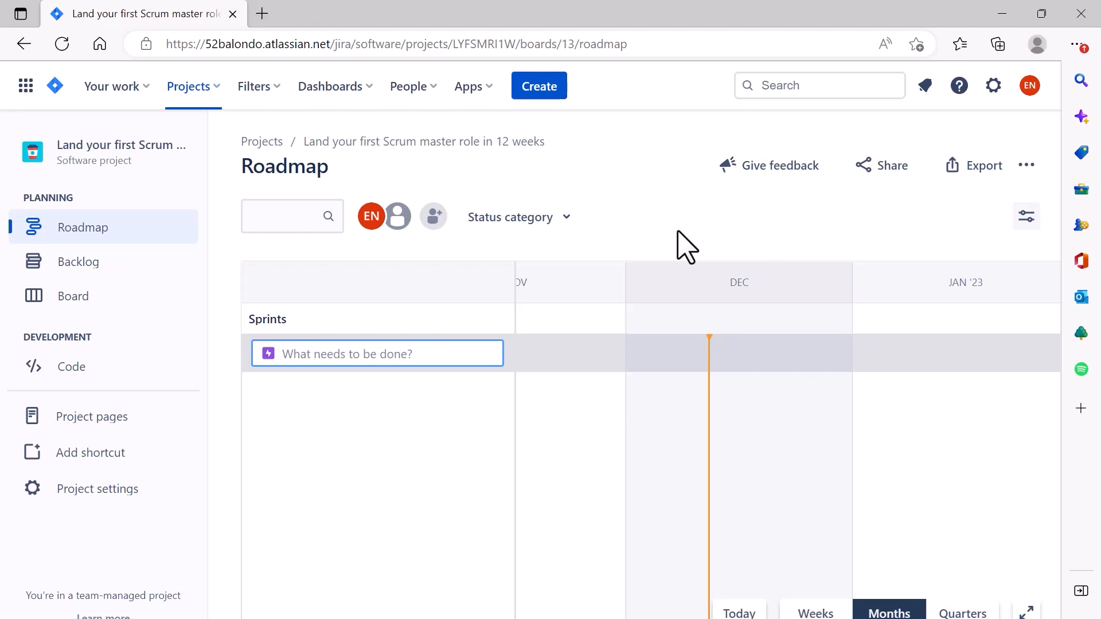
- Look over the project's sprint and backlog sections, and return to its board
{"action": "left_click", "coordinate": [92, 273]}
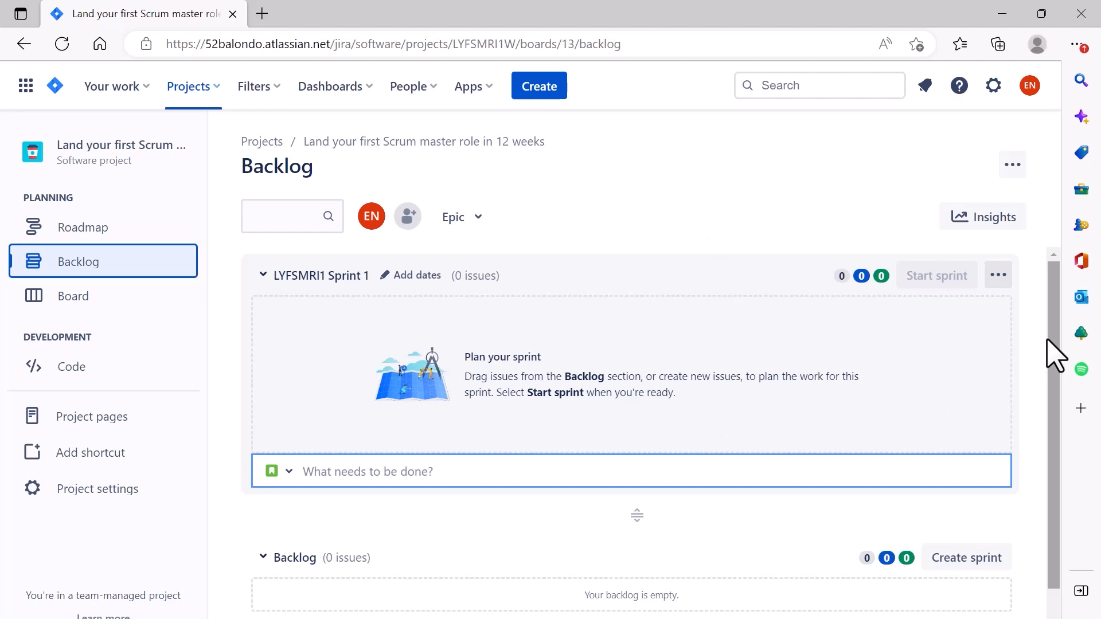
{"action": "scroll", "coordinate": [1063, 428], "scroll_direction": "down", "scroll_amount": 1}
{"action": "left_click_drag", "start_coordinate": [1062, 427], "coordinate": [1062, 443]}
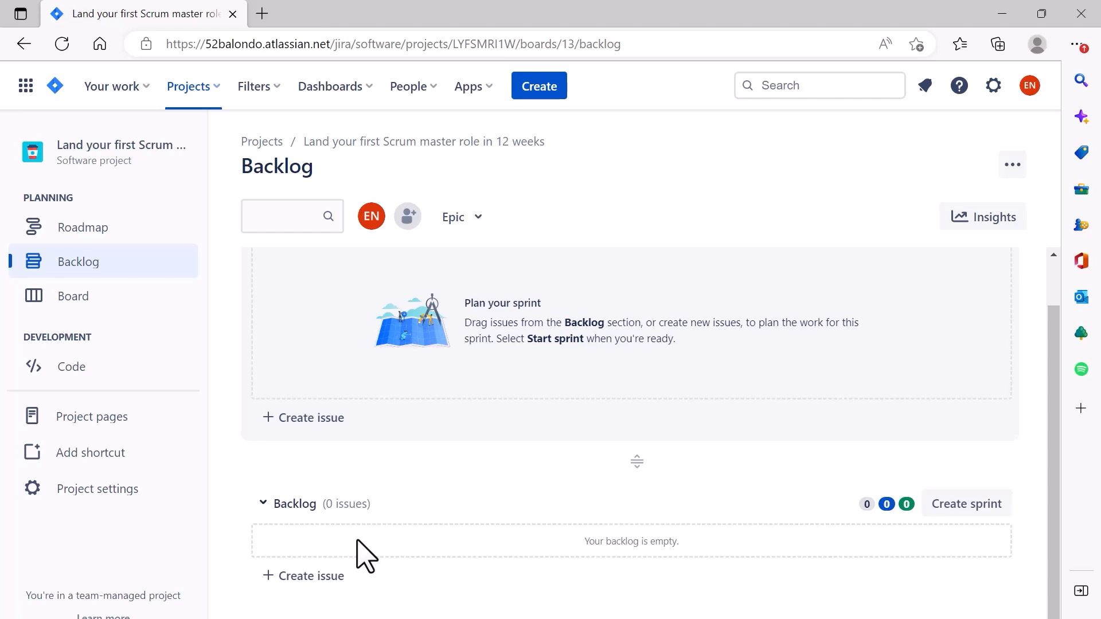
{"action": "left_click", "coordinate": [75, 300]}
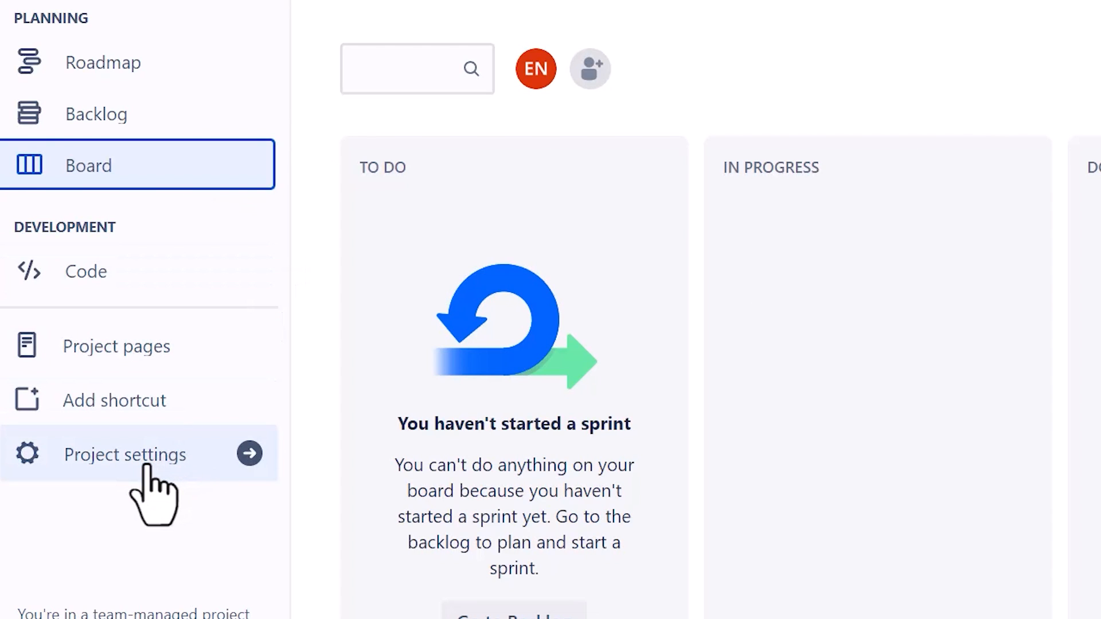
- Open the project settings and examine the planning features that can be switched on or off
{"action": "left_click", "coordinate": [146, 464]}
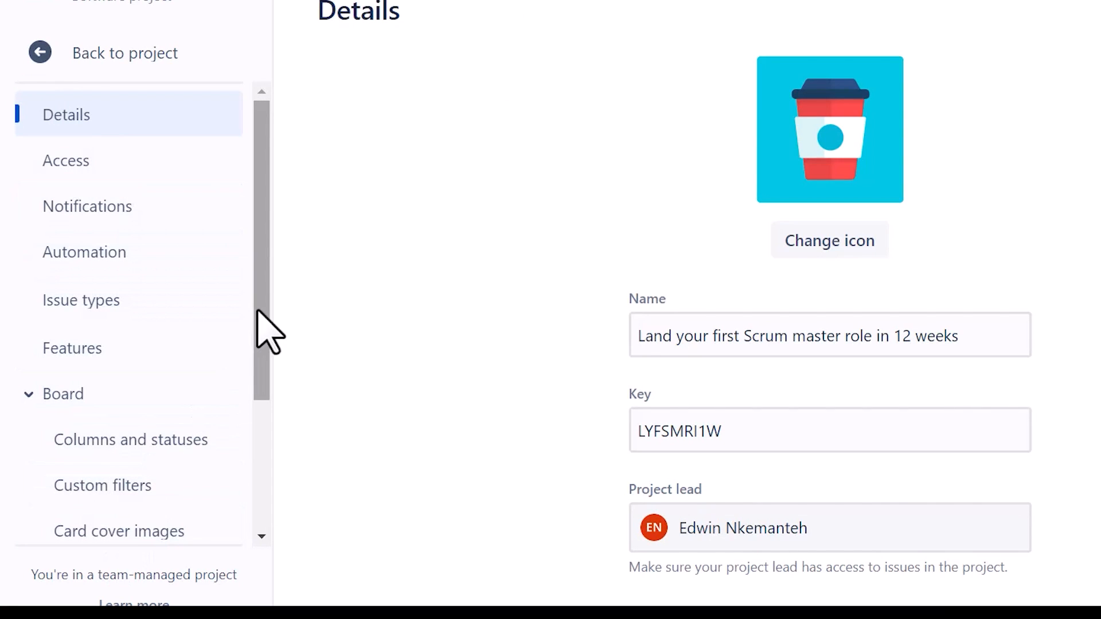
{"action": "left_click", "coordinate": [91, 356]}
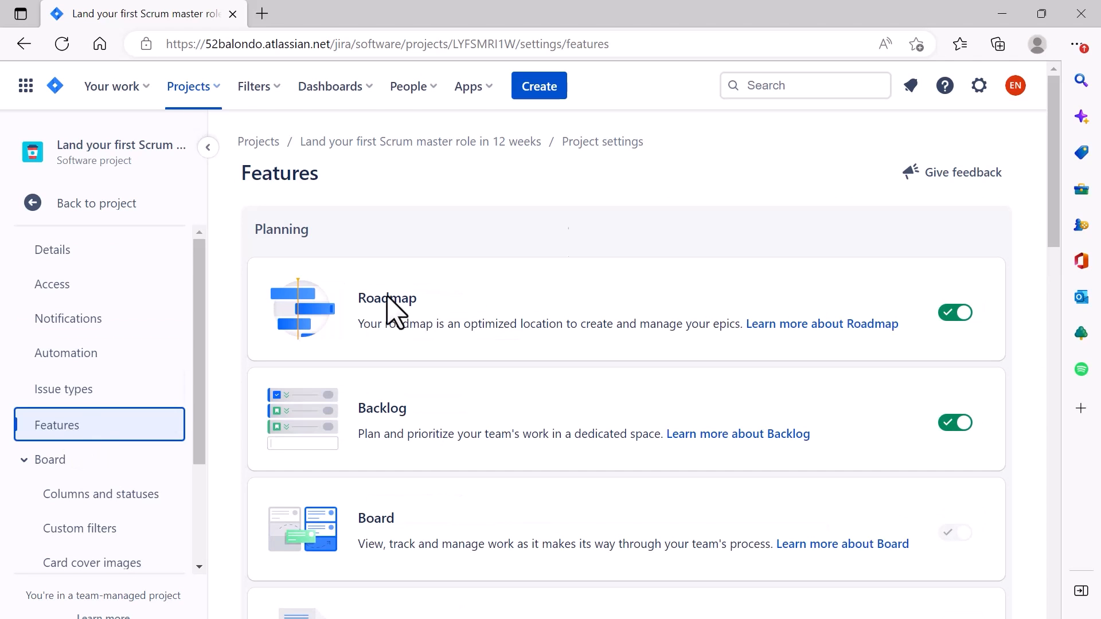
{"action": "mouse_move", "coordinate": [1057, 228]}
{"action": "left_mouse_down"}
{"action": "mouse_move", "coordinate": [1058, 526]}
{"action": "mouse_move", "coordinate": [1047, 214]}
{"action": "mouse_move", "coordinate": [1049, 239]}
{"action": "left_mouse_up"}
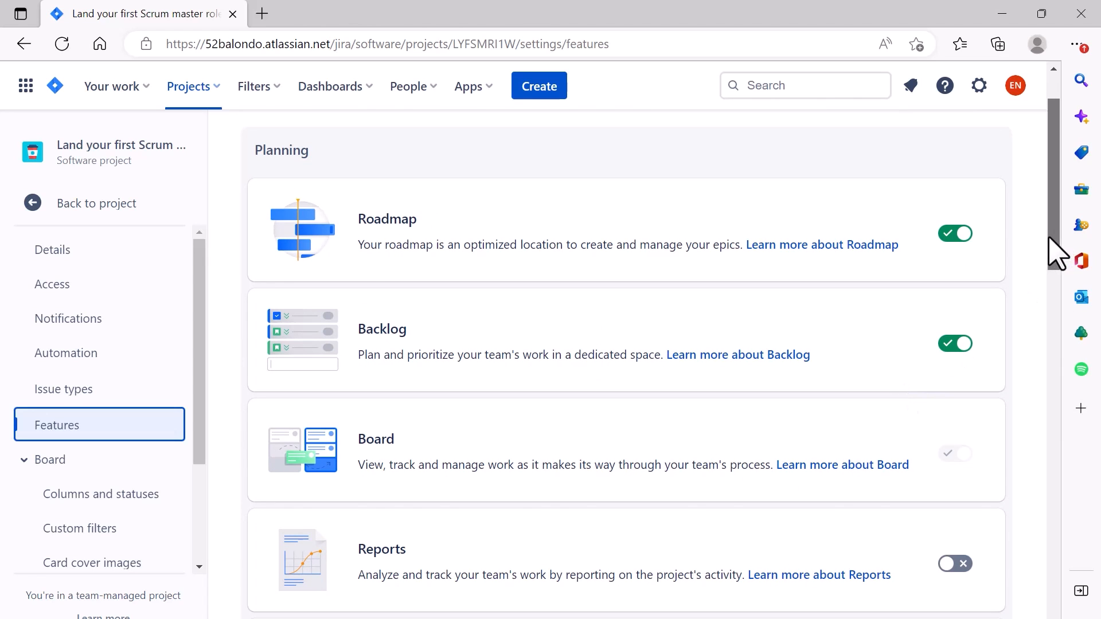
- Switch on the Reports and Issue navigator planning features for the project
{"action": "left_click_drag", "start_coordinate": [1052, 246], "coordinate": [1050, 333]}
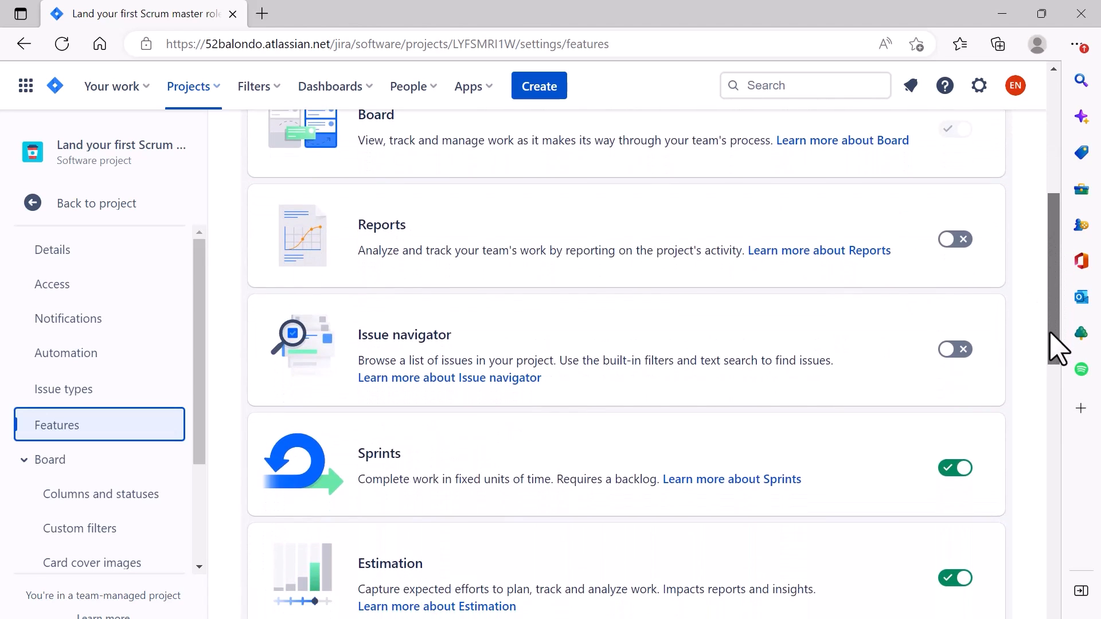
{"action": "left_click", "coordinate": [953, 241]}
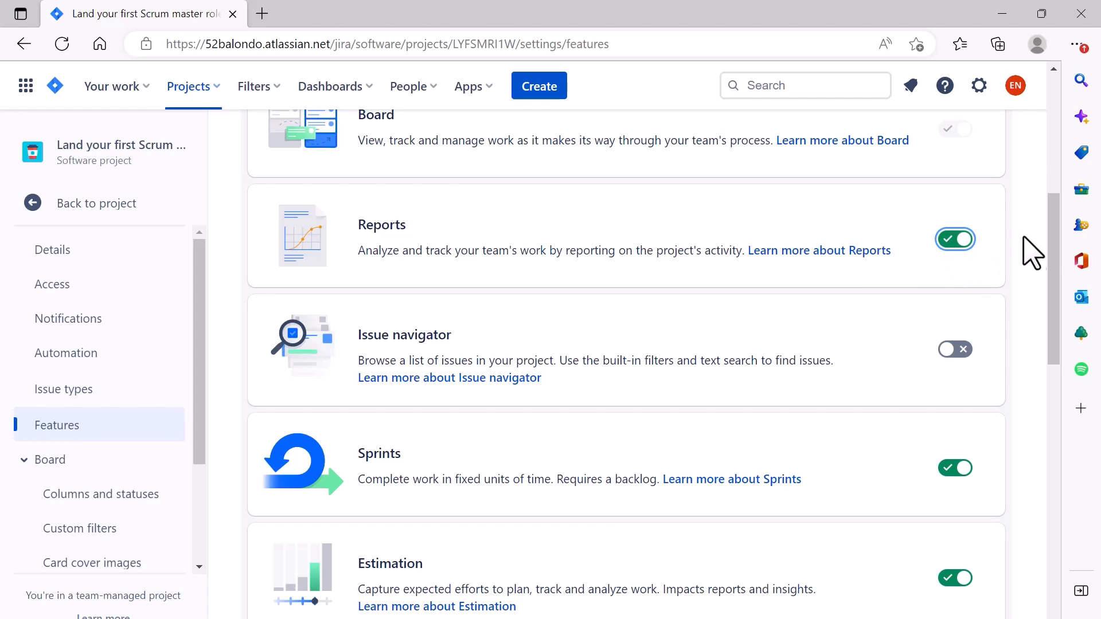
{"action": "scroll", "coordinate": [1056, 264], "scroll_direction": "down", "scroll_amount": 2}
{"action": "scroll", "coordinate": [1058, 273], "scroll_direction": "down", "scroll_amount": 1}
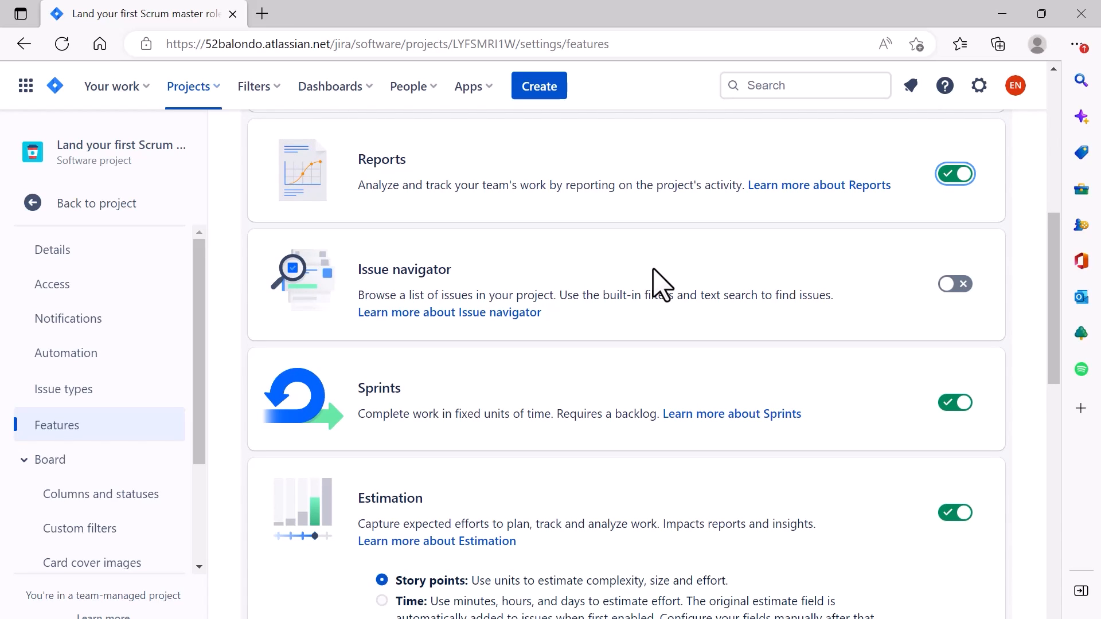
{"action": "left_click", "coordinate": [952, 285]}
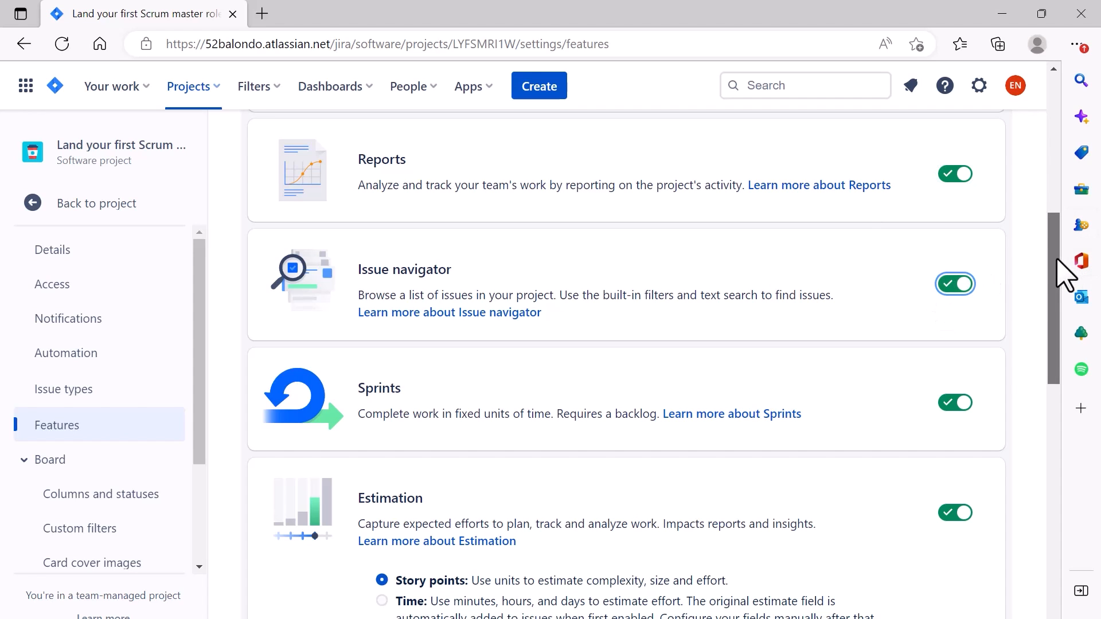
- Switch on the Releases and Deployments features, and return from the settings to the project board
{"action": "left_click_drag", "start_coordinate": [1059, 260], "coordinate": [1057, 451]}
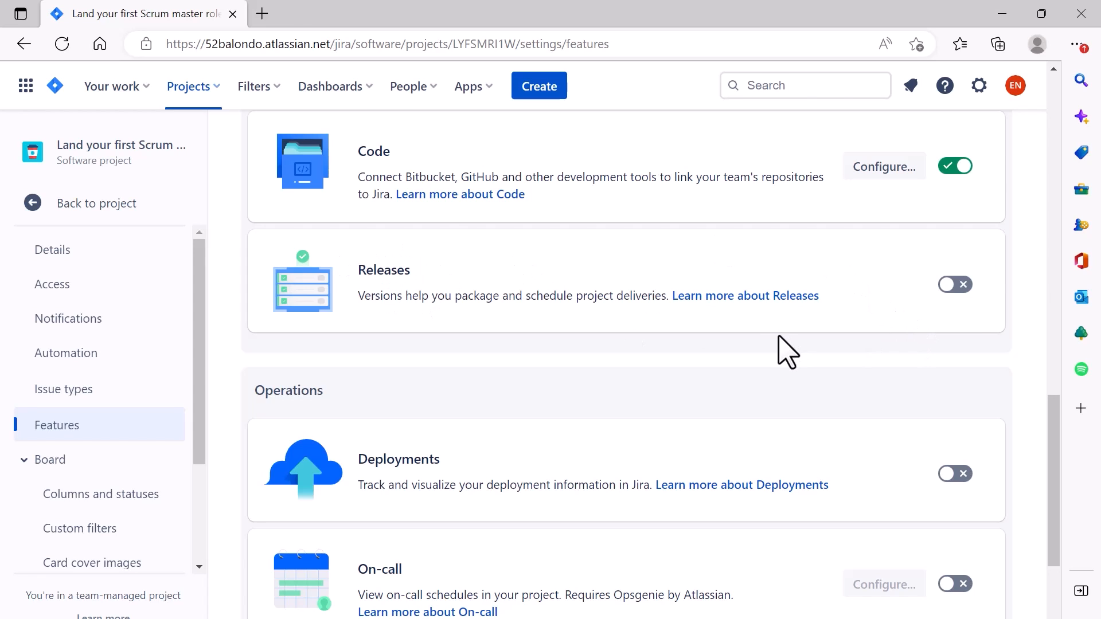
{"action": "left_click", "coordinate": [950, 295]}
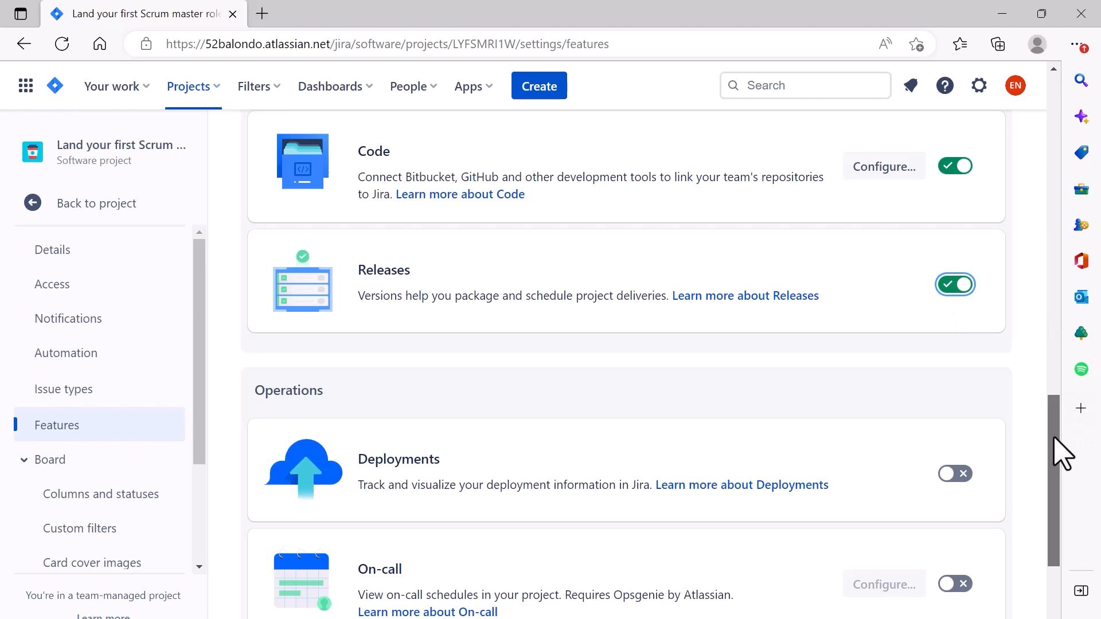
{"action": "scroll", "coordinate": [1061, 465], "scroll_direction": "down", "scroll_amount": 1}
{"action": "left_click_drag", "start_coordinate": [1061, 470], "coordinate": [1062, 505]}
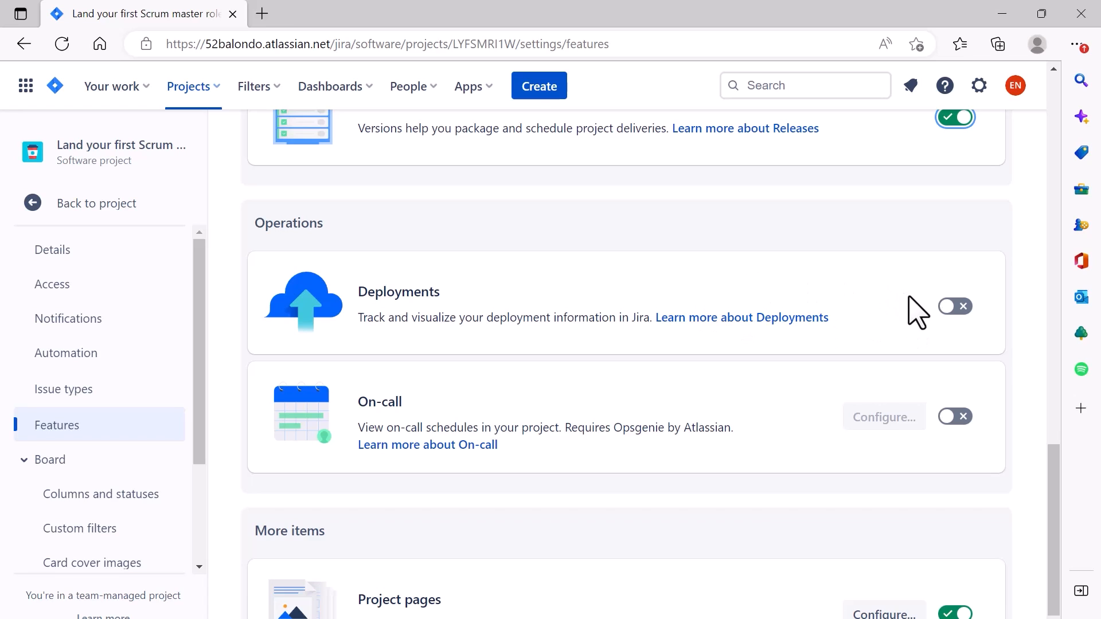
{"action": "left_click", "coordinate": [949, 308]}
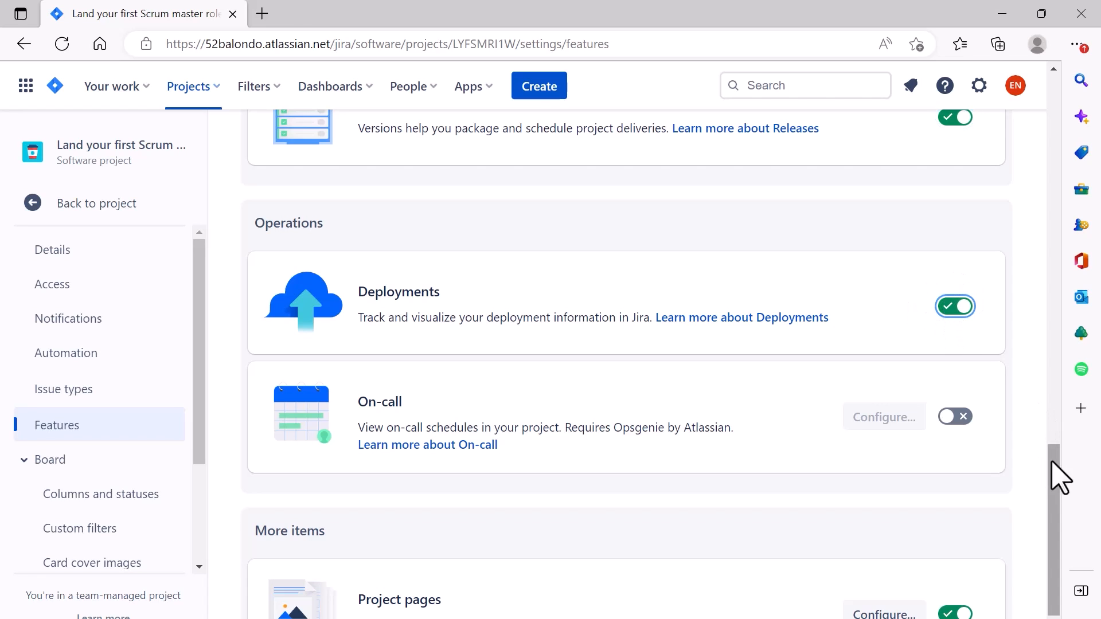
{"action": "scroll", "coordinate": [1053, 331], "scroll_direction": "up", "scroll_amount": 1}
{"action": "scroll", "coordinate": [1044, 259], "scroll_direction": "up", "scroll_amount": 10}
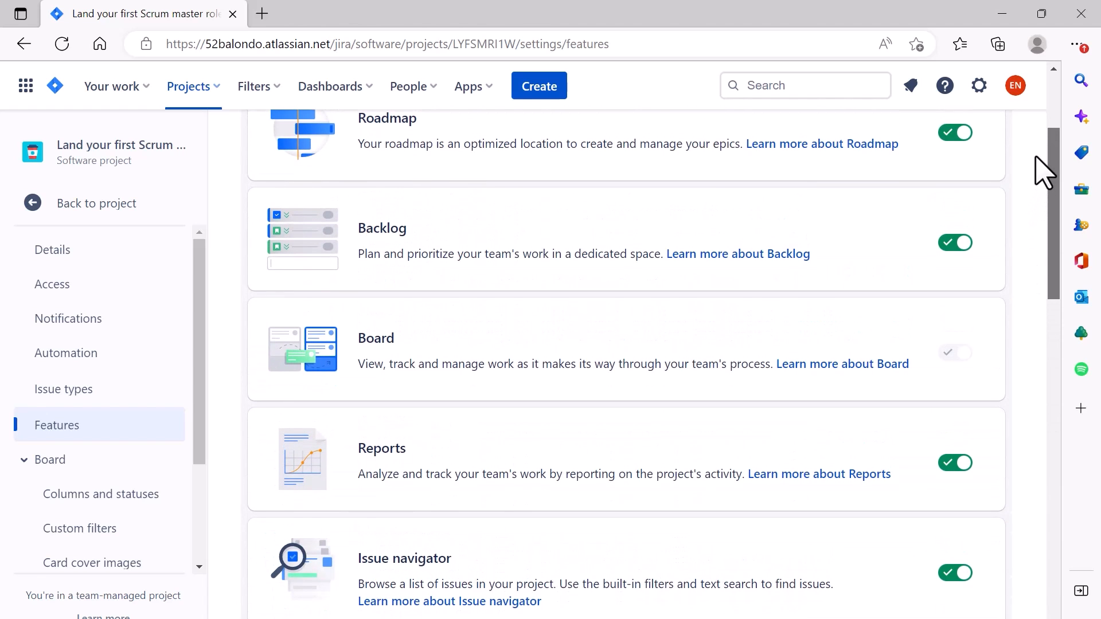
{"action": "left_click", "coordinate": [72, 208]}
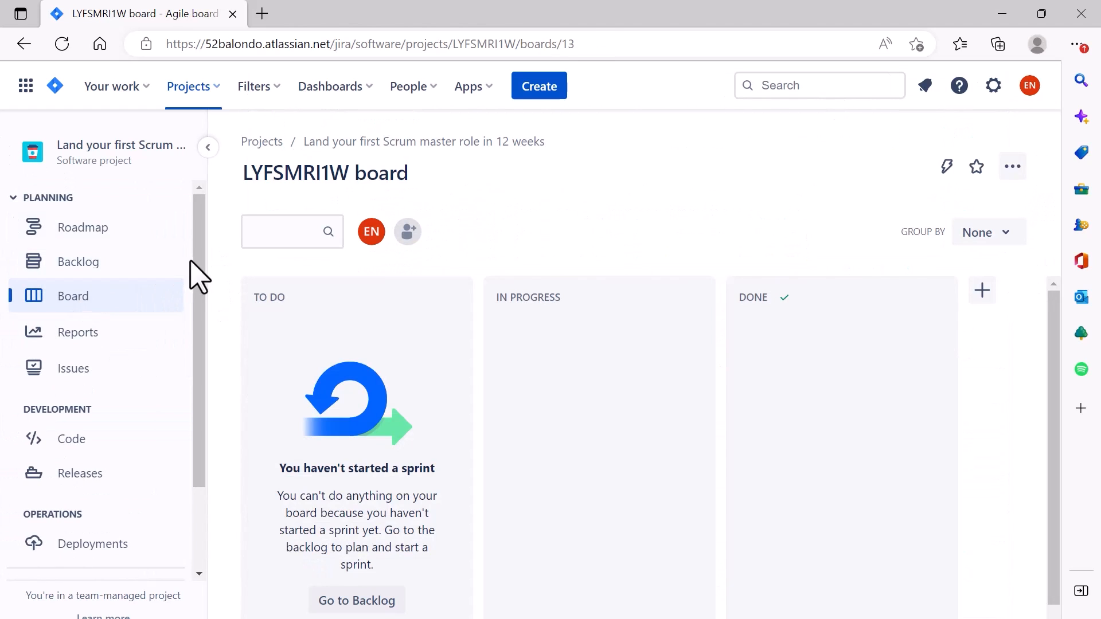
- Examine the report types offered in the project's reports overview, and return to the board
{"action": "left_click", "coordinate": [70, 341]}
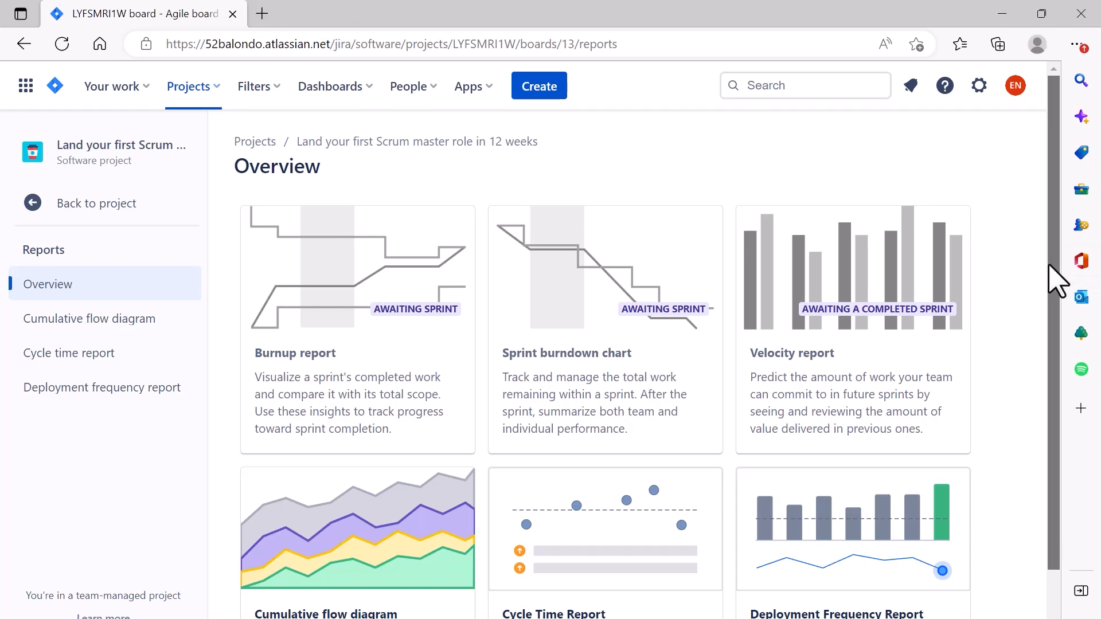
{"action": "scroll", "coordinate": [1061, 345], "scroll_direction": "down", "scroll_amount": 1}
{"action": "left_click_drag", "start_coordinate": [1071, 291], "coordinate": [1073, 284]}
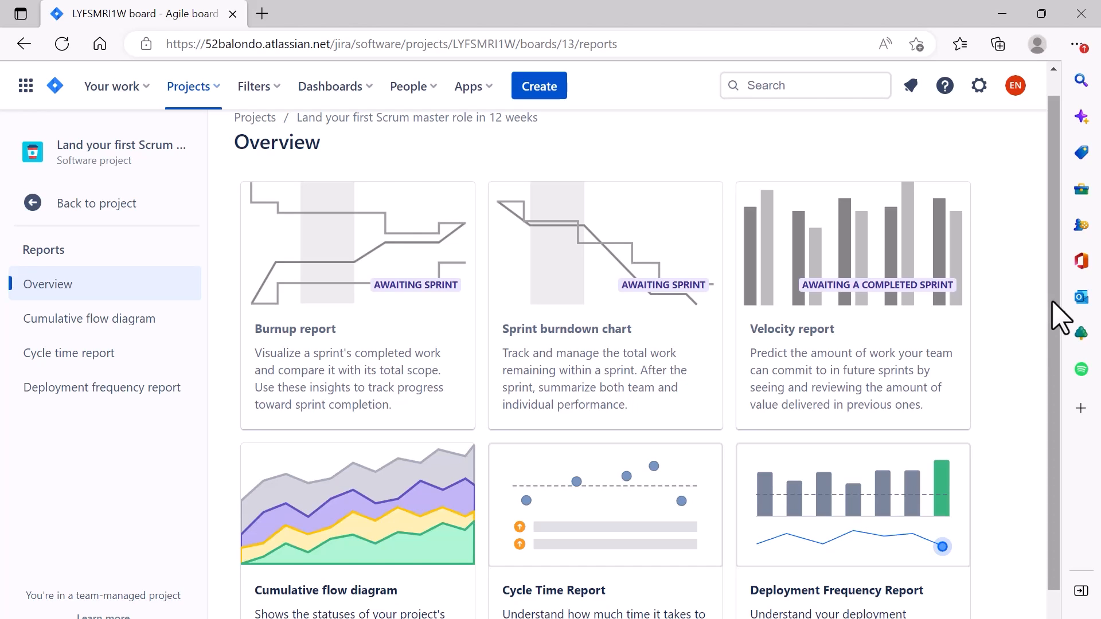
{"action": "scroll", "coordinate": [975, 315], "scroll_direction": "down", "scroll_amount": 1}
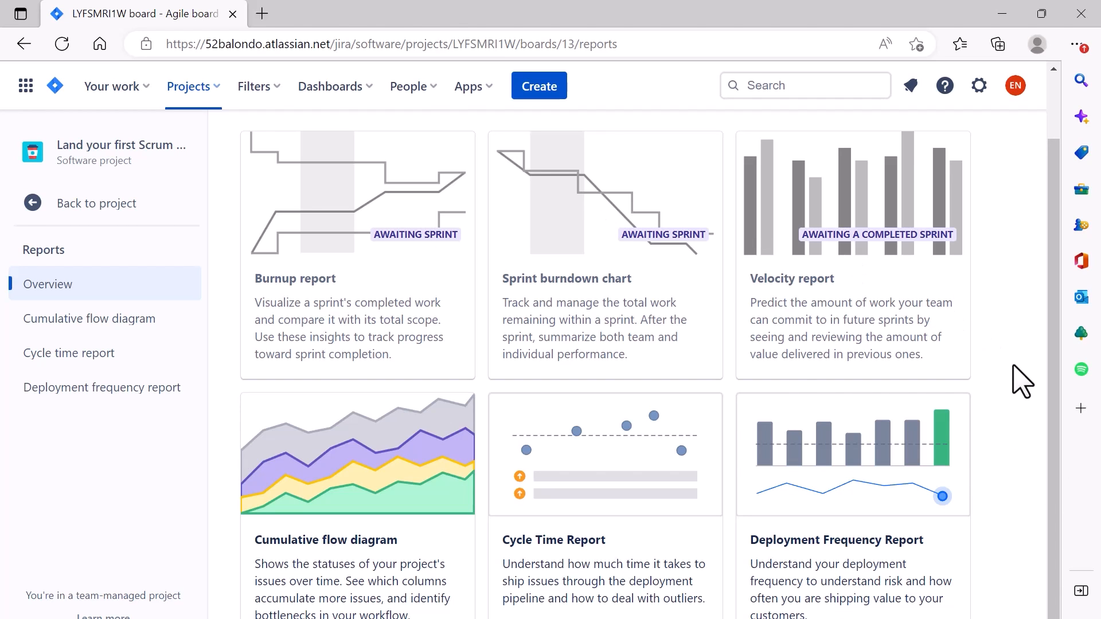
{"action": "left_click", "coordinate": [34, 210]}
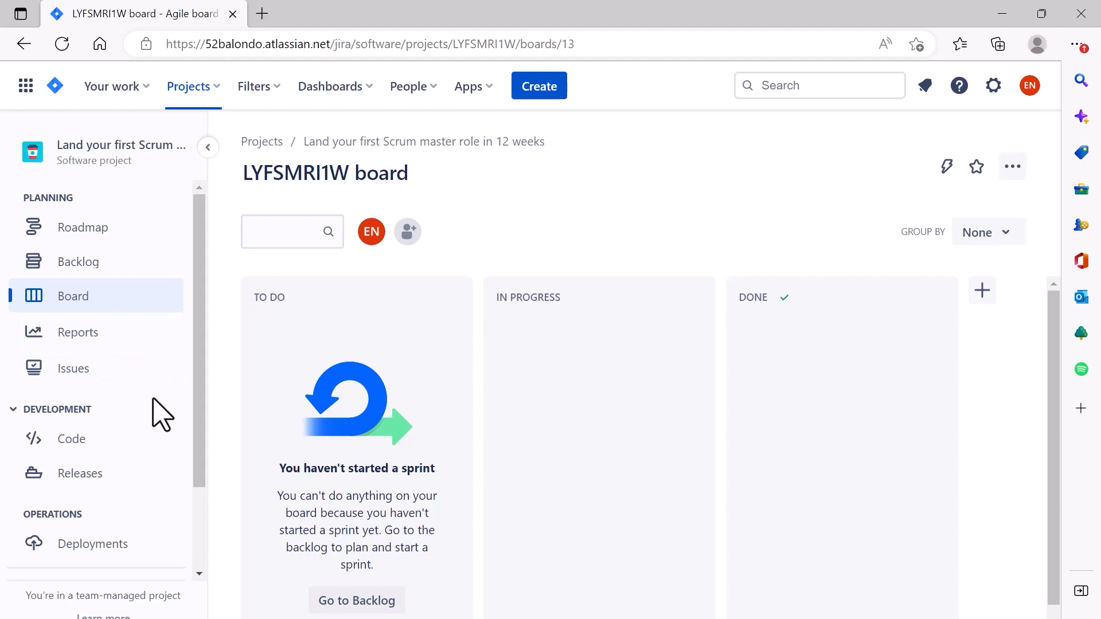
- Start a new version on the project's Releases page and name it v1.0
{"action": "left_click_drag", "start_coordinate": [204, 394], "coordinate": [221, 472]}
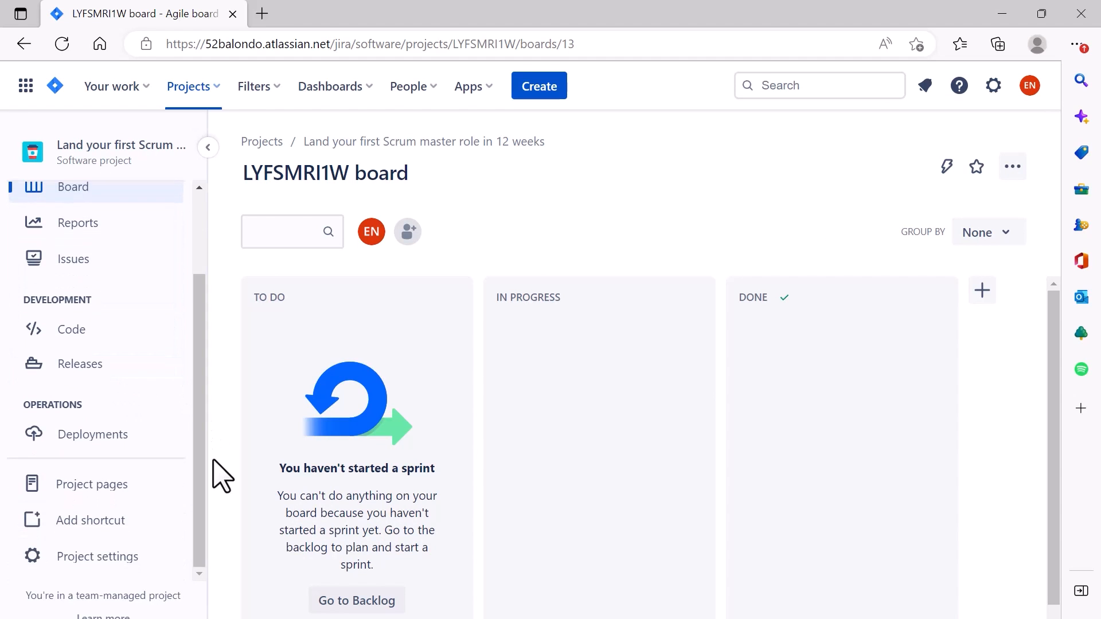
{"action": "left_click", "coordinate": [87, 372]}
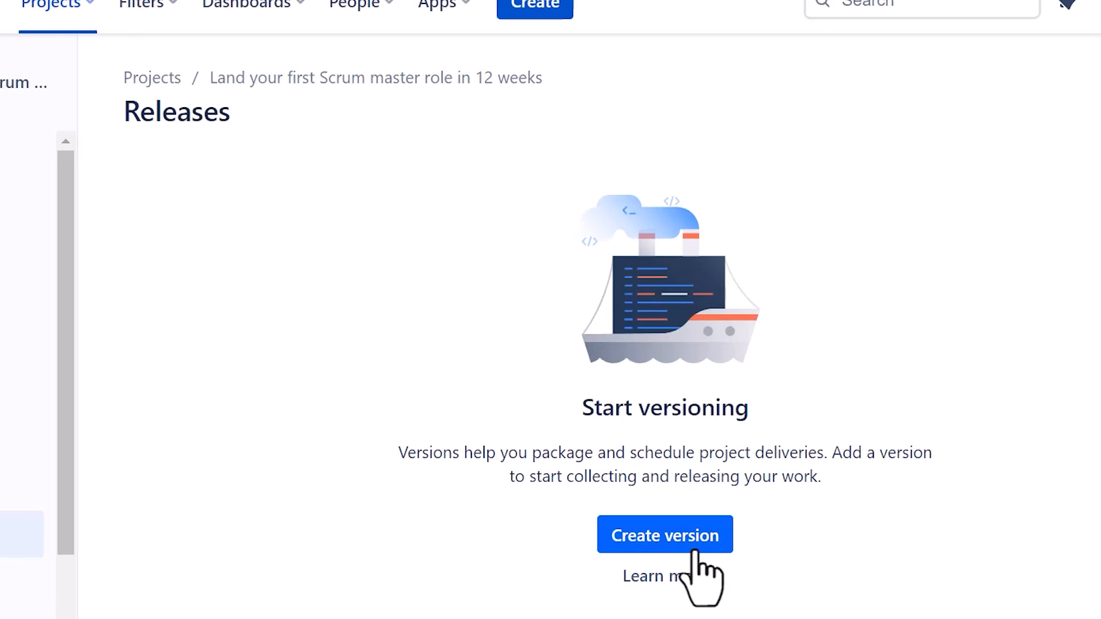
{"action": "left_click", "coordinate": [696, 552]}
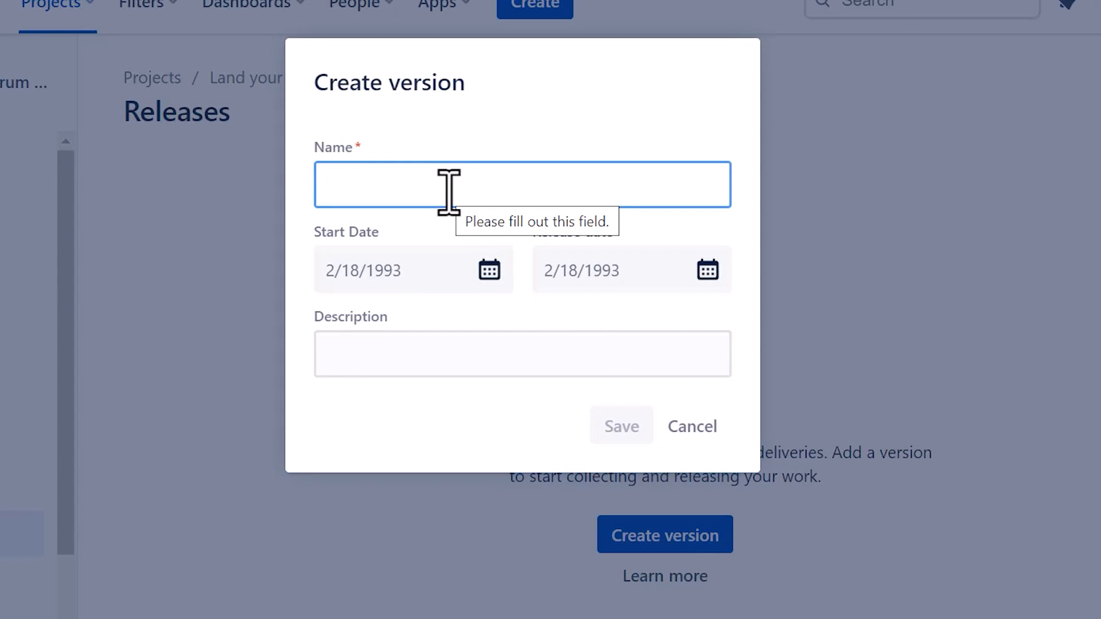
{"action": "type", "text": "v"}
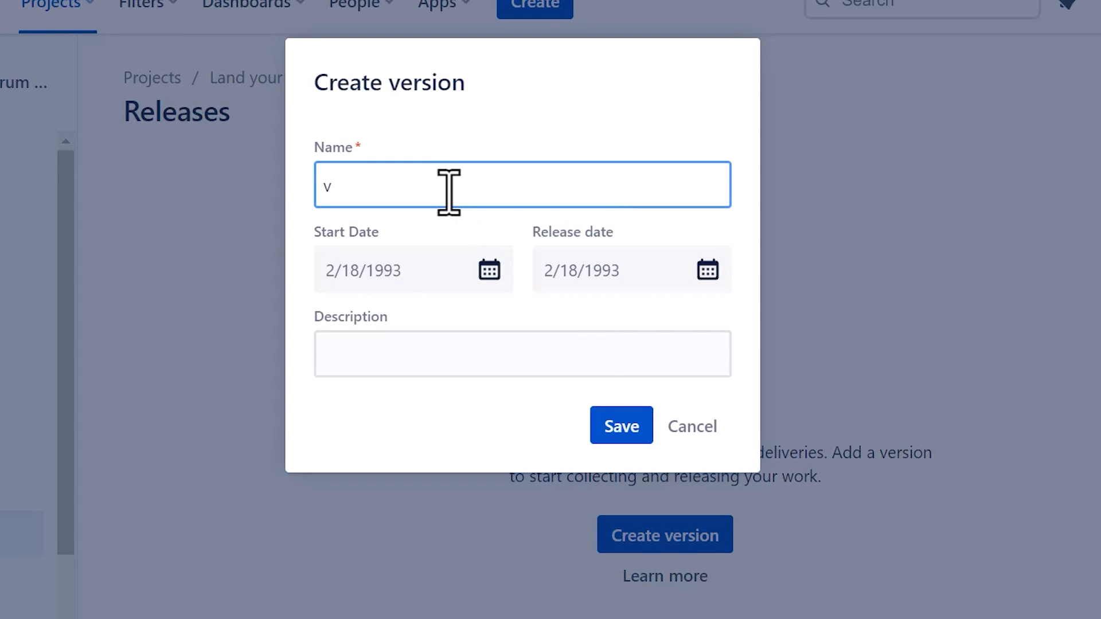
{"action": "type", "text": "1.o"}
{"action": "key", "text": "BackSpace"}
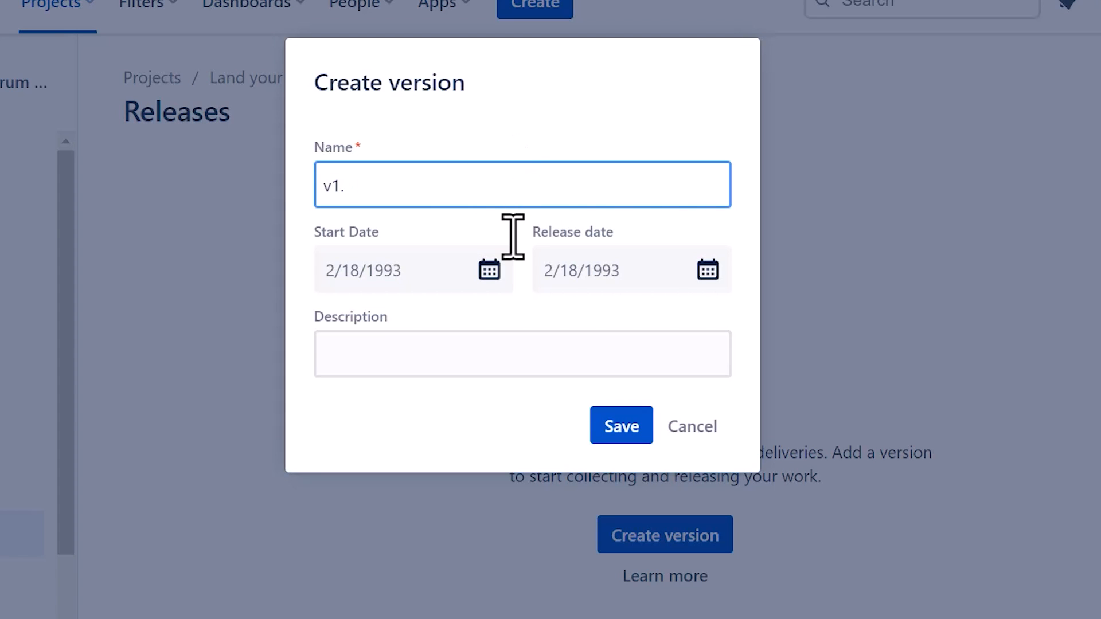
{"action": "type", "text": "0"}
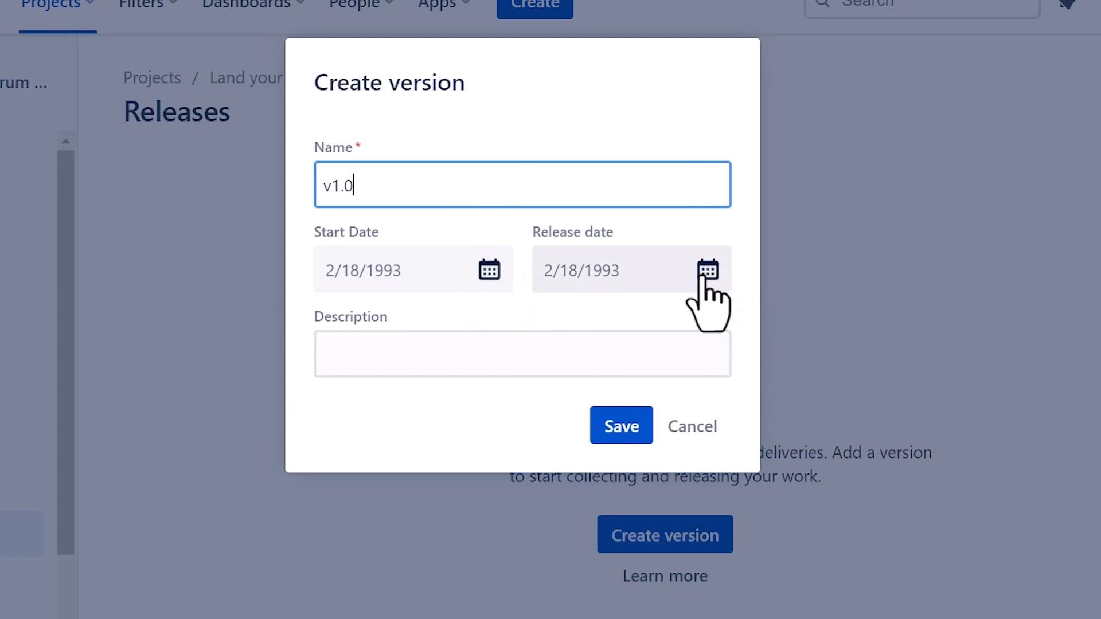
- Set the version's start date to 12/12/2022 and release date to 12/25/2022, and save it
{"action": "left_click", "coordinate": [488, 276]}
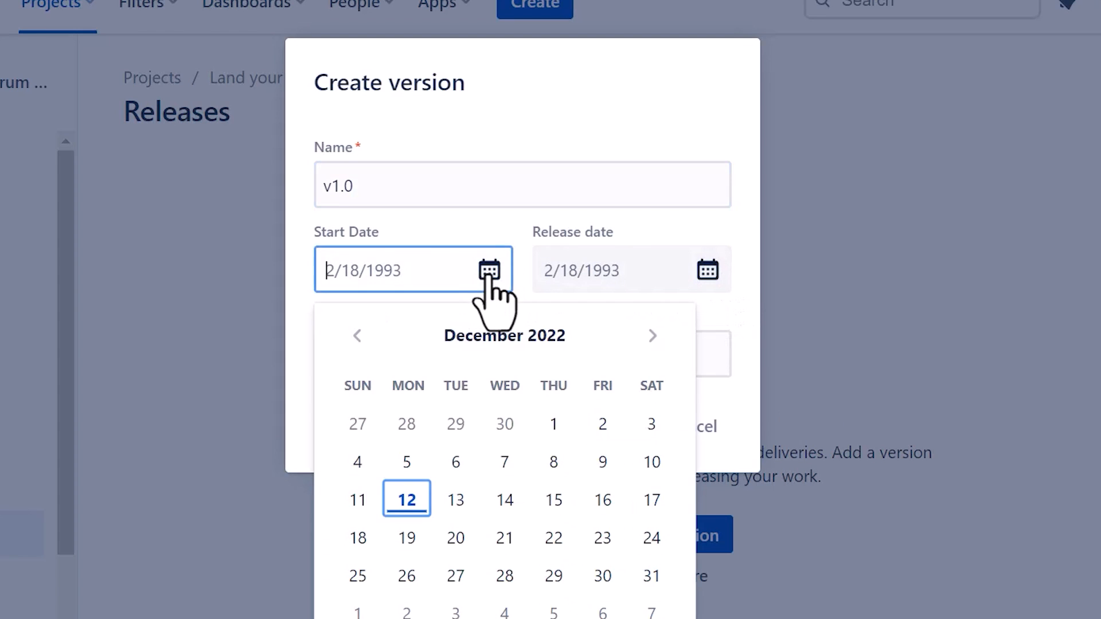
{"action": "left_click", "coordinate": [407, 500]}
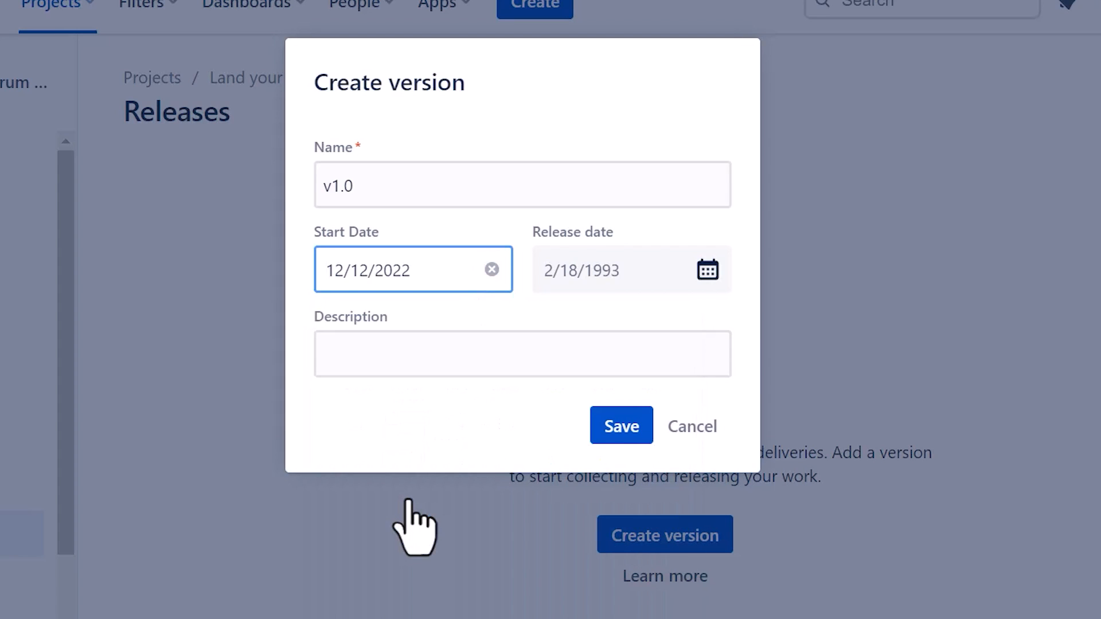
{"action": "left_click", "coordinate": [715, 280]}
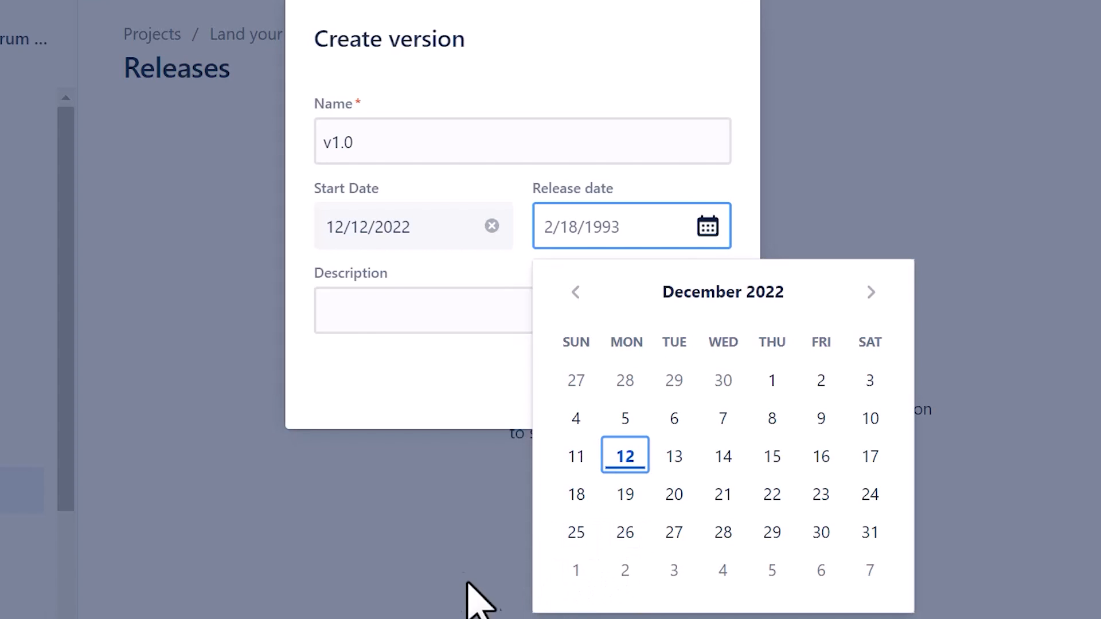
{"action": "left_click", "coordinate": [575, 533]}
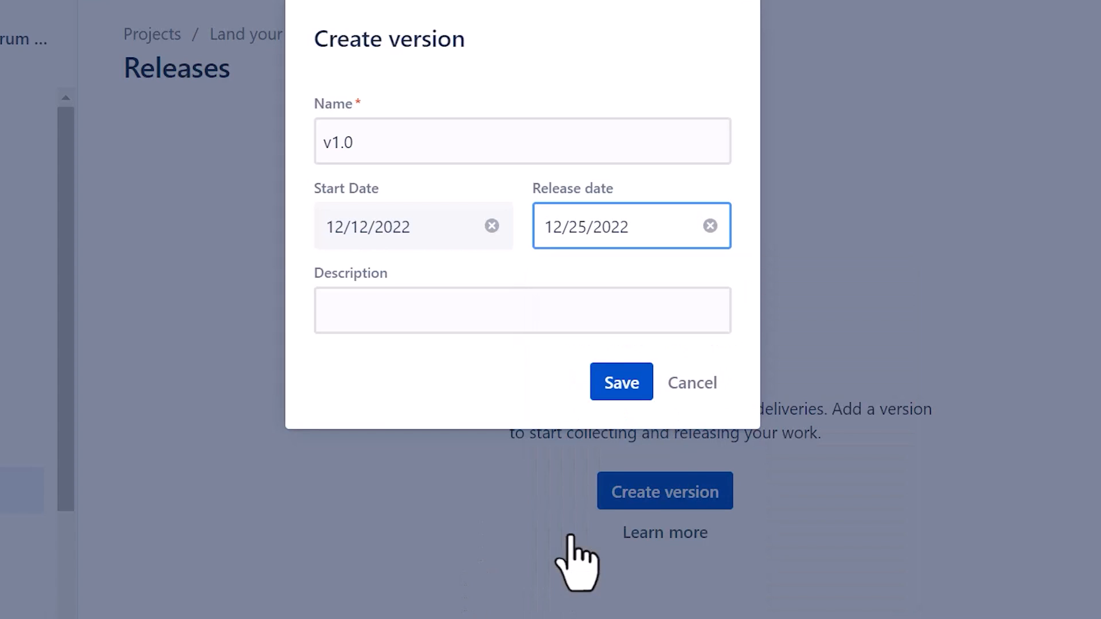
{"action": "left_click", "coordinate": [623, 383]}
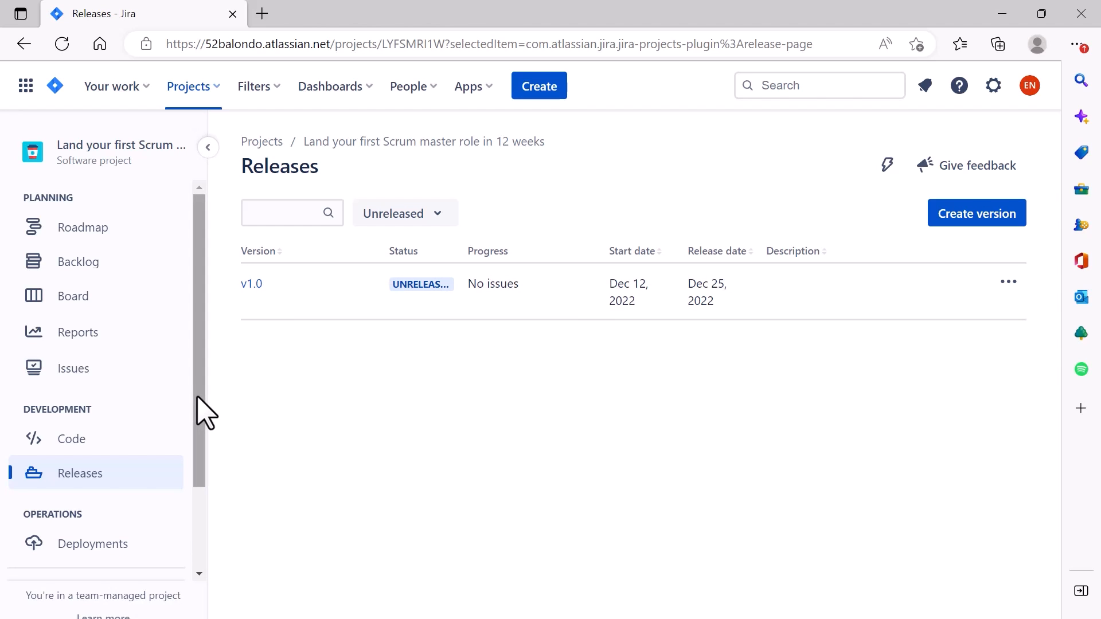
- Open the project's Deployments page and look over the CI/CD provider connection options
{"action": "left_click_drag", "start_coordinate": [198, 396], "coordinate": [193, 497]}
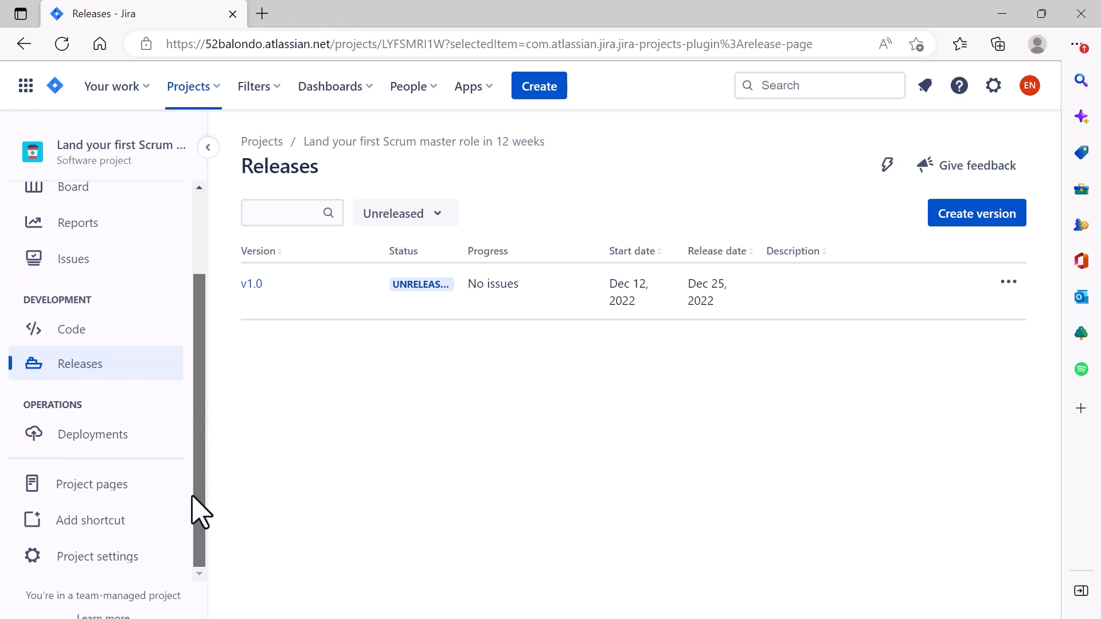
{"action": "left_click", "coordinate": [92, 440]}
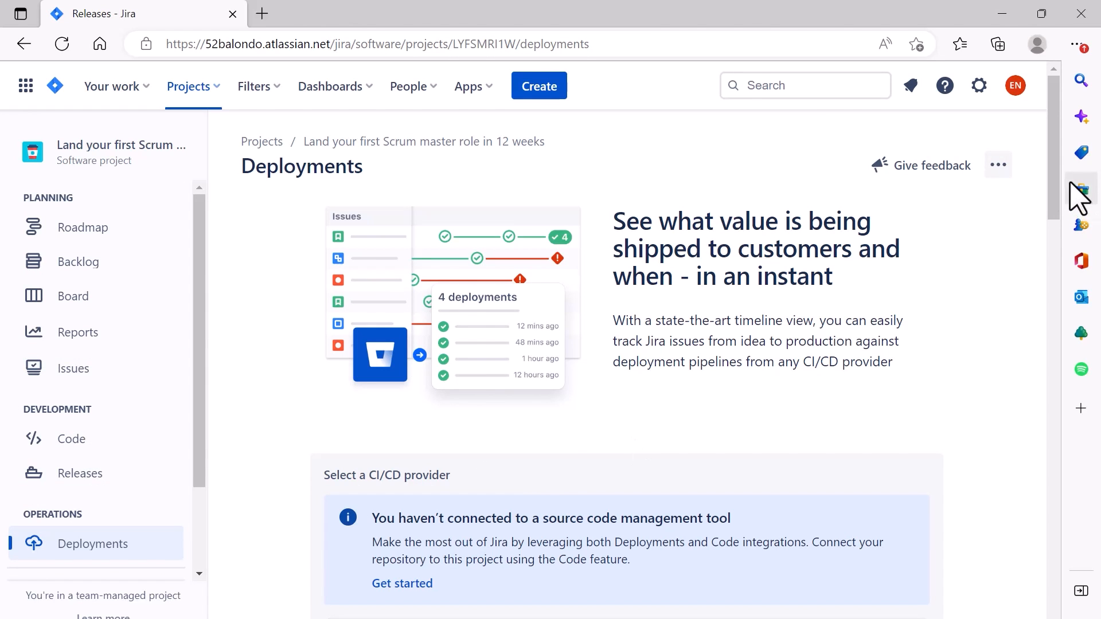
{"action": "left_click_drag", "start_coordinate": [1055, 189], "coordinate": [1061, 253]}
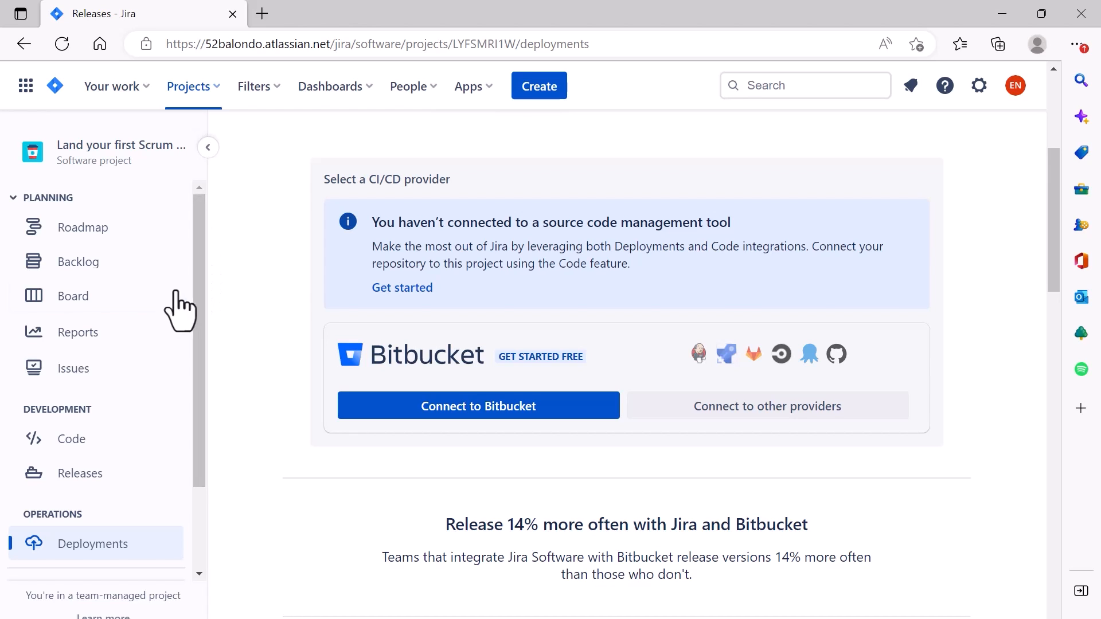
- Open the project's backlog and look over its Sprint 1 and Backlog sections
{"action": "left_click", "coordinate": [76, 267]}
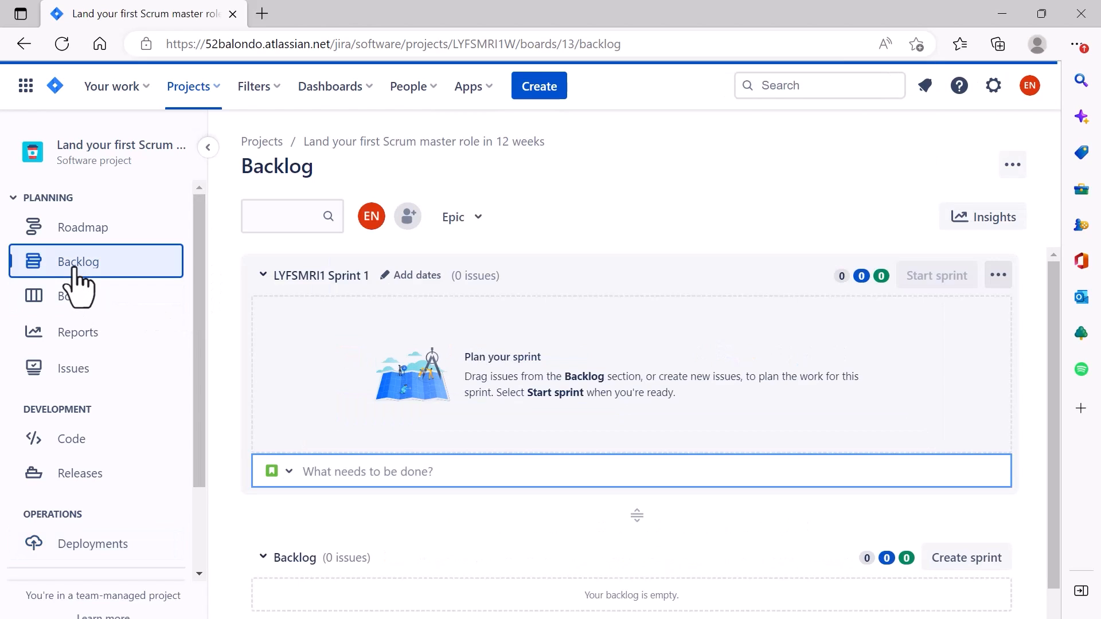
{"action": "left_click_drag", "start_coordinate": [1053, 298], "coordinate": [1061, 375]}
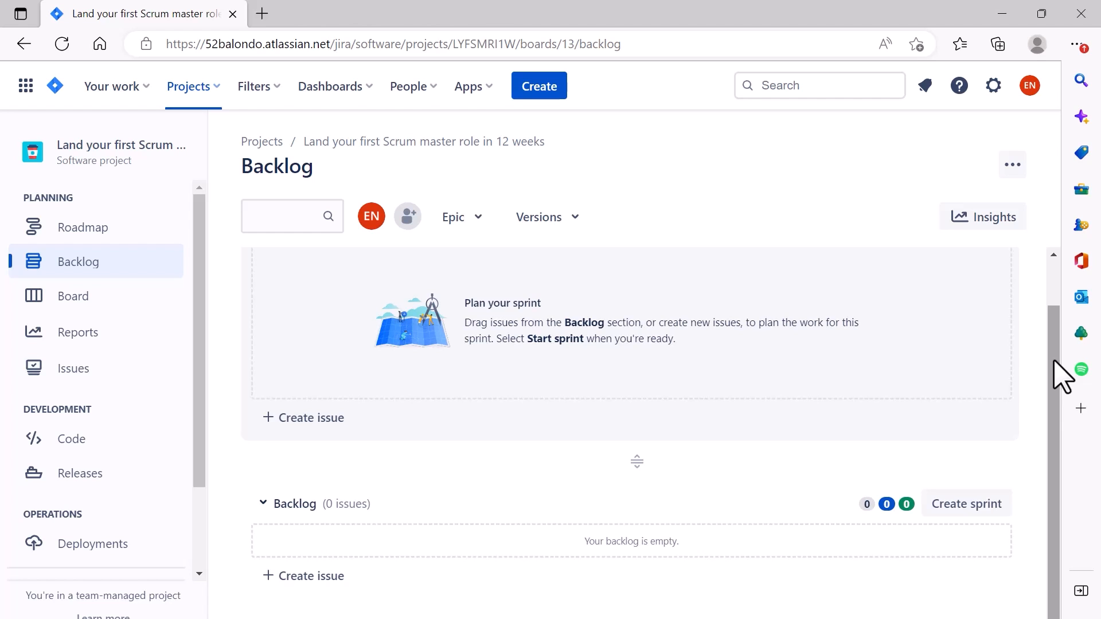
{"action": "left_click_drag", "start_coordinate": [1055, 359], "coordinate": [1054, 283]}
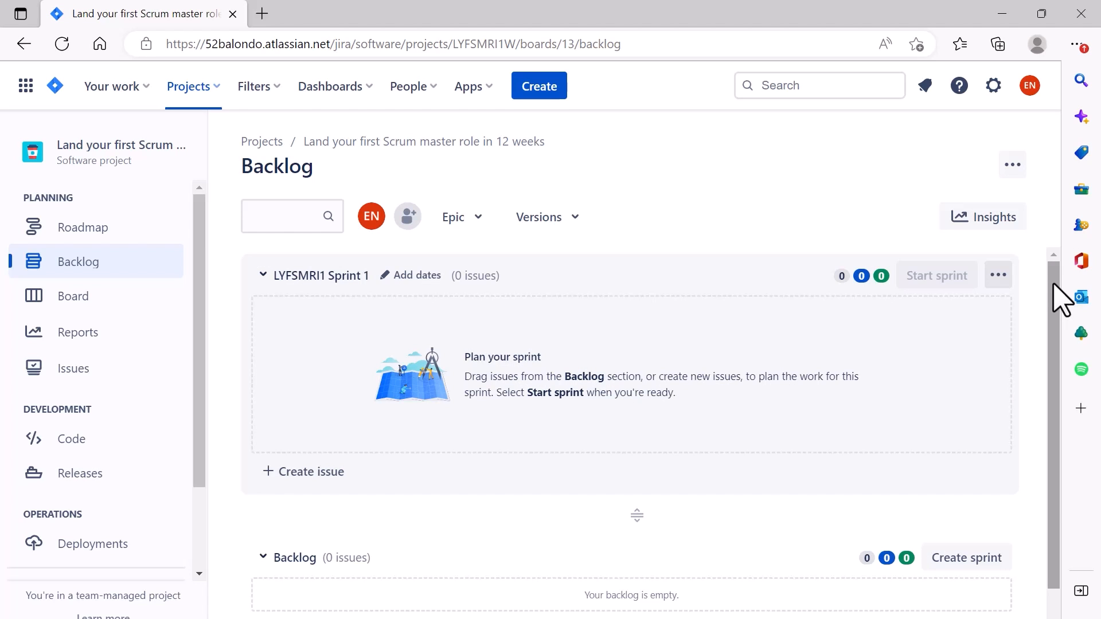
{"action": "scroll", "coordinate": [1054, 289], "scroll_direction": "down", "scroll_amount": 1}
{"action": "scroll", "coordinate": [1058, 304], "scroll_direction": "up", "scroll_amount": 1}
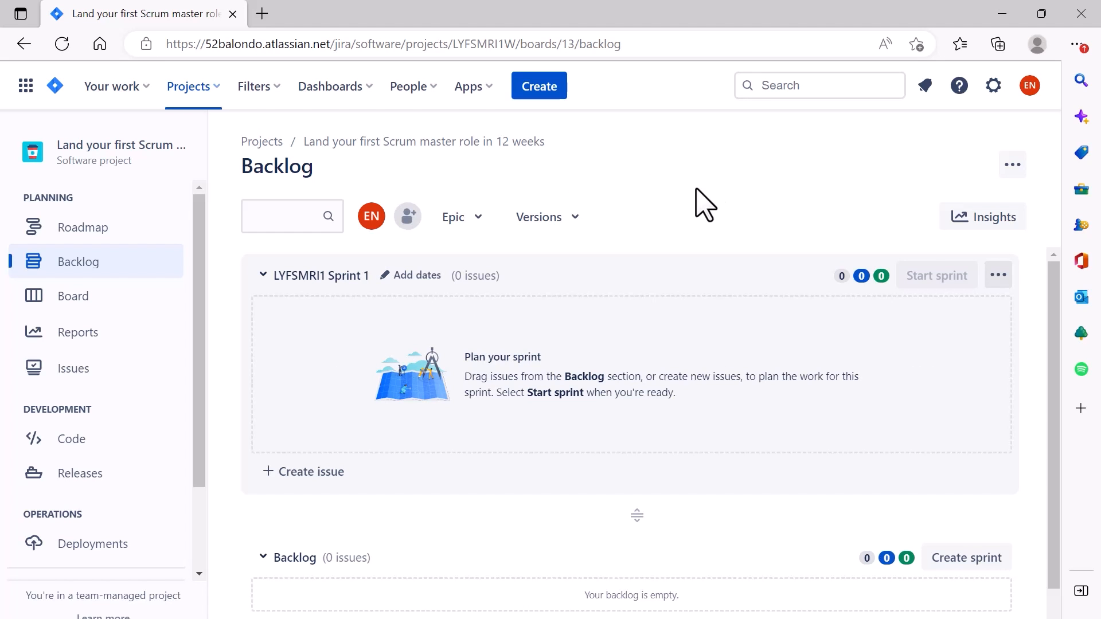
- Show the Epic panel beside the sprint in the backlog
{"action": "left_click", "coordinate": [482, 225]}
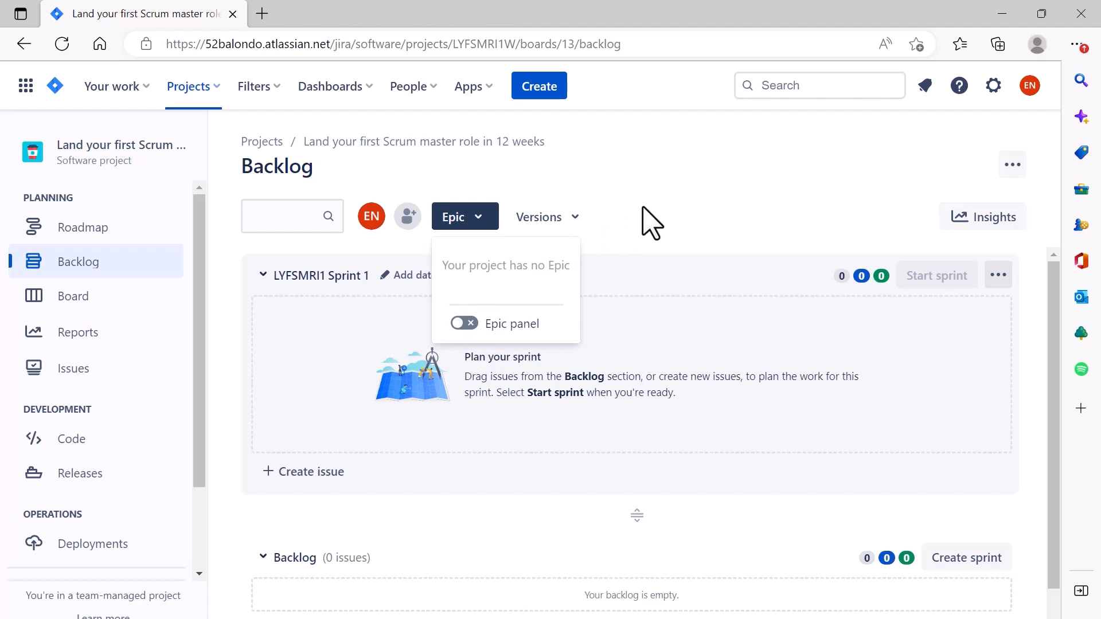
{"action": "left_click", "coordinate": [464, 323]}
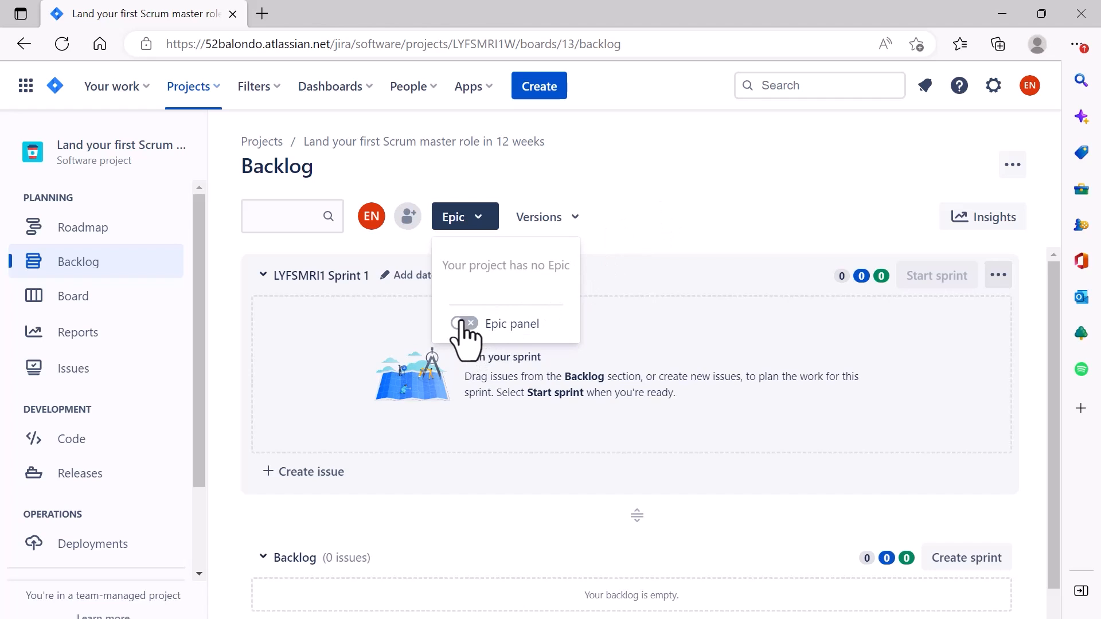
{"action": "left_click", "coordinate": [663, 182]}
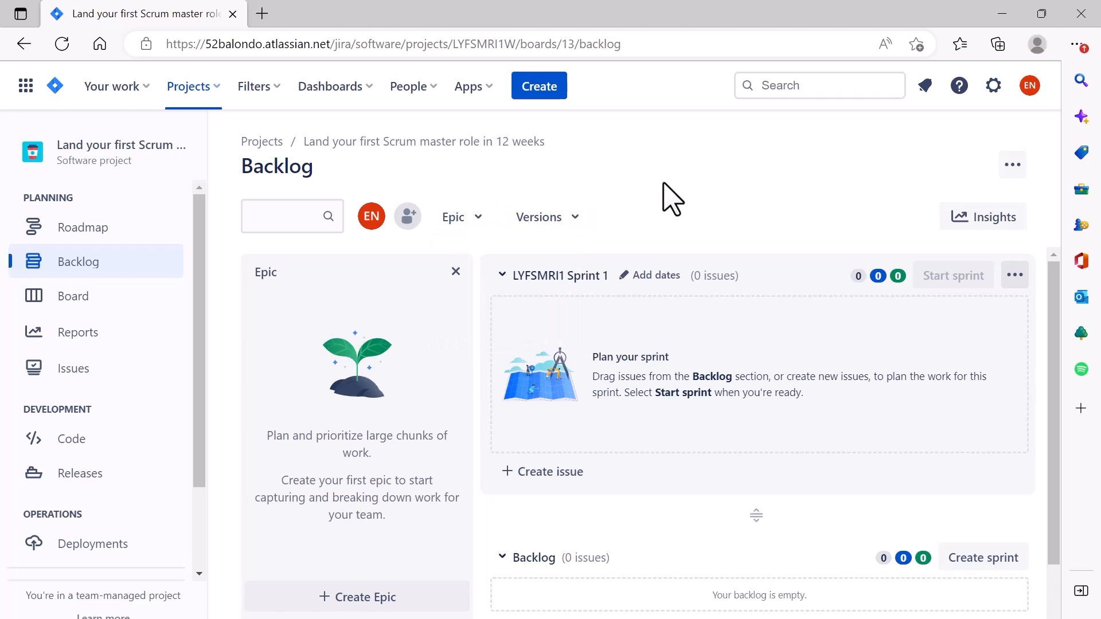
- Create an epic named "Setting up yourself for success" in the backlog's Epic panel
{"action": "left_click", "coordinate": [346, 600]}
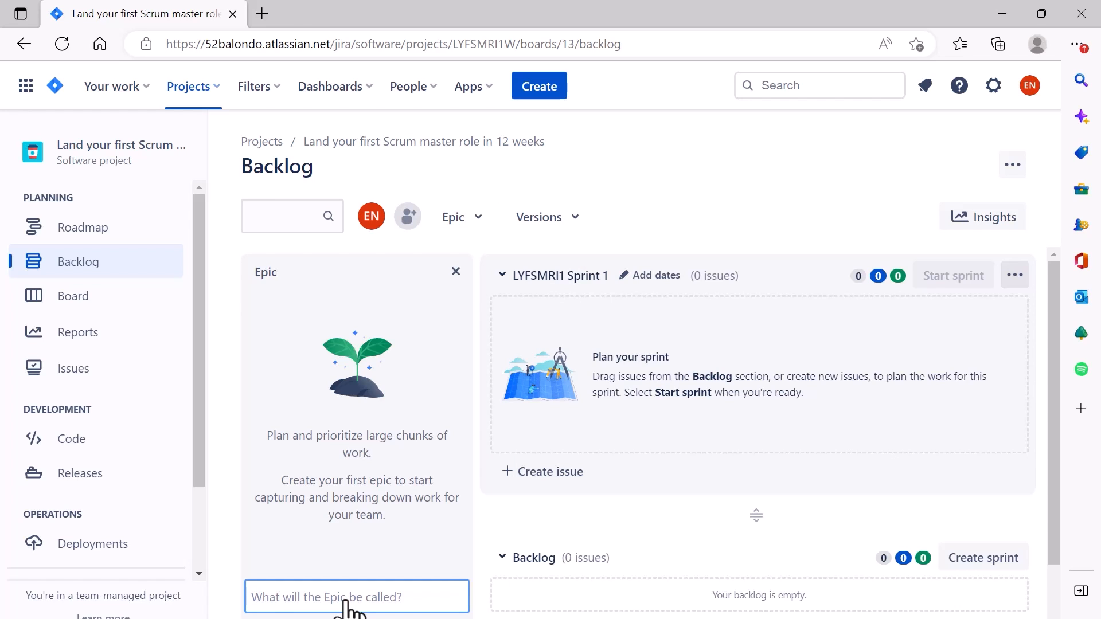
{"action": "type", "text": "Sett"}
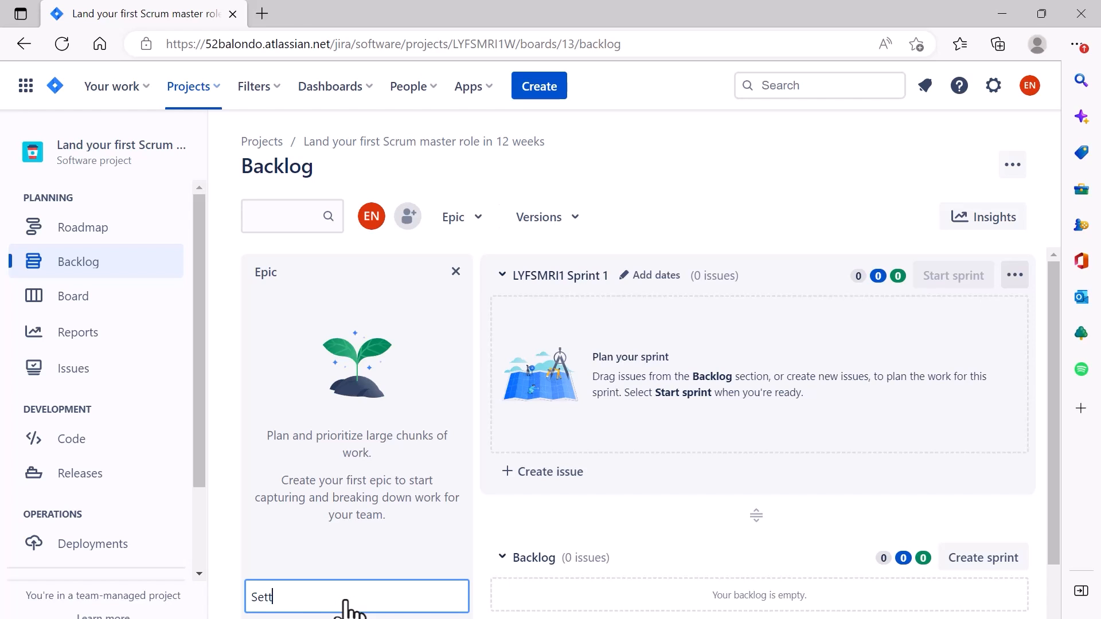
{"action": "type", "text": "ing up"}
{"action": "type", "text": "yourself for sucess"}
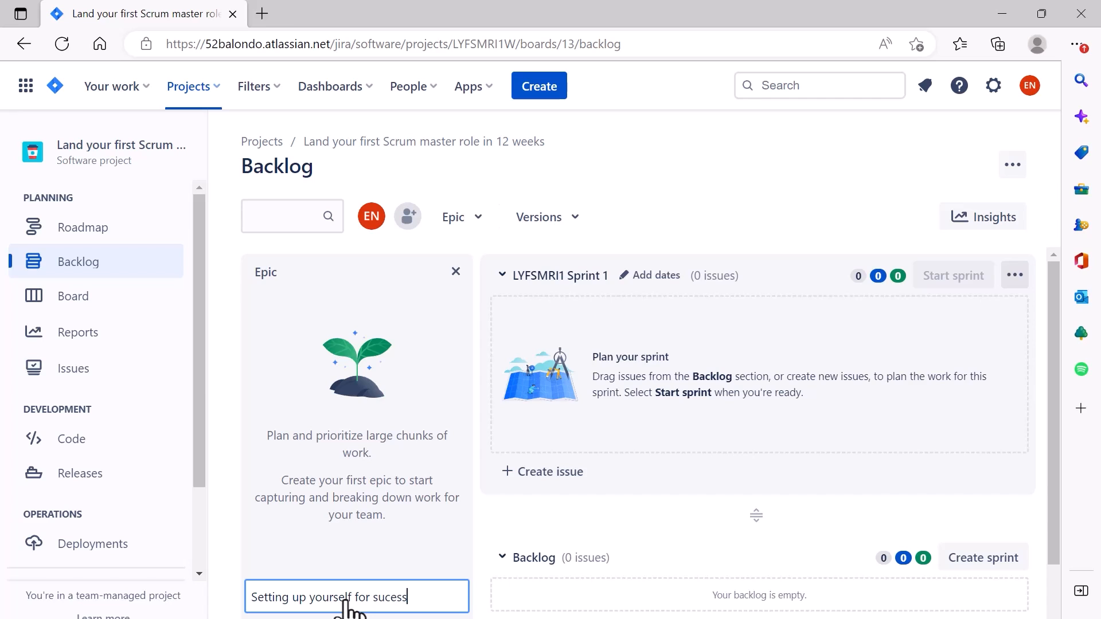
{"action": "key", "text": "BackSpace"}
{"action": "key", "text": "BackSpace"}
{"action": "key", "text": "BackSpace"}
{"action": "type", "text": "cess"}
{"action": "key", "text": "Return"}
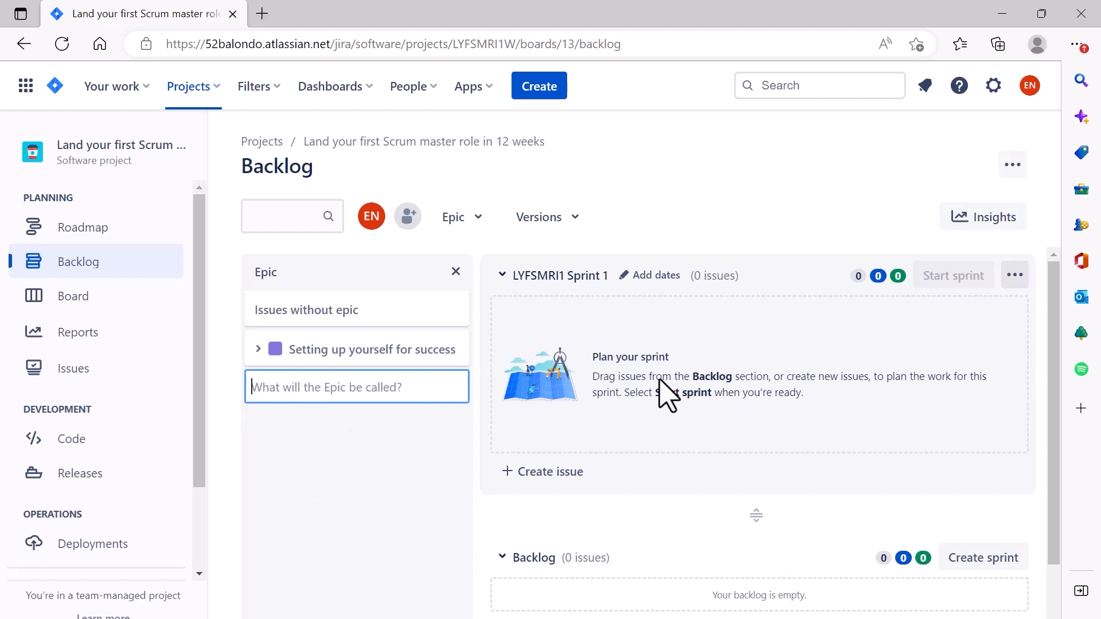
- Start a new issue of type Story with the summary "Mastery of scrum concepts"
{"action": "mouse_move", "coordinate": [1061, 307]}
{"action": "left_mouse_down"}
{"action": "mouse_move", "coordinate": [1061, 430]}
{"action": "mouse_move", "coordinate": [1068, 293]}
{"action": "left_mouse_up"}
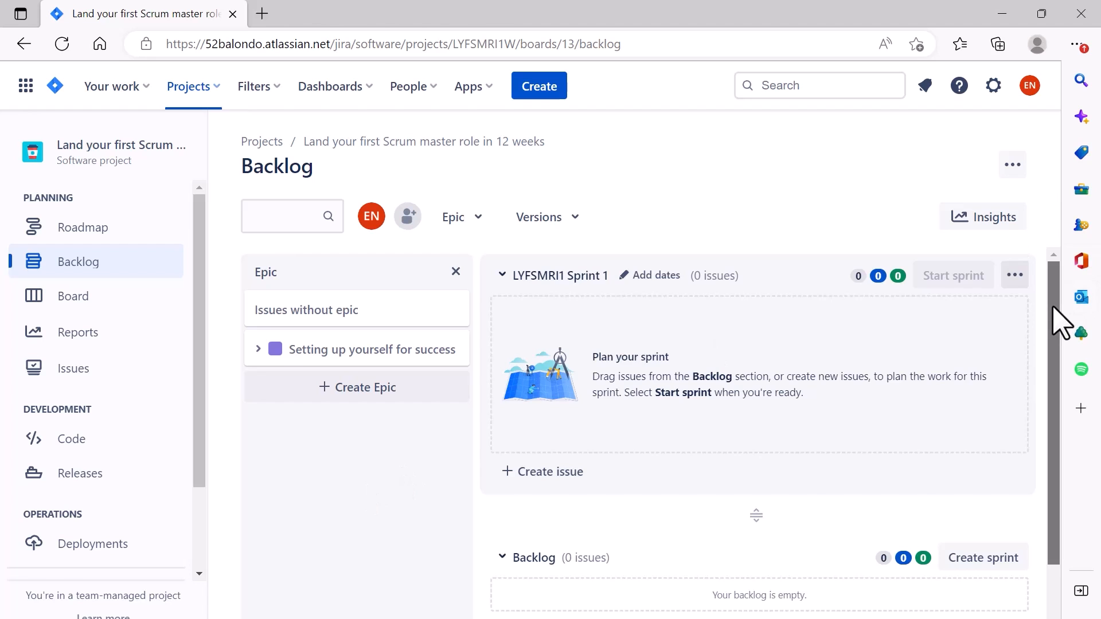
{"action": "mouse_move", "coordinate": [1054, 308]}
{"action": "left_mouse_down"}
{"action": "mouse_move", "coordinate": [1053, 357]}
{"action": "mouse_move", "coordinate": [1053, 306]}
{"action": "mouse_move", "coordinate": [1054, 323]}
{"action": "left_mouse_up"}
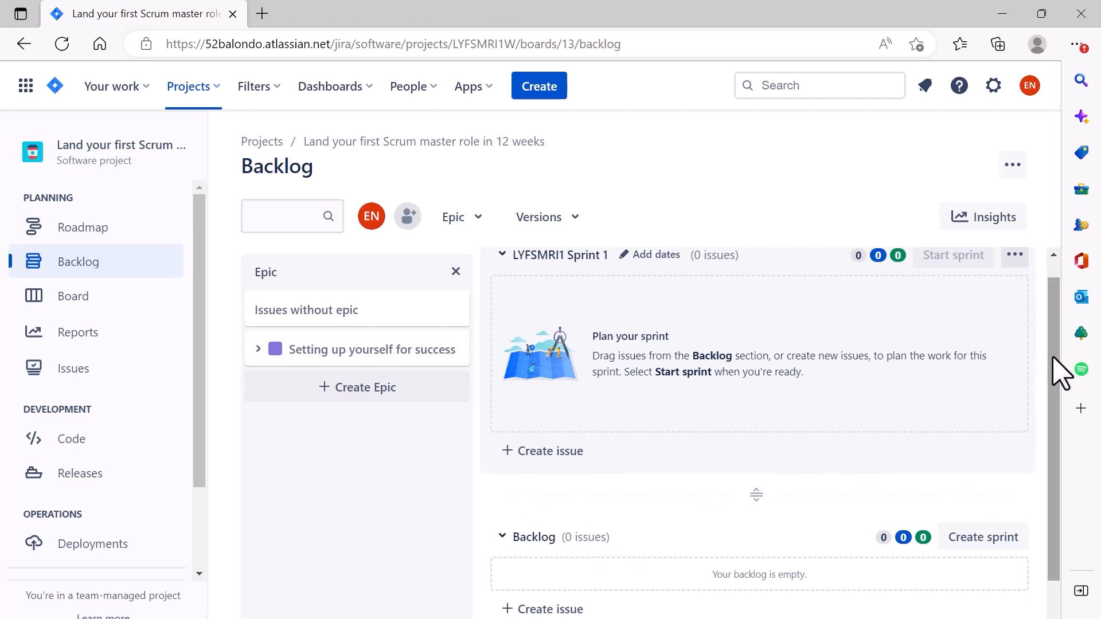
{"action": "mouse_move", "coordinate": [1054, 358]}
{"action": "left_mouse_down"}
{"action": "mouse_move", "coordinate": [1042, 417]}
{"action": "mouse_move", "coordinate": [1062, 373]}
{"action": "left_mouse_up"}
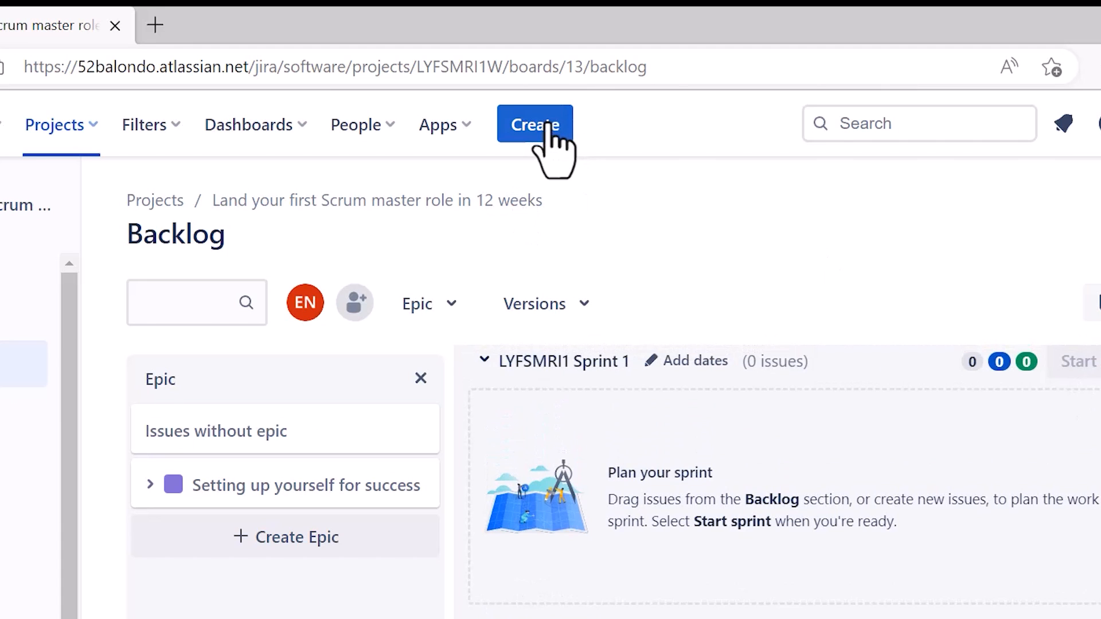
{"action": "left_click", "coordinate": [549, 125]}
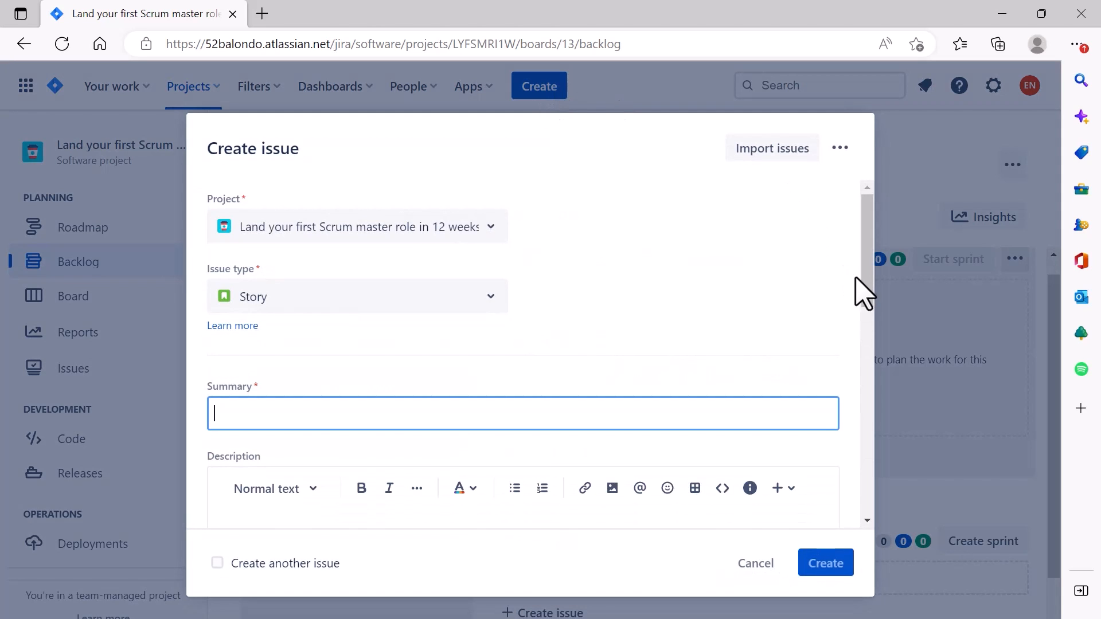
{"action": "left_click_drag", "start_coordinate": [865, 274], "coordinate": [863, 290]}
{"action": "left_click", "coordinate": [493, 265]}
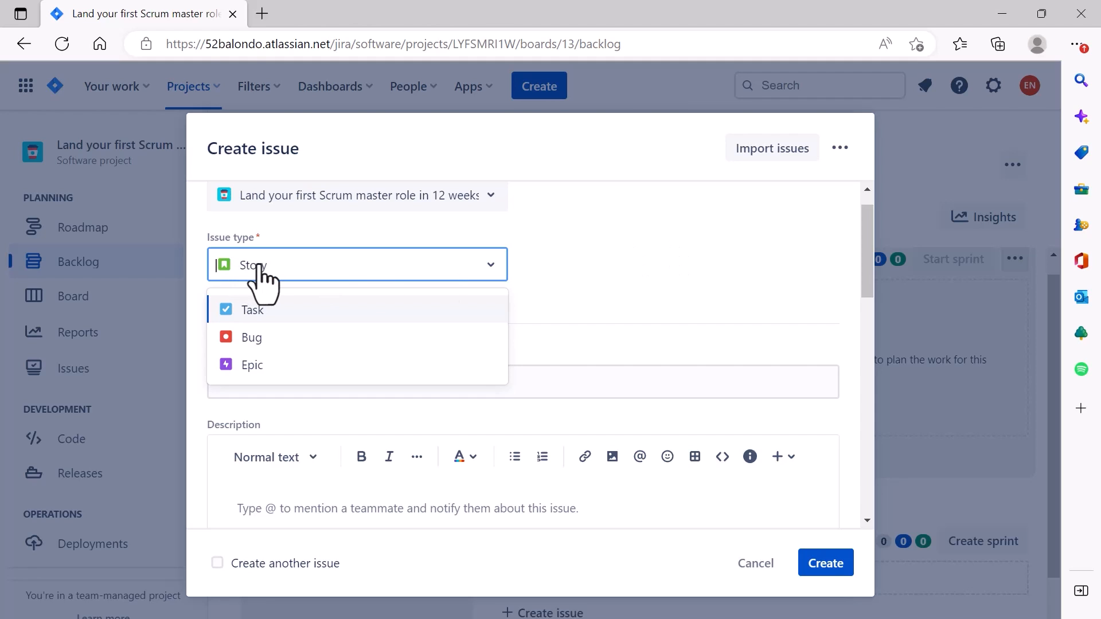
{"action": "left_click", "coordinate": [665, 249]}
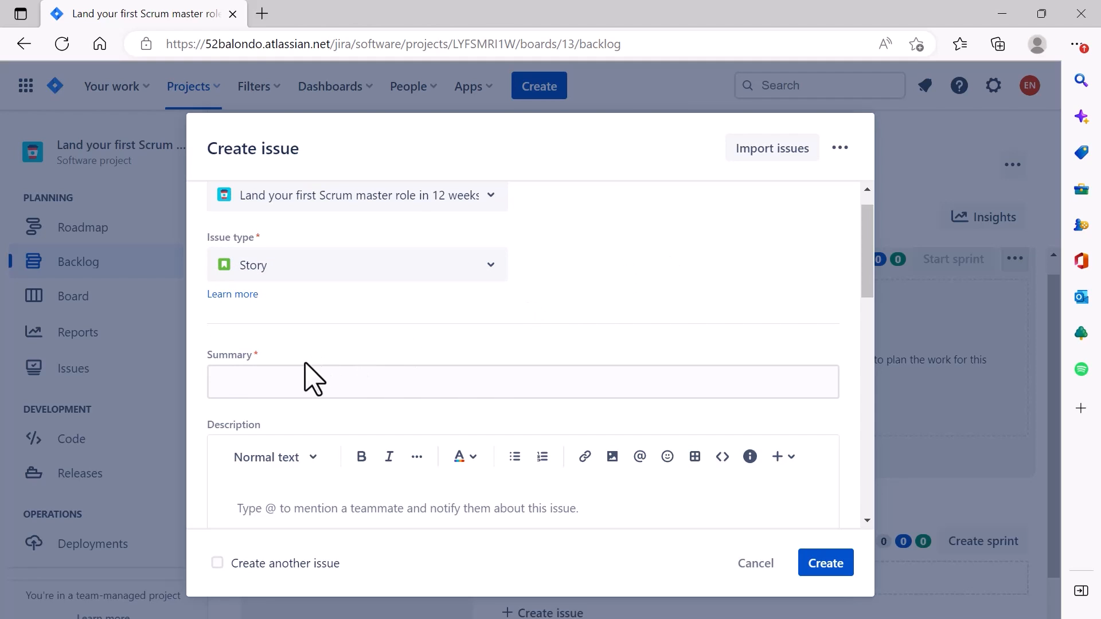
{"action": "left_click", "coordinate": [296, 387]}
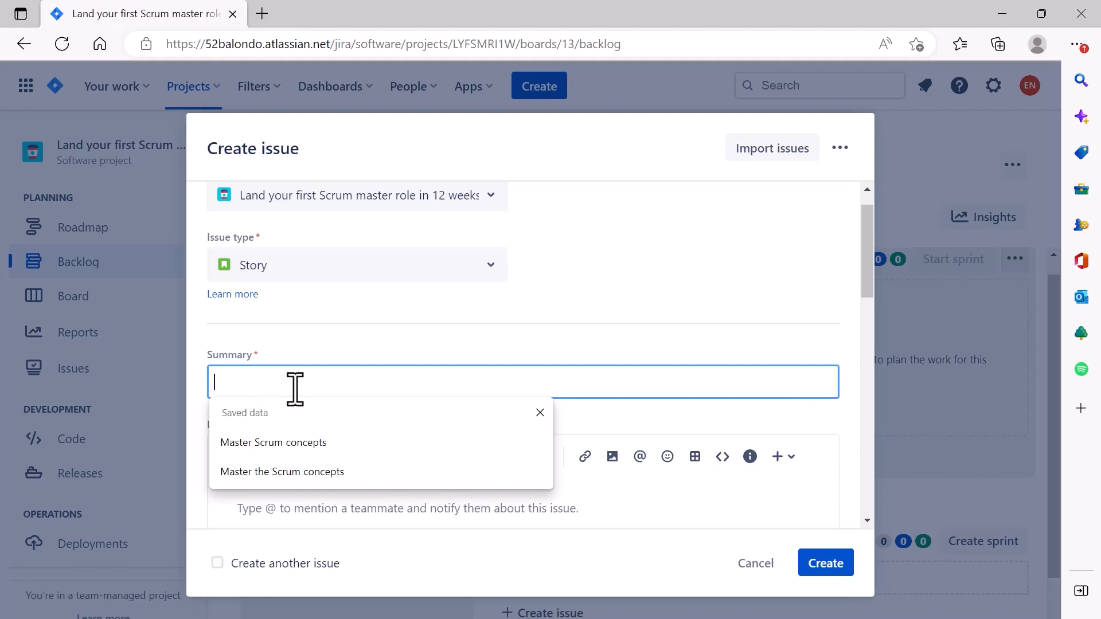
{"action": "type", "text": "Mastery "}
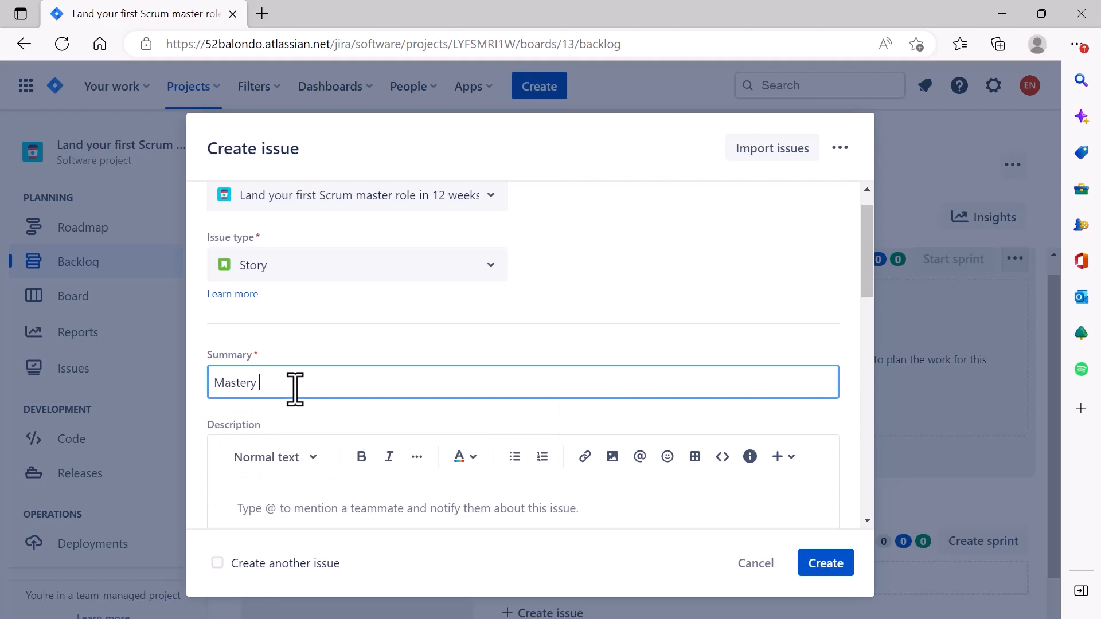
{"action": "type", "text": "of scrum concepts"}
- Begin the story's description with "As a prospective Scrum master I want to master"
{"action": "left_click_drag", "start_coordinate": [872, 259], "coordinate": [877, 289]}
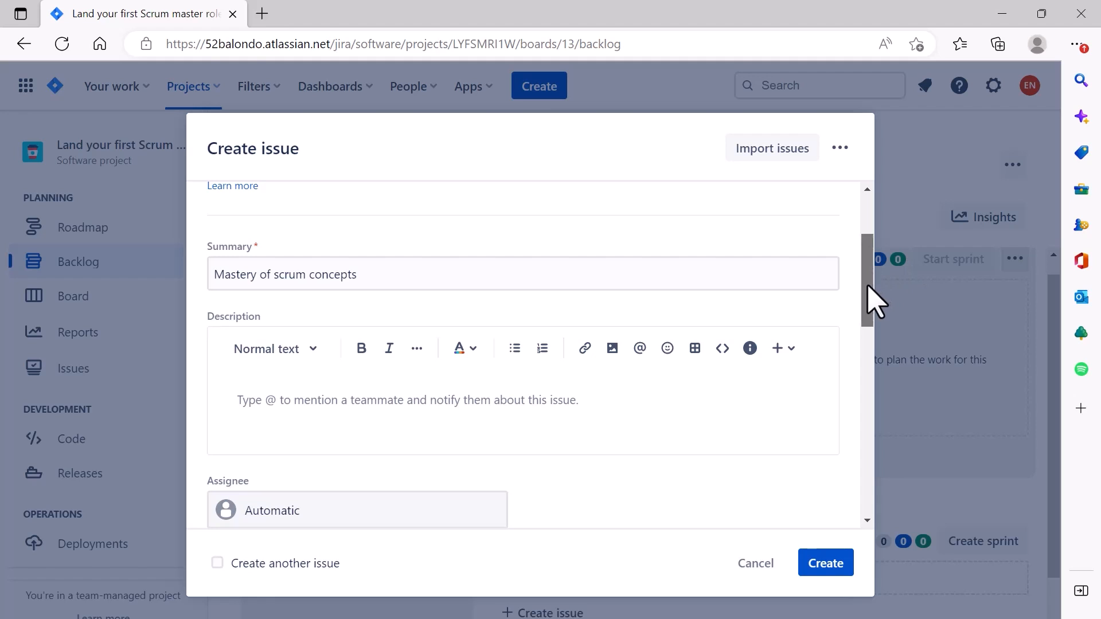
{"action": "mouse_move", "coordinate": [870, 302]}
{"action": "left_mouse_down"}
{"action": "mouse_move", "coordinate": [877, 338]}
{"action": "mouse_move", "coordinate": [877, 307]}
{"action": "left_mouse_up"}
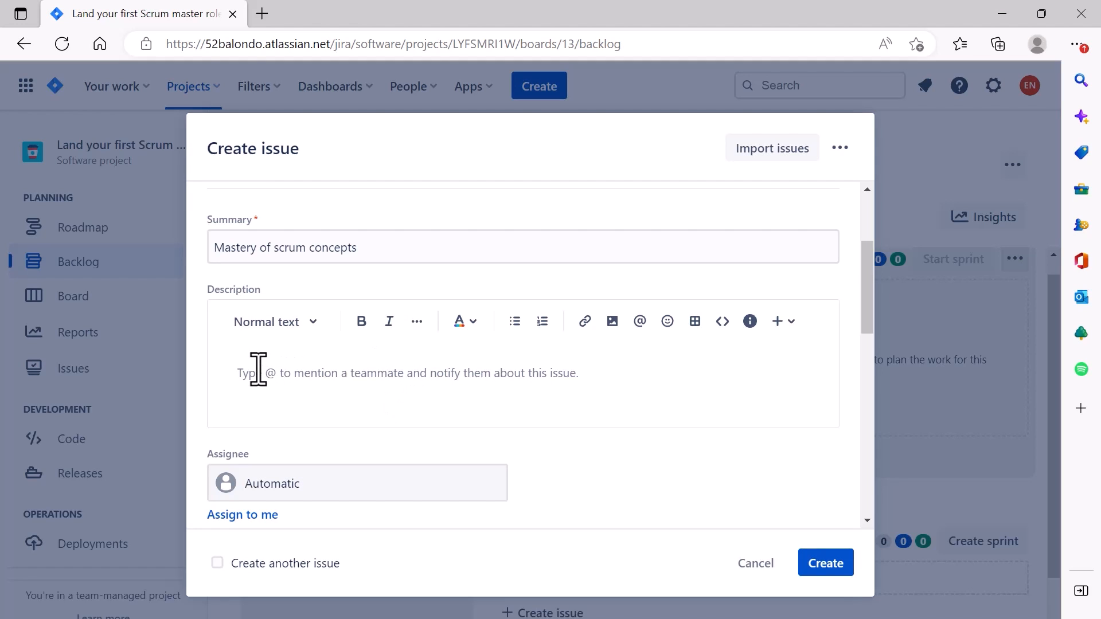
{"action": "left_click", "coordinate": [258, 370]}
{"action": "scroll", "coordinate": [315, 390], "scroll_direction": "up", "scroll_amount": 1}
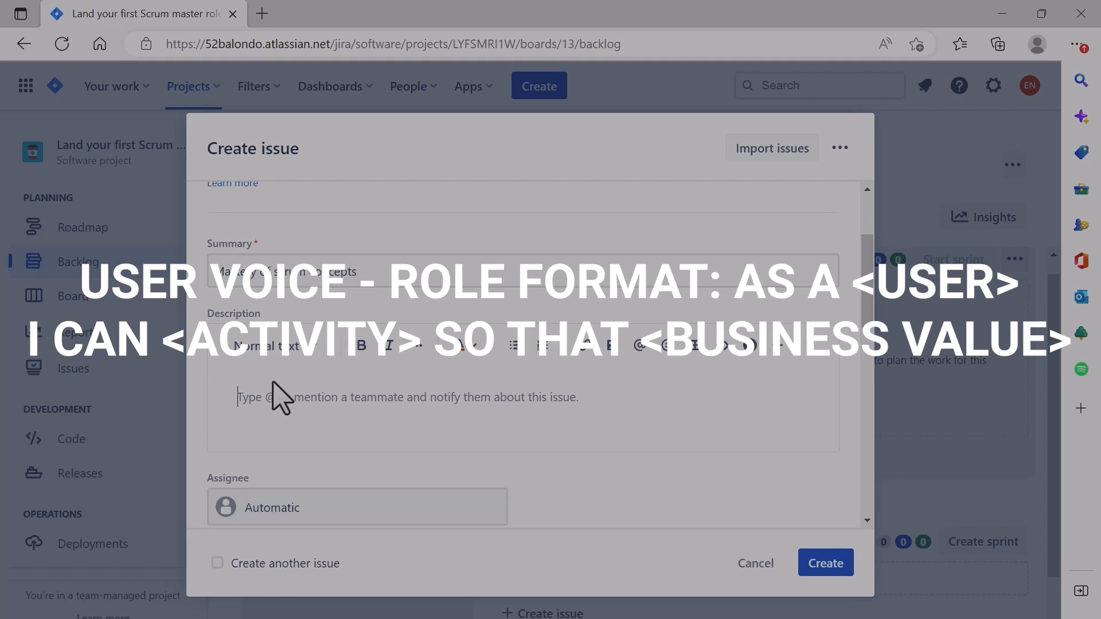
{"action": "type", "text": "As"}
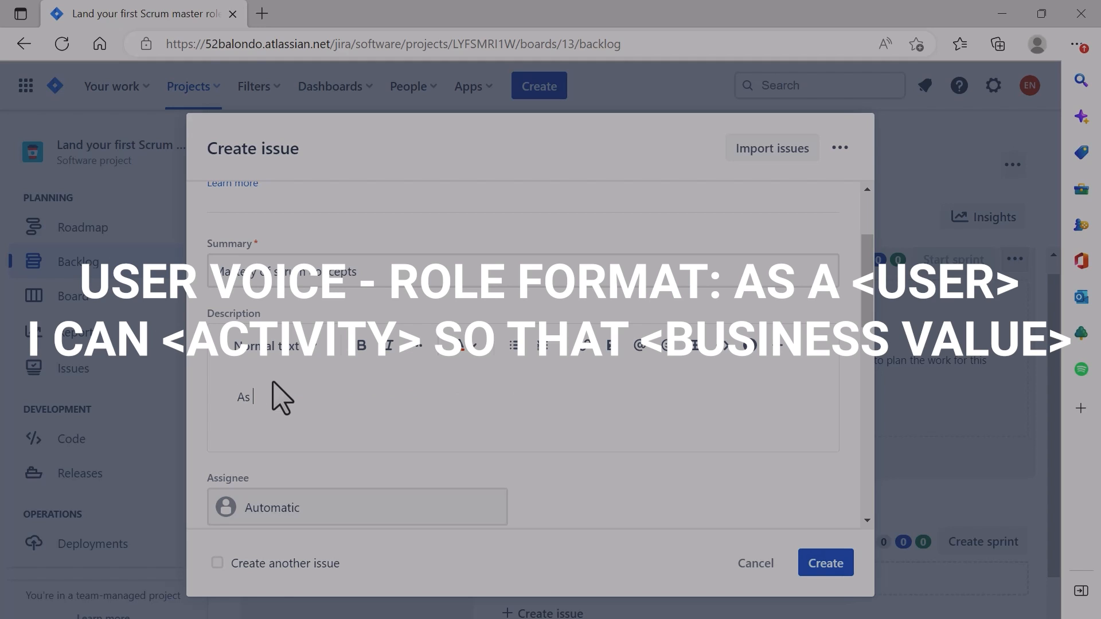
{"action": "type", "text": " a "}
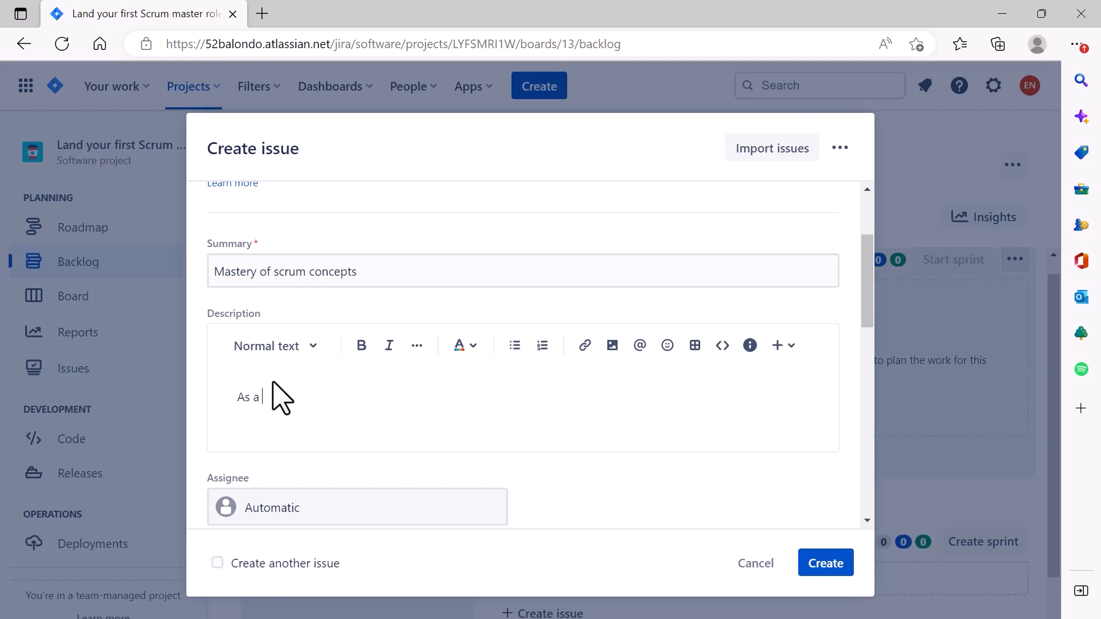
{"action": "type", "text": "prospective Scrum maste"}
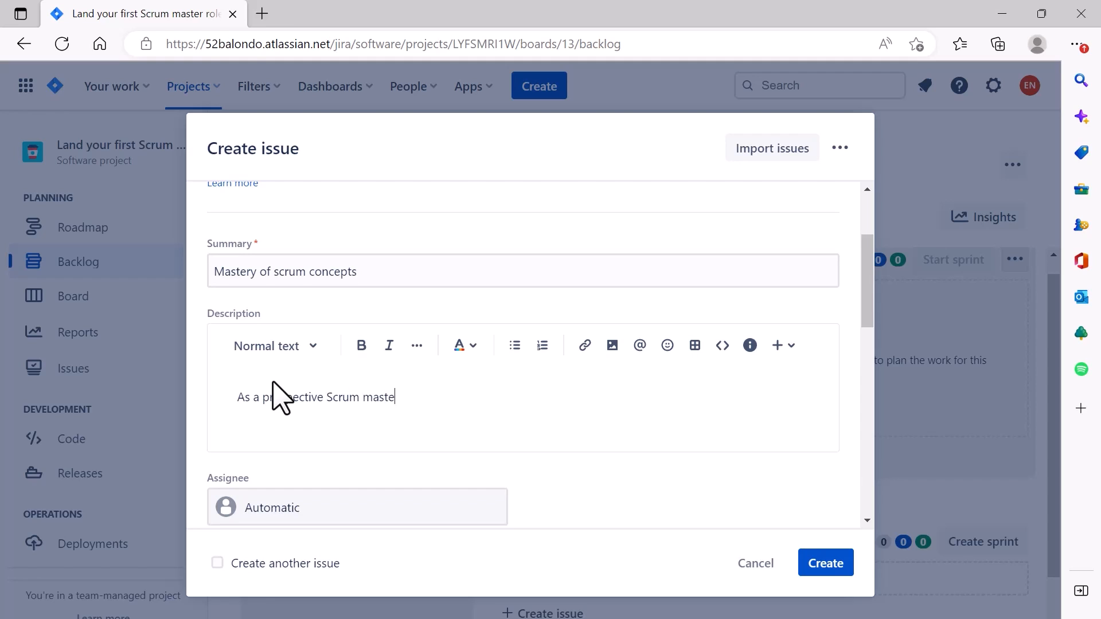
{"action": "type", "text": "r I want to master"}
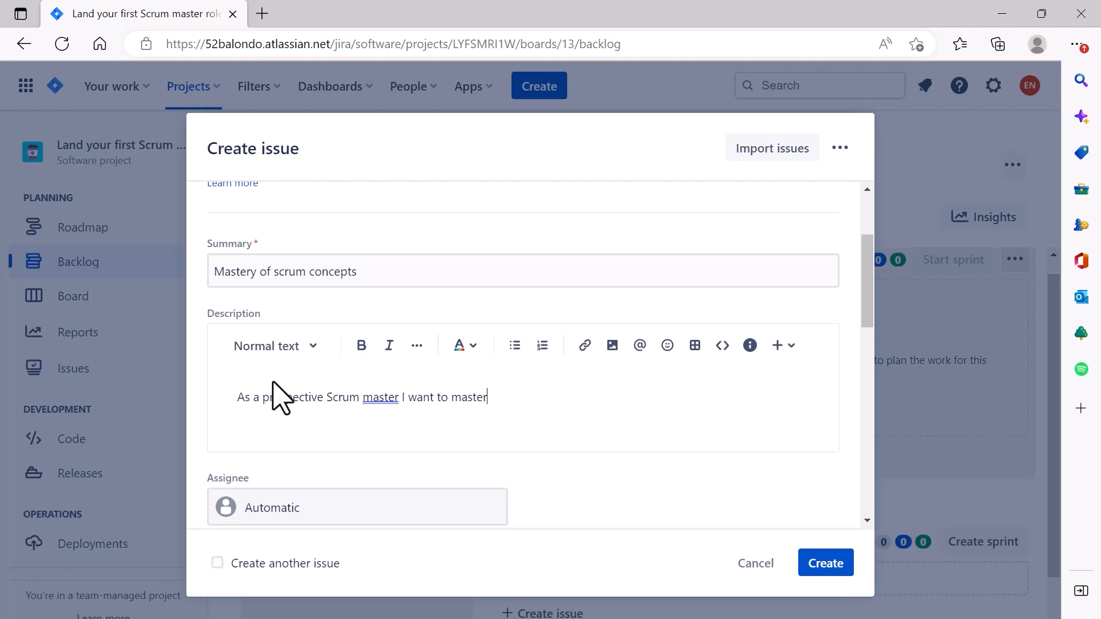
- Complete the description's sentence with "the Scrum concepts so that I am able to score a pass percentage when I sit for the exams"
{"action": "type", "text": " the Scrum concepts so that"}
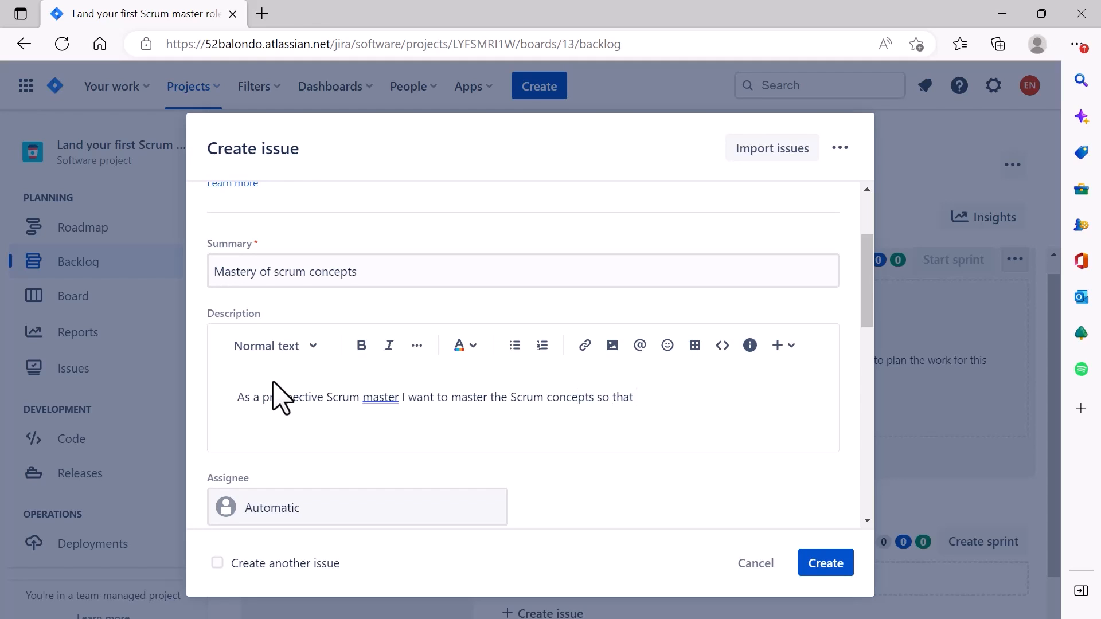
{"action": "type", "text": " I am able to score a pass percentage"}
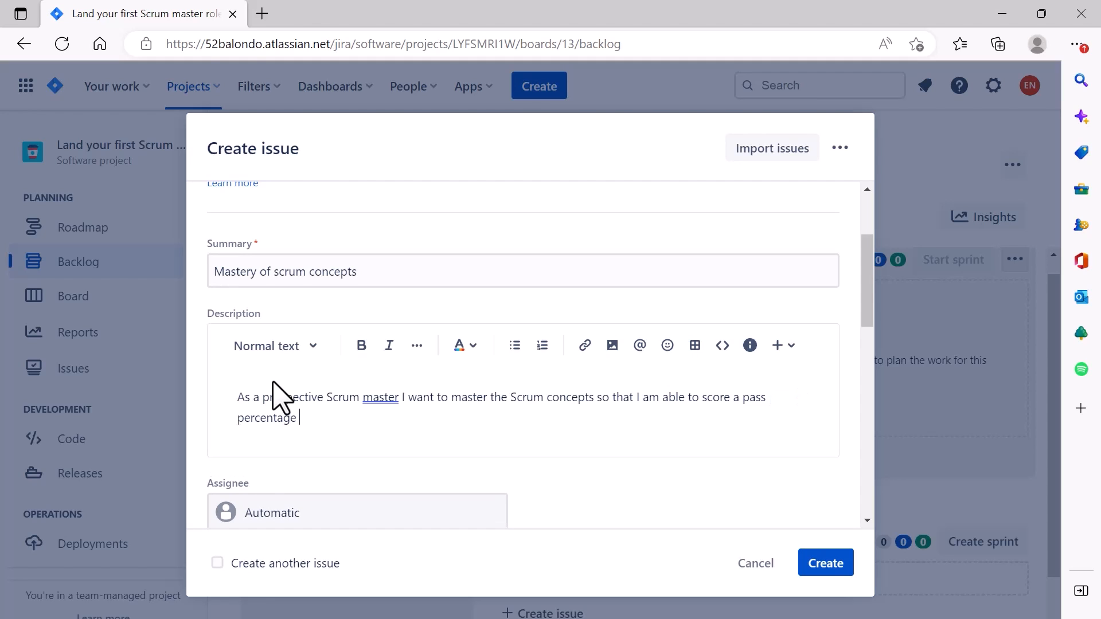
{"action": "type", "text": " when I sit for the exams"}
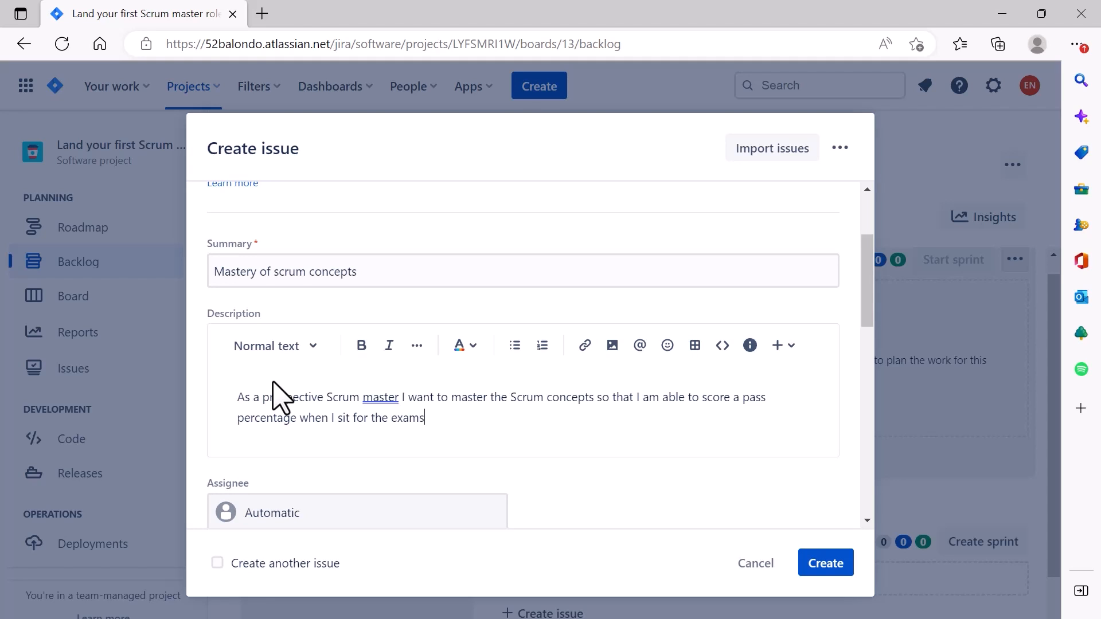
- Add a bold "Acceptance criteria" heading below the user story sentence in the description, separated by blank lines
{"action": "key", "text": "Return"}
{"action": "key", "text": "Return"}
{"action": "key", "text": "Return"}
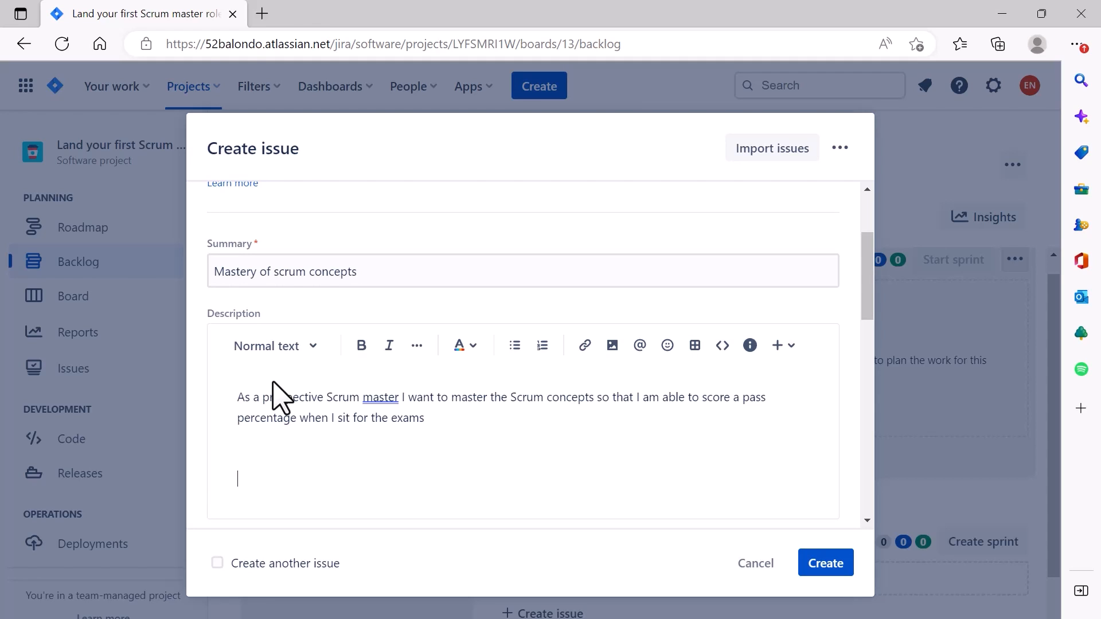
{"action": "key", "text": "Return"}
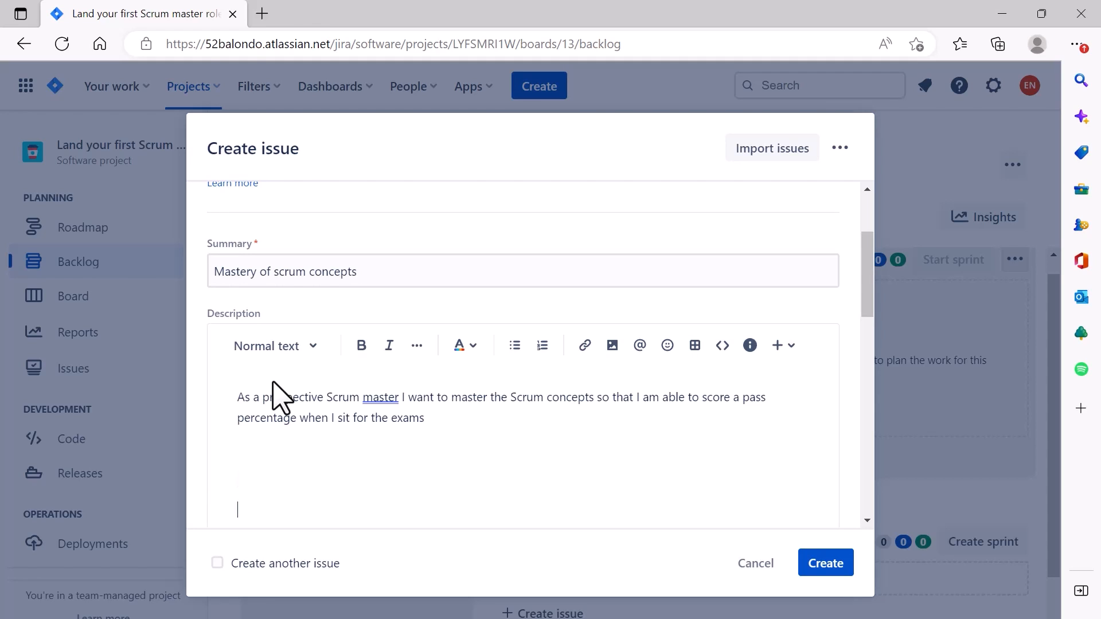
{"action": "type", "text": "A"}
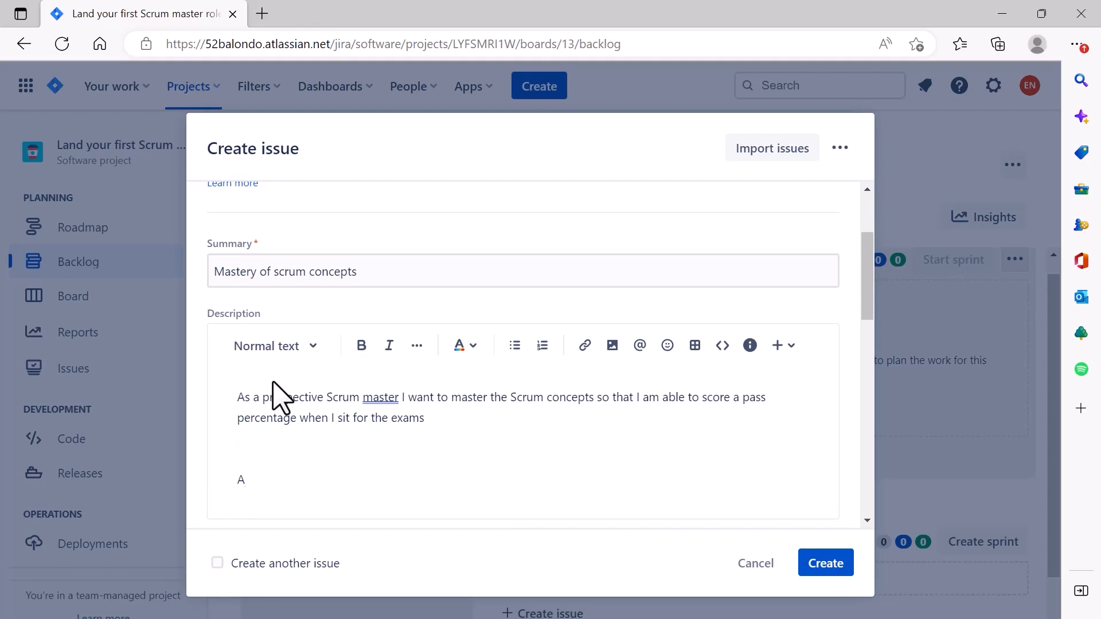
{"action": "type", "text": "cceptance"}
{"action": "type", "text": "criteria"}
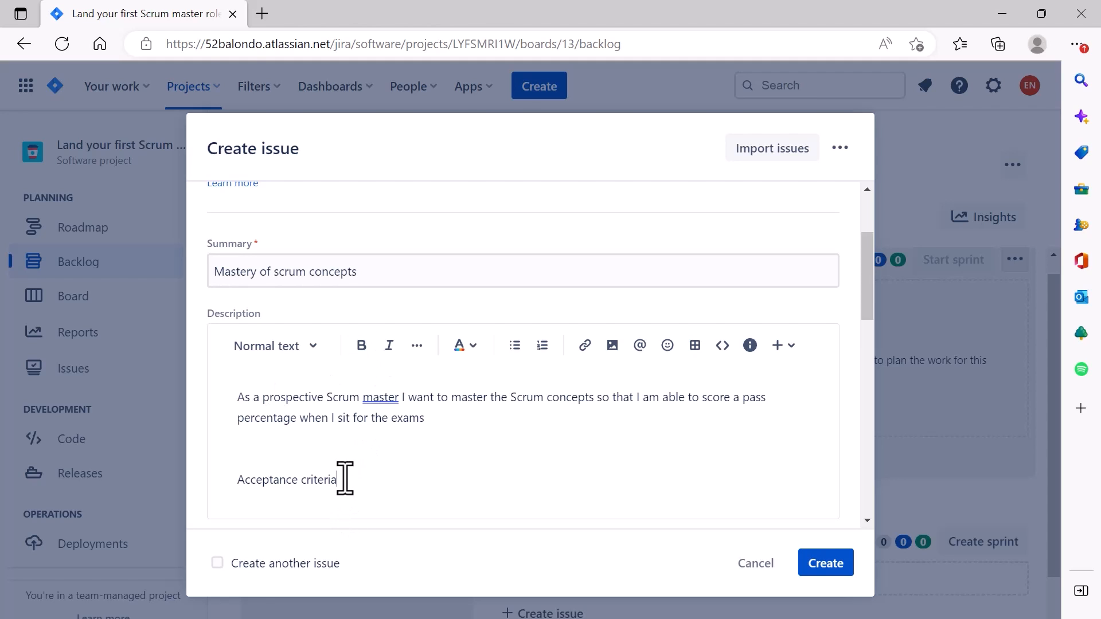
{"action": "left_click_drag", "start_coordinate": [344, 479], "coordinate": [235, 482]}
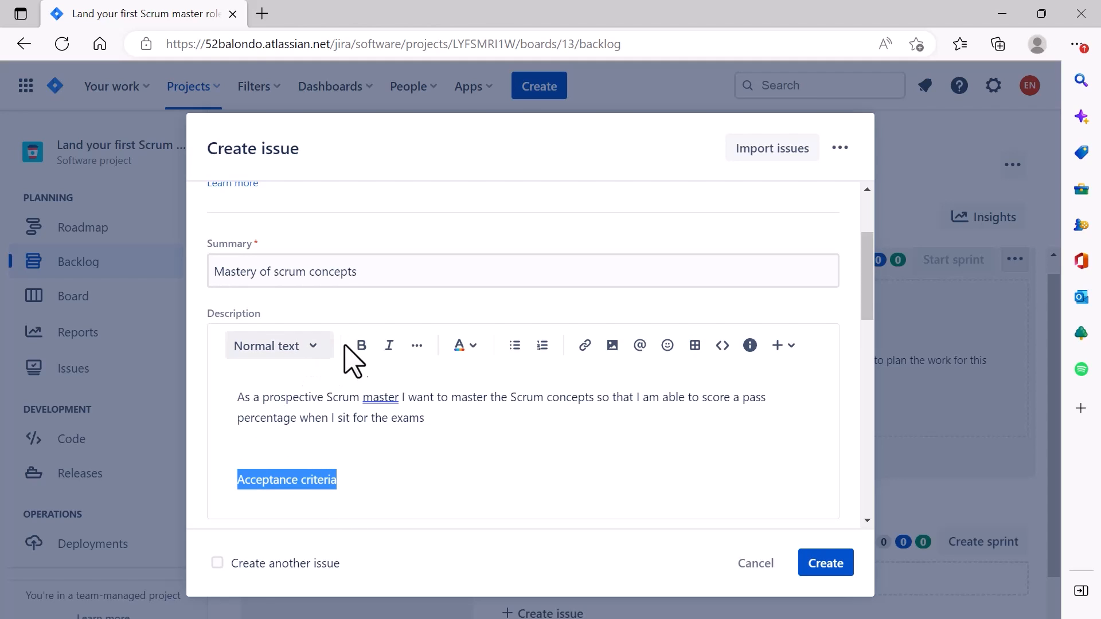
{"action": "left_click", "coordinate": [362, 346]}
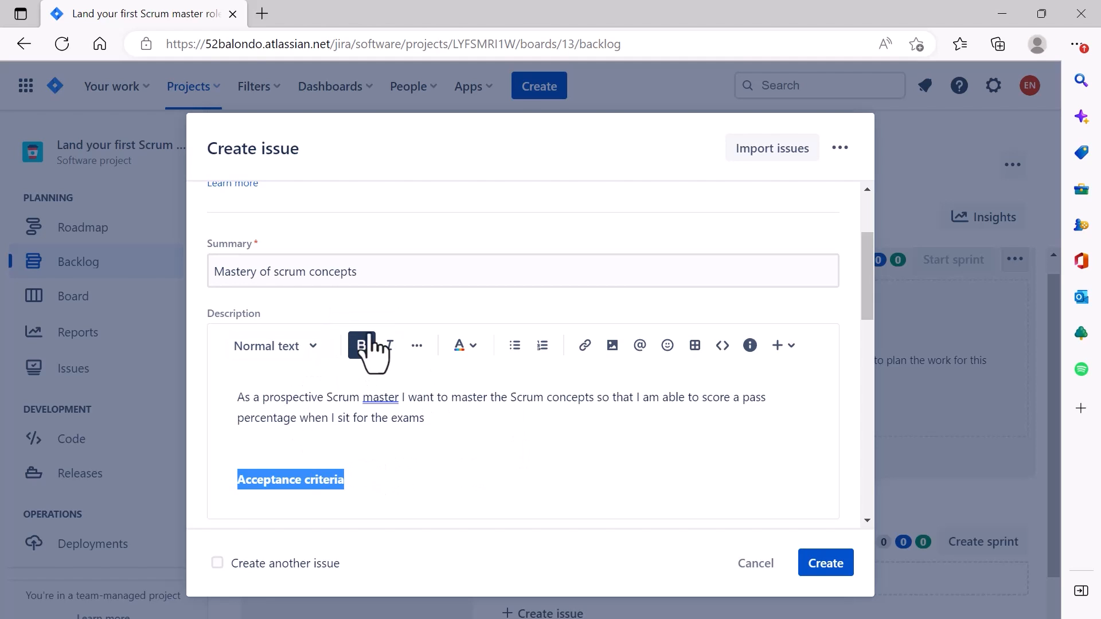
{"action": "left_click", "coordinate": [390, 488]}
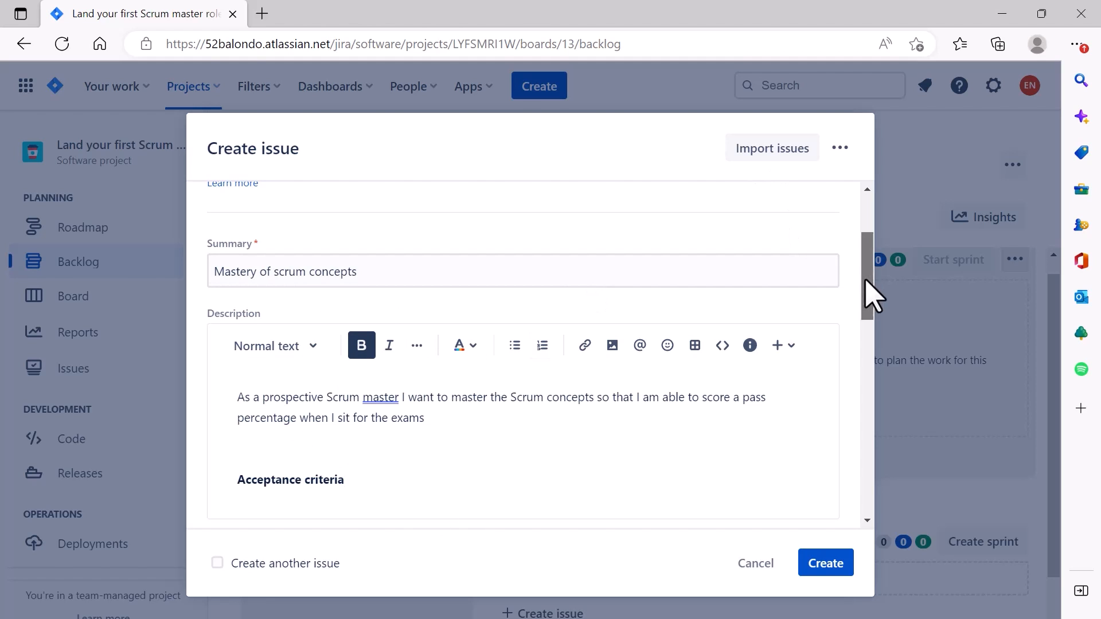
- Add a new Frontend label and the existing UAT label to the story
{"action": "left_click_drag", "start_coordinate": [866, 281], "coordinate": [872, 361]}
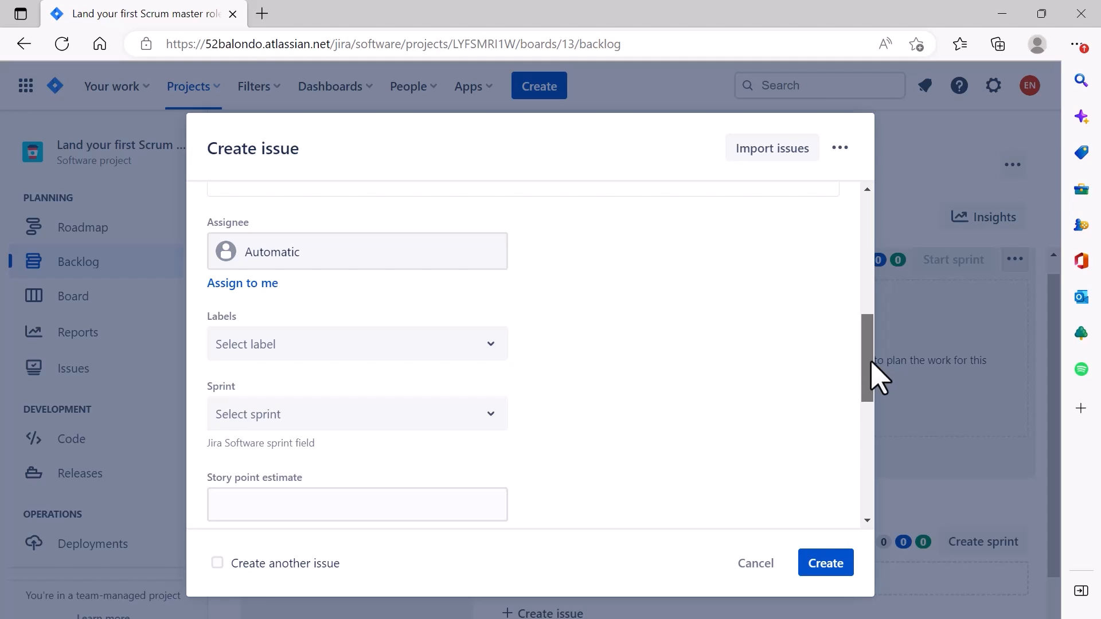
{"action": "left_click_drag", "start_coordinate": [871, 361], "coordinate": [871, 374]}
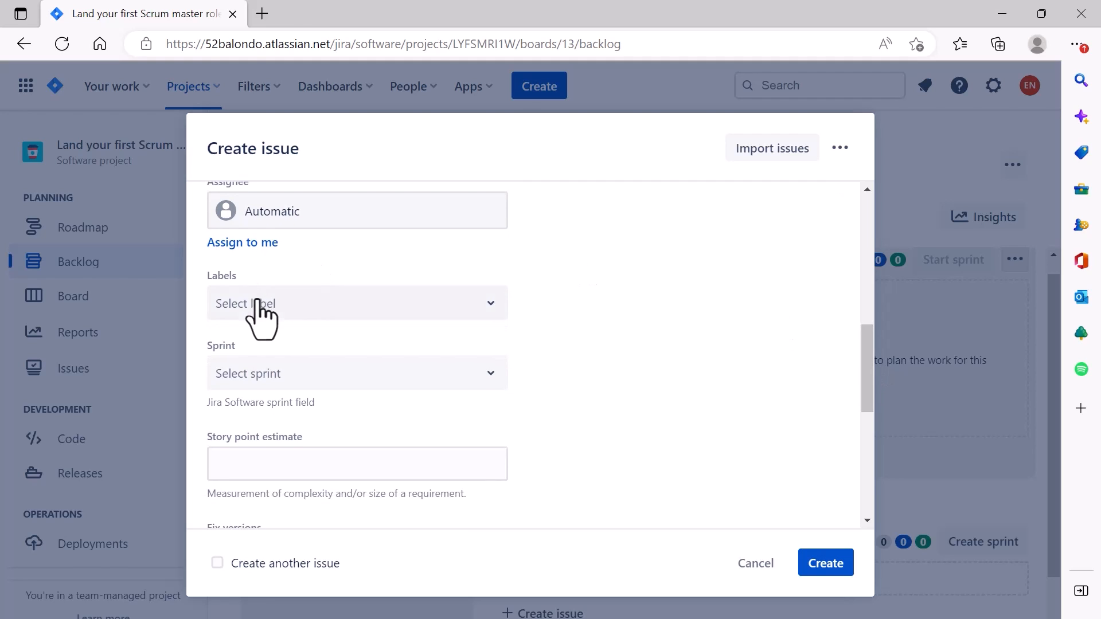
{"action": "left_click", "coordinate": [317, 309]}
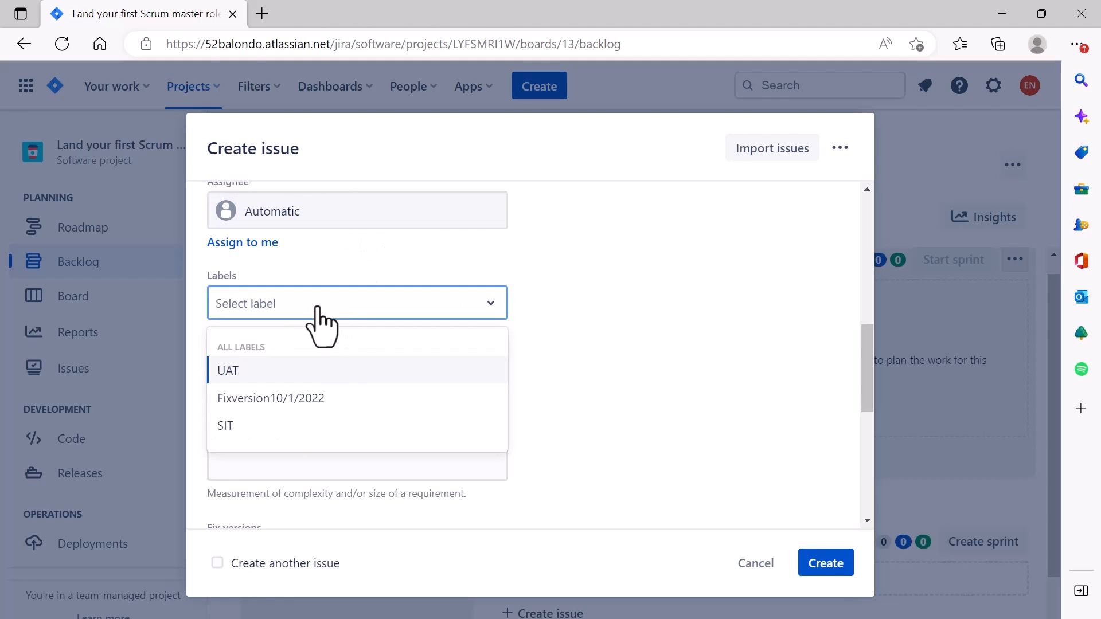
{"action": "type", "text": "Frontend"}
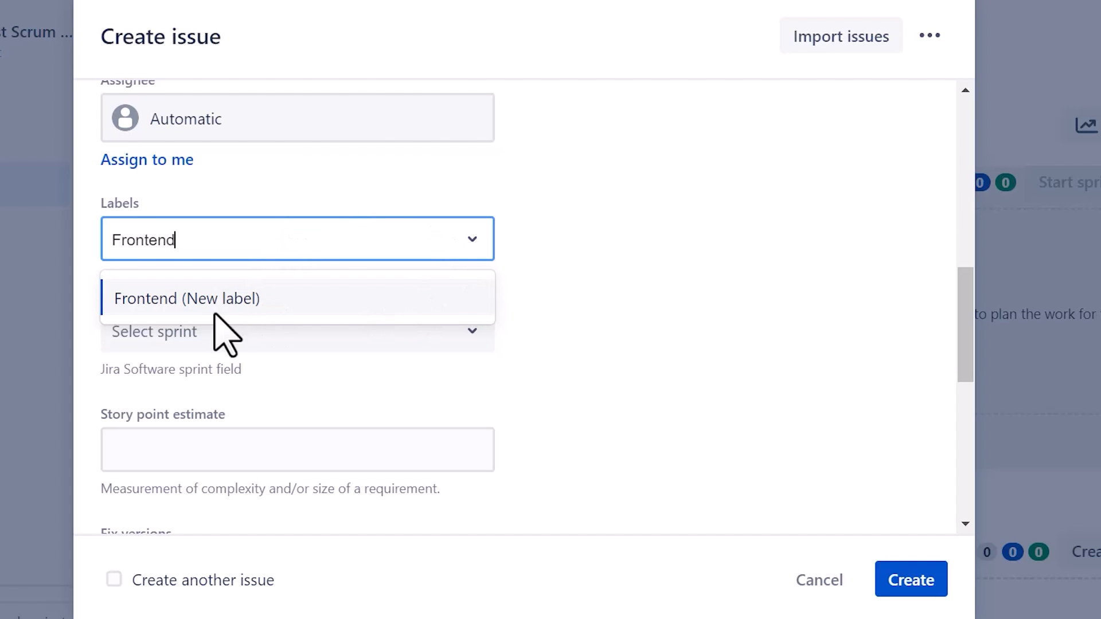
{"action": "left_click", "coordinate": [161, 301]}
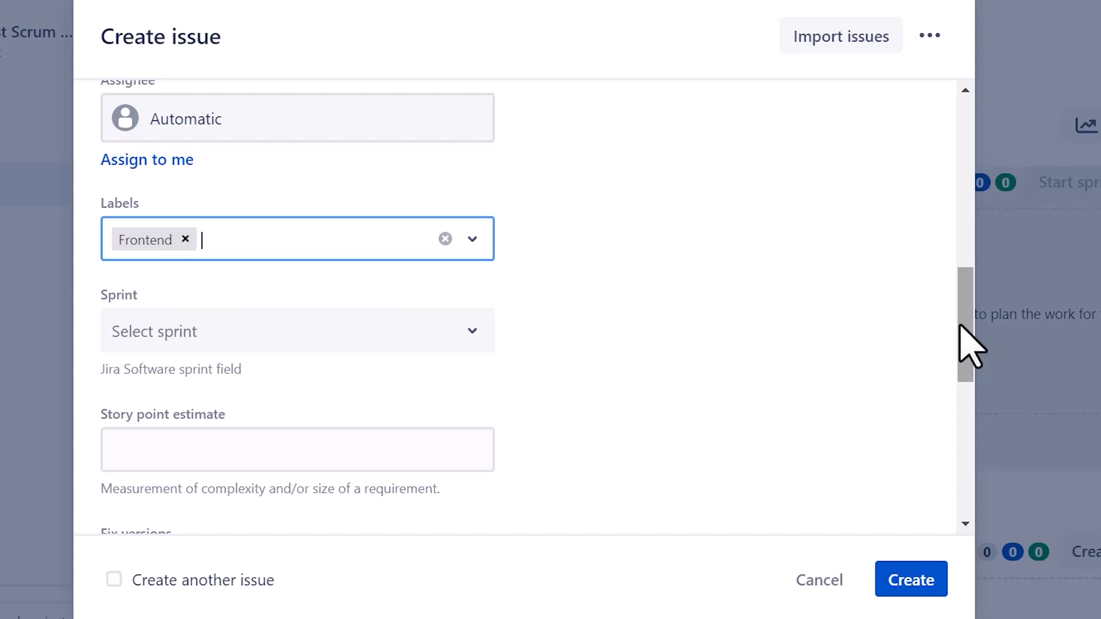
{"action": "type", "text": "UAT"}
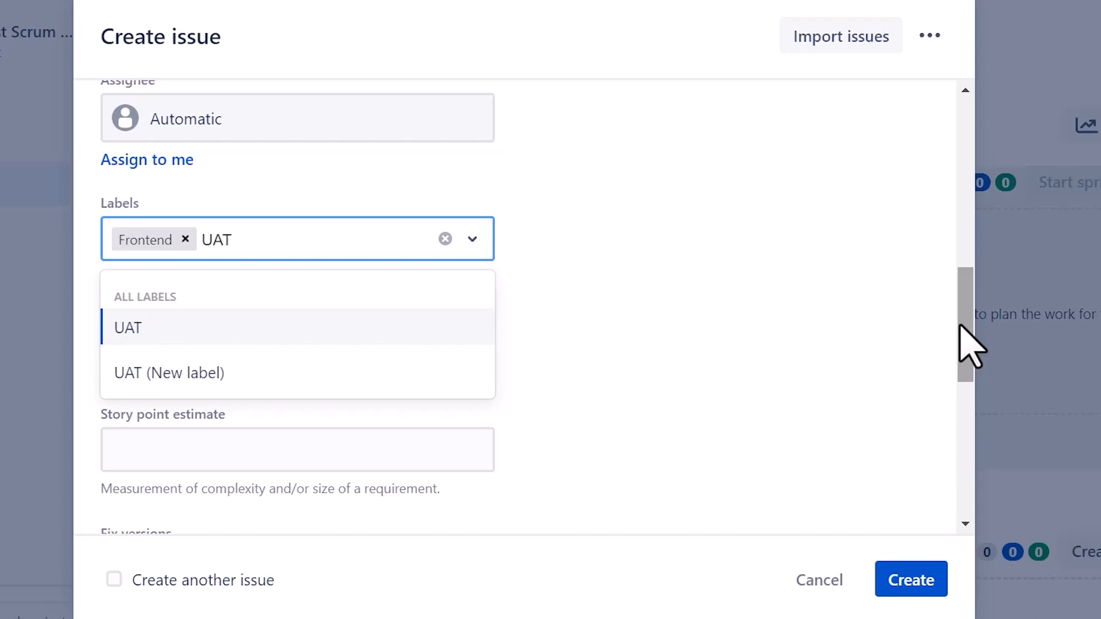
{"action": "left_click", "coordinate": [140, 333]}
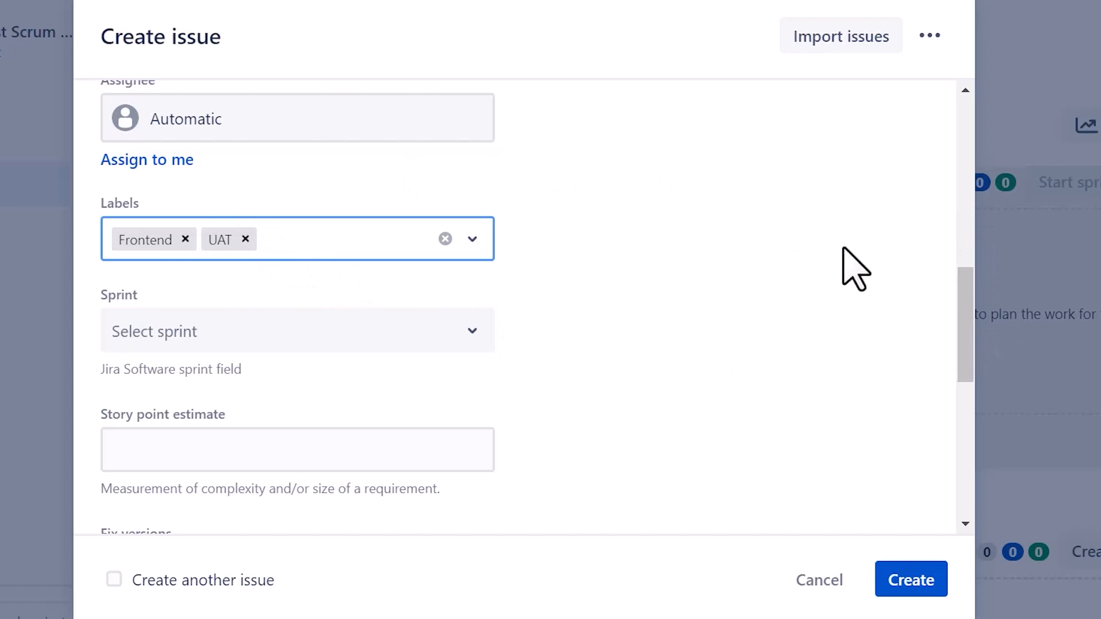
- Set the story's fix version to v1.0
{"action": "left_click_drag", "start_coordinate": [975, 322], "coordinate": [975, 367]}
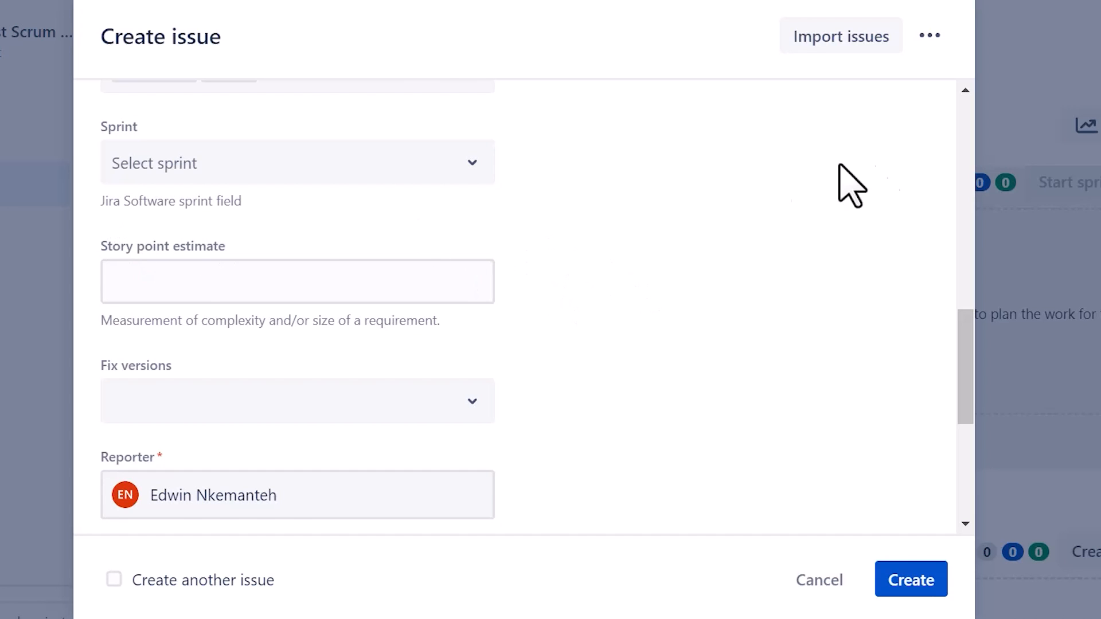
{"action": "left_click_drag", "start_coordinate": [963, 346], "coordinate": [962, 362]}
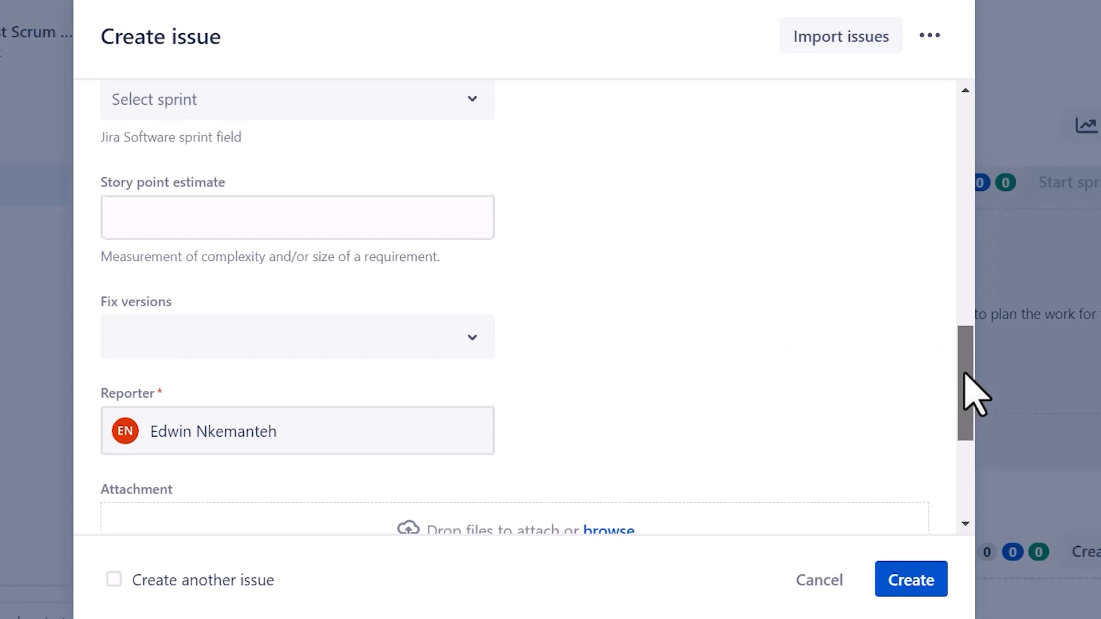
{"action": "left_click_drag", "start_coordinate": [960, 370], "coordinate": [960, 402]}
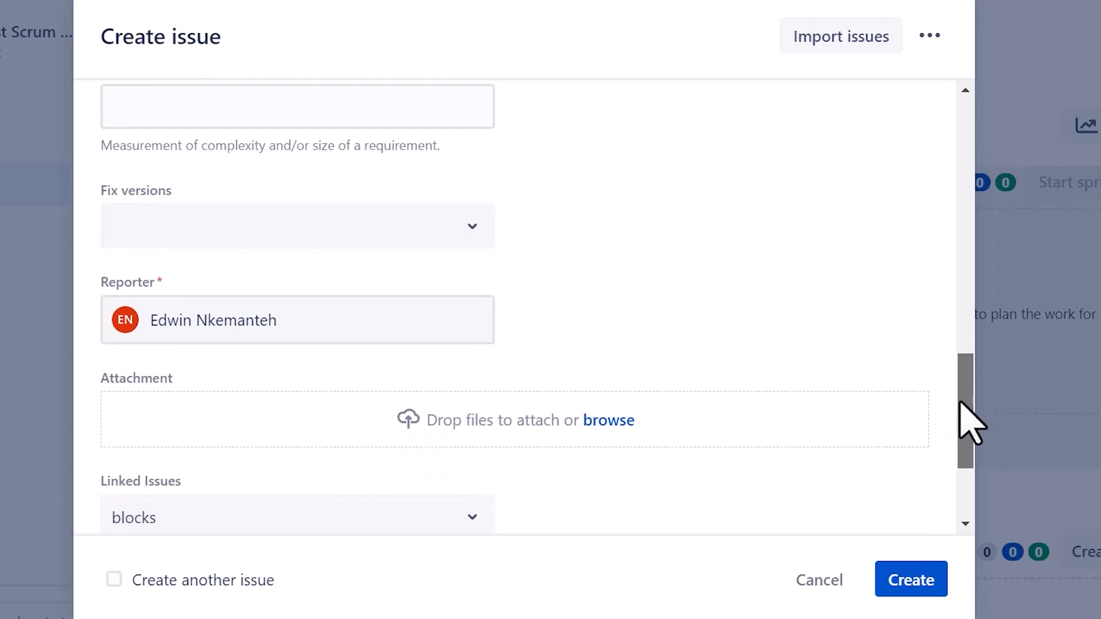
{"action": "left_click", "coordinate": [470, 241]}
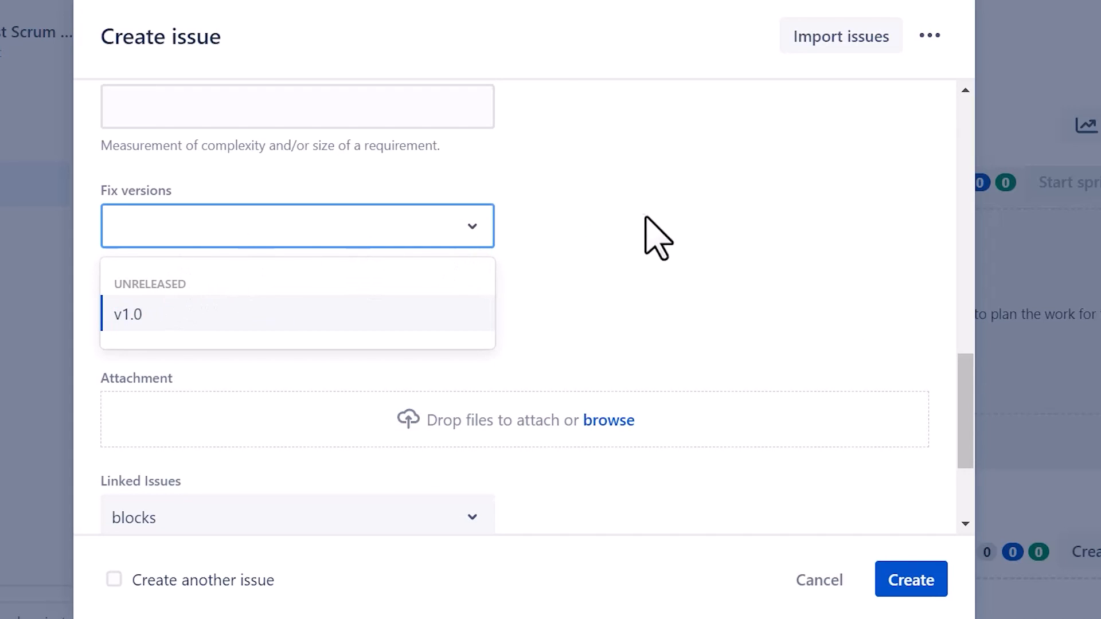
{"action": "left_click", "coordinate": [133, 317]}
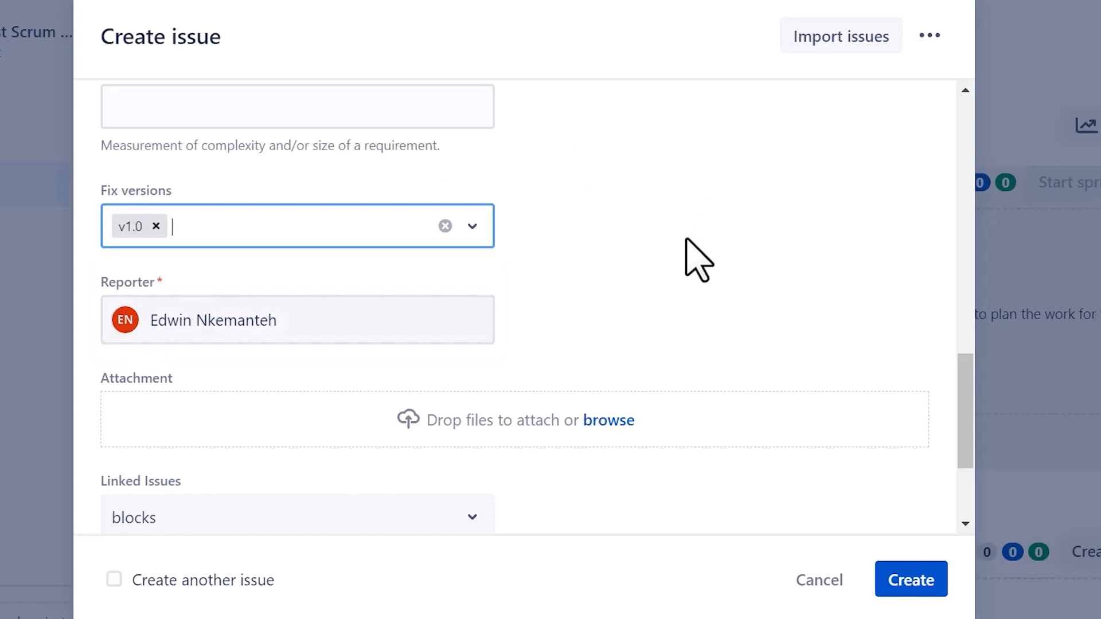
- Examine the available linked-issue relationships and flagging options for the story without changing them
{"action": "left_click_drag", "start_coordinate": [965, 398], "coordinate": [965, 434]}
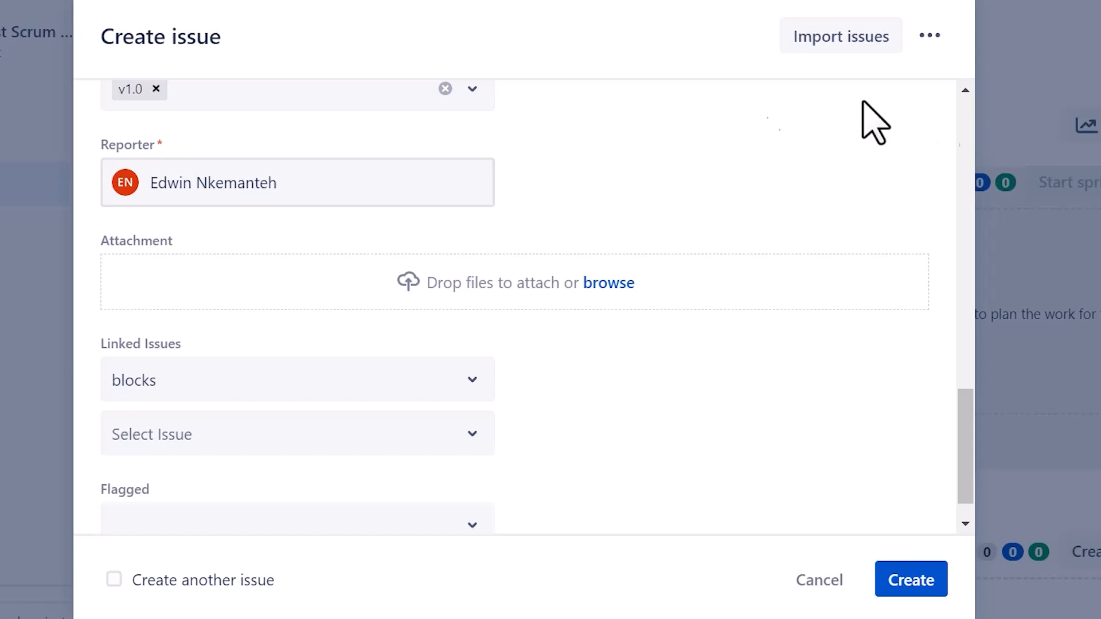
{"action": "scroll", "coordinate": [344, 253], "scroll_direction": "down", "scroll_amount": 1}
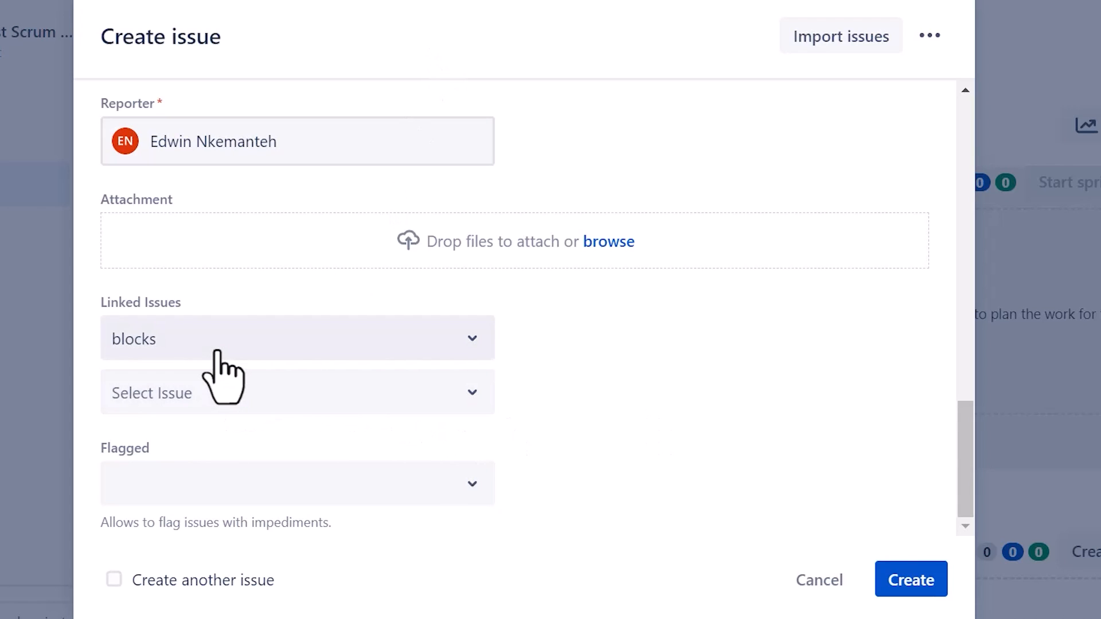
{"action": "left_click", "coordinate": [453, 338]}
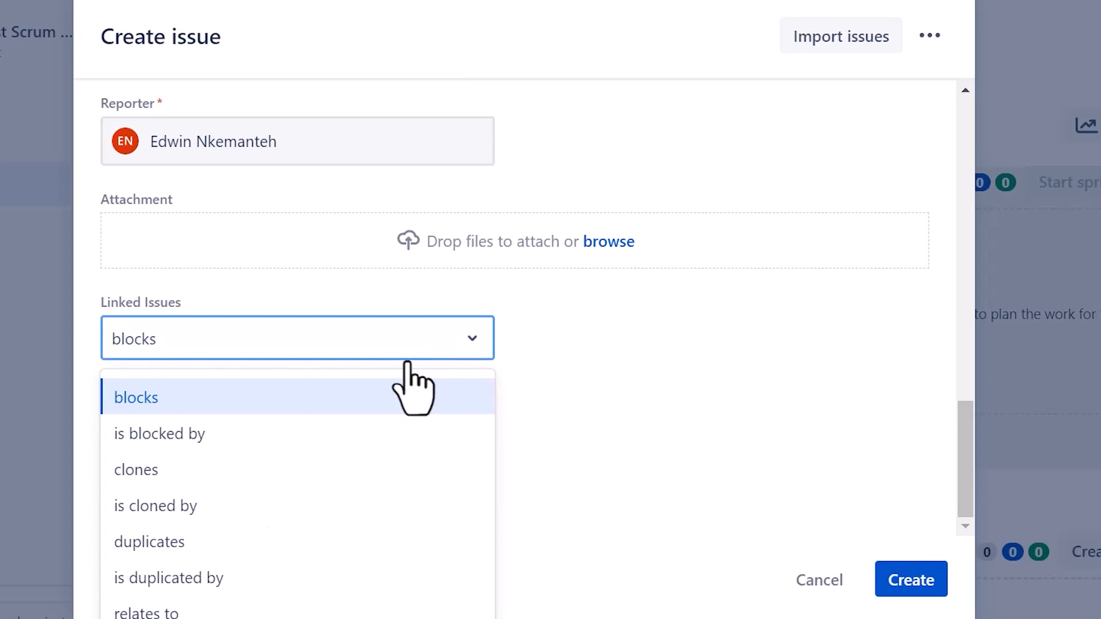
{"action": "left_click", "coordinate": [751, 409]}
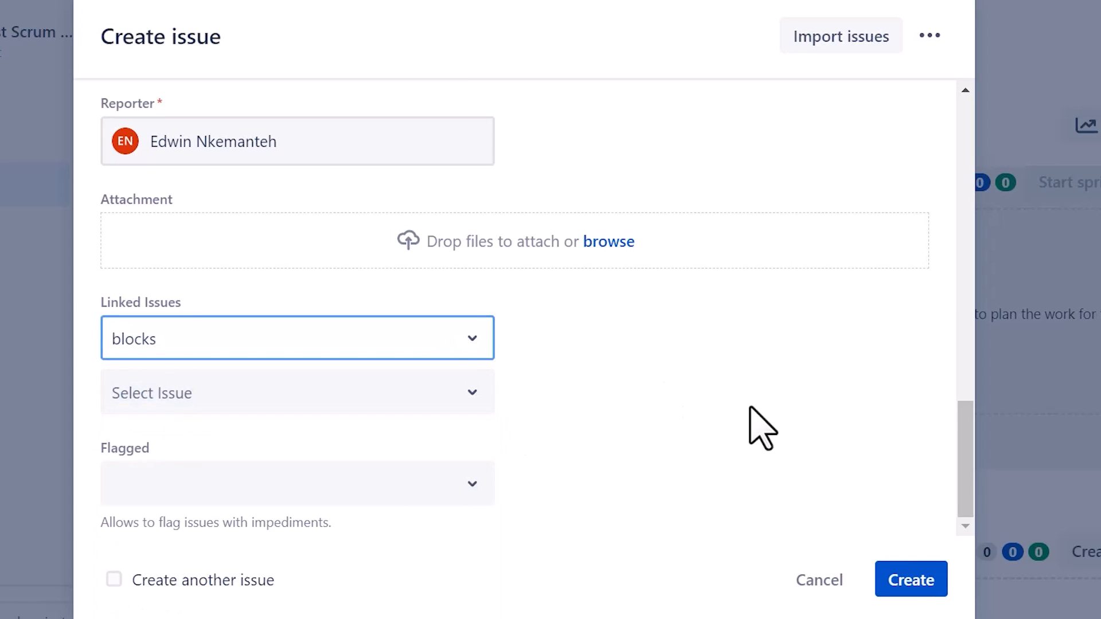
{"action": "left_click", "coordinate": [451, 468]}
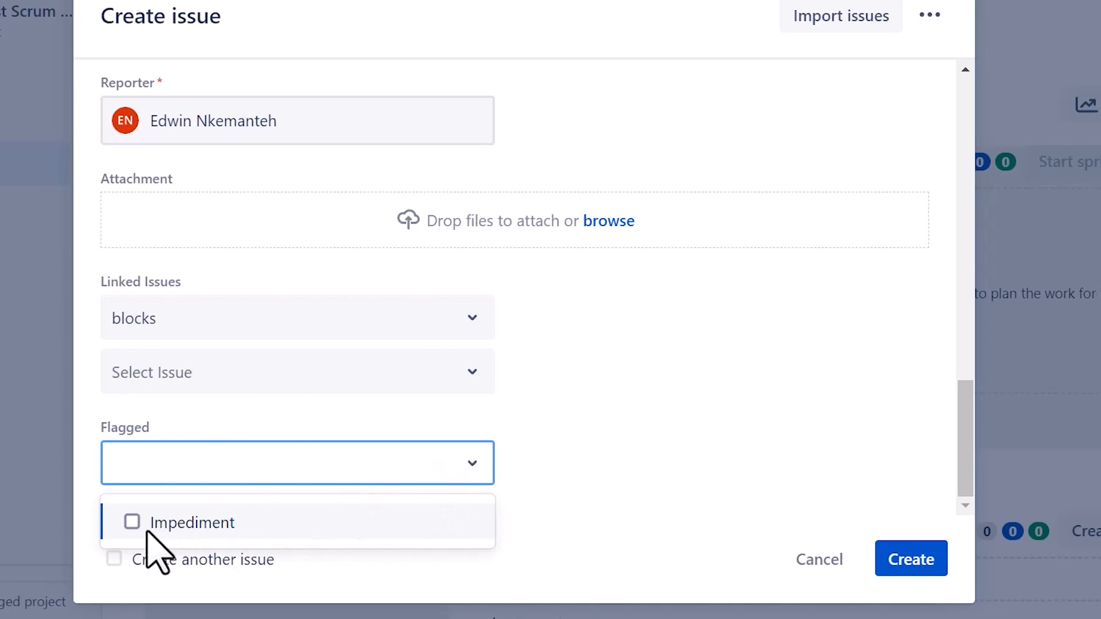
{"action": "left_click", "coordinate": [746, 346]}
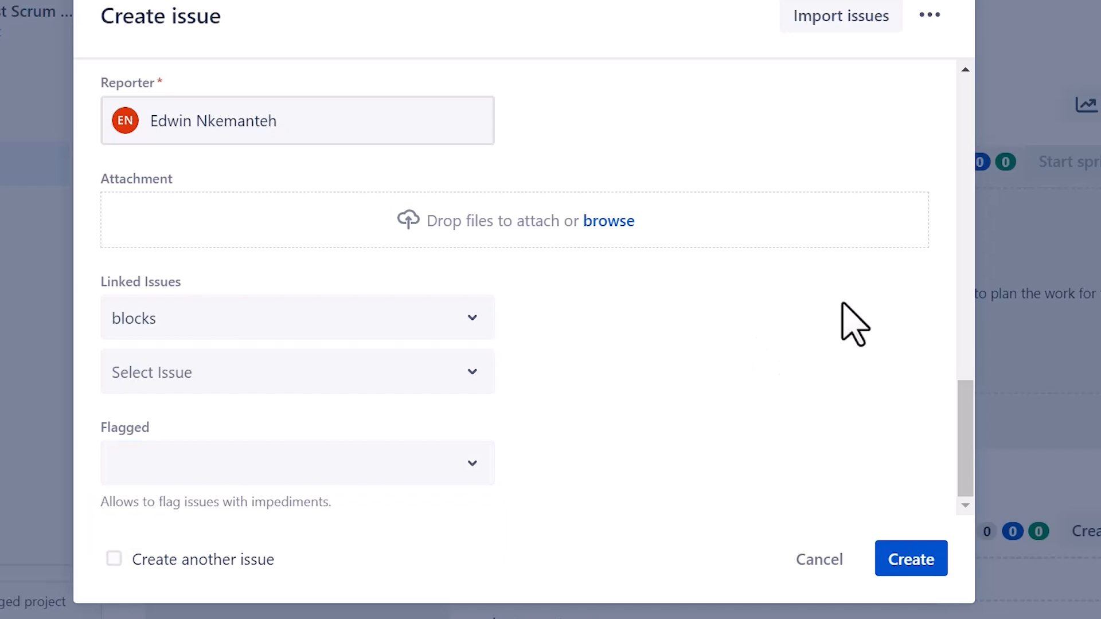
- Enable creating another issue and submit the "Mastery of scrum concepts" story
{"action": "left_click_drag", "start_coordinate": [969, 453], "coordinate": [958, 477]}
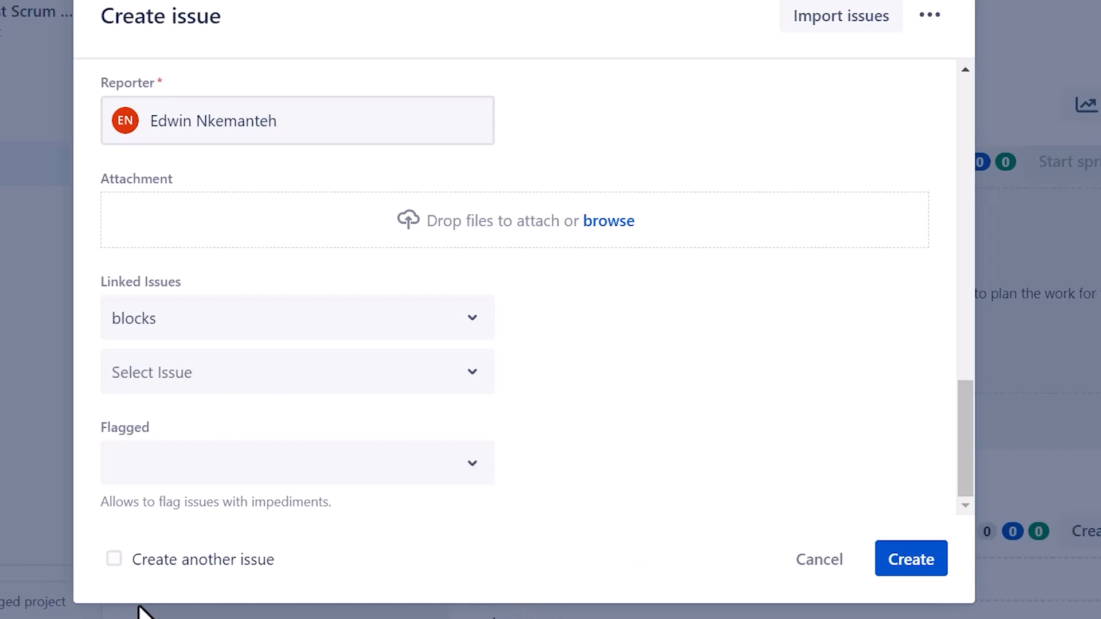
{"action": "left_click", "coordinate": [113, 559]}
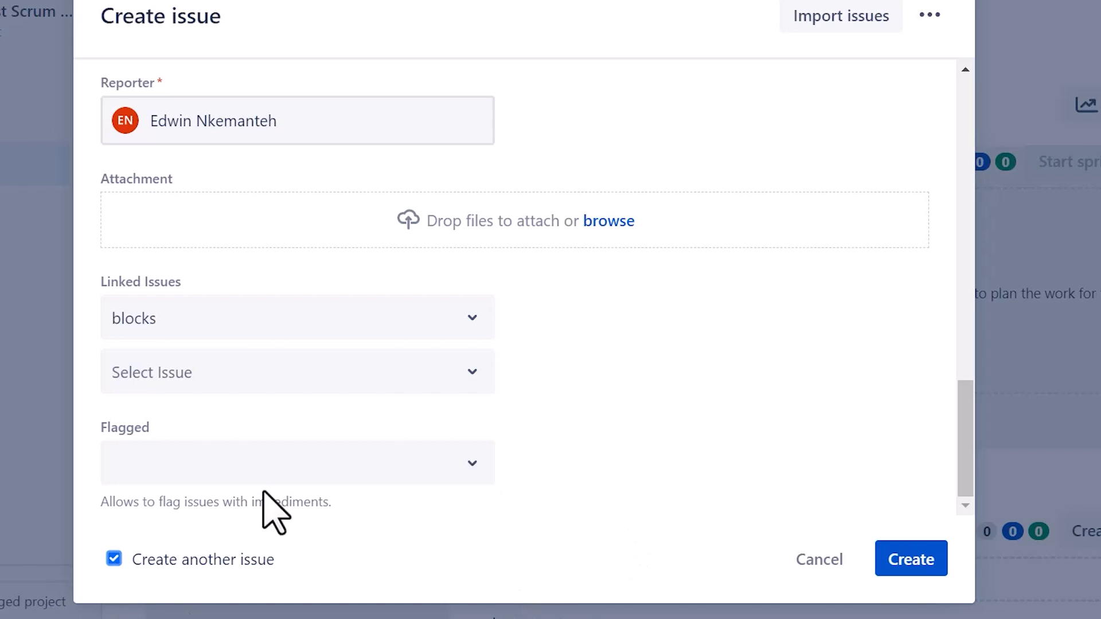
{"action": "left_click", "coordinate": [895, 561]}
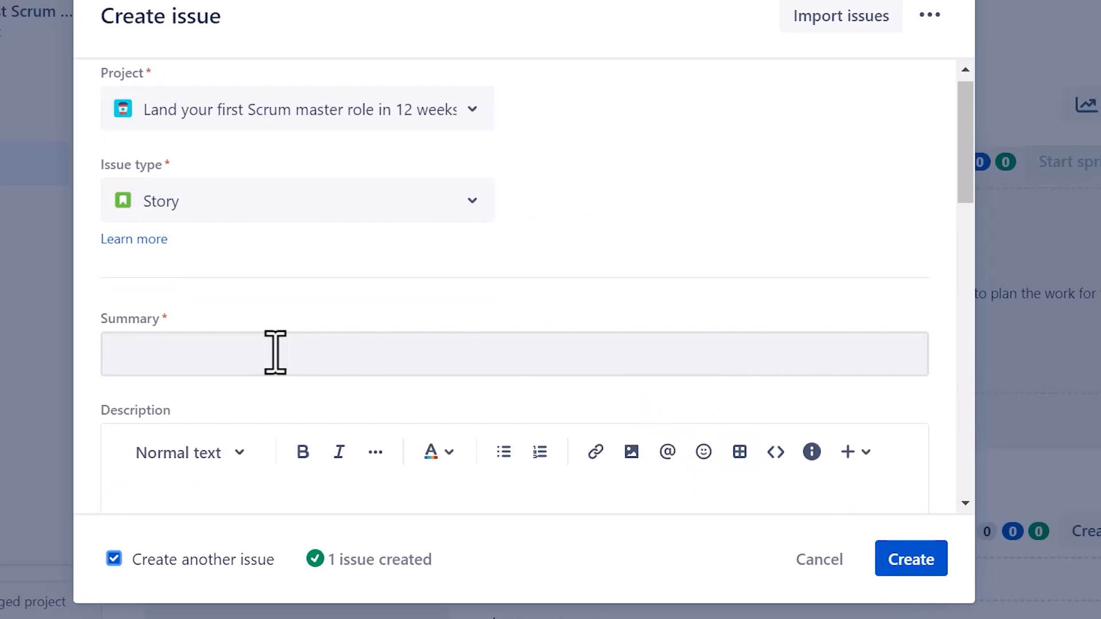
- Create another story with the summary "Get an Agile coach", keeping the carried-over field values
{"action": "left_click", "coordinate": [212, 361]}
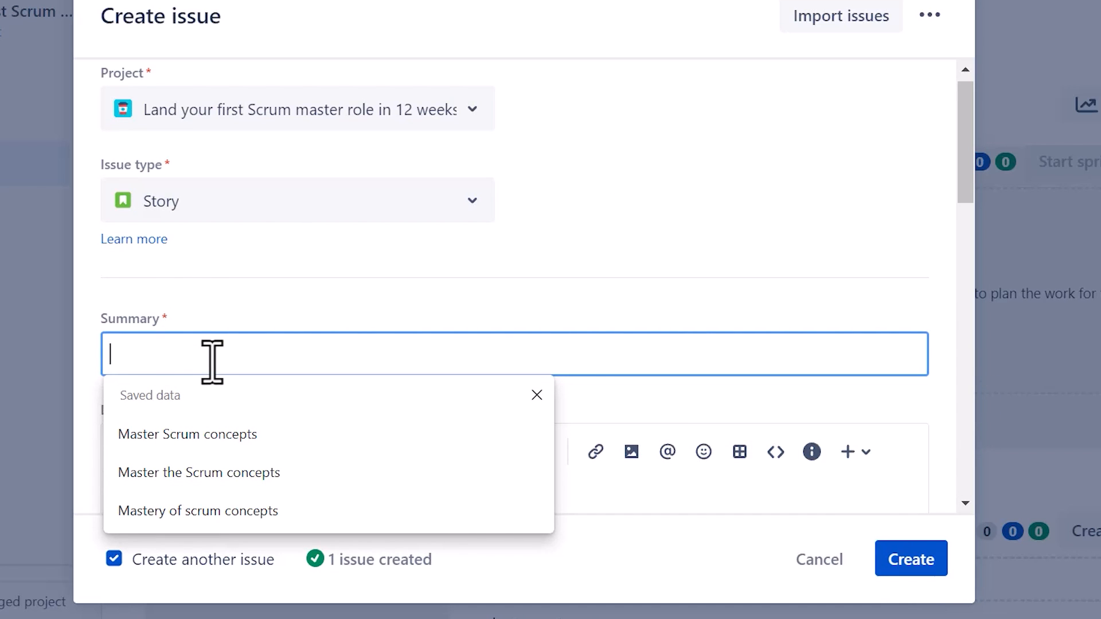
{"action": "type", "text": "Gt\\"}
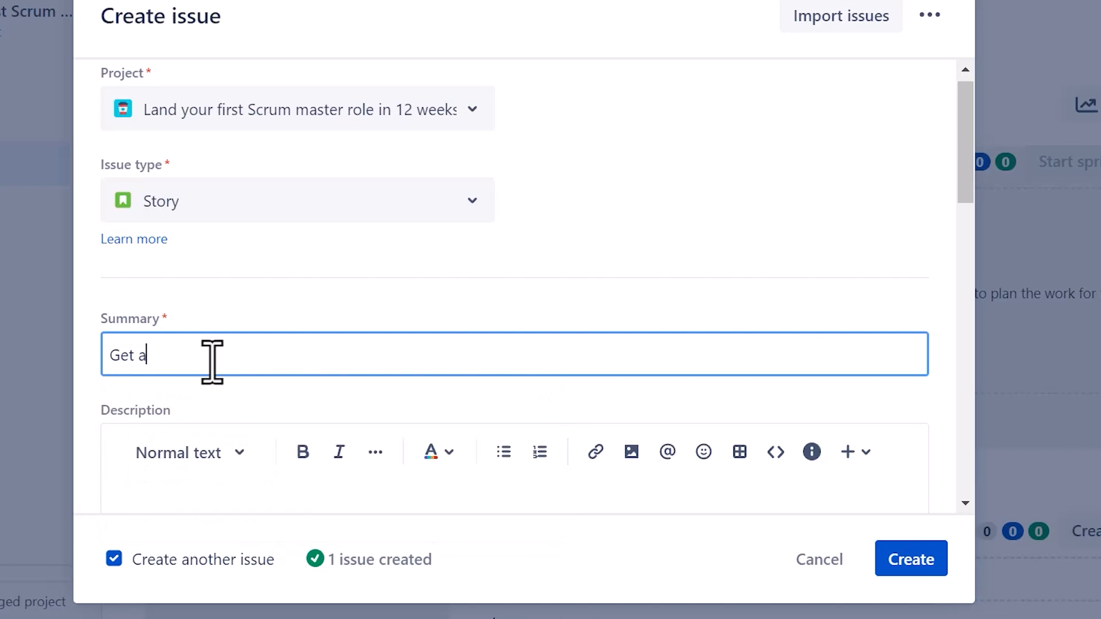
{"action": "type", "text": " an Agile coach"}
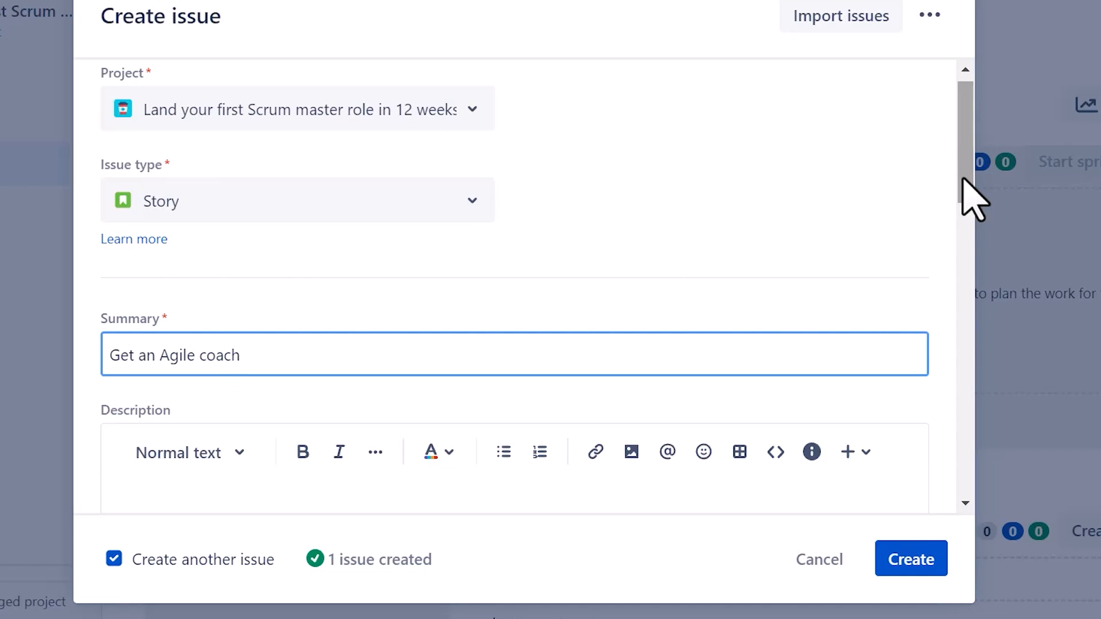
{"action": "left_click_drag", "start_coordinate": [972, 198], "coordinate": [956, 295]}
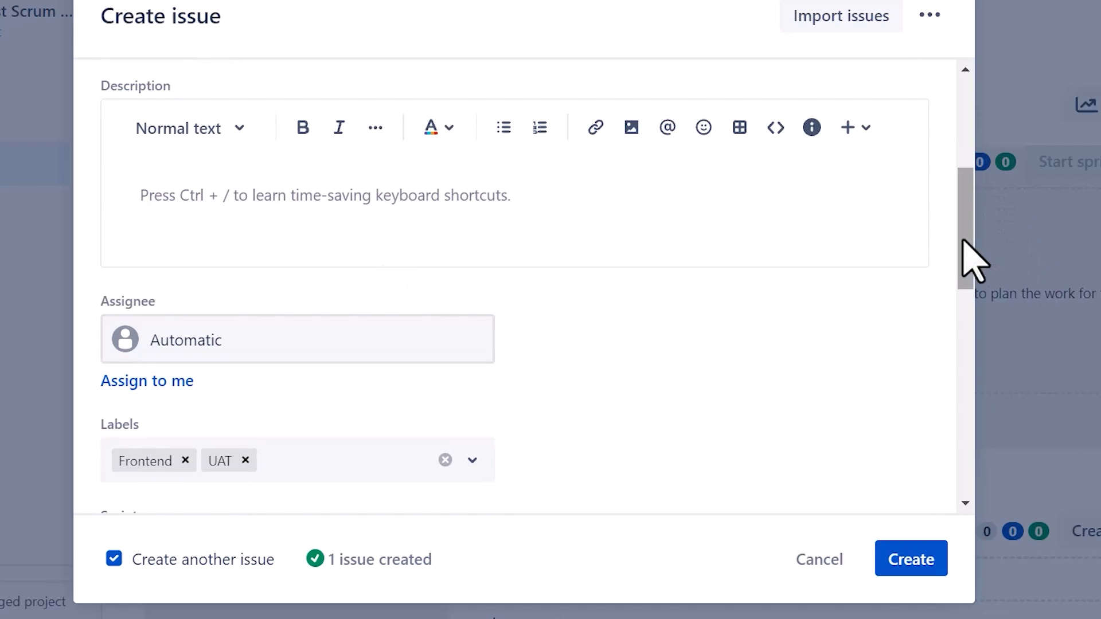
{"action": "left_click_drag", "start_coordinate": [963, 241], "coordinate": [962, 314]}
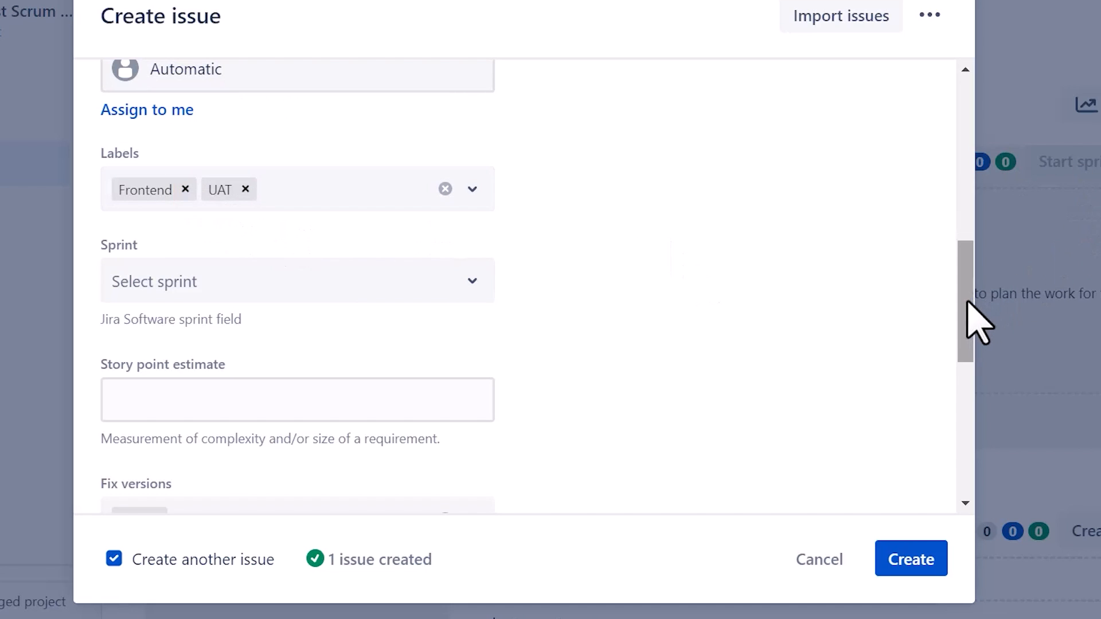
{"action": "left_click_drag", "start_coordinate": [968, 302], "coordinate": [964, 466]}
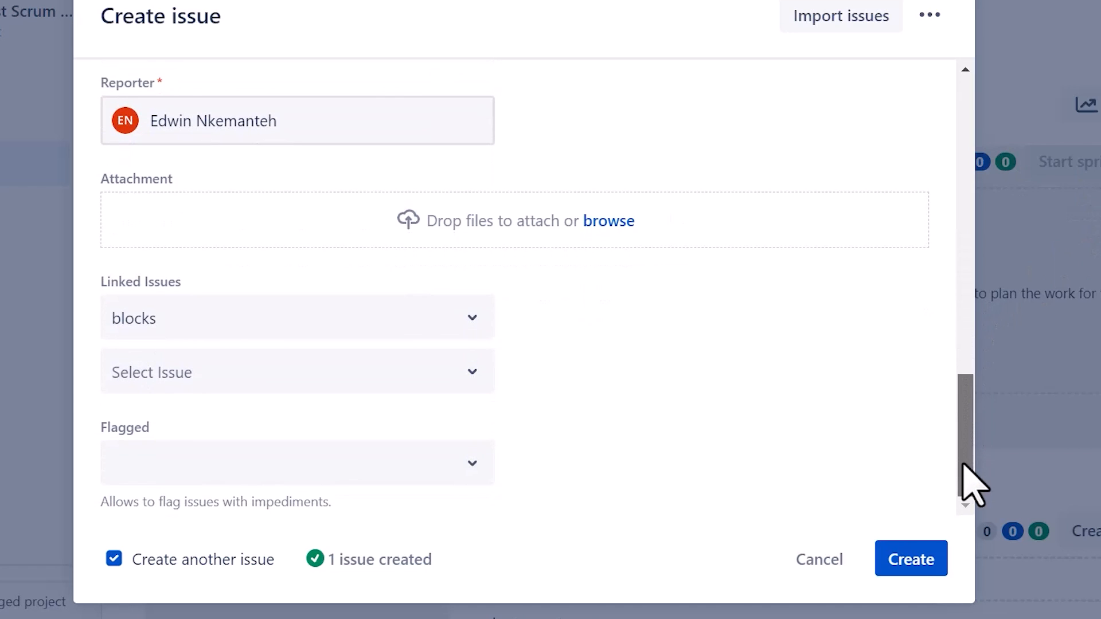
{"action": "left_click", "coordinate": [913, 565]}
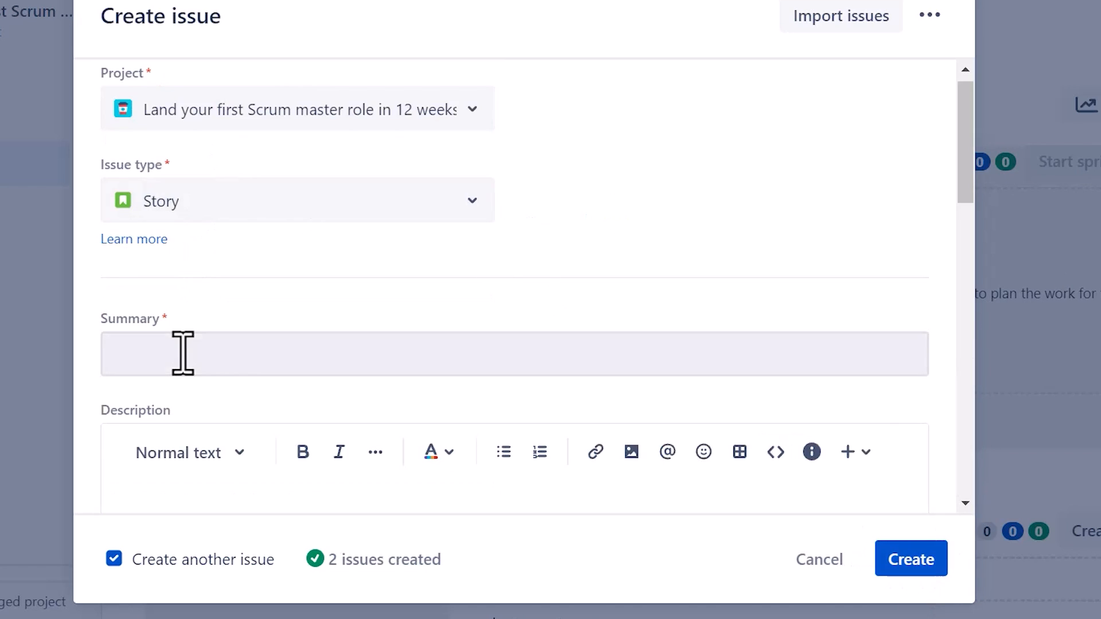
- Create another story with the summary "Join an Agile community", keeping the carried-over field values
{"action": "left_click", "coordinate": [182, 354]}
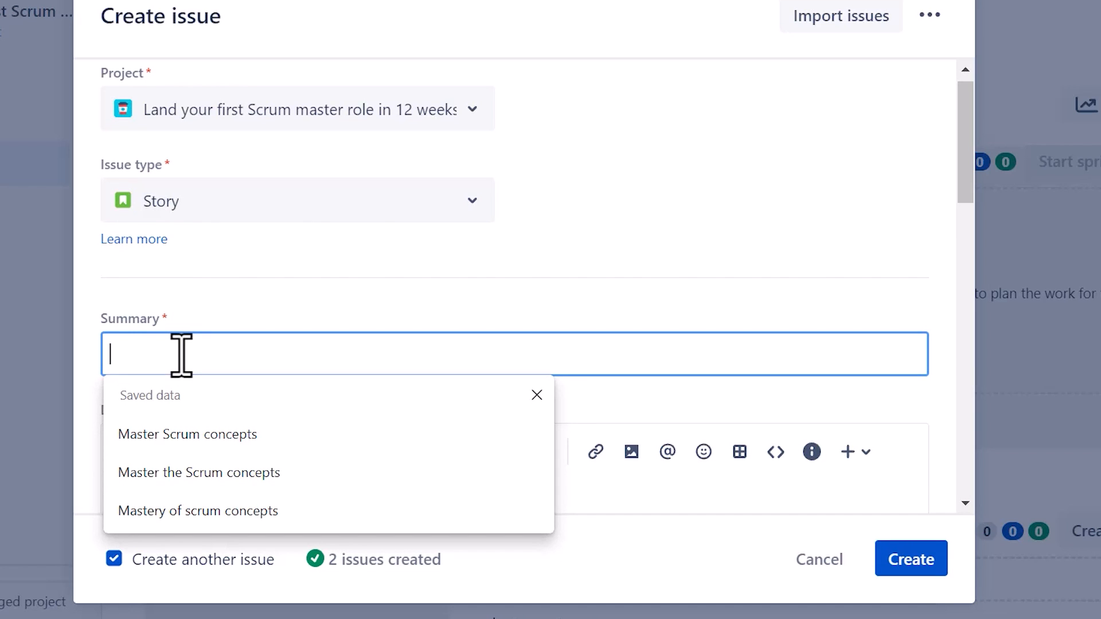
{"action": "type", "text": "J"}
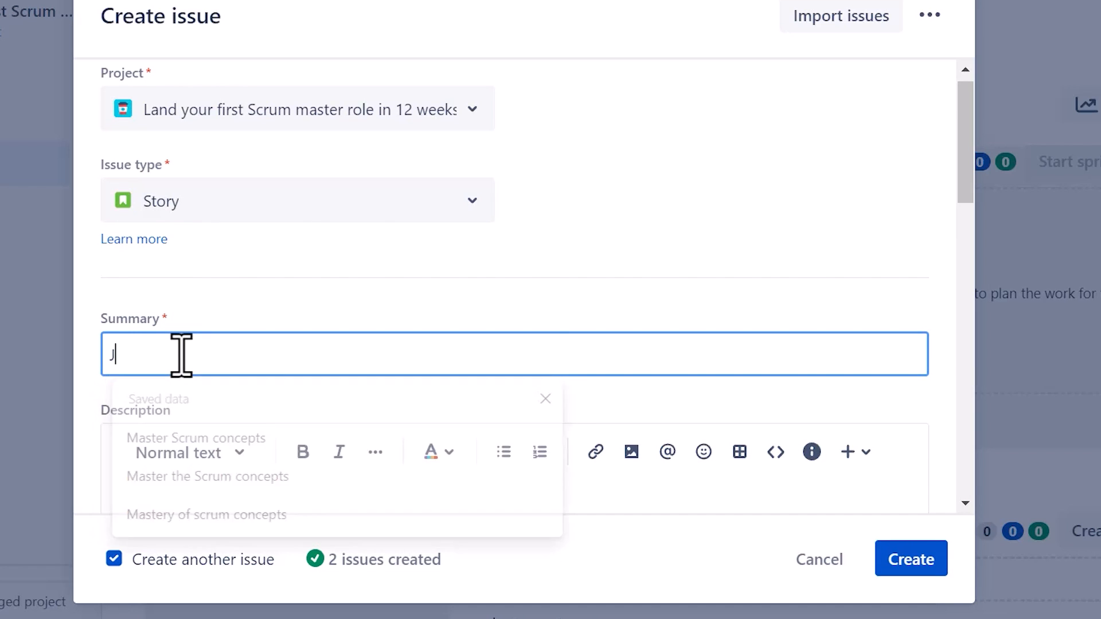
{"action": "type", "text": "oin an Agile "}
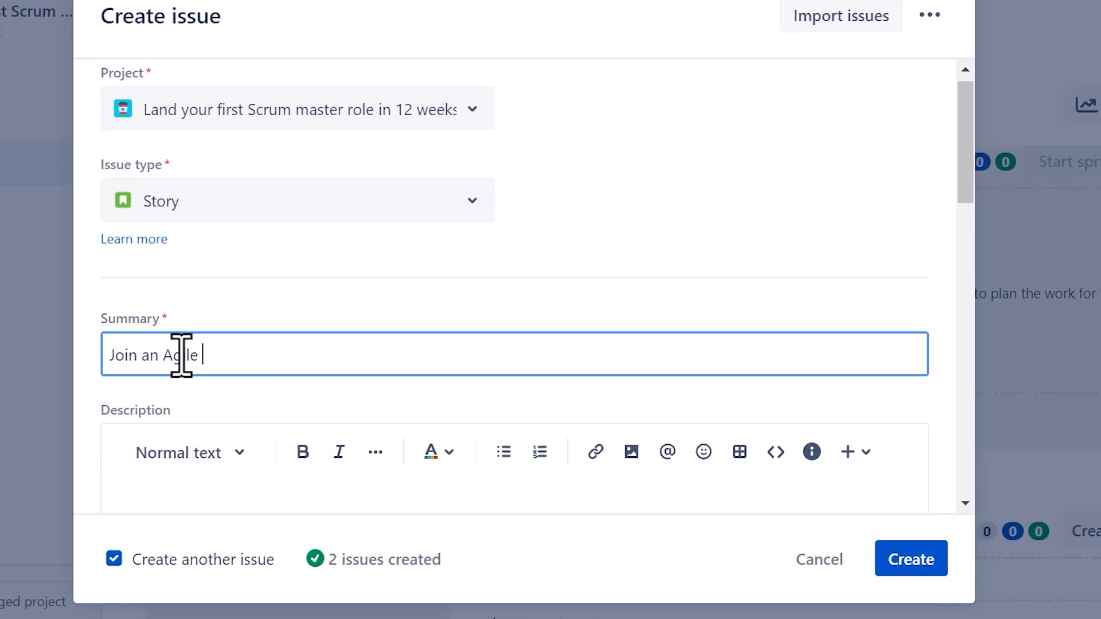
{"action": "type", "text": "community"}
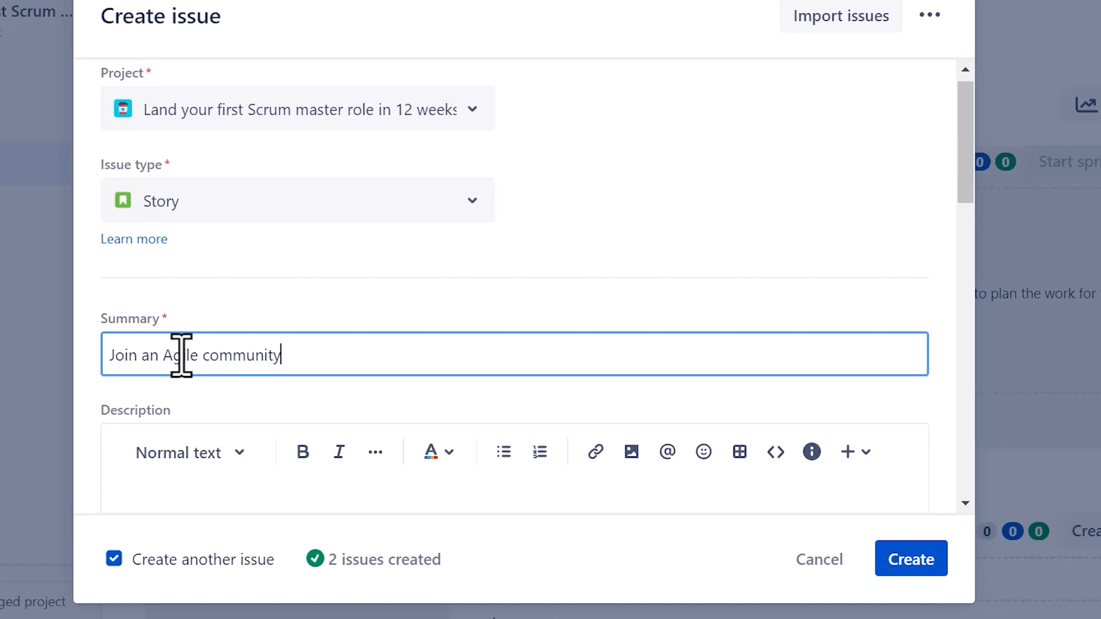
{"action": "left_click", "coordinate": [968, 148]}
{"action": "left_click_drag", "start_coordinate": [969, 148], "coordinate": [954, 125]}
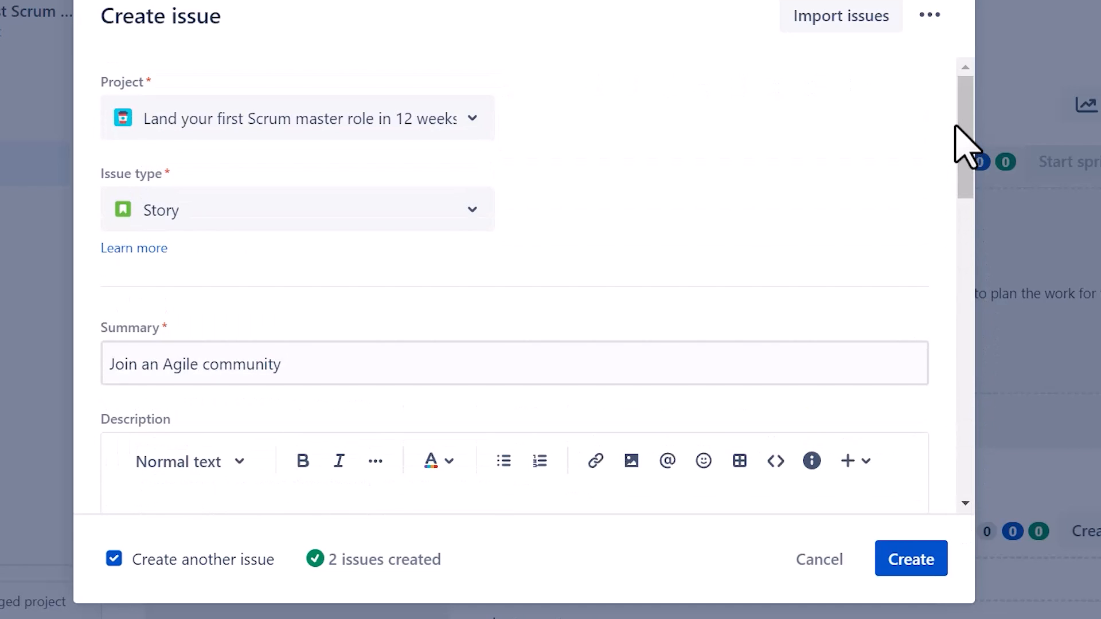
{"action": "left_click_drag", "start_coordinate": [963, 182], "coordinate": [956, 504]}
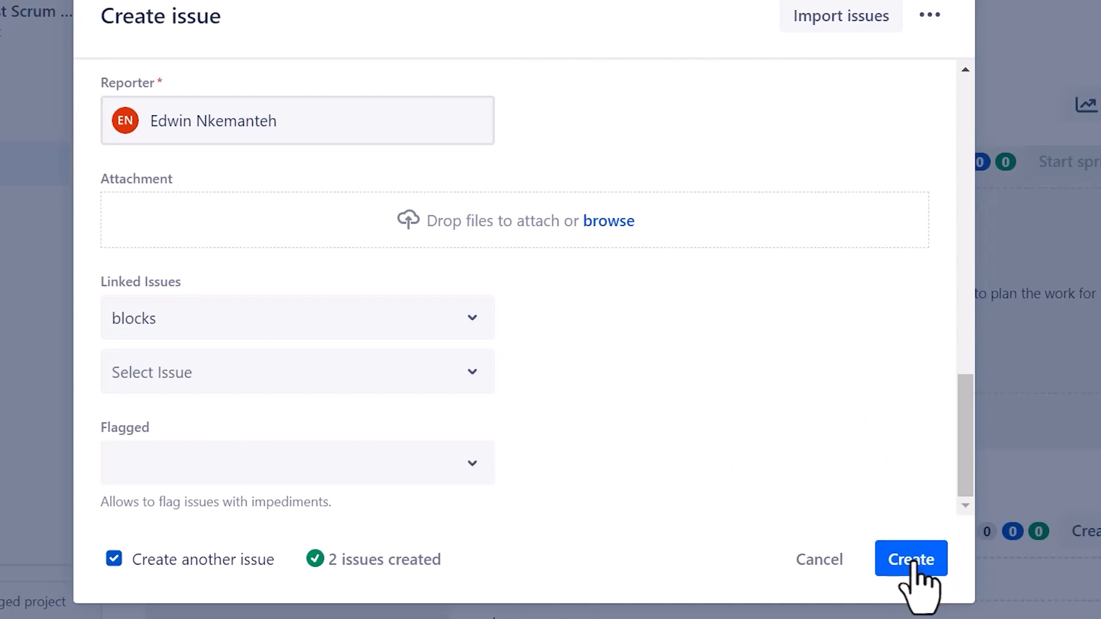
{"action": "left_click", "coordinate": [917, 562]}
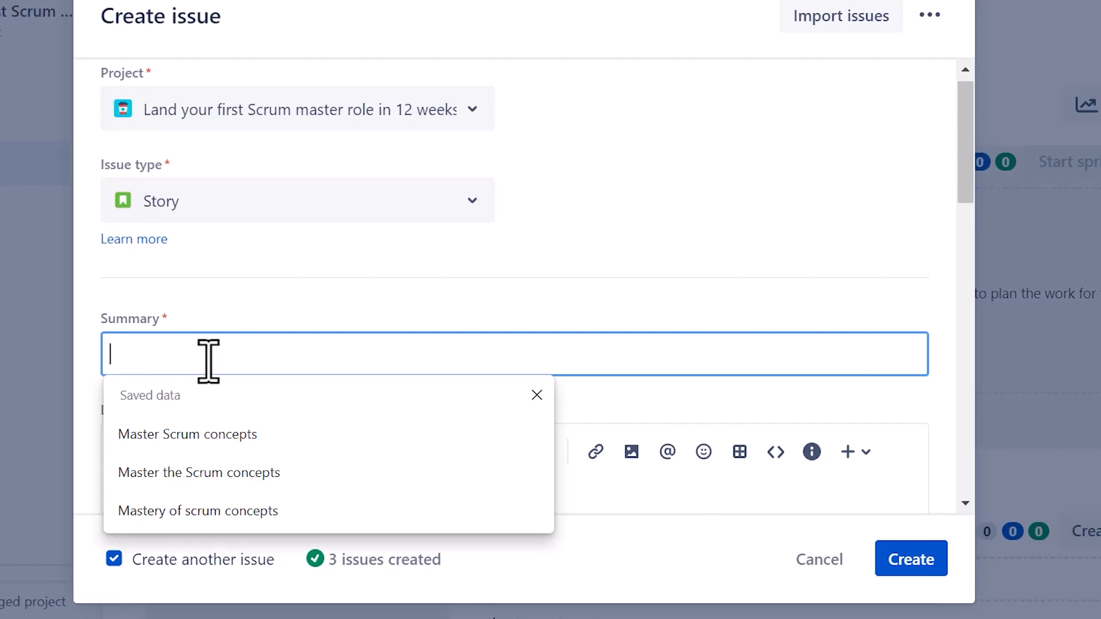
- Create another story with the summary "Practice scenario-based interview questions", accepting the suggested hyphen correction and keeping the carried-over field values
{"action": "type", "text": "Practice sc"}
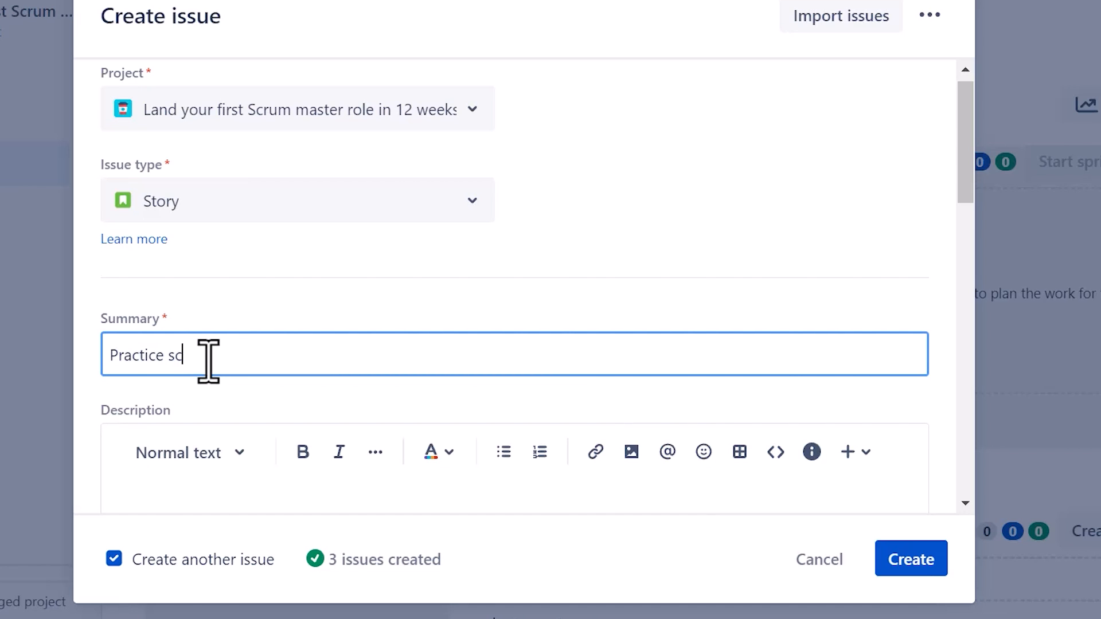
{"action": "type", "text": "enario based intervie"}
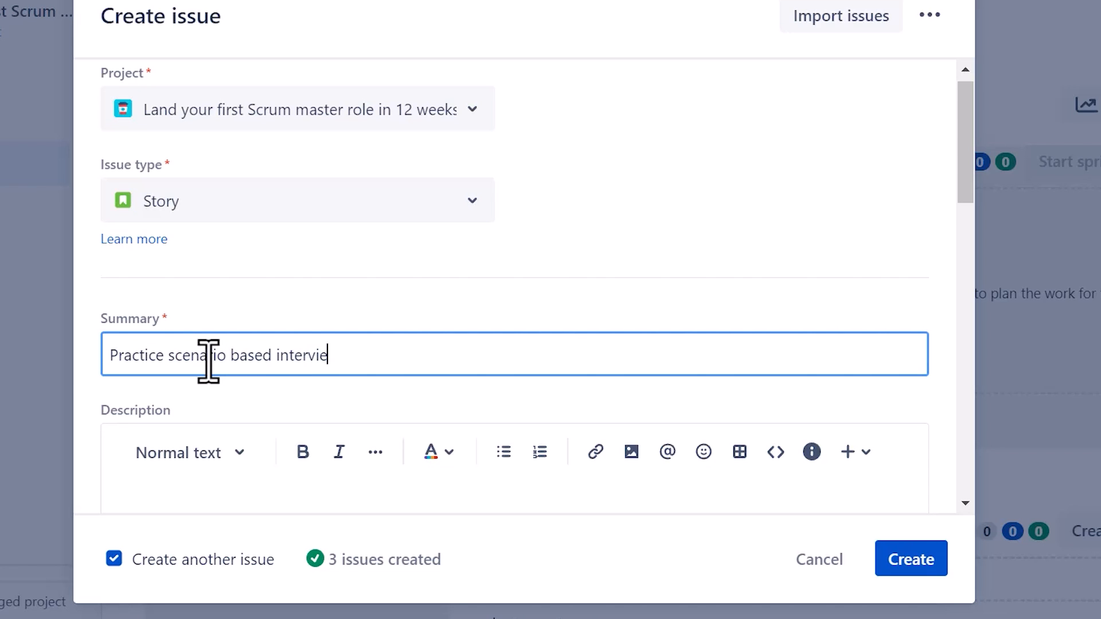
{"action": "type", "text": "w questions"}
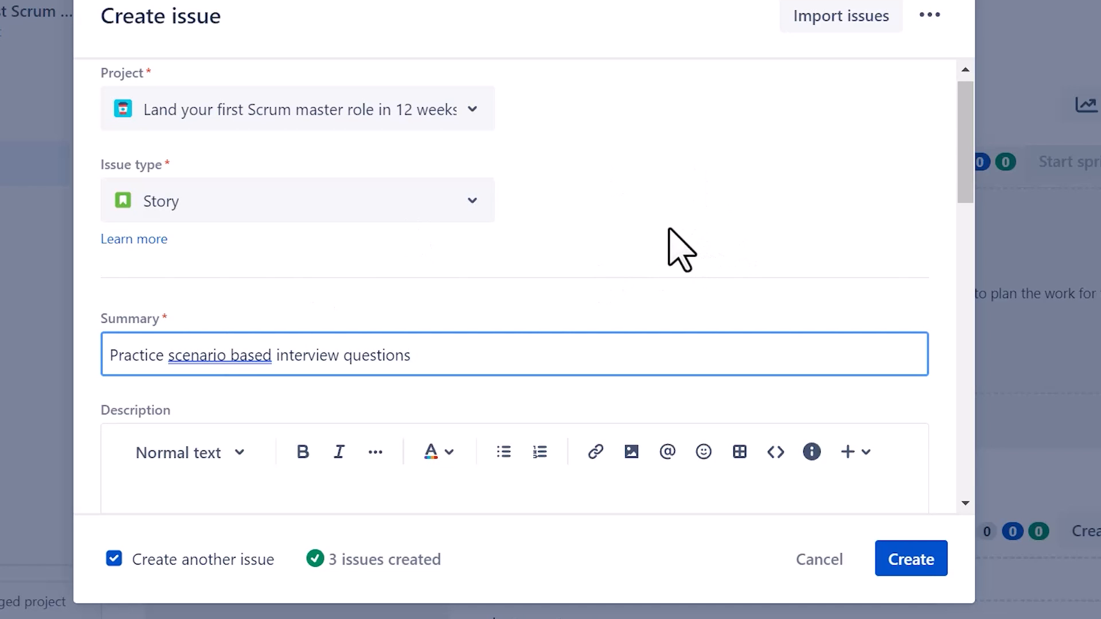
{"action": "left_click", "coordinate": [221, 353]}
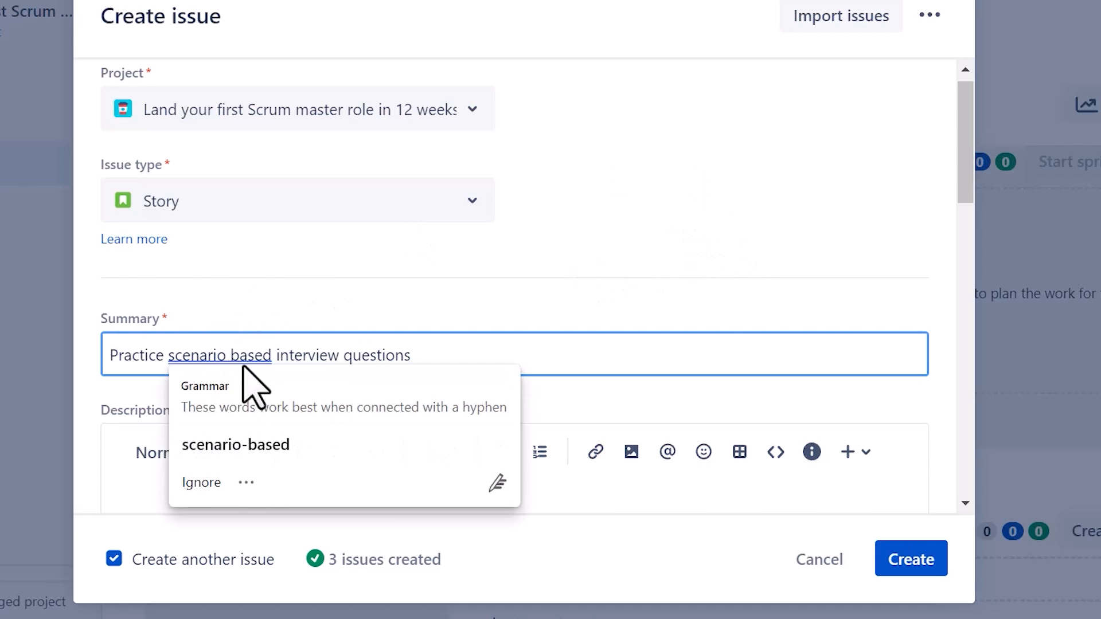
{"action": "left_click", "coordinate": [249, 447]}
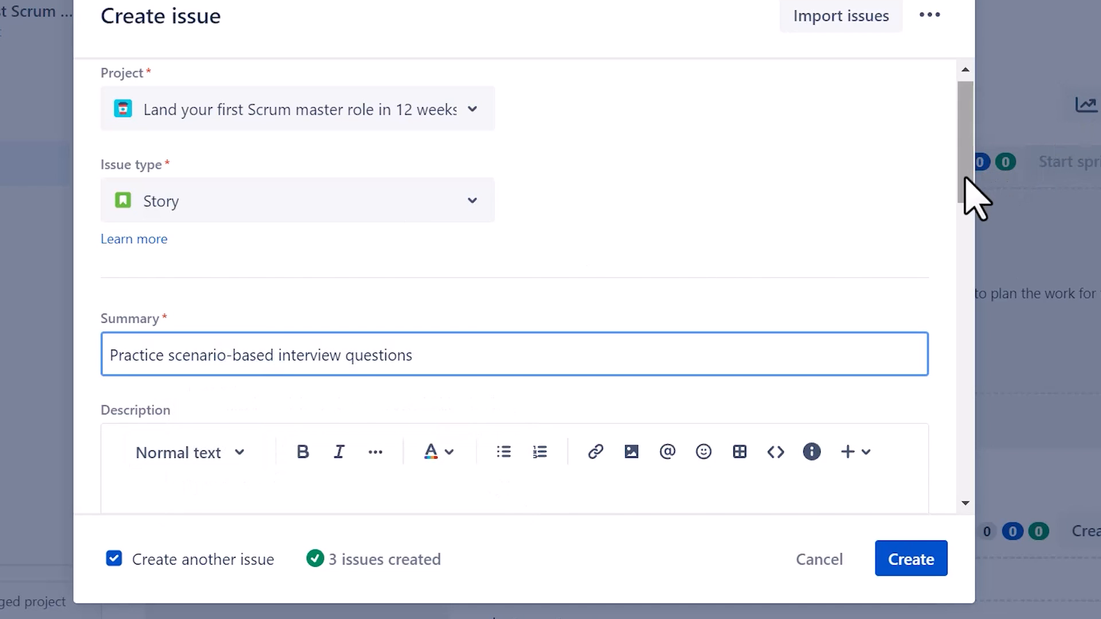
{"action": "left_click_drag", "start_coordinate": [966, 182], "coordinate": [971, 536]}
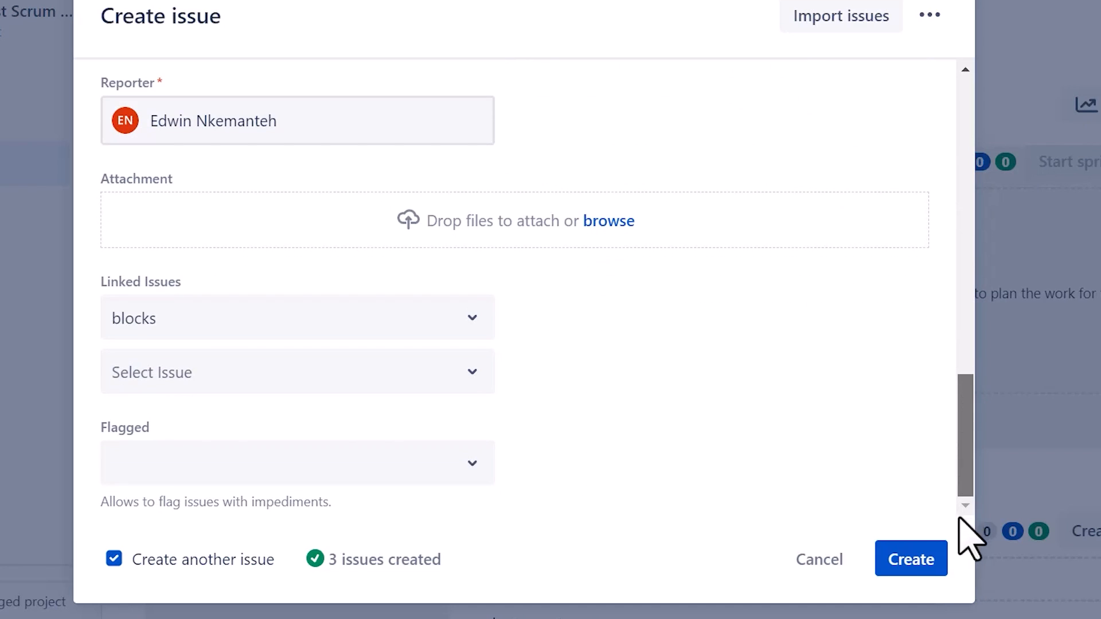
{"action": "left_click", "coordinate": [917, 559]}
- Create another story with the summary "Get a good resume", keeping the carried-over field values
{"action": "left_click", "coordinate": [186, 354]}
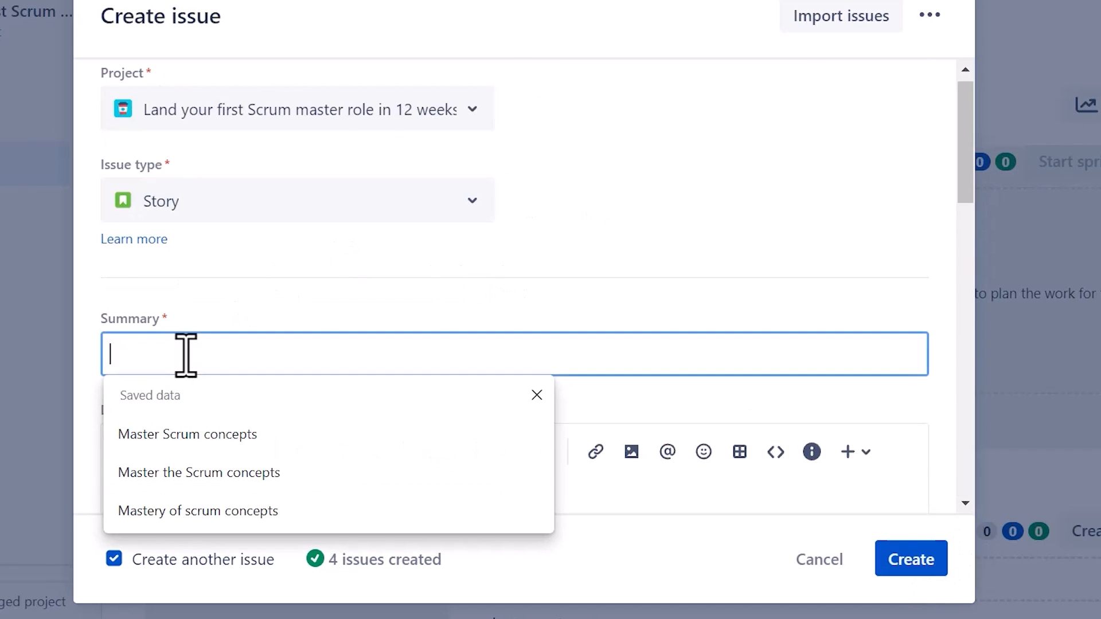
{"action": "type", "text": "Get a good"}
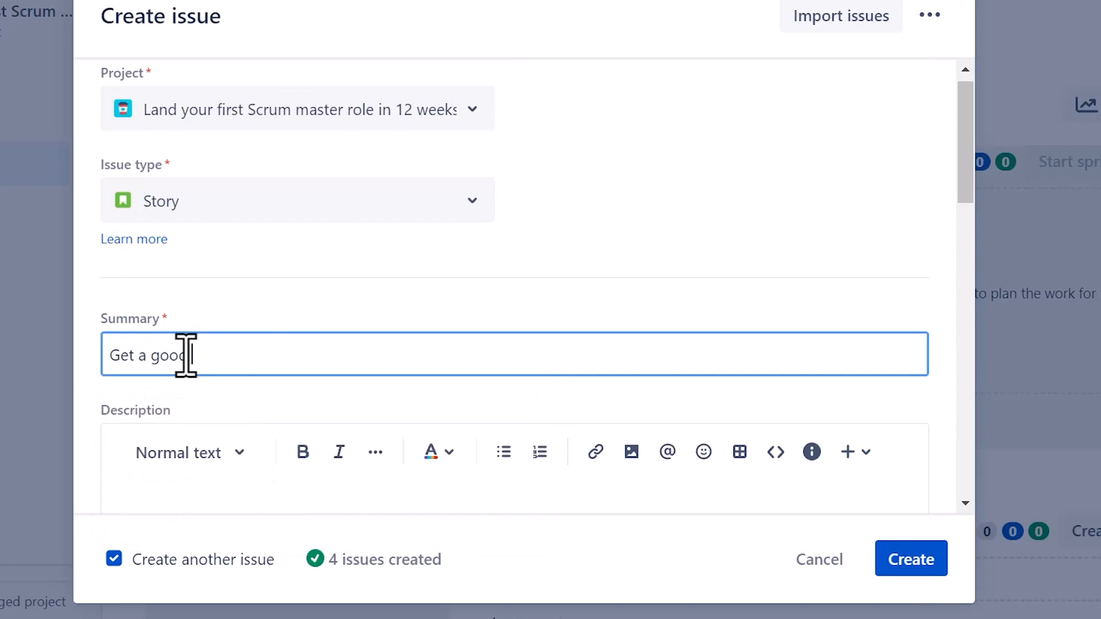
{"action": "type", "text": " resume"}
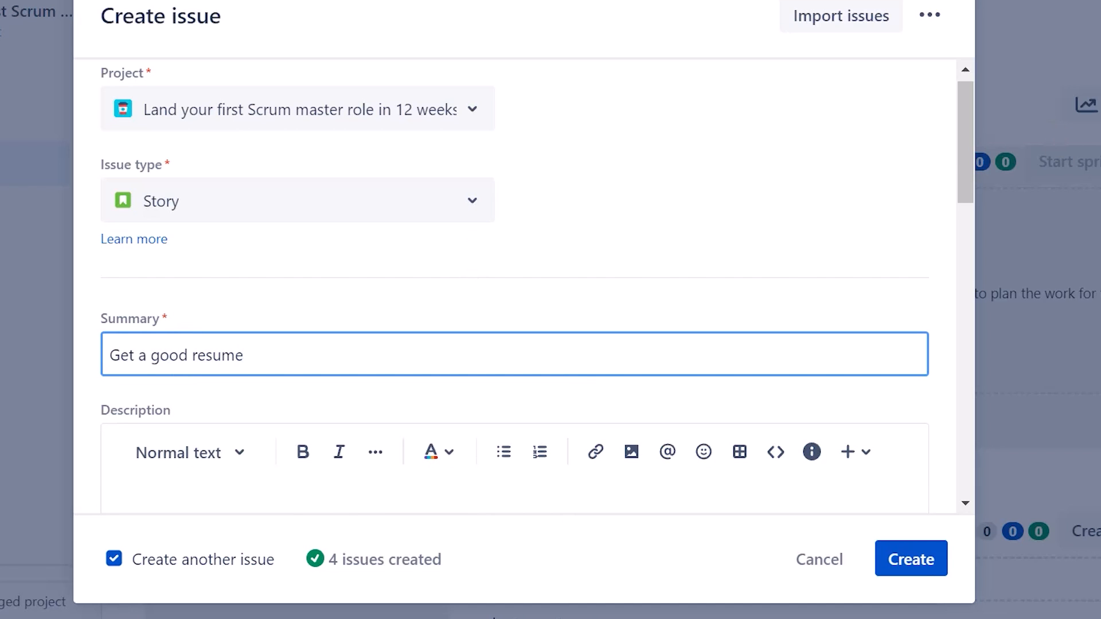
{"action": "left_click_drag", "start_coordinate": [964, 179], "coordinate": [897, 516]}
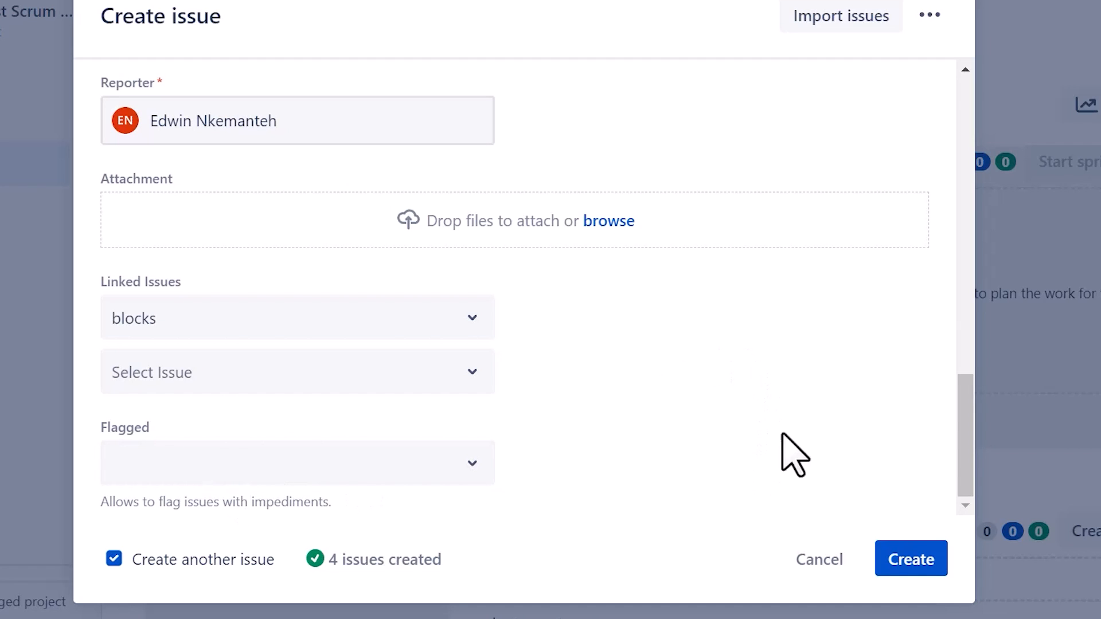
{"action": "left_click", "coordinate": [914, 559]}
- Create another story with the summary "Get a linkedIn", keeping the carried-over field values
{"action": "left_click", "coordinate": [244, 357]}
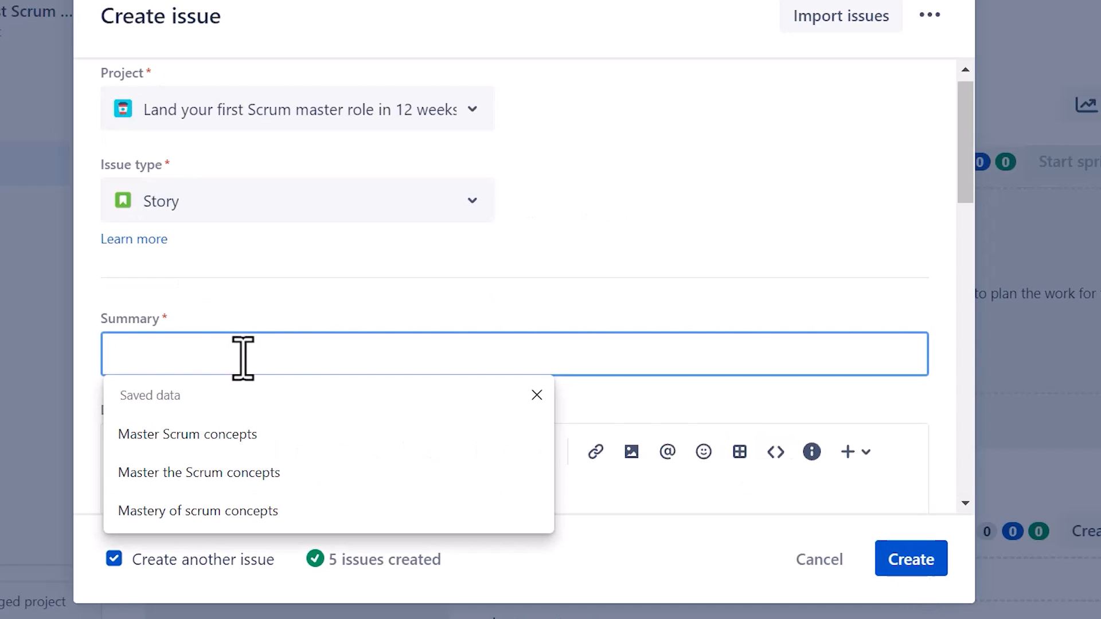
{"action": "type", "text": "G"}
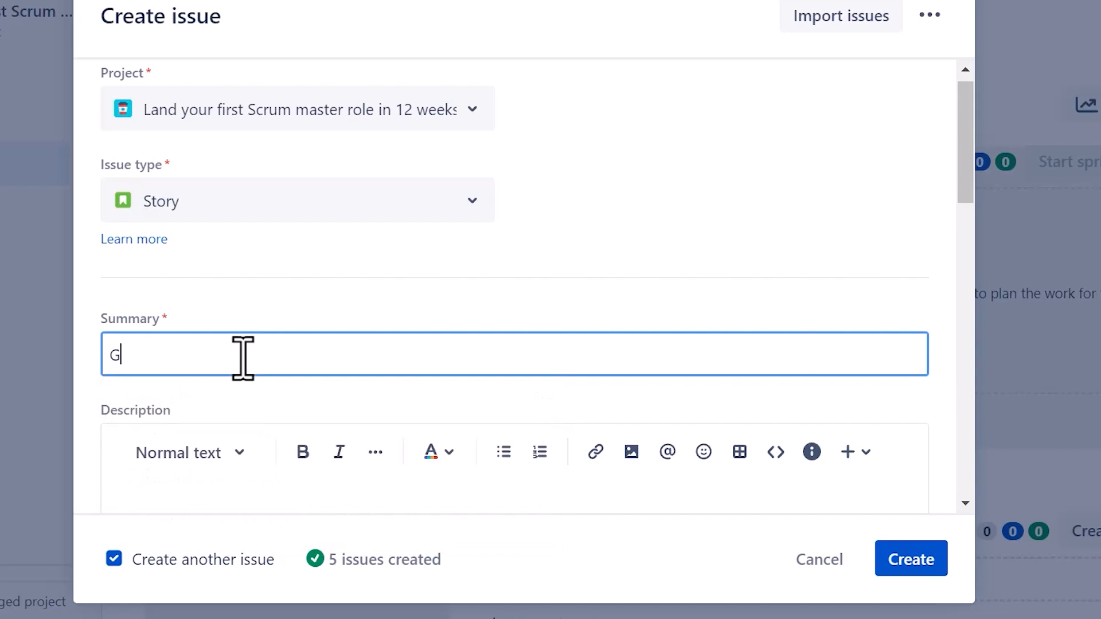
{"action": "type", "text": "et a linkedIn"}
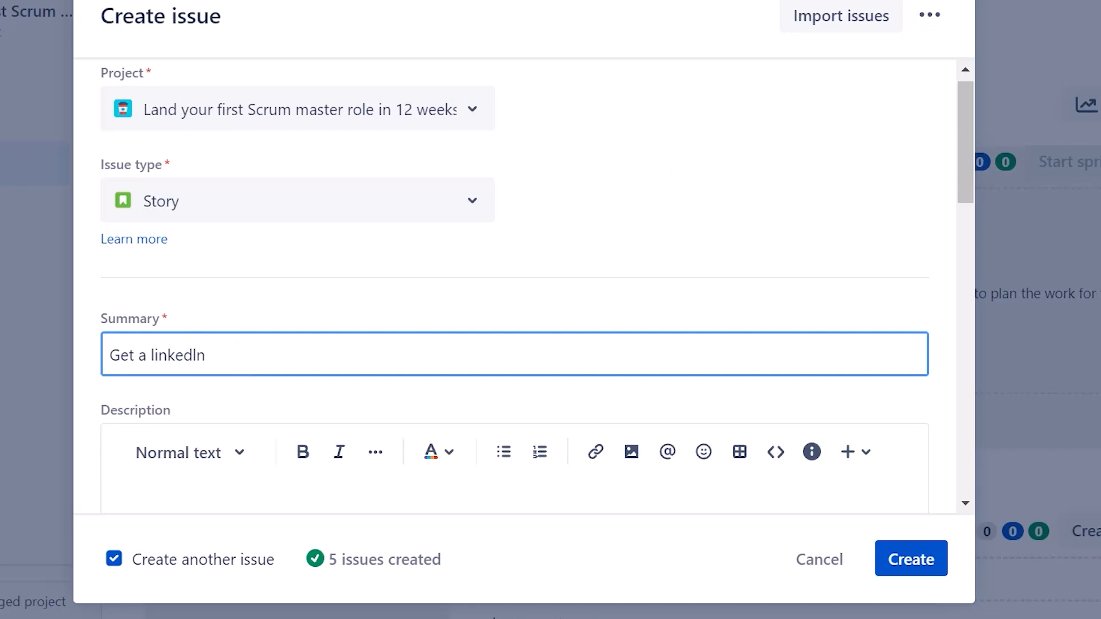
{"action": "left_click_drag", "start_coordinate": [963, 148], "coordinate": [964, 466]}
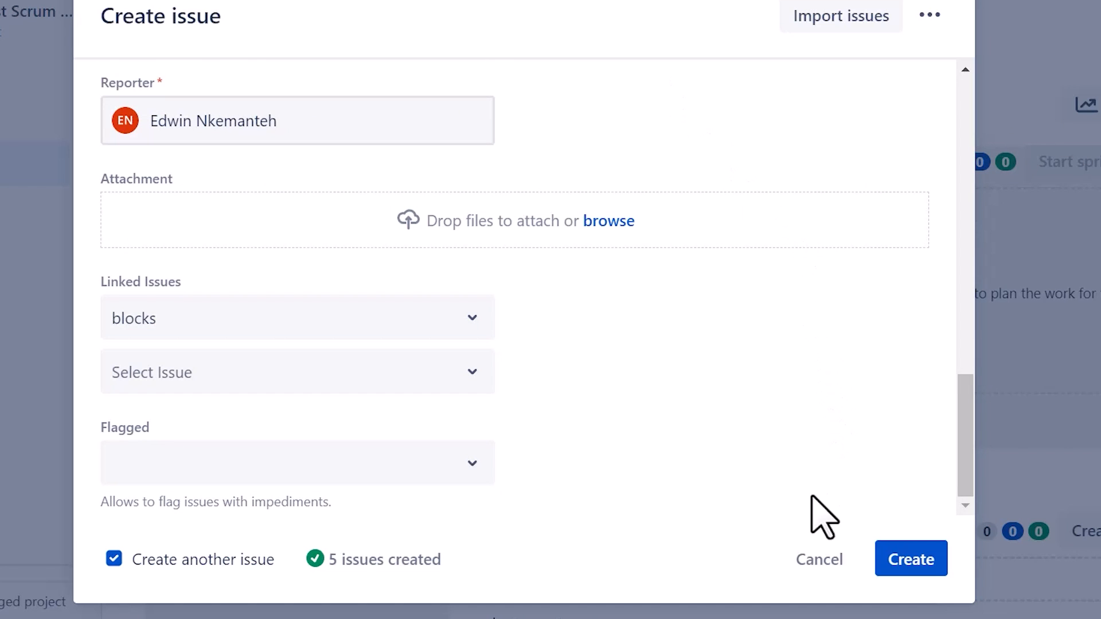
{"action": "left_click", "coordinate": [909, 565]}
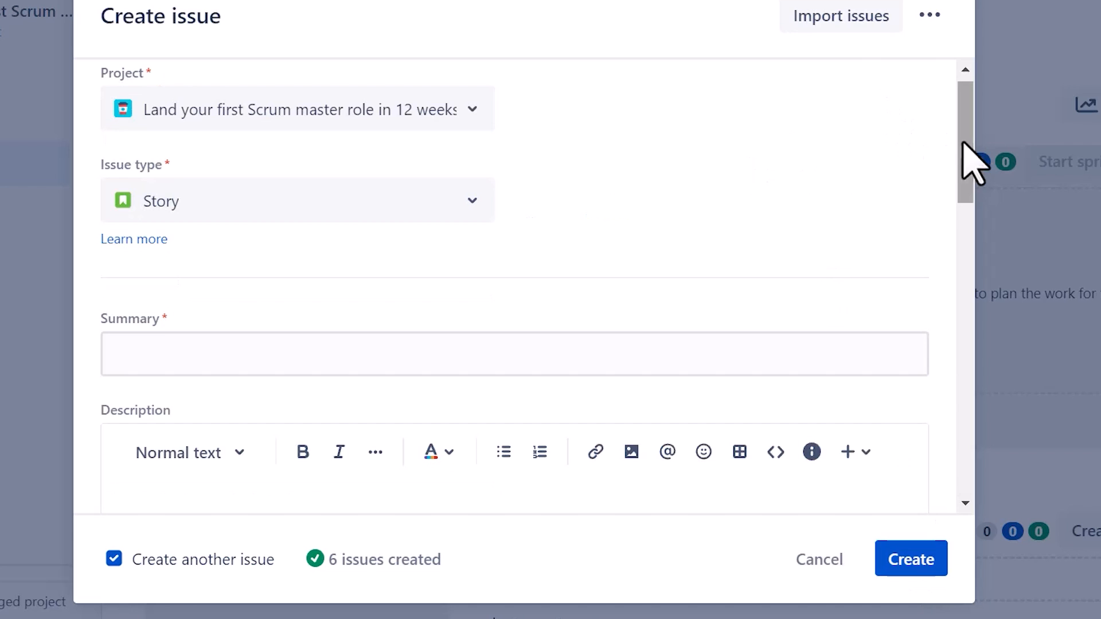
- Enter "Create a profile on all the lucrative" as the summary of the next story
{"action": "scroll", "coordinate": [965, 172], "scroll_direction": "down", "scroll_amount": 3}
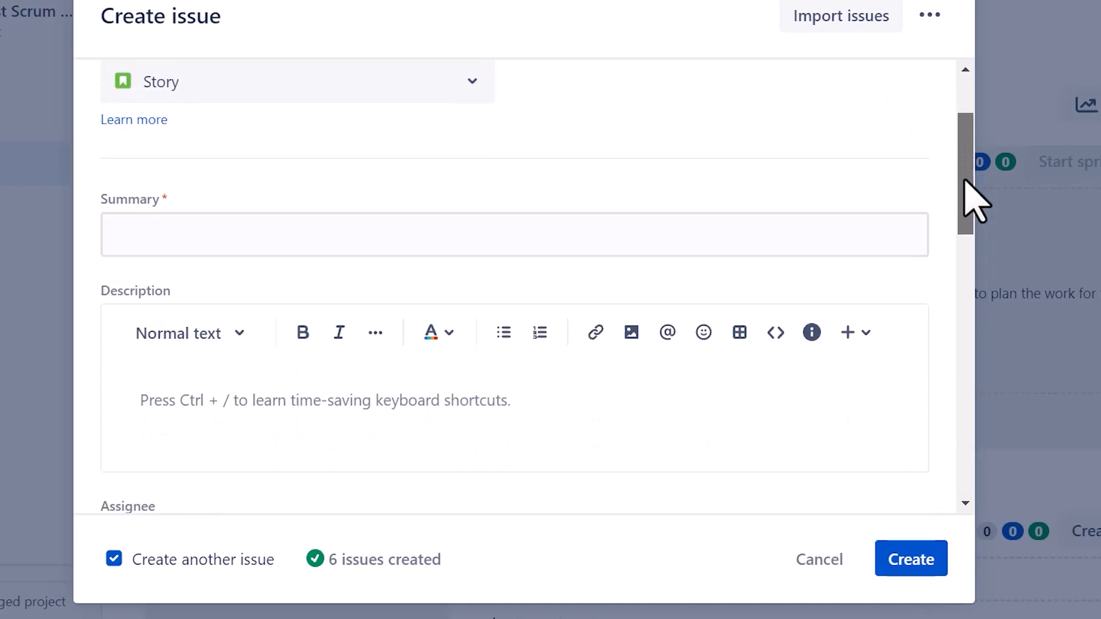
{"action": "left_click", "coordinate": [475, 190]}
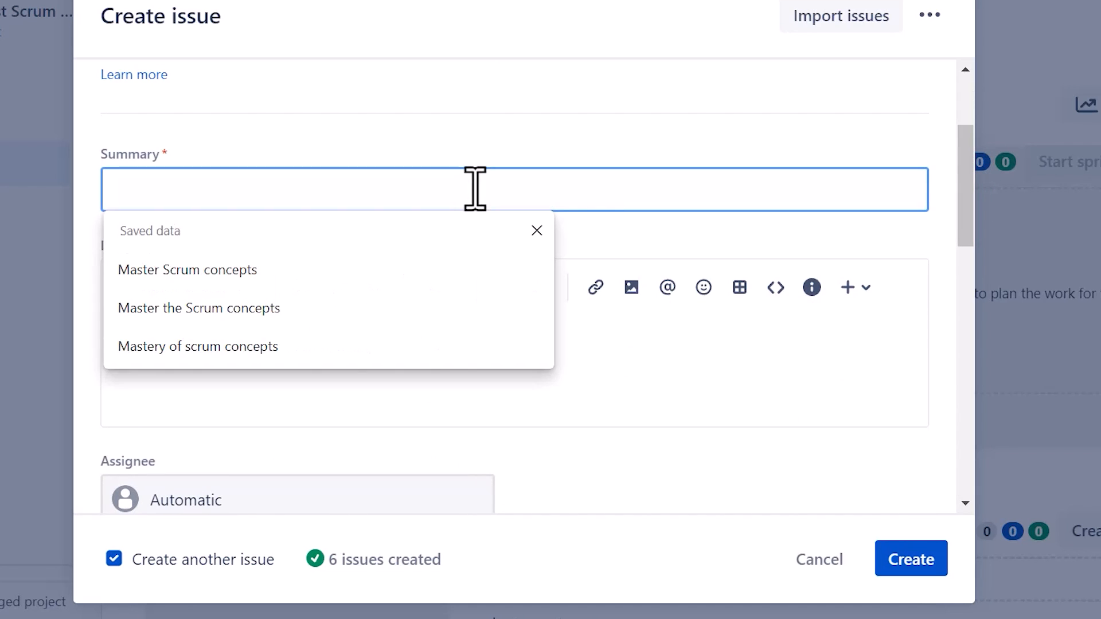
{"action": "type", "text": "Cre"}
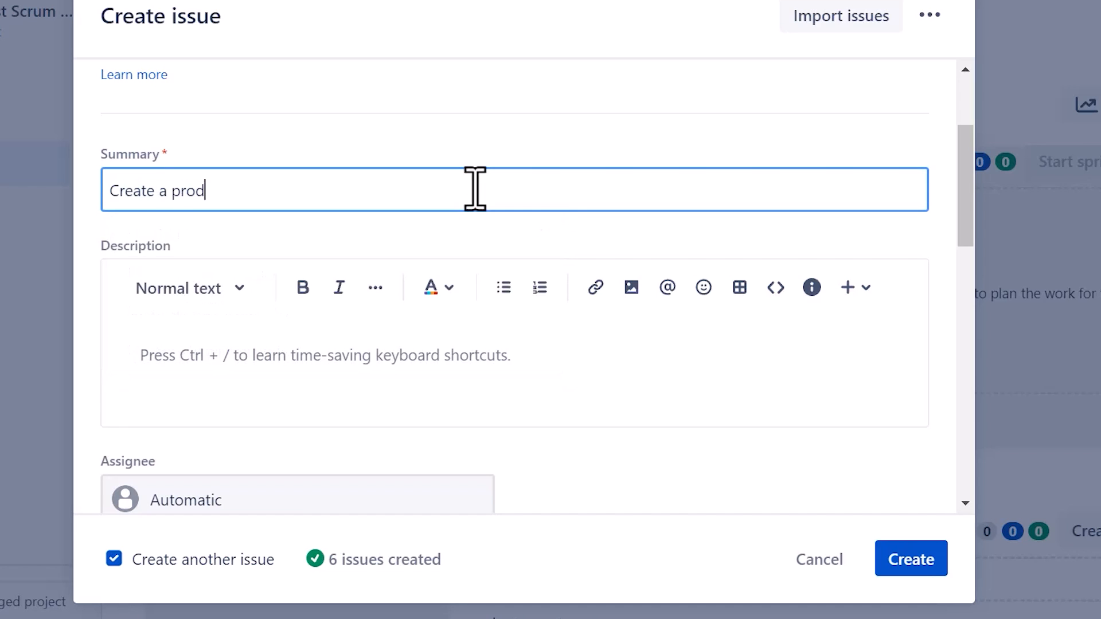
{"action": "type", "text": "ate a profile on all the"}
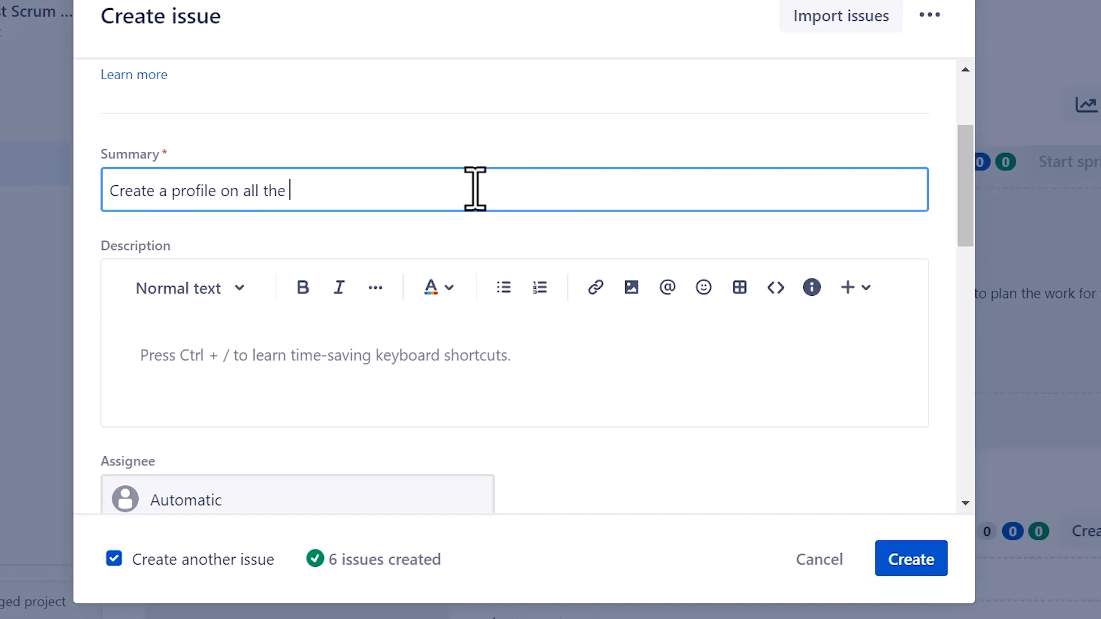
{"action": "type", "text": " lucrative"}
- Describe the story as "Dice, LinkedIn, indeed, zip recuiter, monster" and create it with the other carried-over values
{"action": "left_click", "coordinate": [273, 355]}
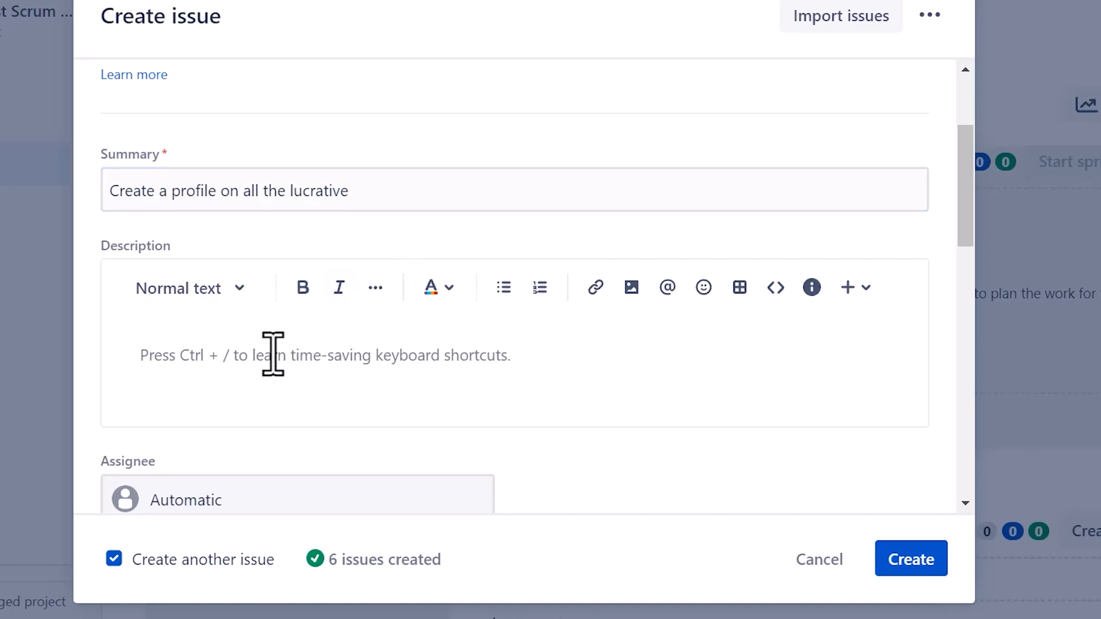
{"action": "type", "text": "Dice"}
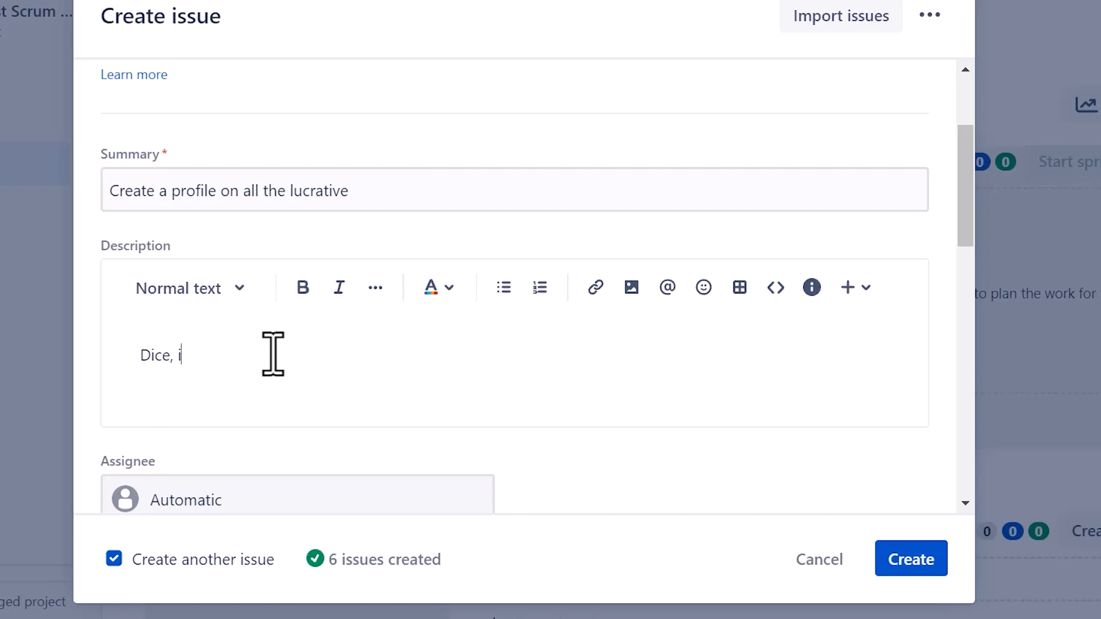
{"action": "type", "text": ", LinkedIn, indeed, z"}
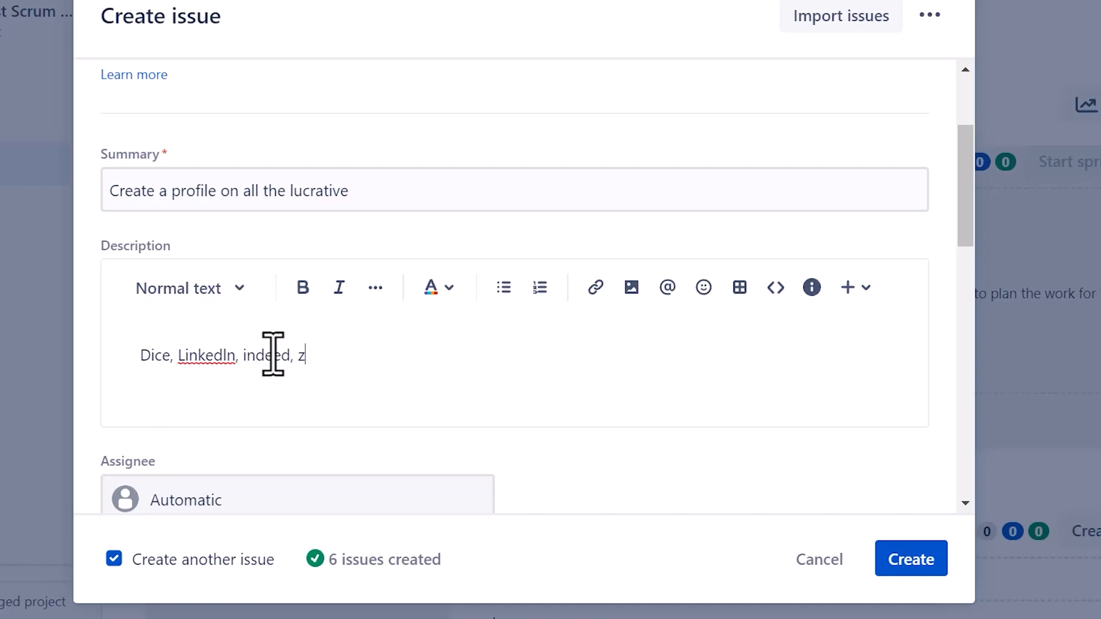
{"action": "type", "text": "ip recuiter, monster"}
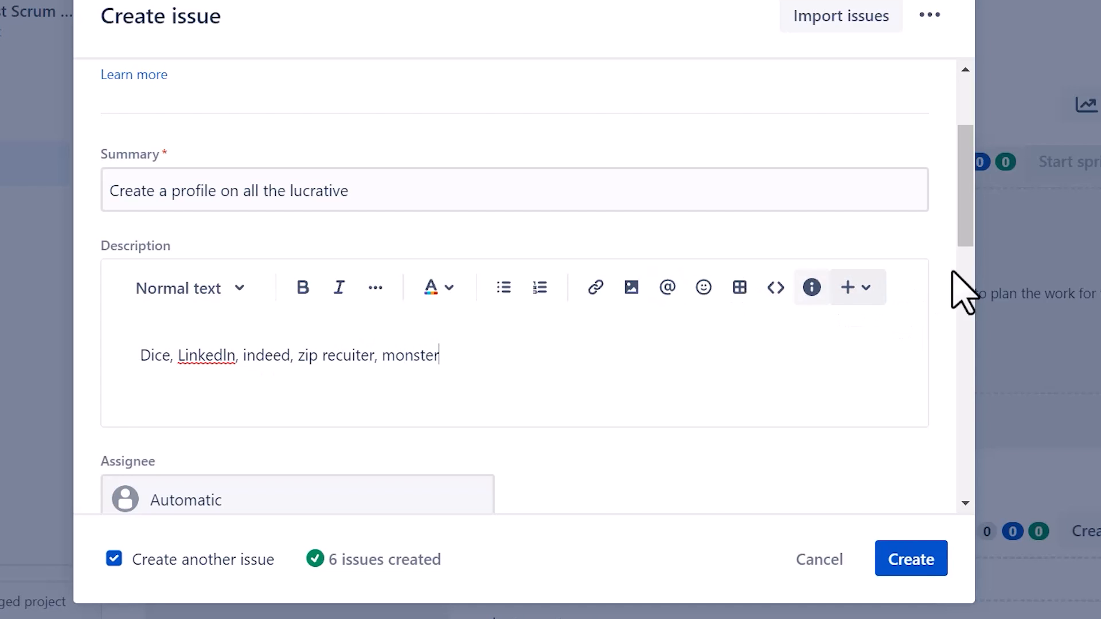
{"action": "scroll", "coordinate": [966, 264], "scroll_direction": "down", "scroll_amount": 2}
{"action": "left_click_drag", "start_coordinate": [964, 275], "coordinate": [931, 479]}
{"action": "left_click", "coordinate": [905, 557]}
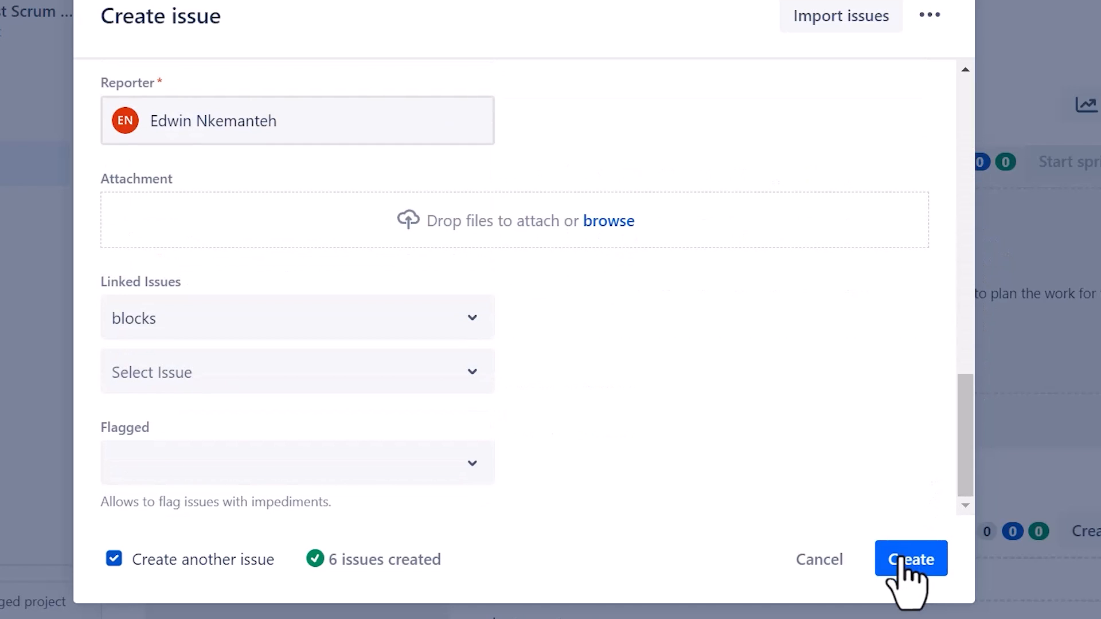
- Create another story with the summary "Send out at least 25 applications daily", correcting the misspelled "atleast" with the suggested spelling
{"action": "left_click", "coordinate": [206, 357]}
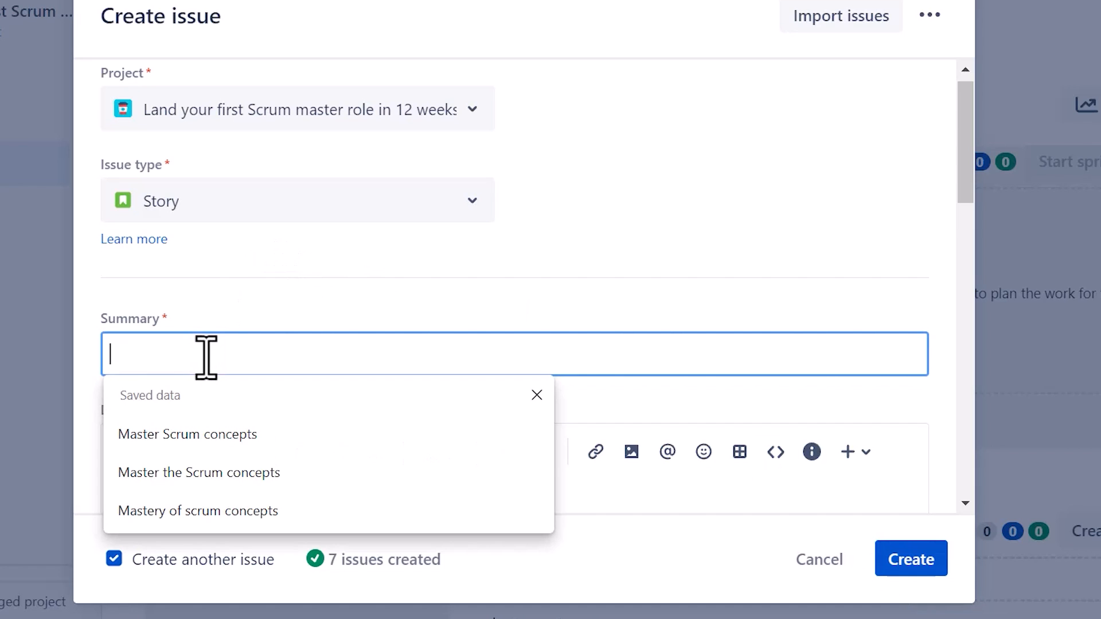
{"action": "type", "text": "Send out atleast 25 app"}
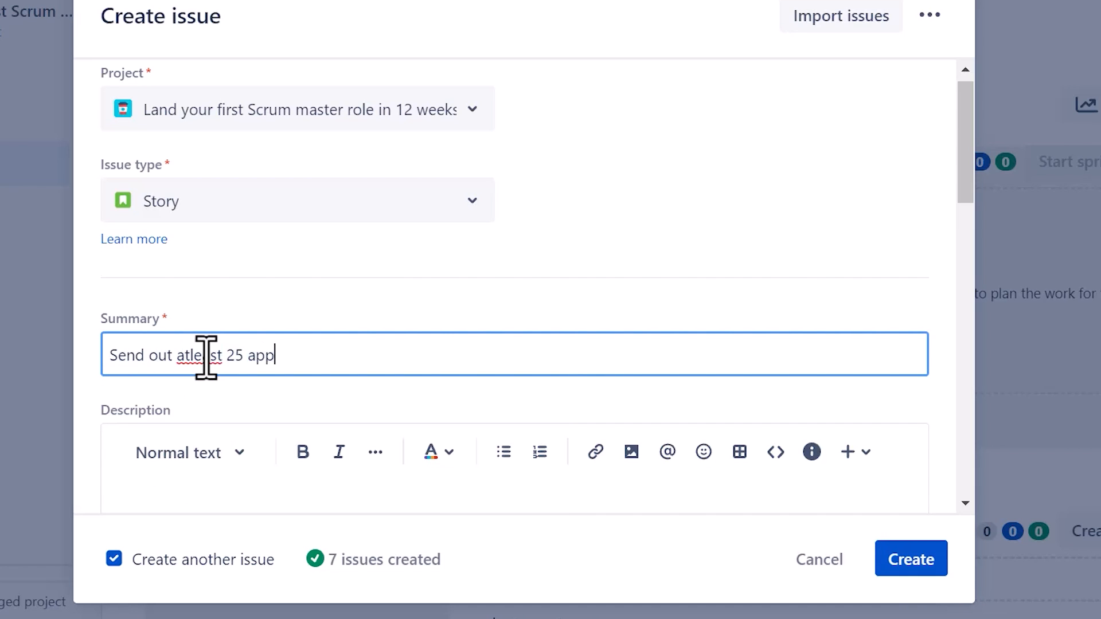
{"action": "type", "text": "lications daily"}
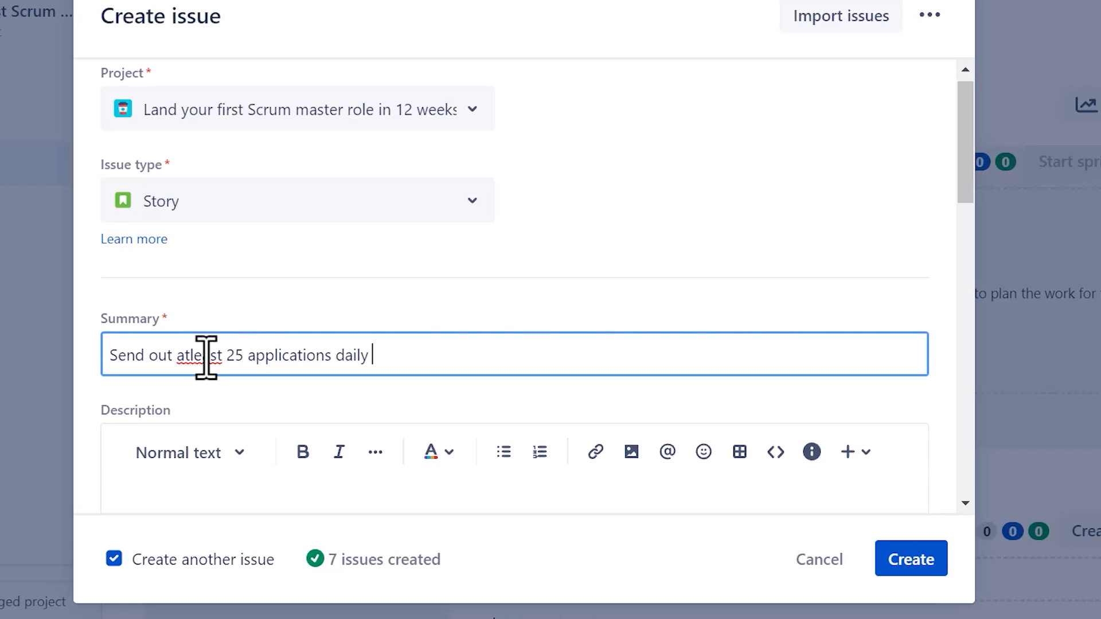
{"action": "right_click", "coordinate": [193, 360]}
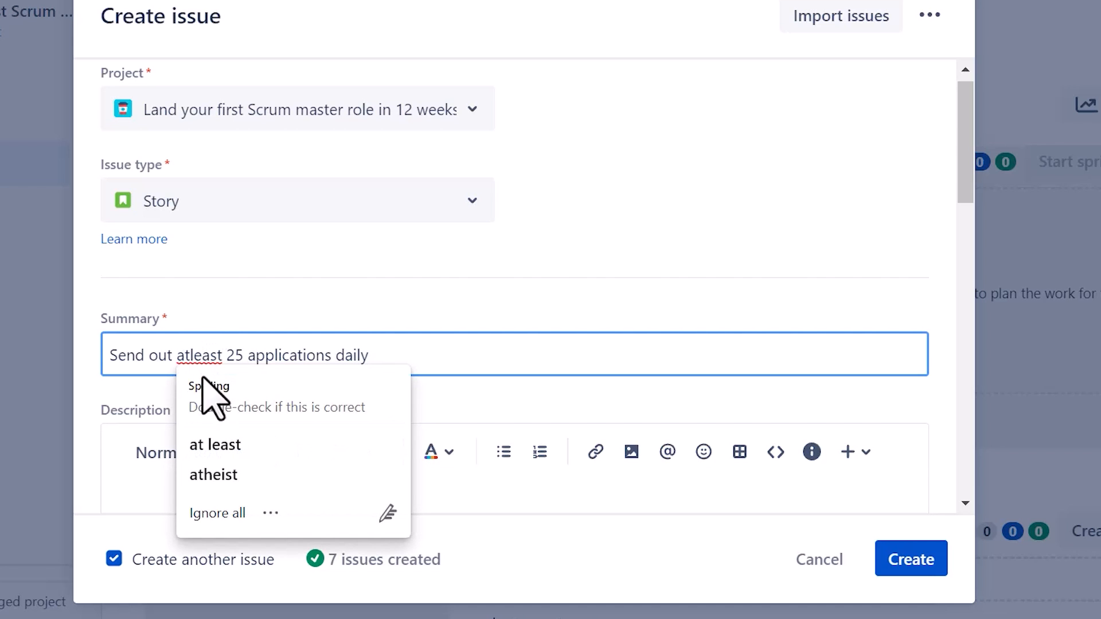
{"action": "left_click", "coordinate": [226, 445]}
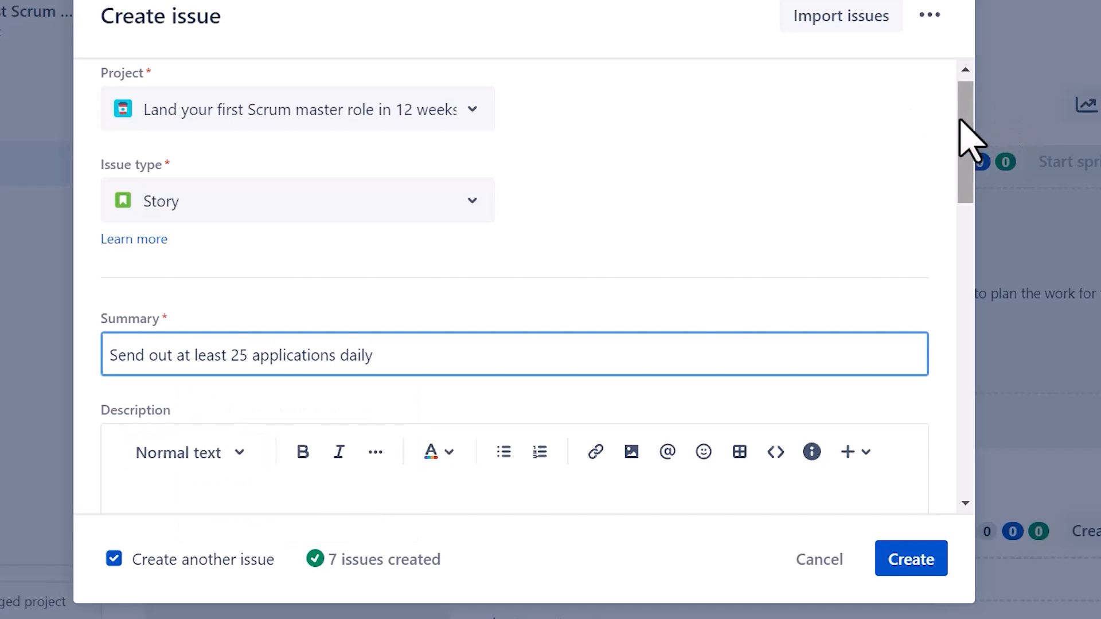
{"action": "left_click_drag", "start_coordinate": [960, 120], "coordinate": [953, 455]}
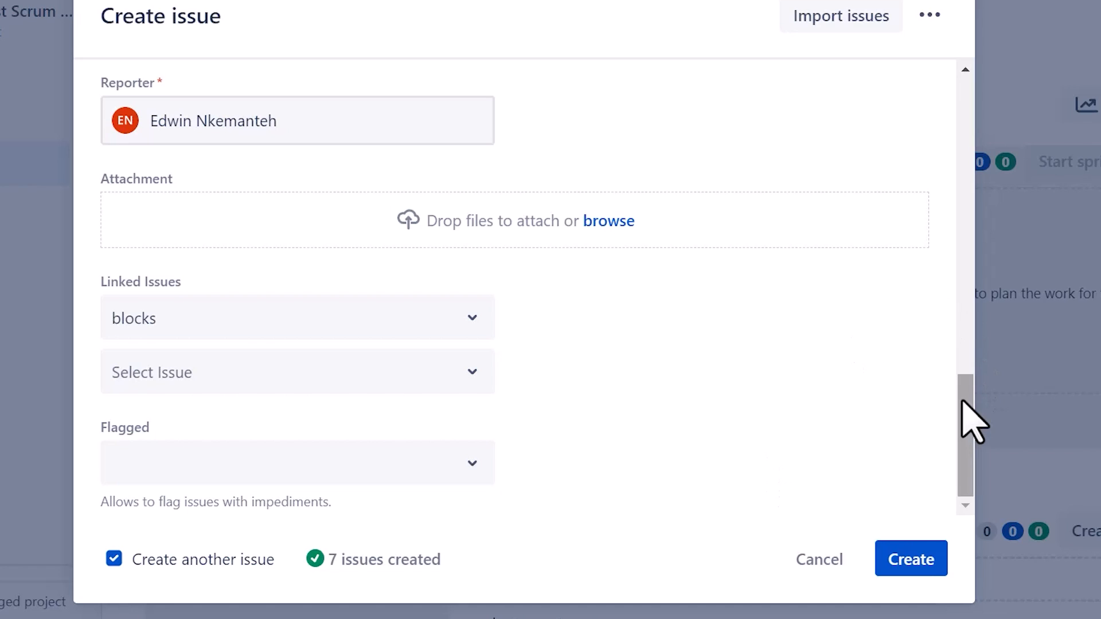
{"action": "left_click", "coordinate": [910, 559]}
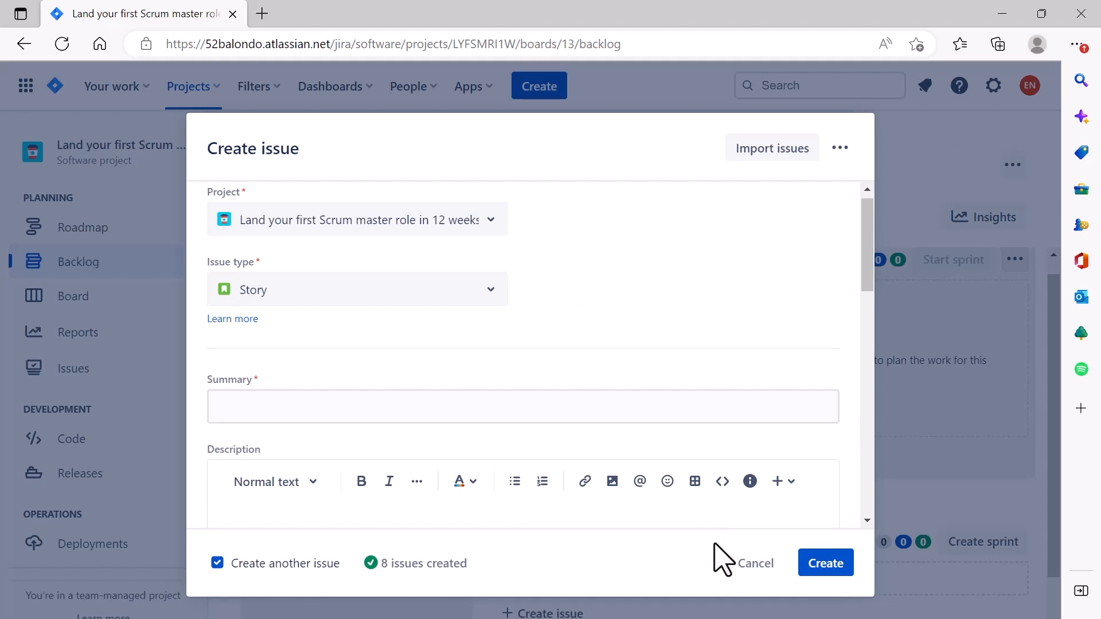
- Discard the blank new-issue form and dismiss the issue-creation notification on the backlog page
{"action": "left_click", "coordinate": [746, 567]}
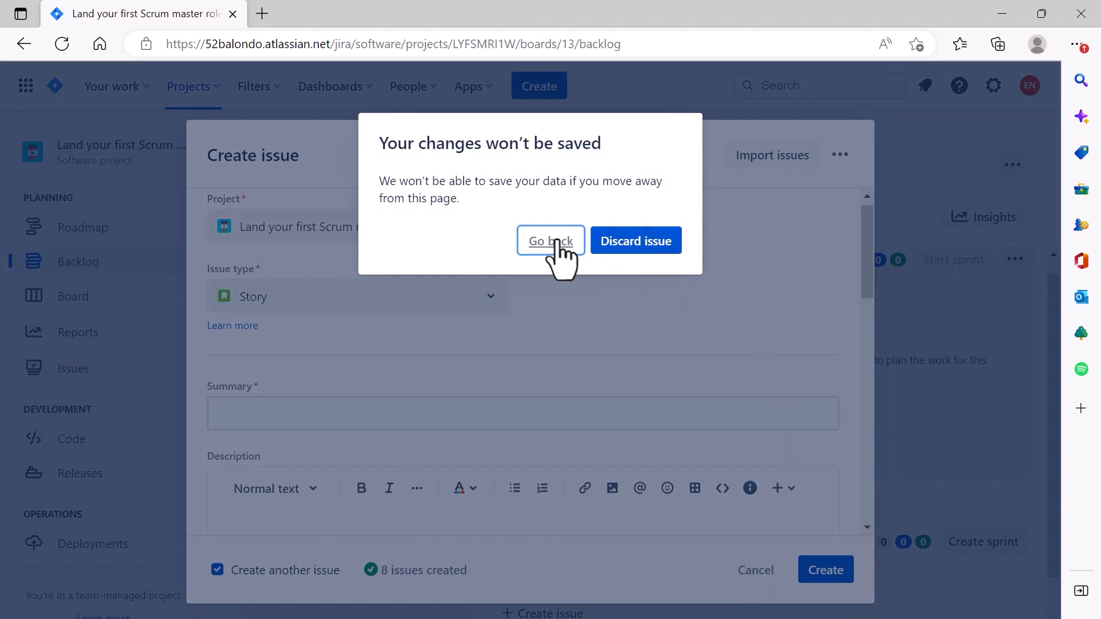
{"action": "left_click", "coordinate": [625, 247]}
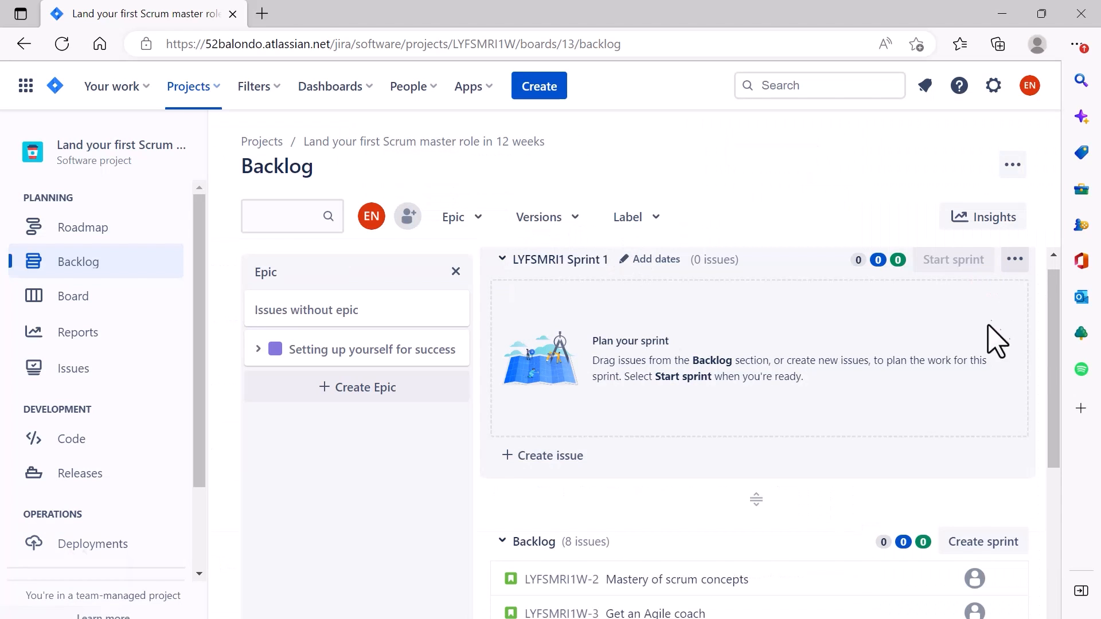
{"action": "left_click_drag", "start_coordinate": [1053, 367], "coordinate": [1044, 483]}
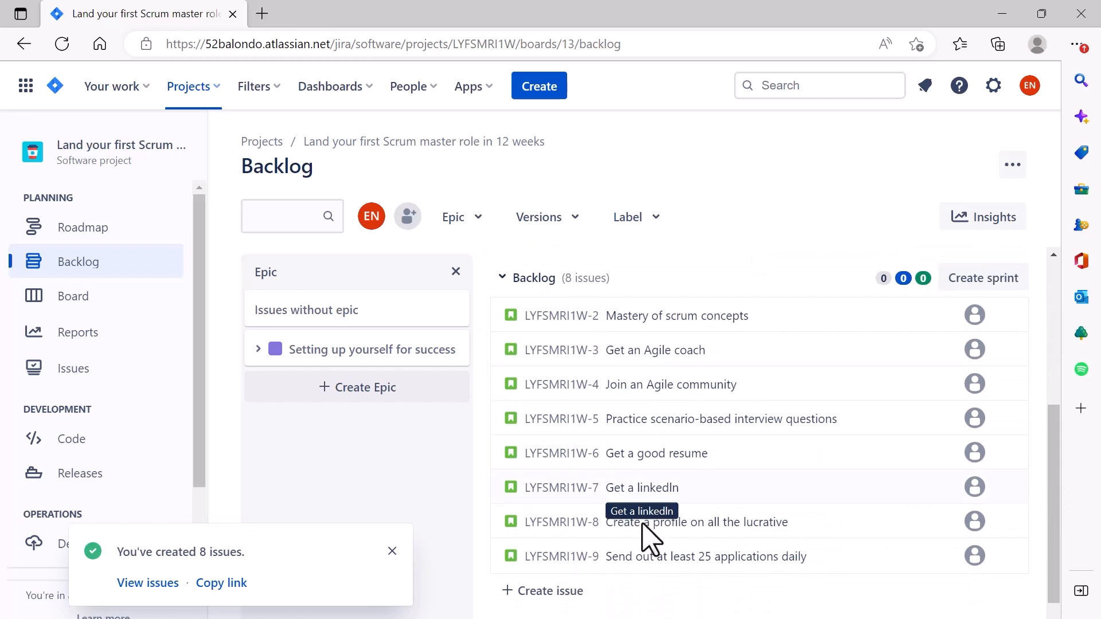
{"action": "left_click", "coordinate": [392, 552]}
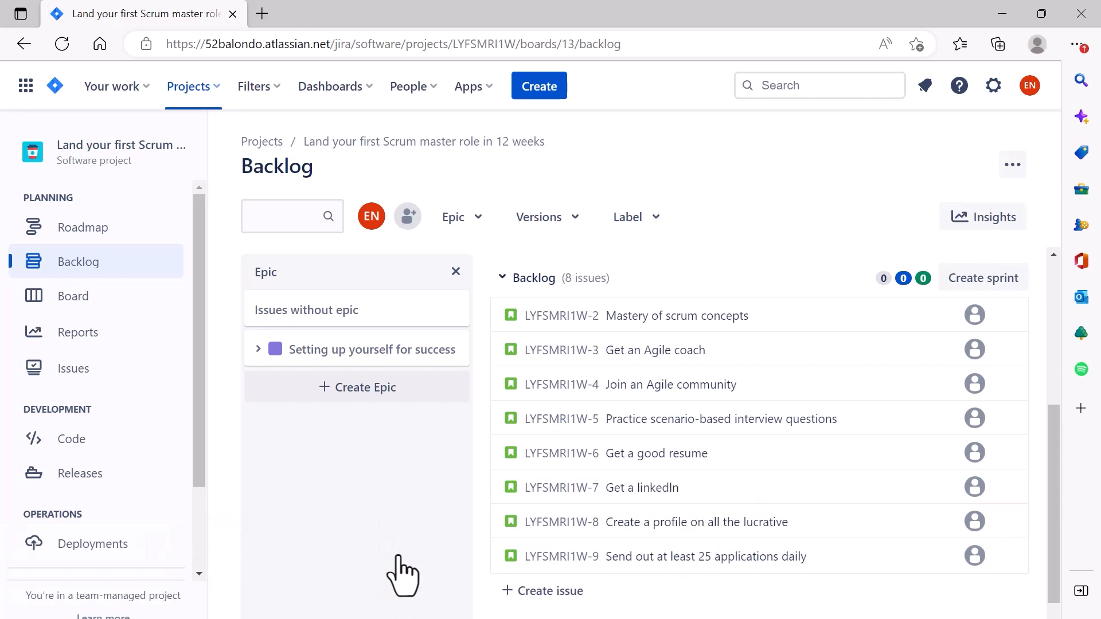
- Hide the epic panel and set story points to 1 for "Mastery of scrum concepts", 2 for "Get an Agile coach" and 3 for "Join an Agile community"
{"action": "left_click", "coordinate": [456, 272]}
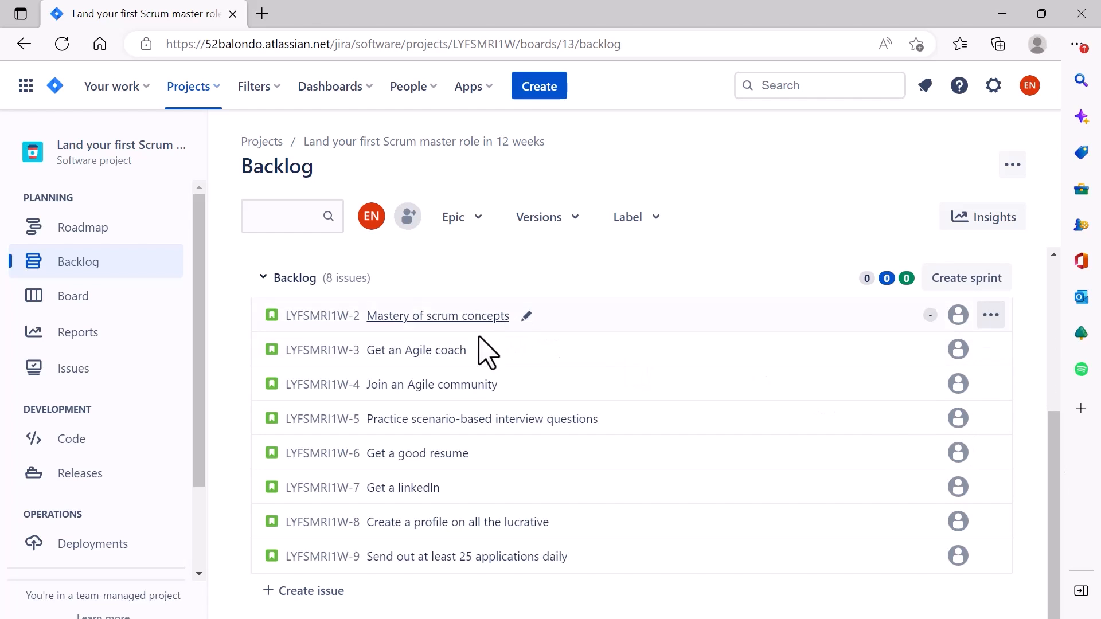
{"action": "left_click", "coordinate": [930, 315]}
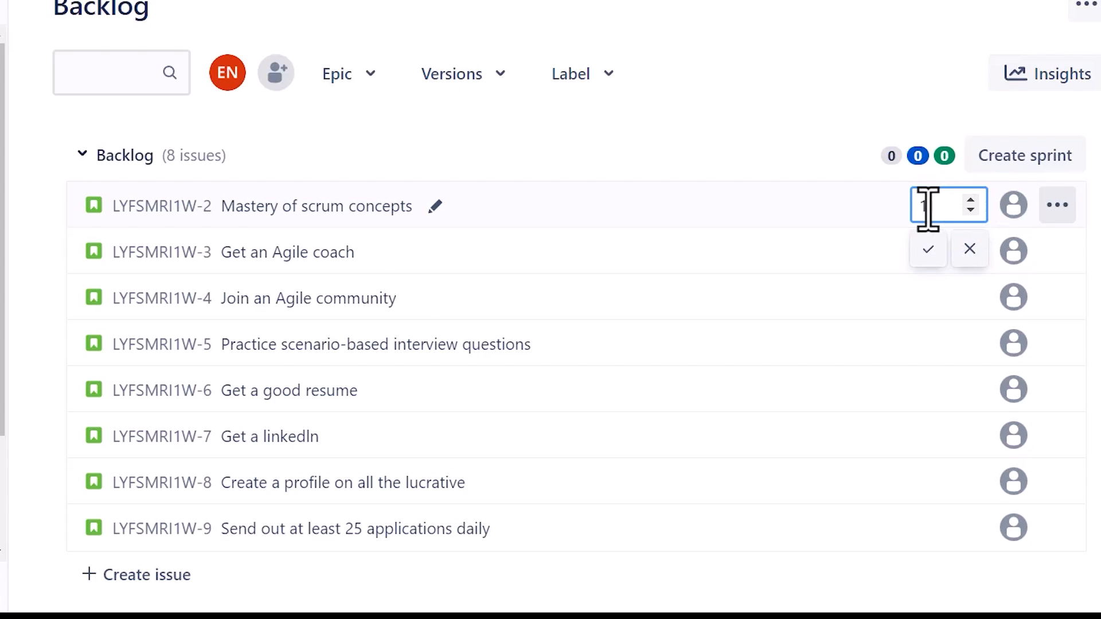
{"action": "left_click", "coordinate": [930, 248]}
{"action": "left_click", "coordinate": [976, 252]}
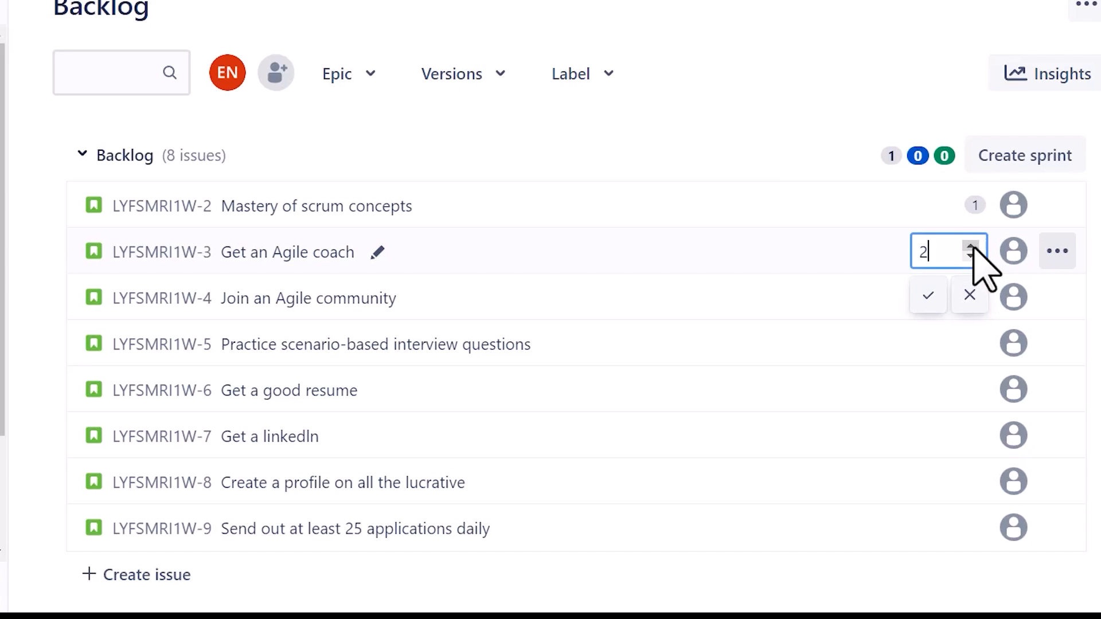
{"action": "left_click", "coordinate": [928, 296]}
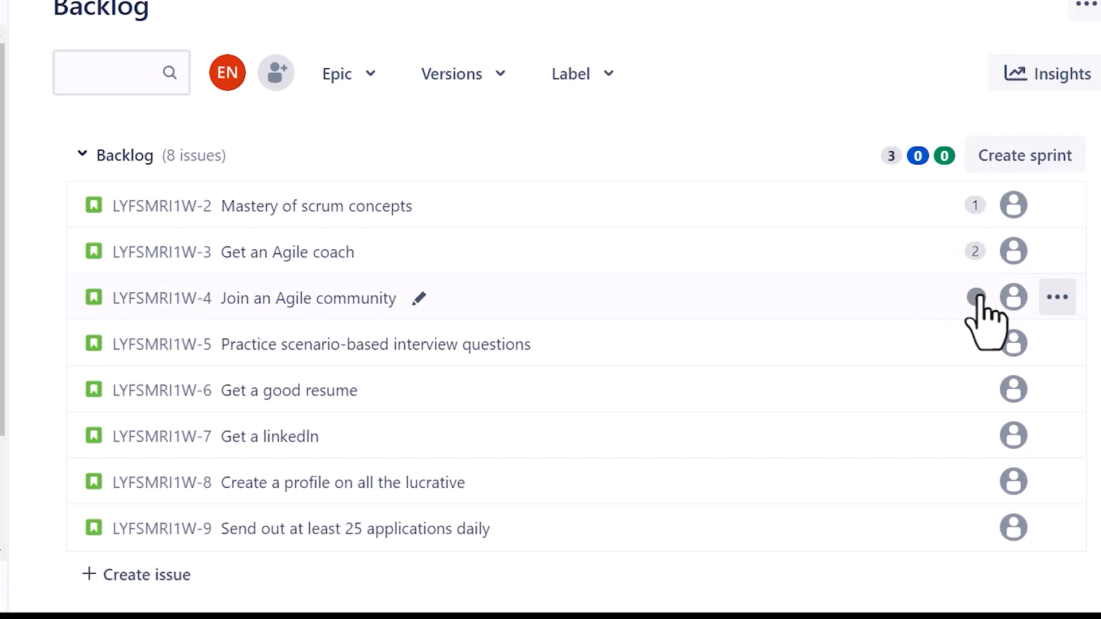
{"action": "left_click", "coordinate": [976, 297]}
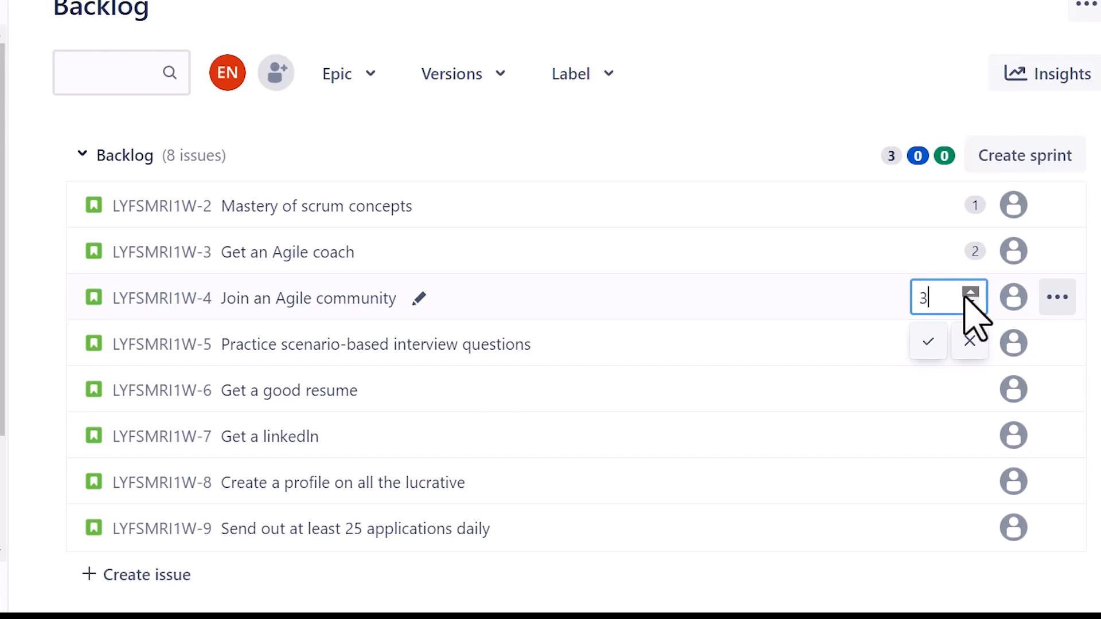
{"action": "left_click", "coordinate": [928, 342]}
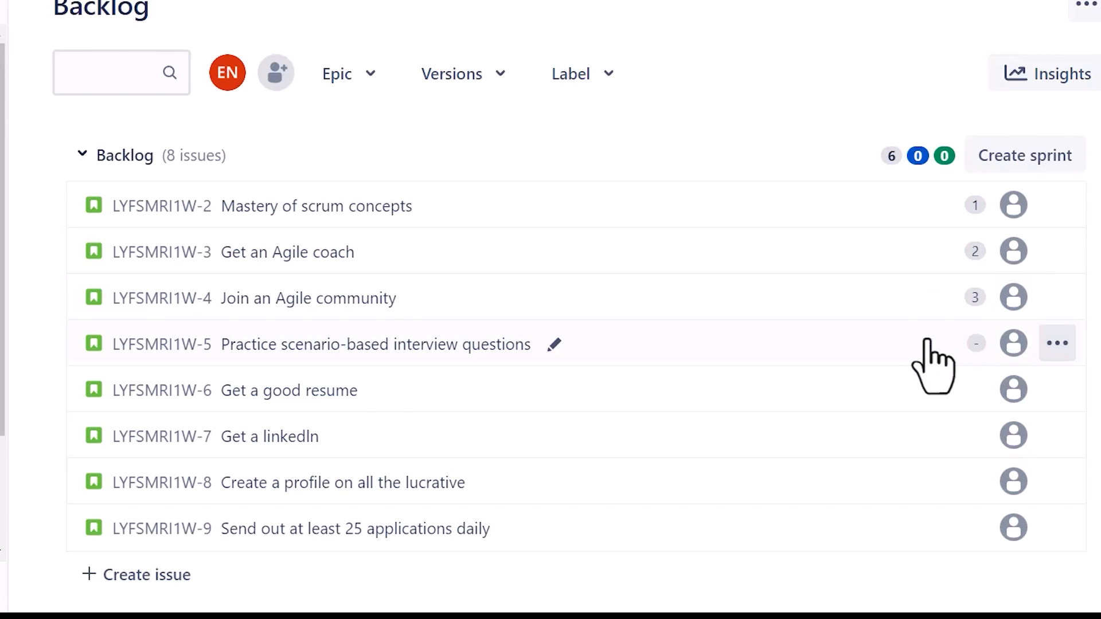
- Set story points to 2 for "Practice scenario-based interview questions", 5 for "Get a good resume" and 8 for "Get a linkedIn"
{"action": "left_click", "coordinate": [975, 343]}
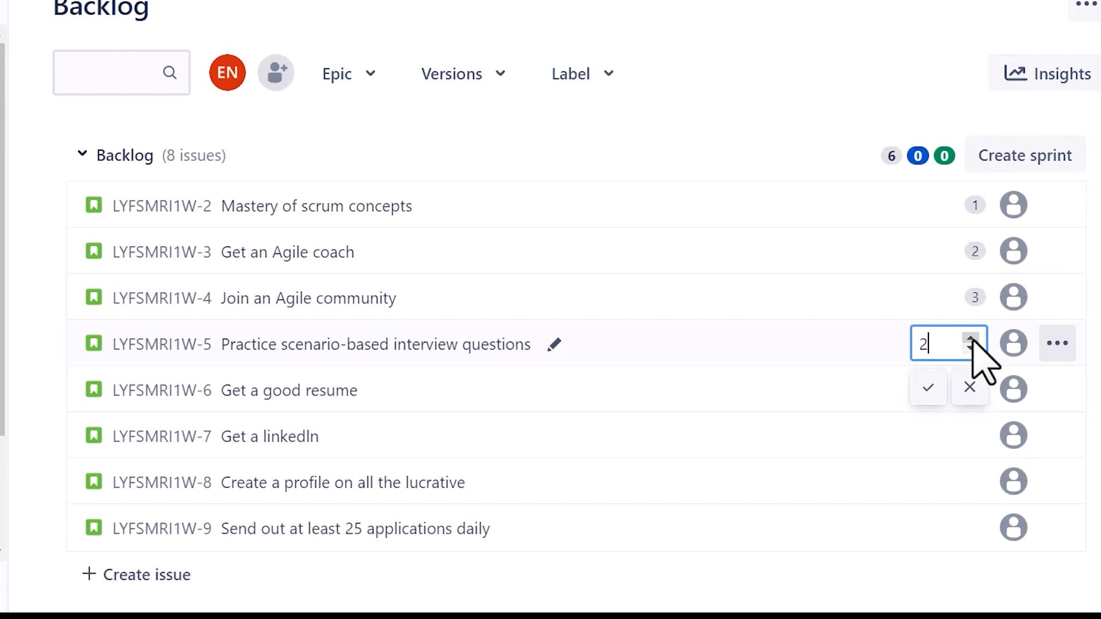
{"action": "left_click", "coordinate": [929, 388]}
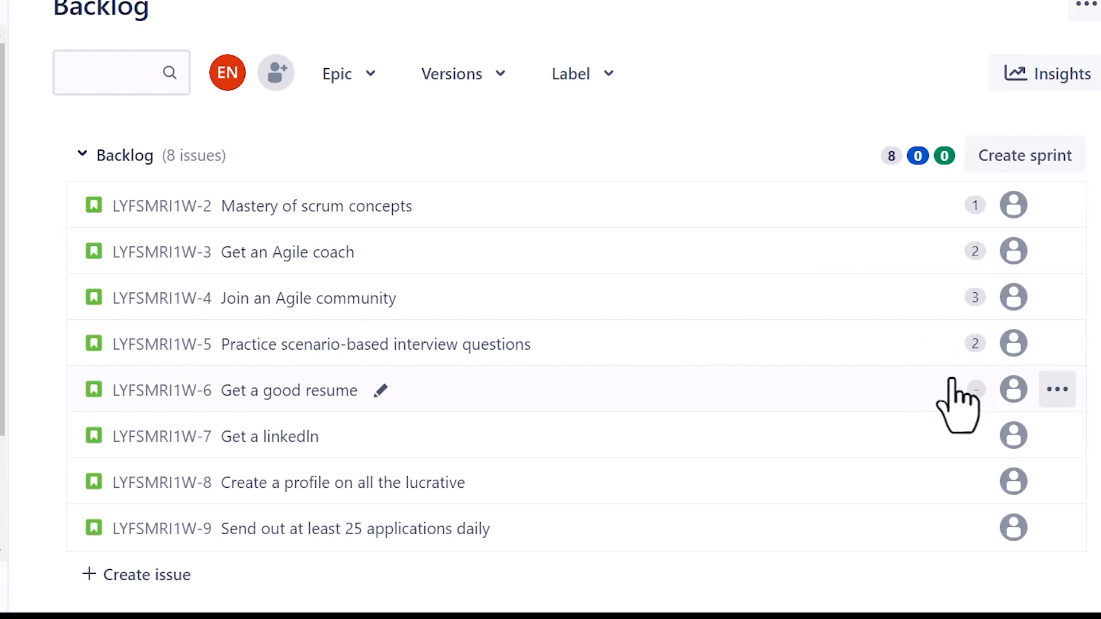
{"action": "left_click", "coordinate": [975, 390]}
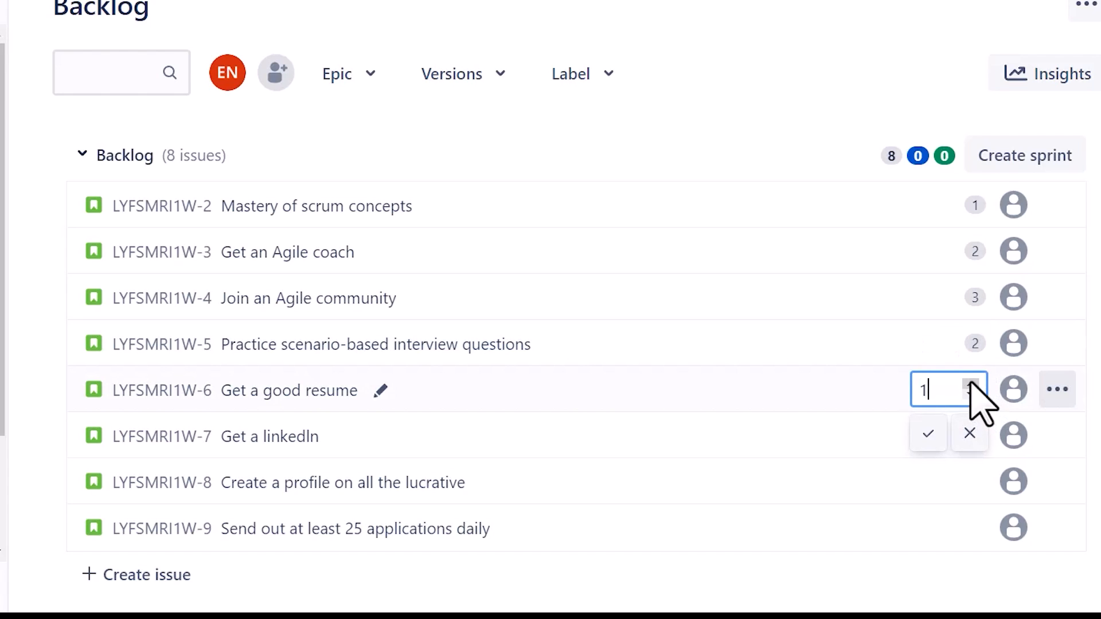
{"action": "left_click", "coordinate": [929, 434]}
{"action": "left_click", "coordinate": [965, 437]}
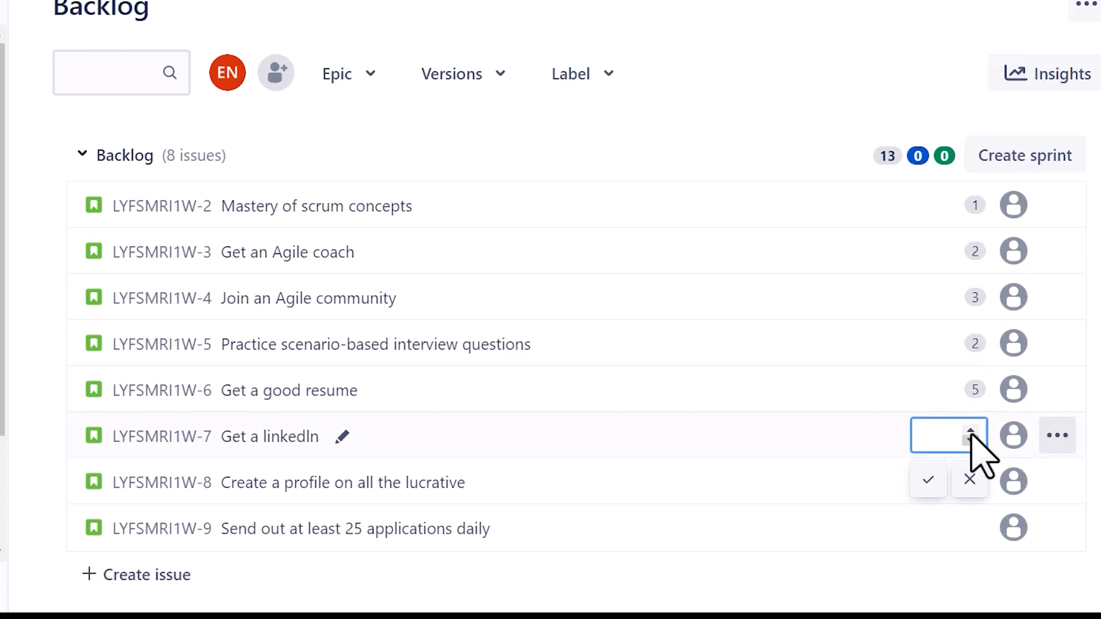
{"action": "type", "text": "1"}
{"action": "left_click", "coordinate": [928, 481]}
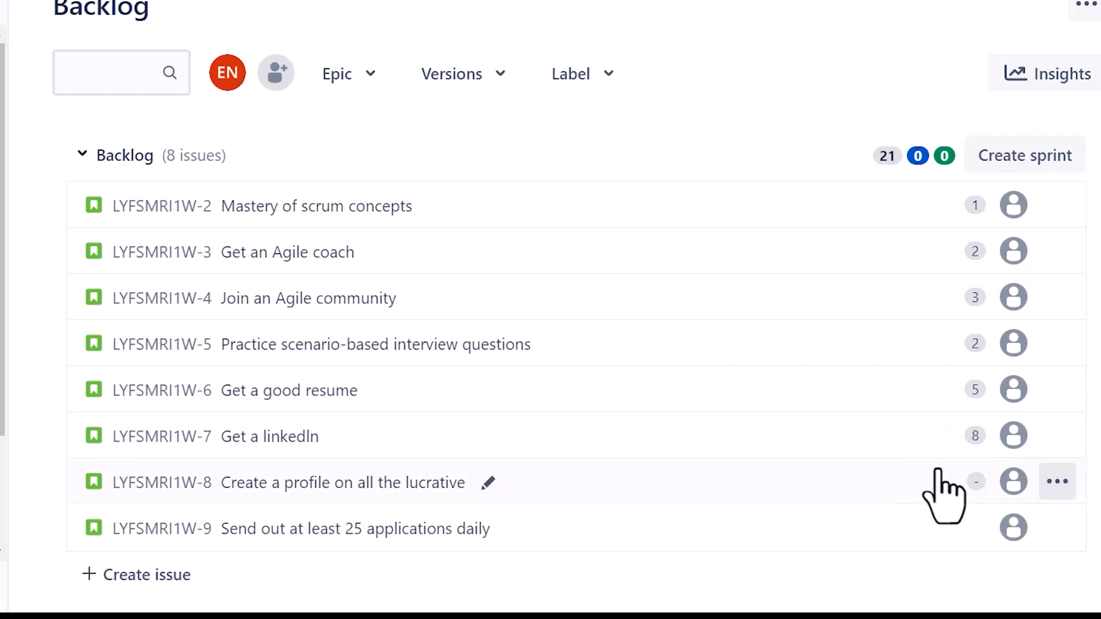
- Set story points to 3 for "Create a profile on all the lucrative" and 5 for "Send out at least 25 applications daily"
{"action": "left_click", "coordinate": [975, 482]}
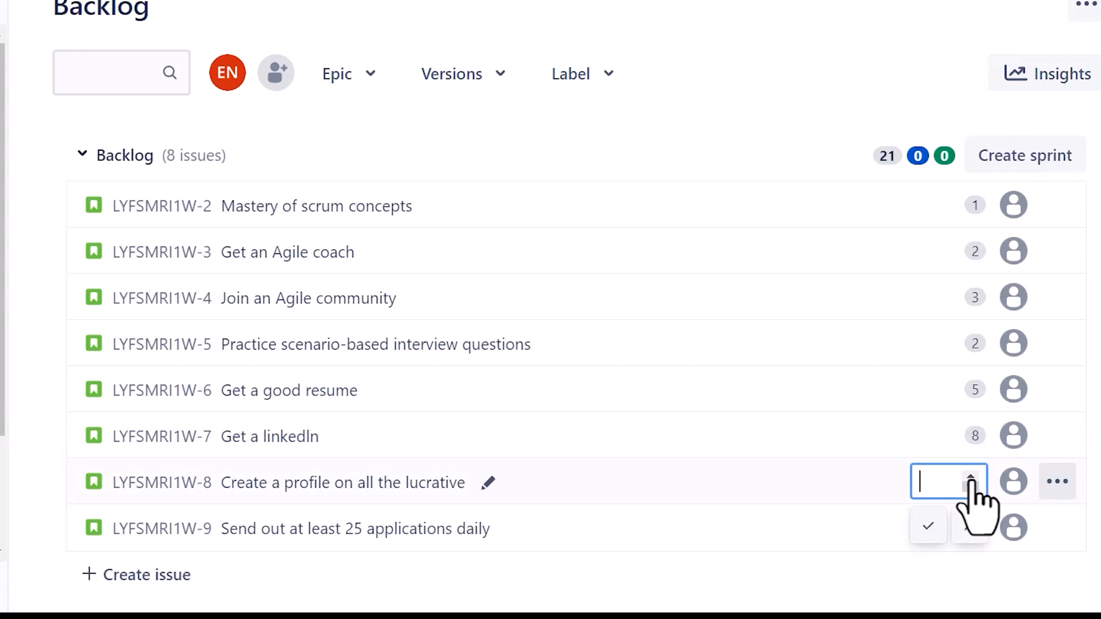
{"action": "left_click", "coordinate": [970, 479]}
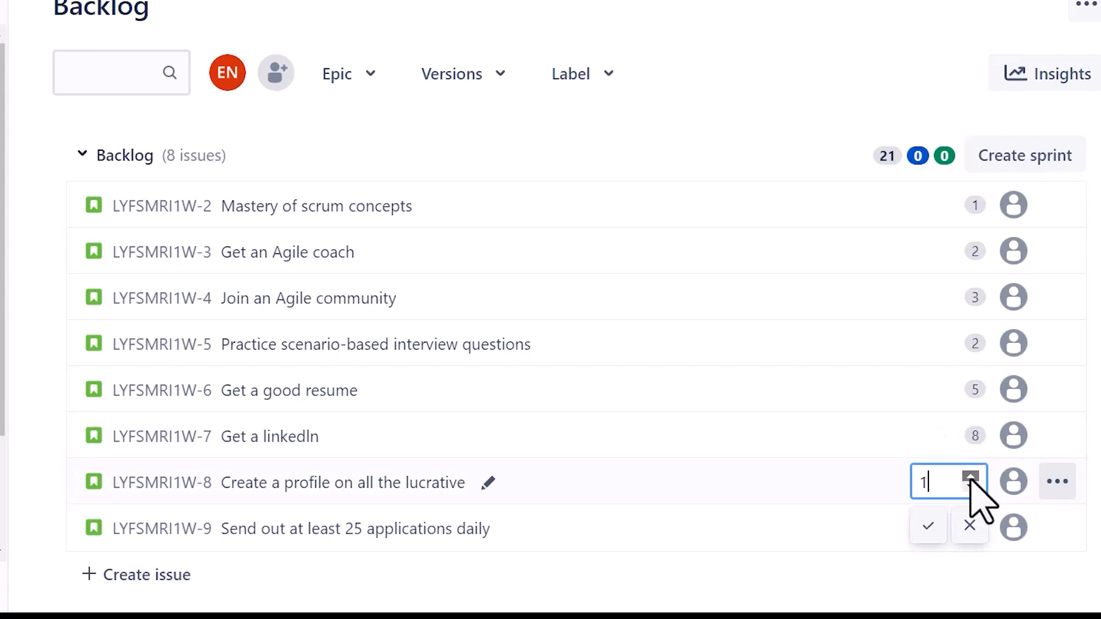
{"action": "left_click", "coordinate": [930, 525]}
{"action": "left_click", "coordinate": [975, 528]}
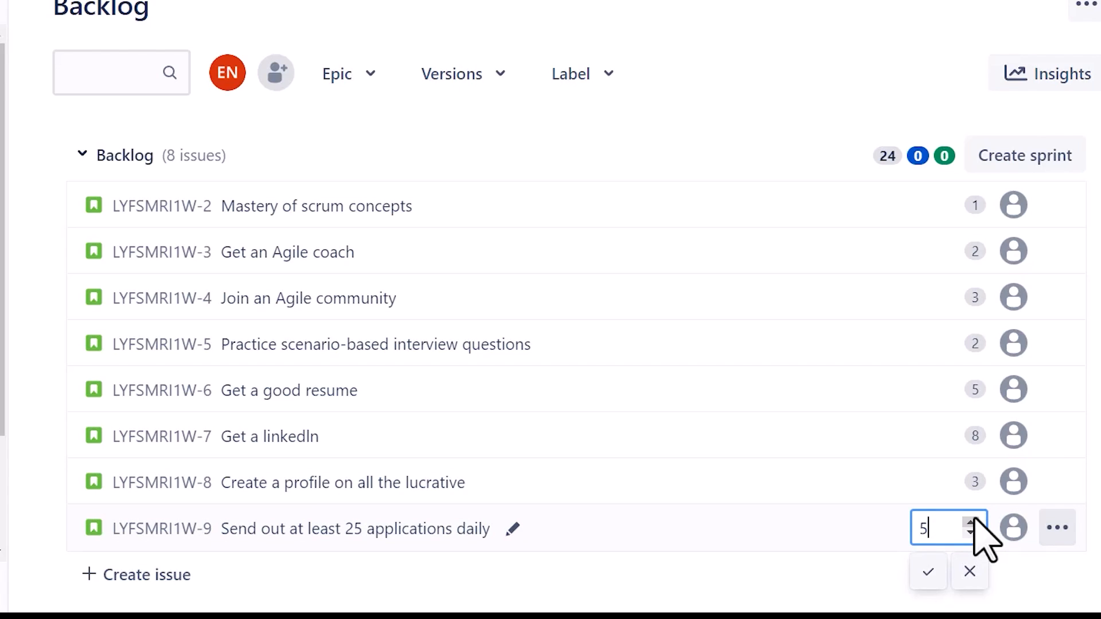
{"action": "left_click", "coordinate": [928, 572]}
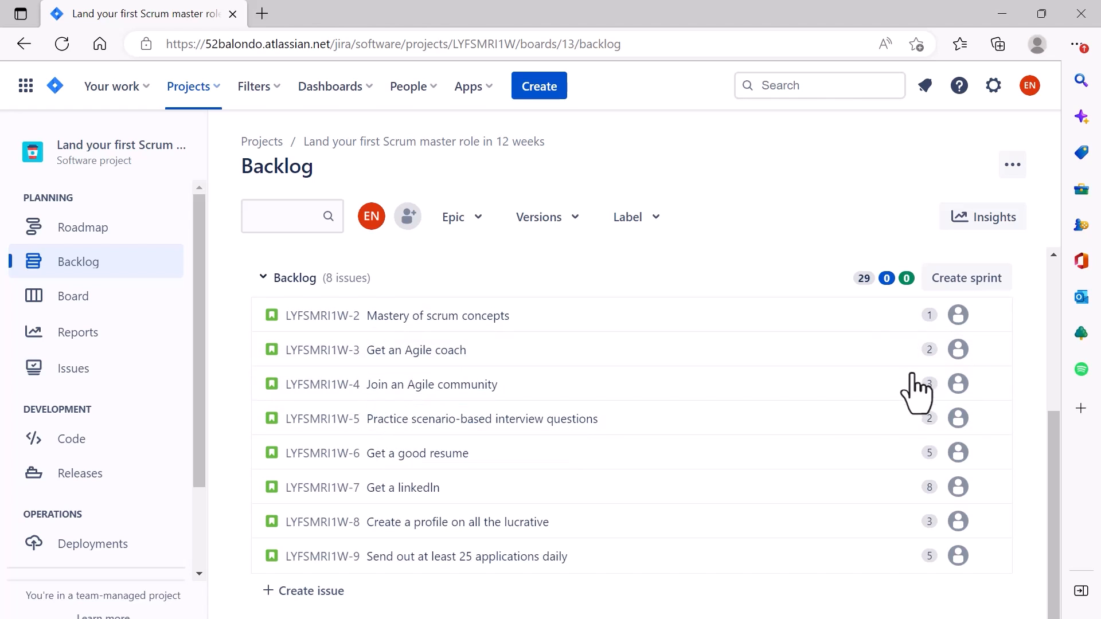
- Assign "Mastery of scrum concepts", "Get an Agile coach" and "Join an Agile community" each to a different teammate
{"action": "left_click", "coordinate": [958, 315]}
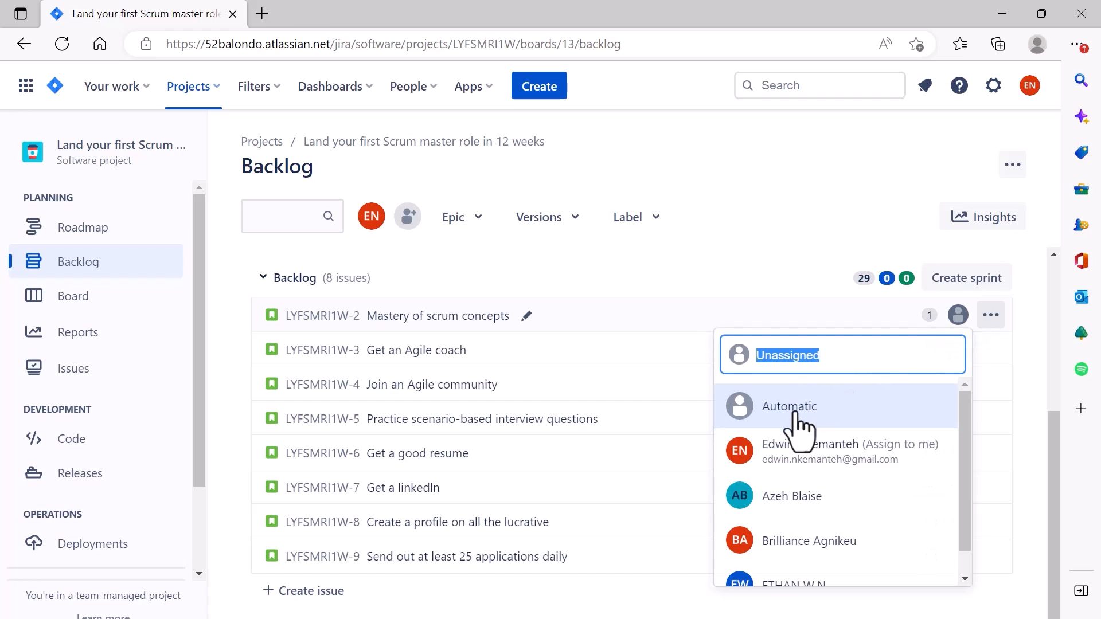
{"action": "left_click", "coordinate": [791, 498]}
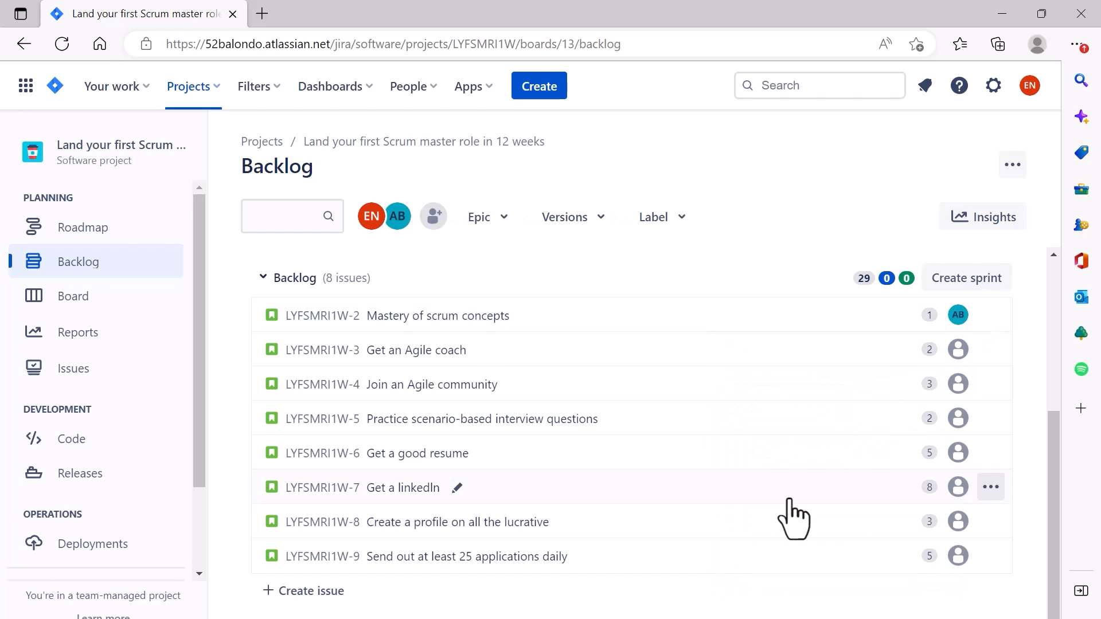
{"action": "left_click", "coordinate": [965, 357]}
{"action": "left_click", "coordinate": [819, 576]}
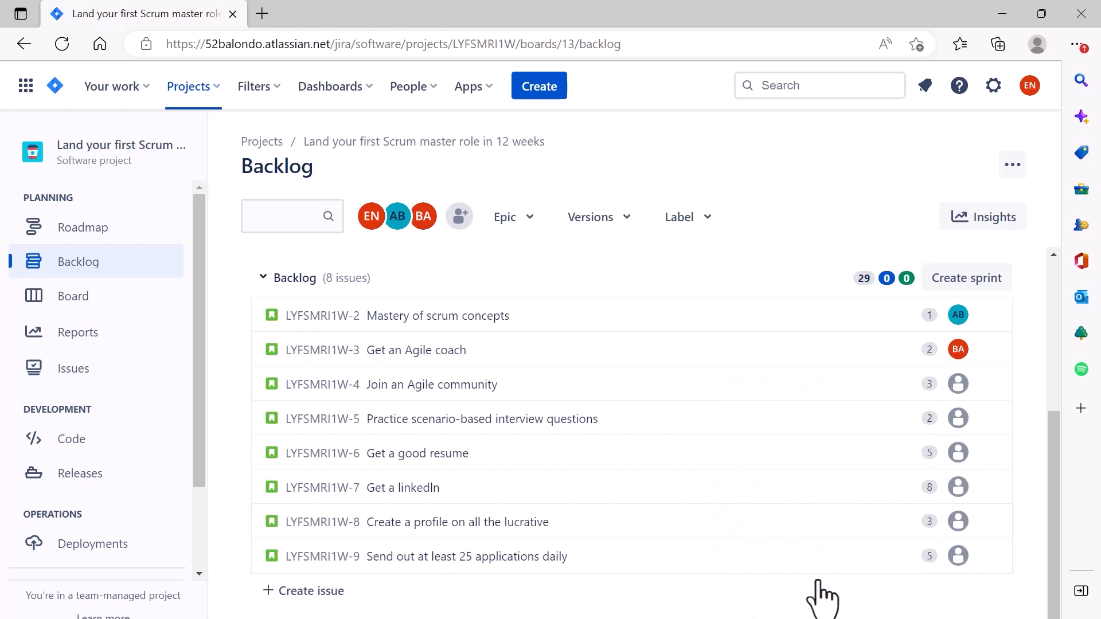
{"action": "left_click", "coordinate": [958, 385]}
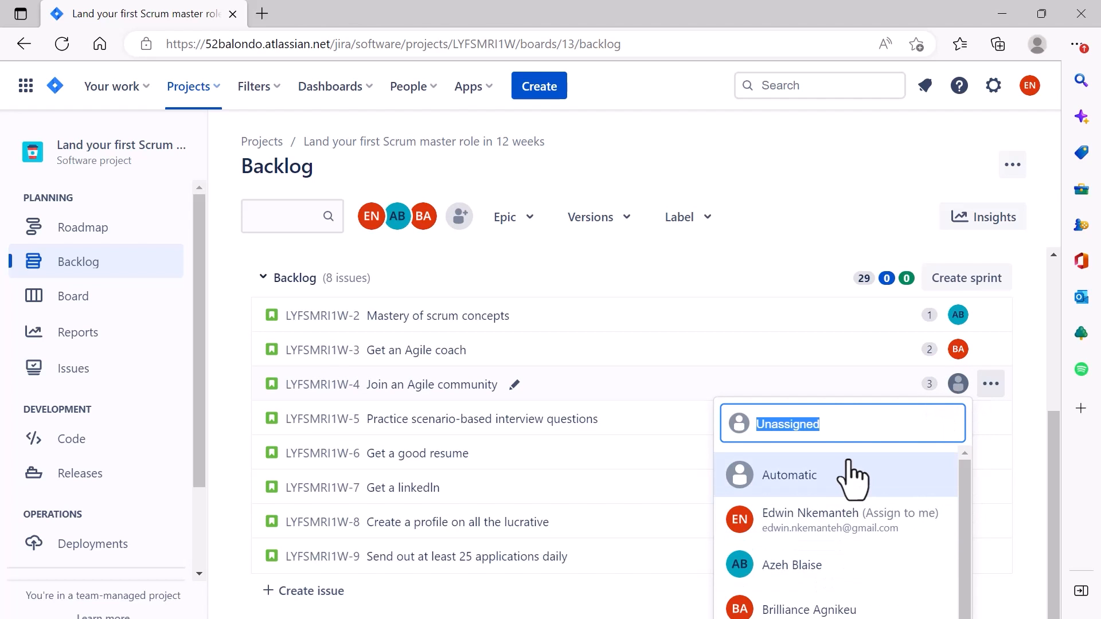
{"action": "type", "text": "etha"}
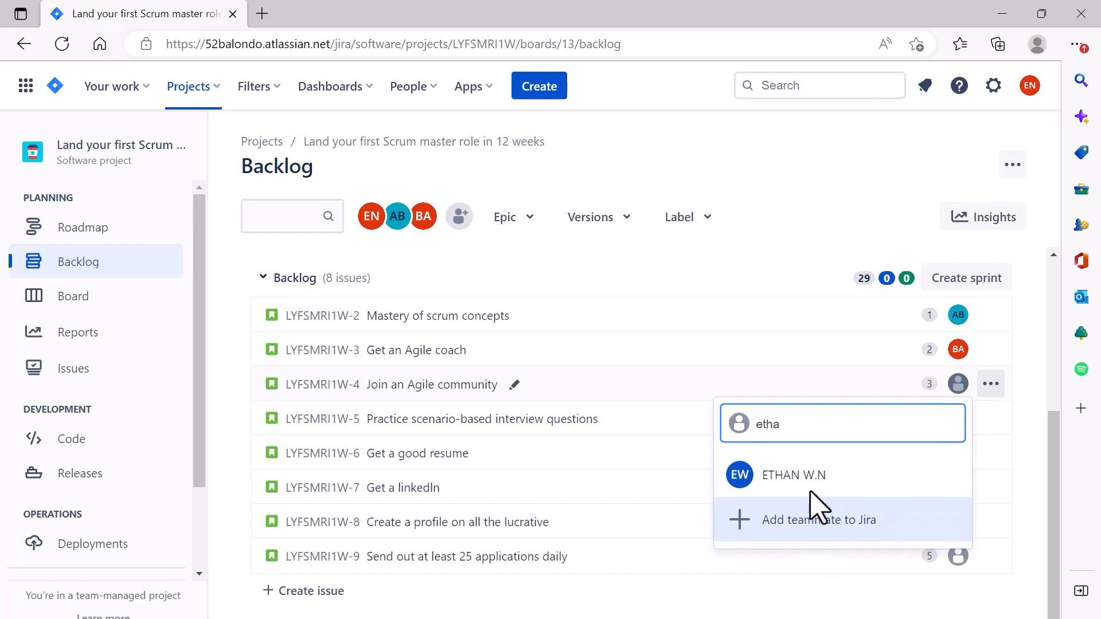
{"action": "left_click", "coordinate": [803, 477]}
- Assign "Practice scenario-based interview questions" to the scrum-concepts story's assignee and "Get a good resume" to the Agile-coach story's assignee
{"action": "left_click", "coordinate": [958, 419]}
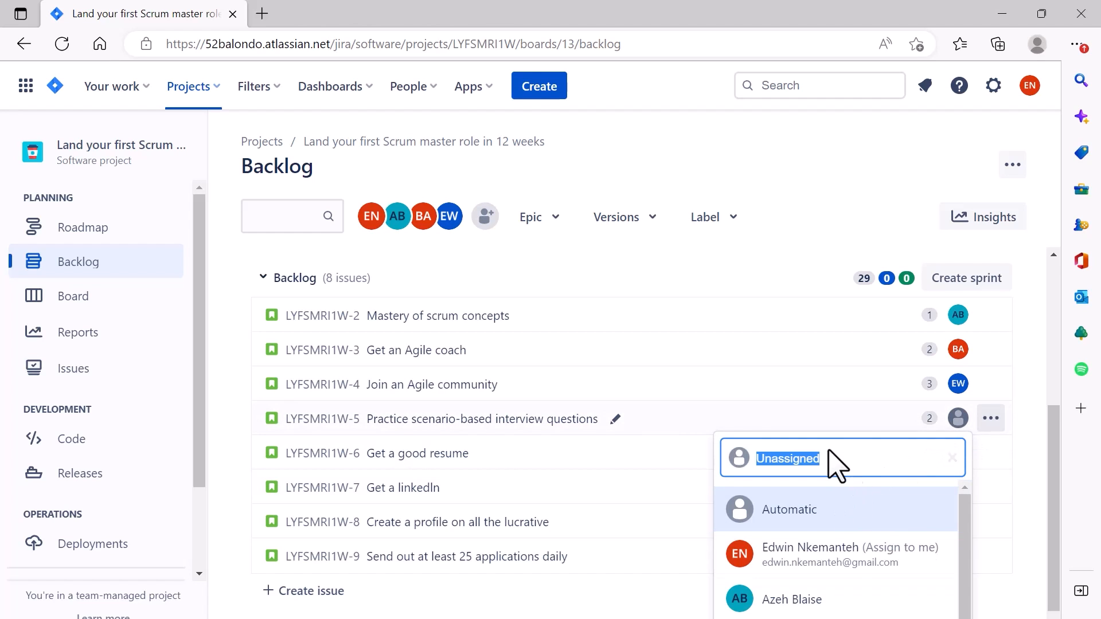
{"action": "type", "text": "a"}
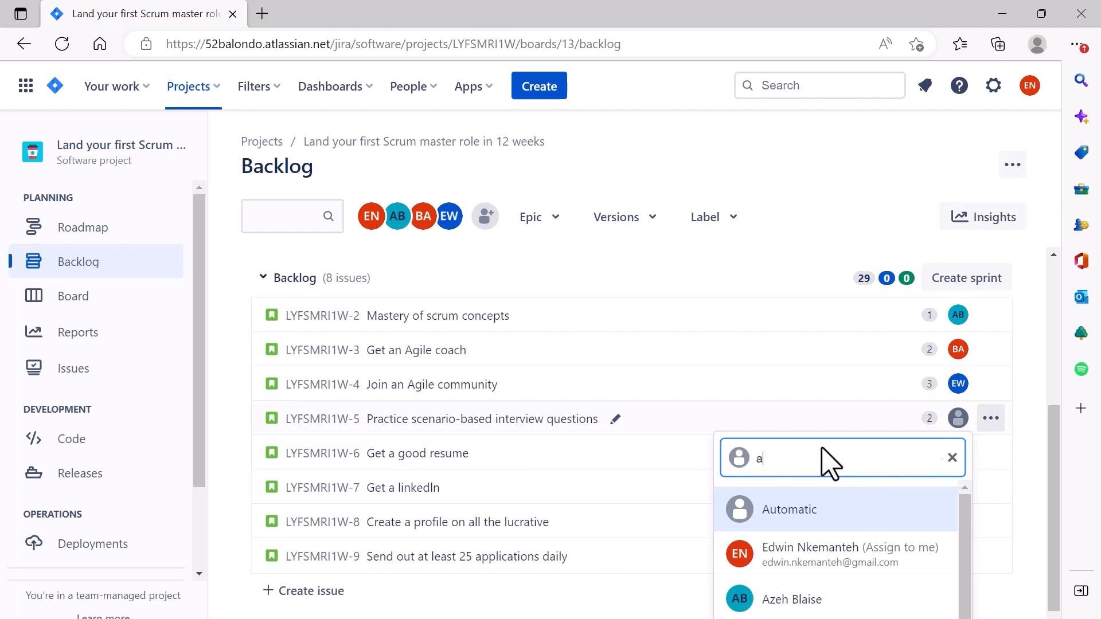
{"action": "left_click", "coordinate": [832, 551]}
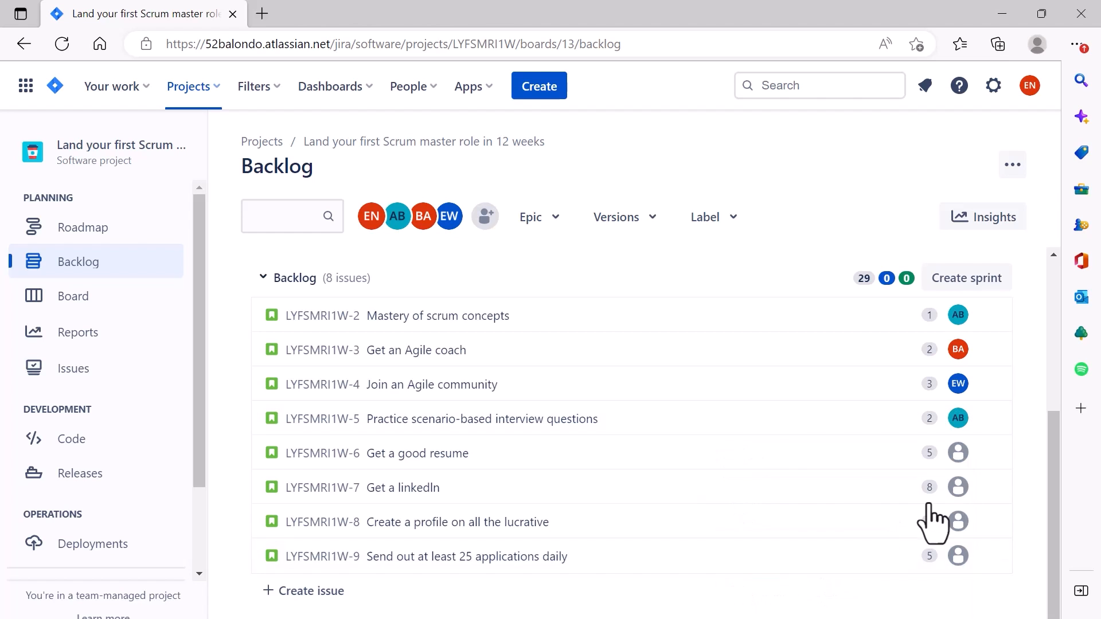
{"action": "left_click", "coordinate": [958, 453]}
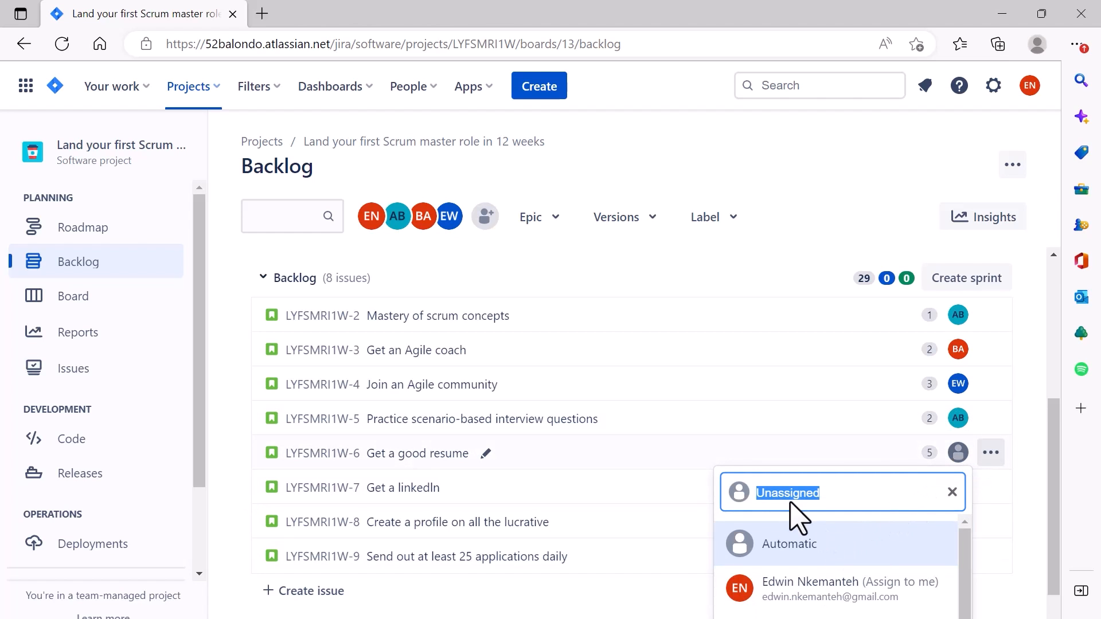
{"action": "type", "text": "bri"}
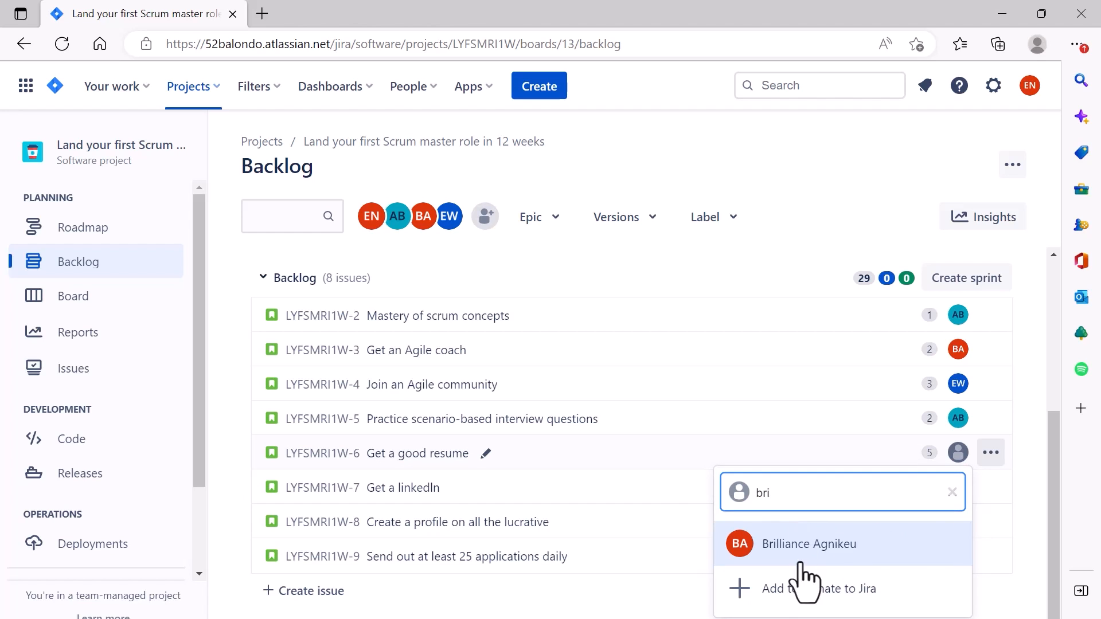
{"action": "left_click", "coordinate": [799, 541]}
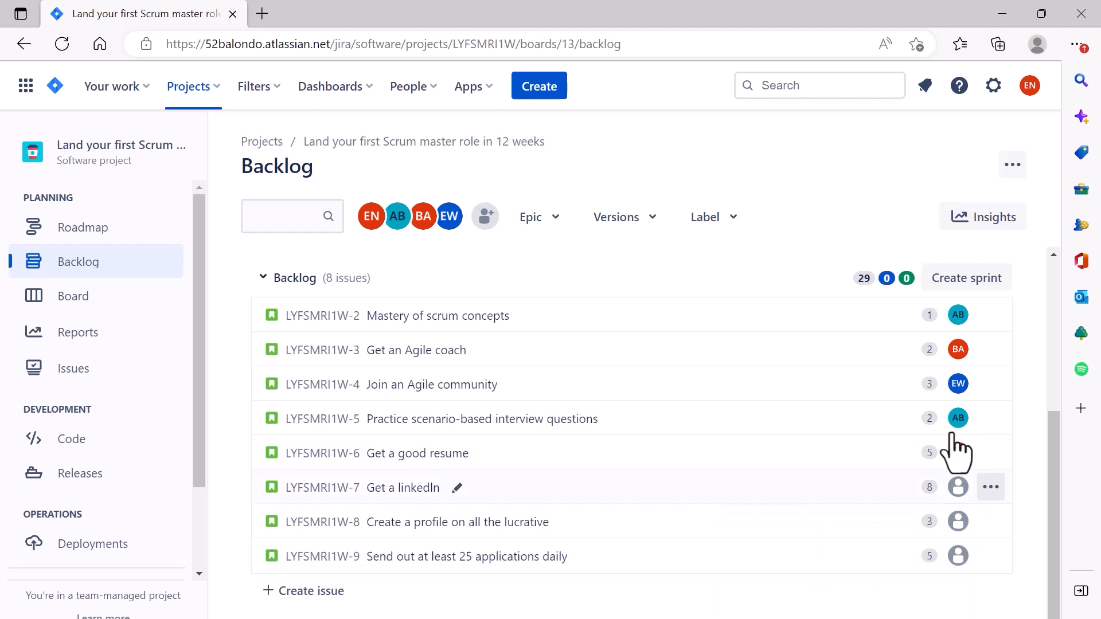
- Assign "Get a linkedIn" and "Send out at least 25 applications daily" to the resume story's assignee, and the job-profile story to the scrum-concepts story's assignee
{"action": "left_click", "coordinate": [958, 487]}
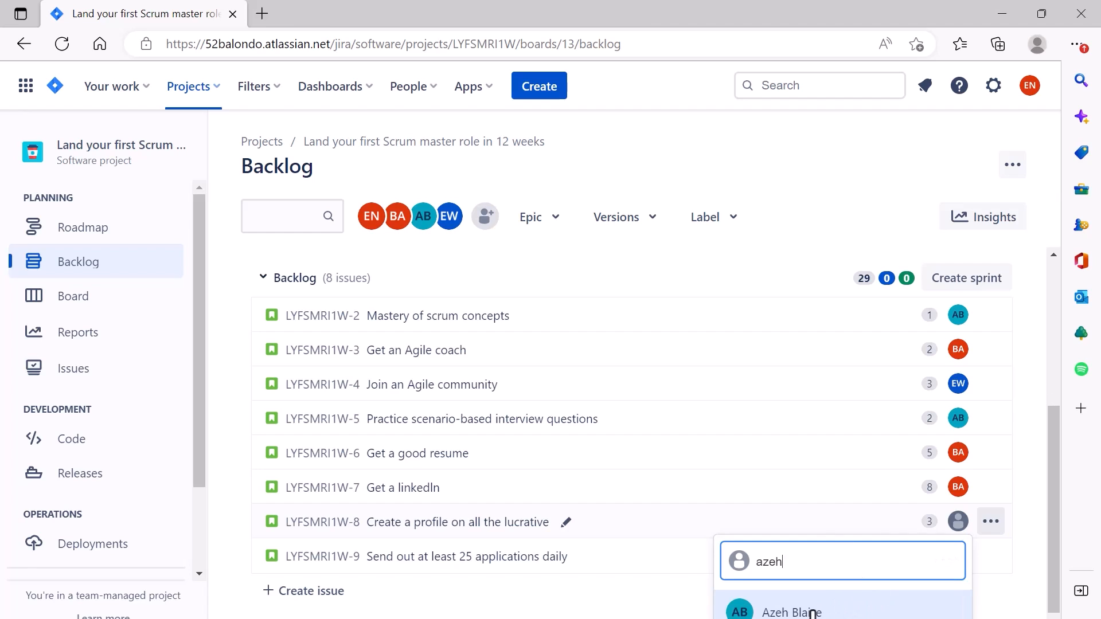
{"action": "left_click", "coordinate": [868, 608]}
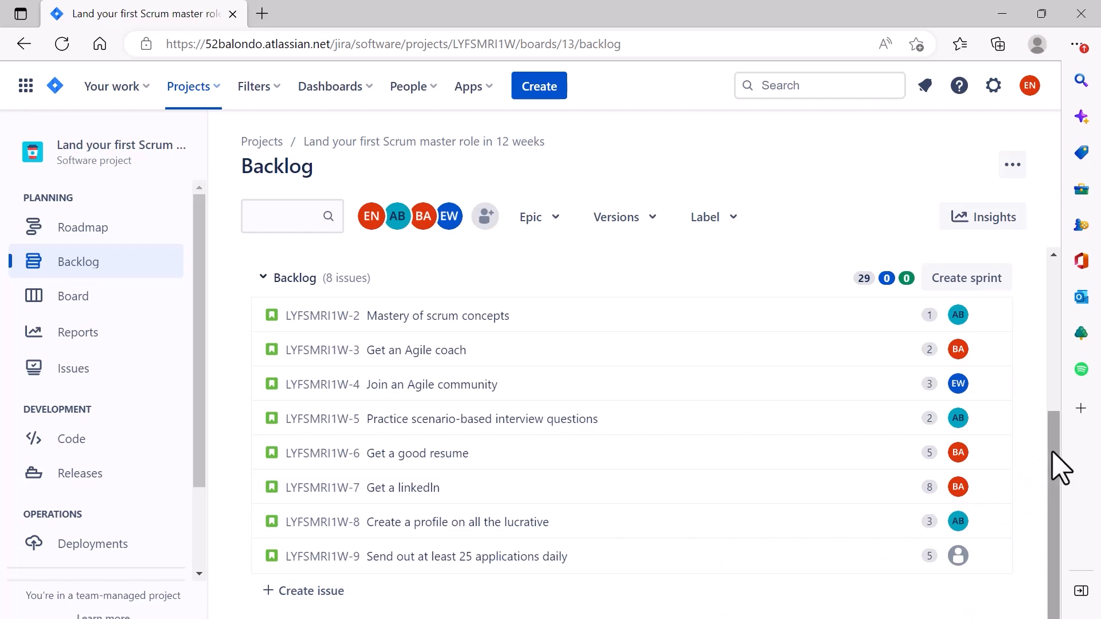
{"action": "scroll", "coordinate": [1060, 467], "scroll_direction": "down", "scroll_amount": 1}
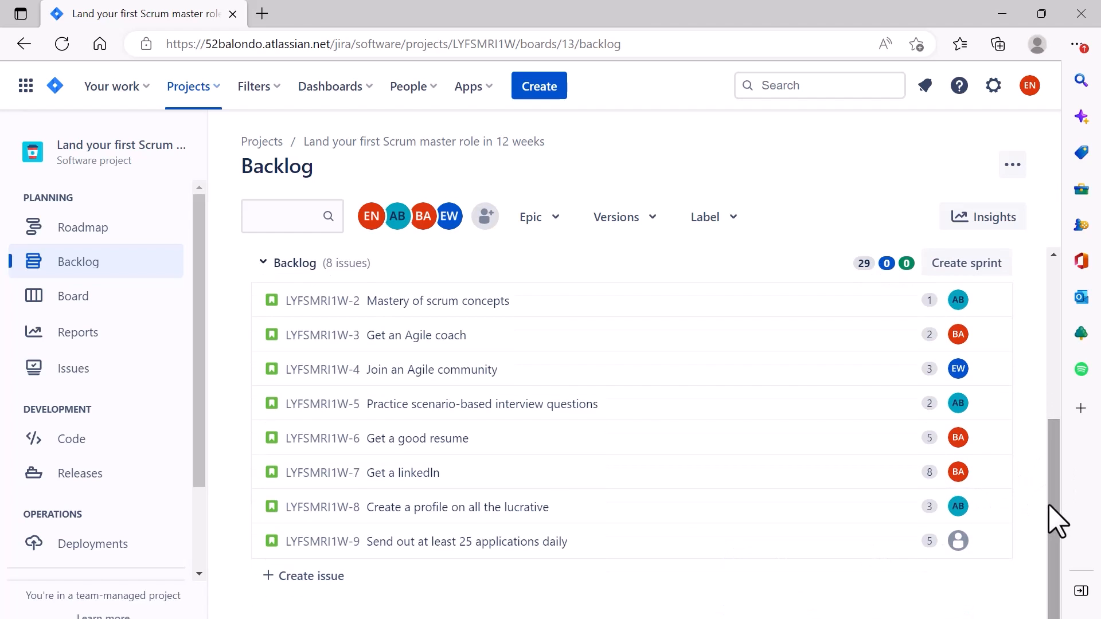
{"action": "left_click", "coordinate": [961, 545]}
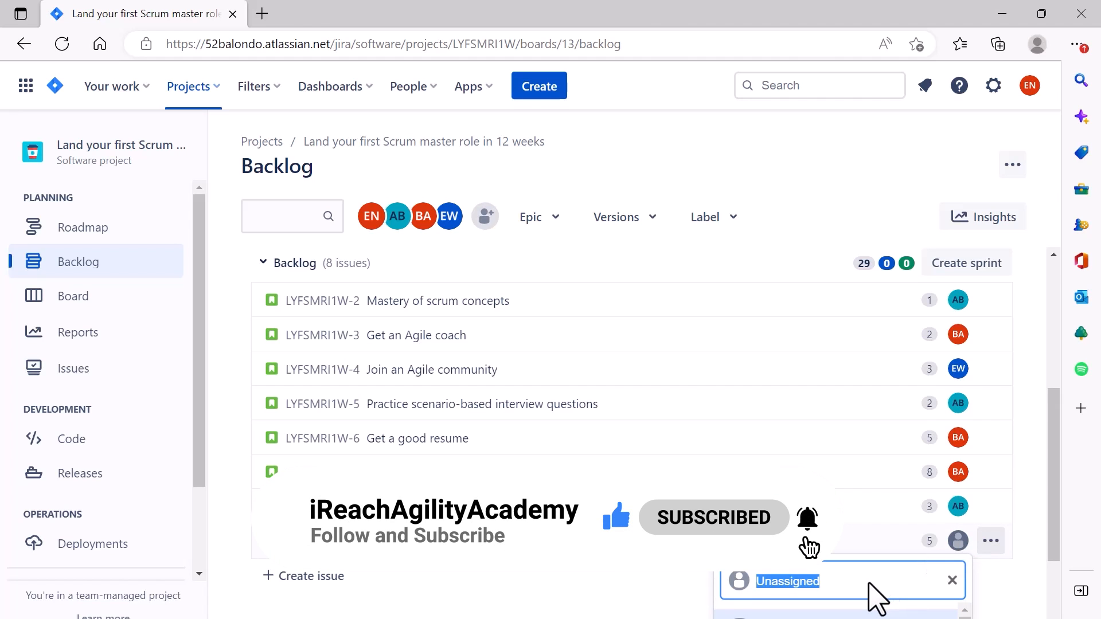
{"action": "type", "text": "b"}
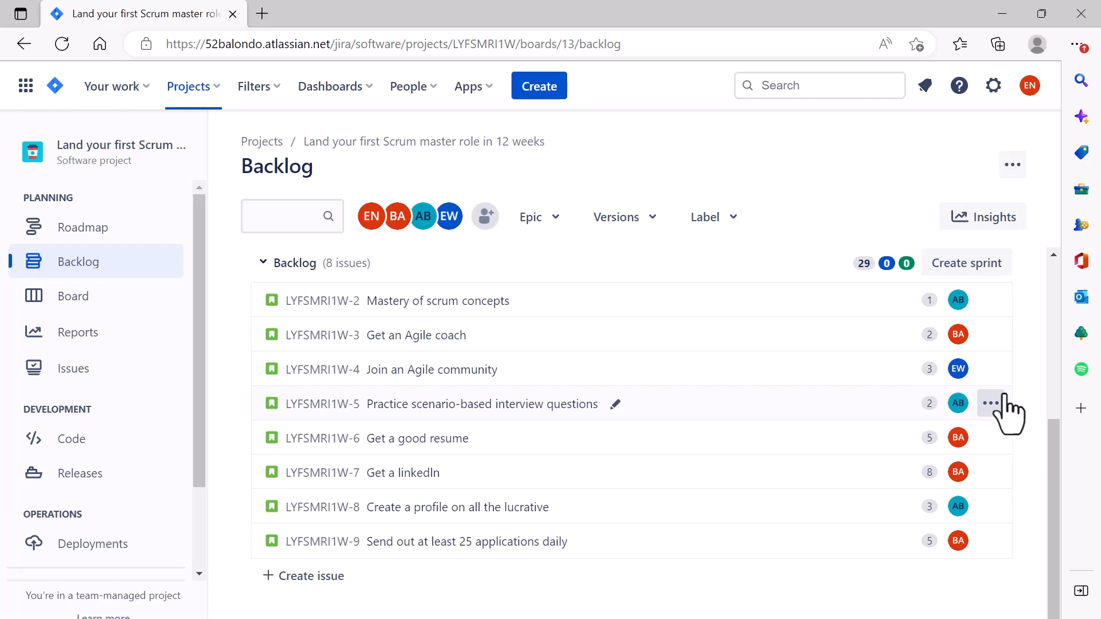
- Show the epic panel beside the backlog again and close the epic filter options
{"action": "left_click_drag", "start_coordinate": [1058, 498], "coordinate": [1045, 438]}
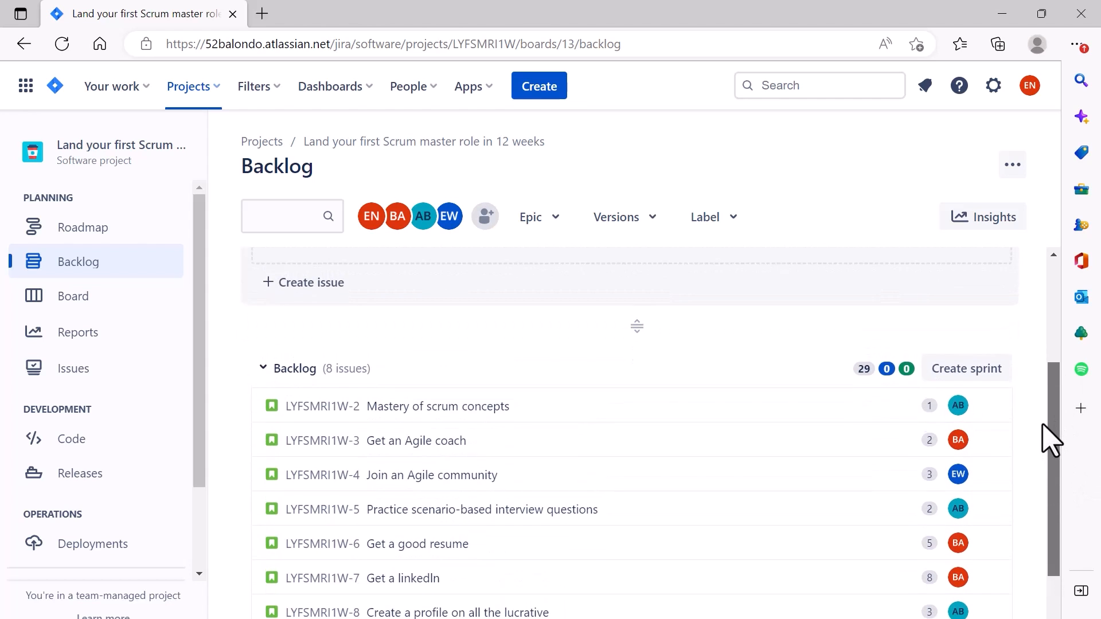
{"action": "left_click", "coordinate": [554, 225]}
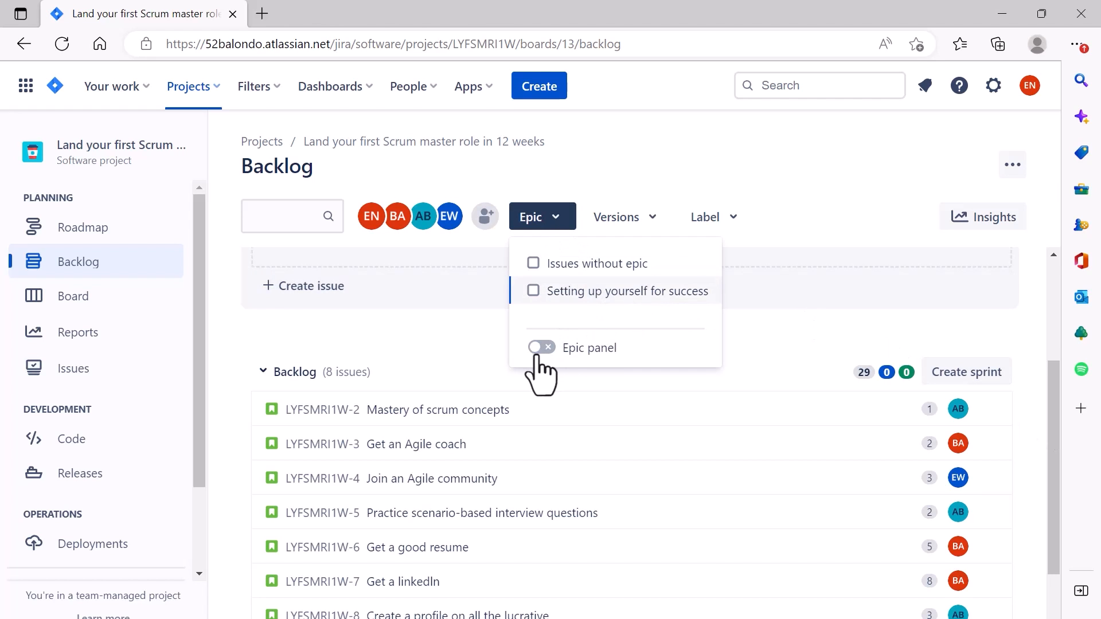
{"action": "left_click", "coordinate": [540, 347]}
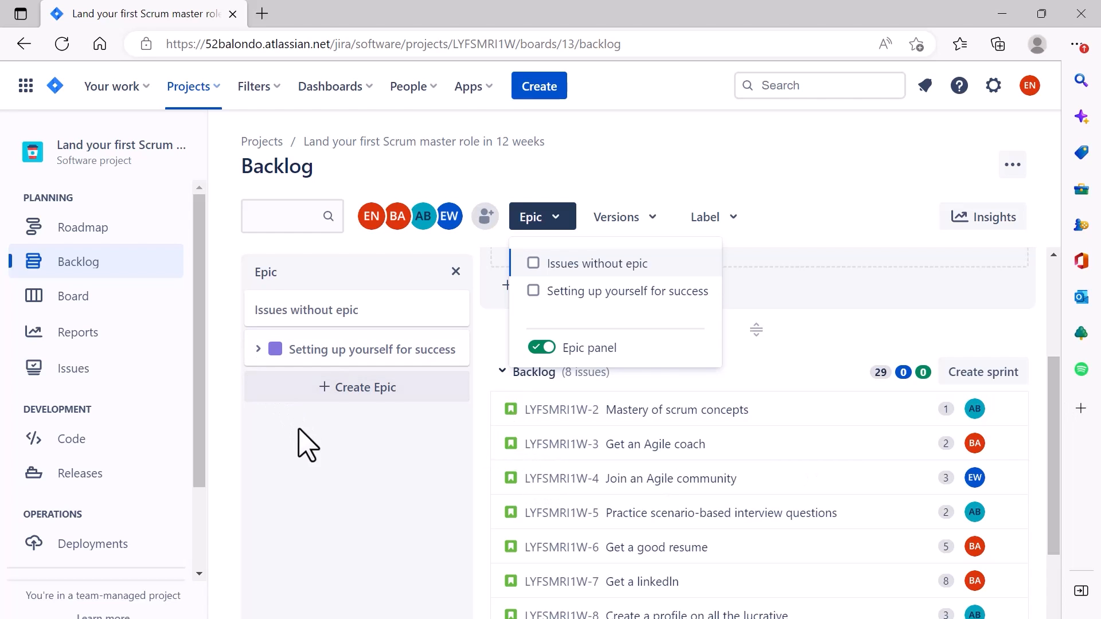
{"action": "left_click", "coordinate": [824, 172]}
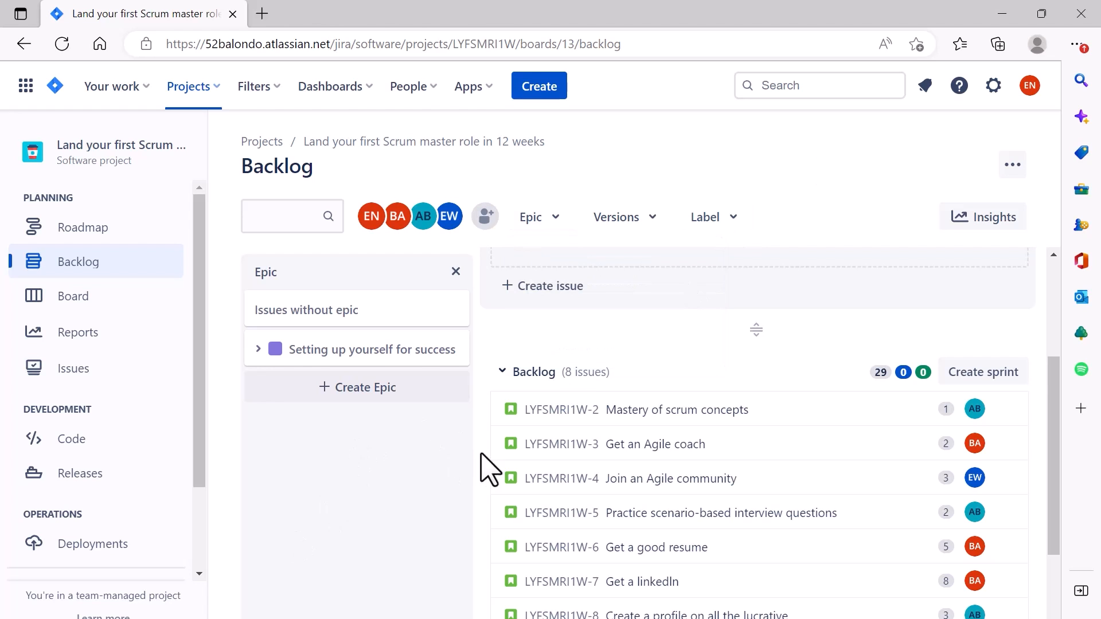
- Add the first five backlog stories, from "Mastery of scrum concepts" through "Get a good resume", to the epic "Setting up yourself for success"
{"action": "left_click_drag", "start_coordinate": [510, 416], "coordinate": [255, 352]}
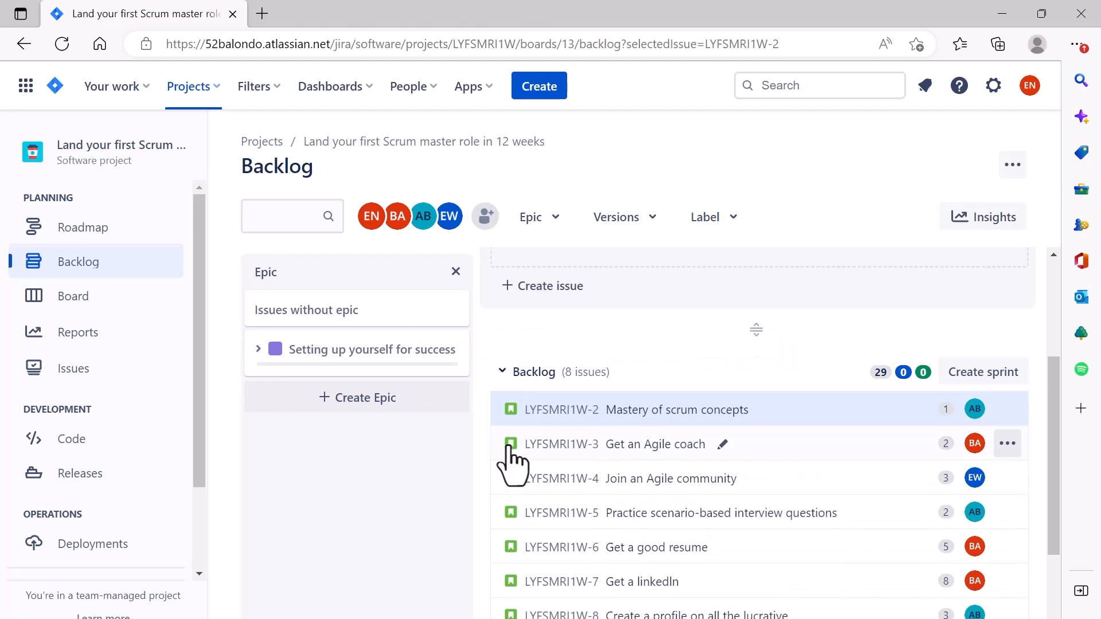
{"action": "left_click_drag", "start_coordinate": [510, 453], "coordinate": [259, 353]}
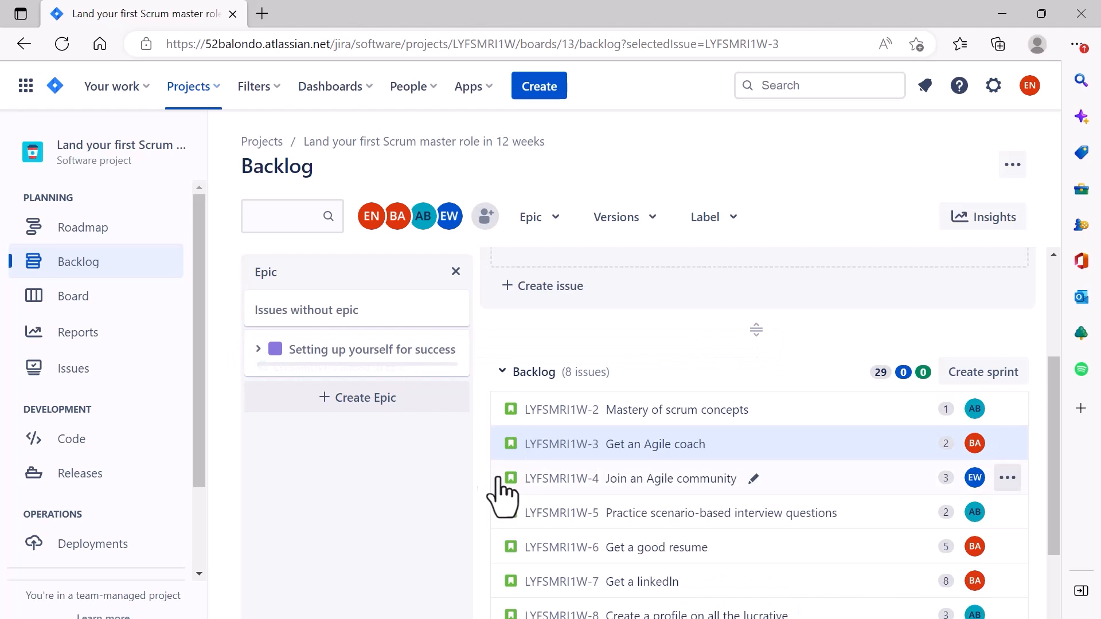
{"action": "left_click_drag", "start_coordinate": [504, 481], "coordinate": [253, 351]}
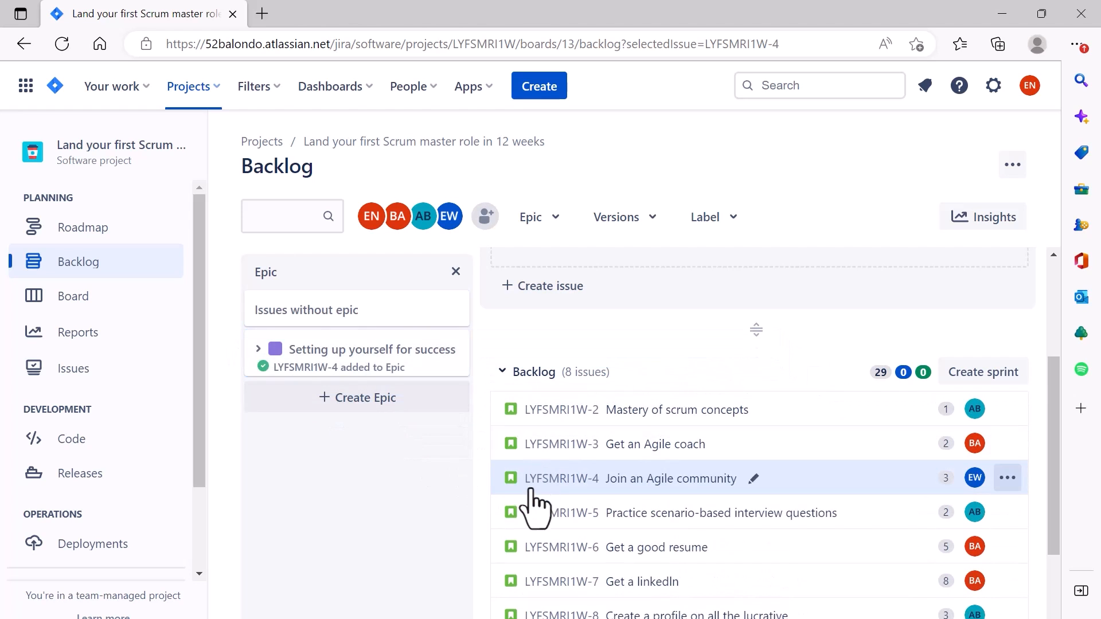
{"action": "left_click_drag", "start_coordinate": [517, 519], "coordinate": [255, 345]}
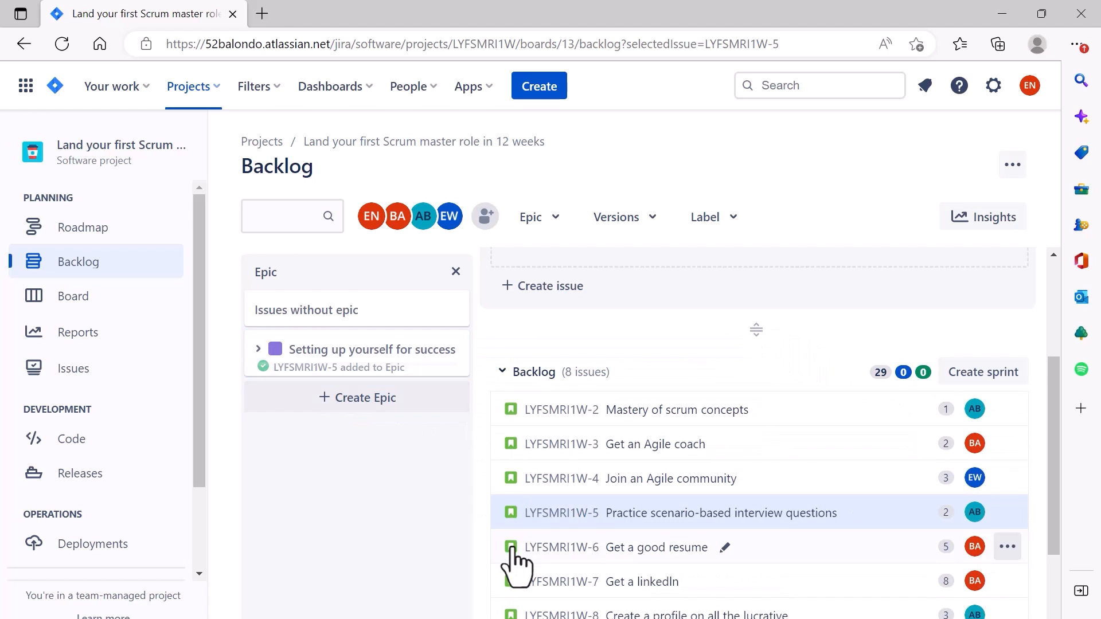
{"action": "left_click_drag", "start_coordinate": [512, 552], "coordinate": [256, 349]}
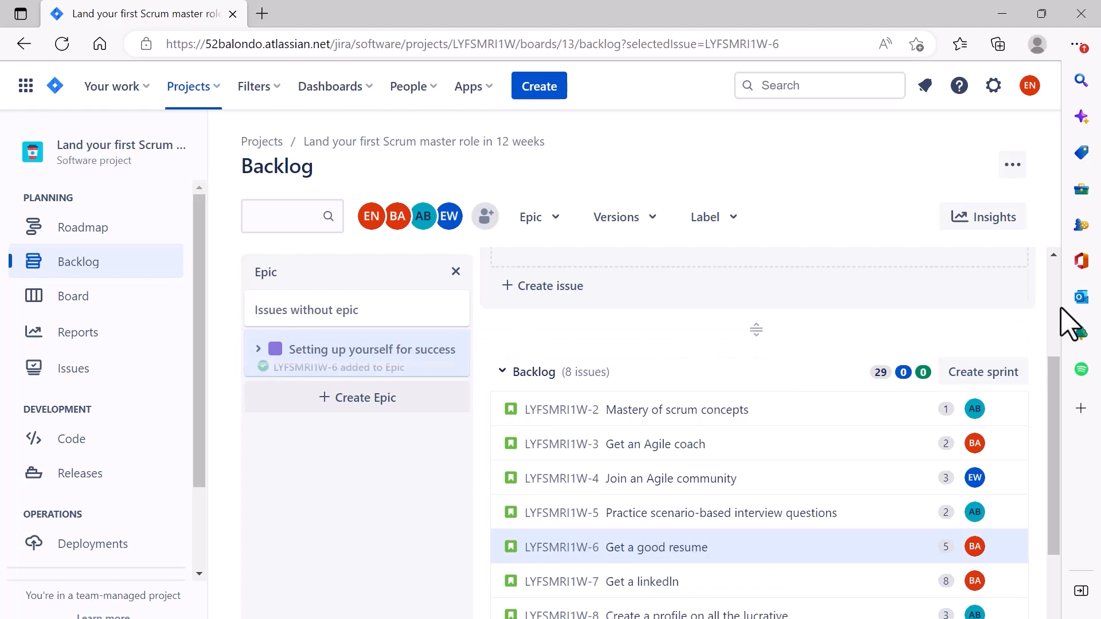
- Add "Get a linkedIn", "Create a profile on all the lucrative" and "Send out at least 25 applications daily" to the epic "Setting up yourself for success"
{"action": "left_click_drag", "start_coordinate": [1058, 380], "coordinate": [1058, 429]}
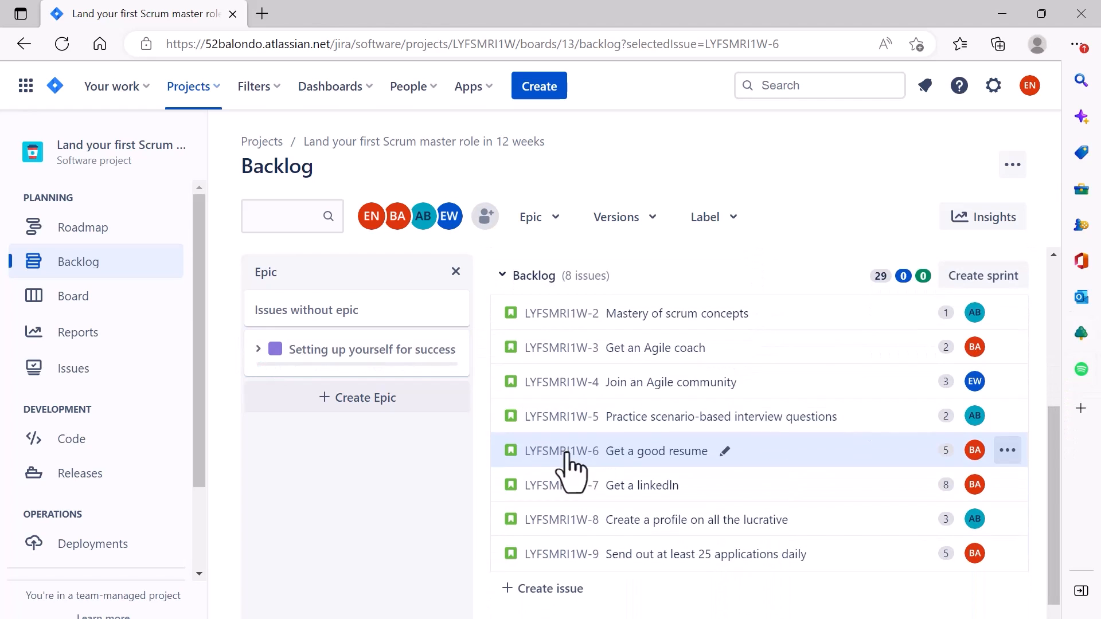
{"action": "left_click_drag", "start_coordinate": [510, 489], "coordinate": [254, 351]}
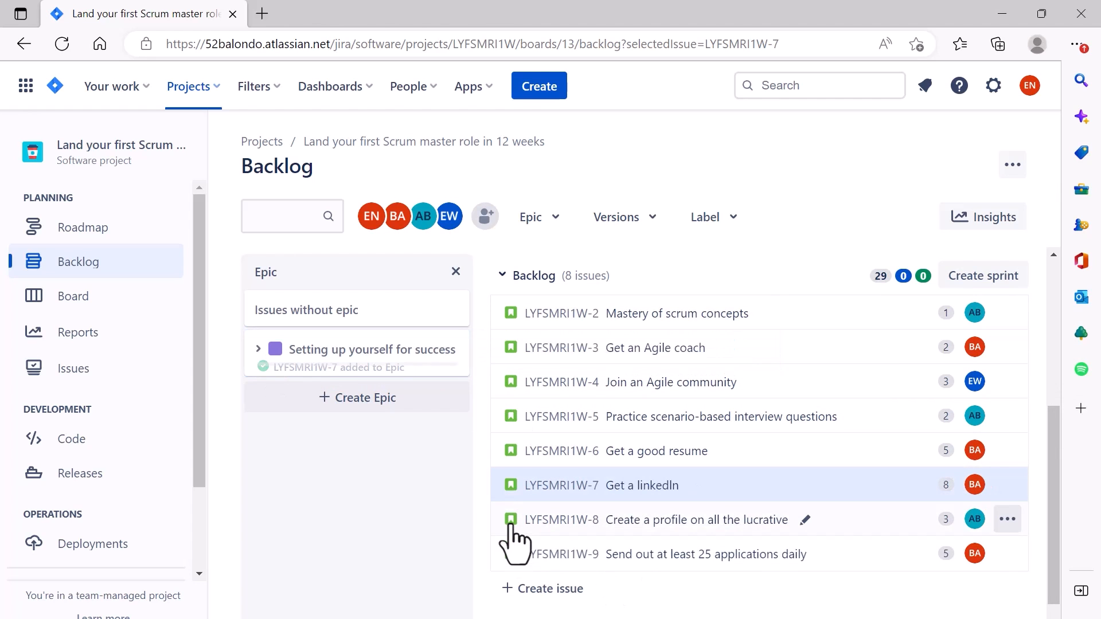
{"action": "left_click_drag", "start_coordinate": [512, 526], "coordinate": [255, 348]}
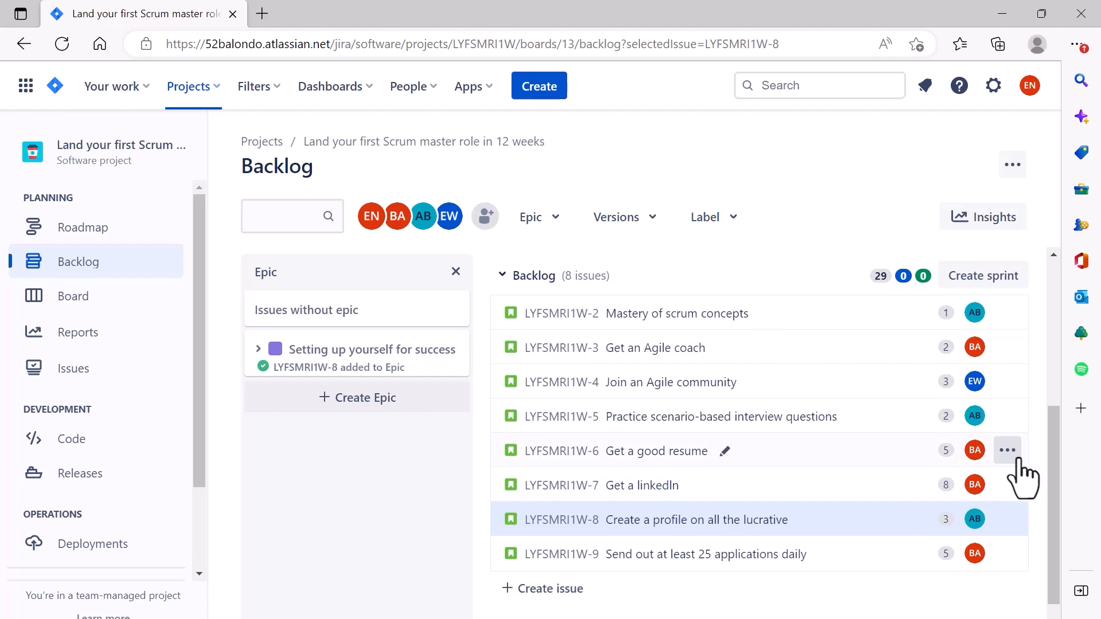
{"action": "scroll", "coordinate": [1061, 476], "scroll_direction": "down", "scroll_amount": 1}
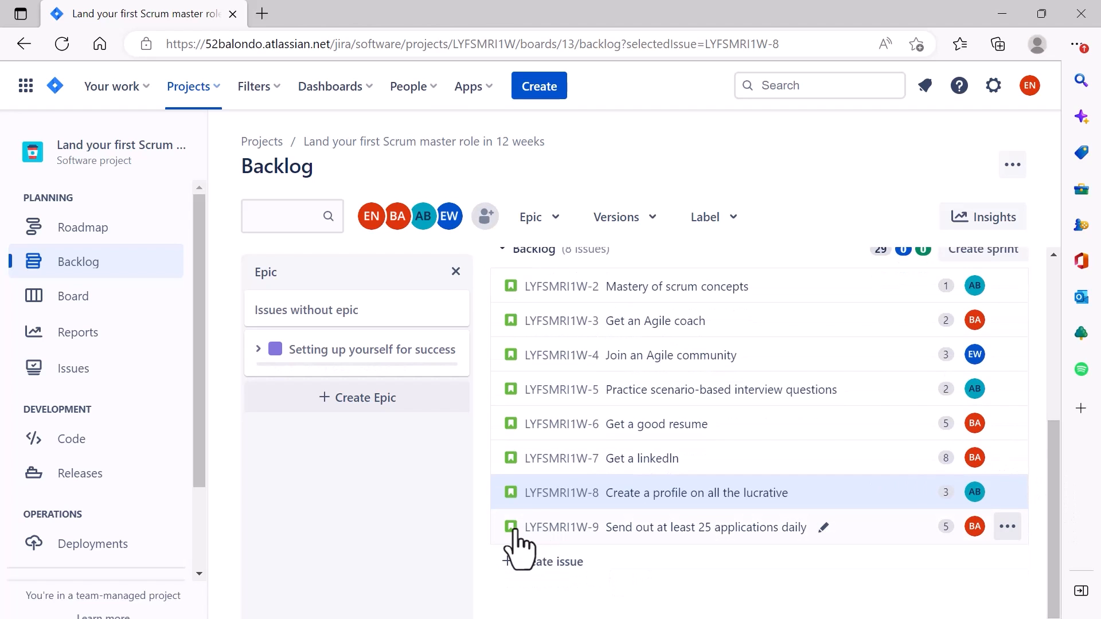
{"action": "left_click_drag", "start_coordinate": [419, 495], "coordinate": [248, 350]}
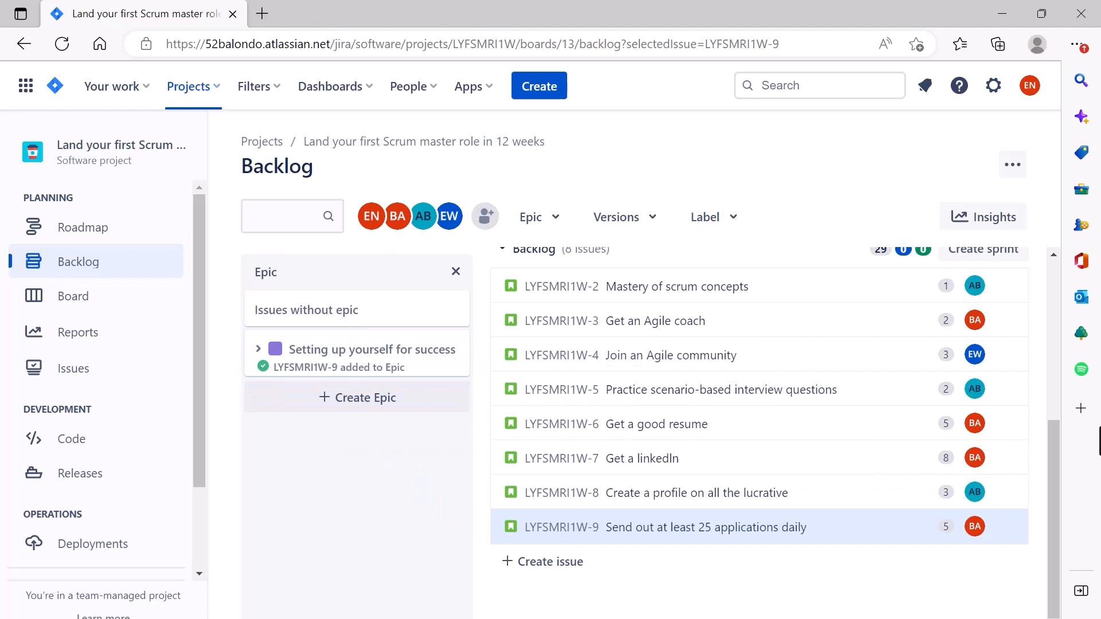
- Look over the backlog stories and hide the epic panel
{"action": "left_click_drag", "start_coordinate": [1057, 496], "coordinate": [1072, 400]}
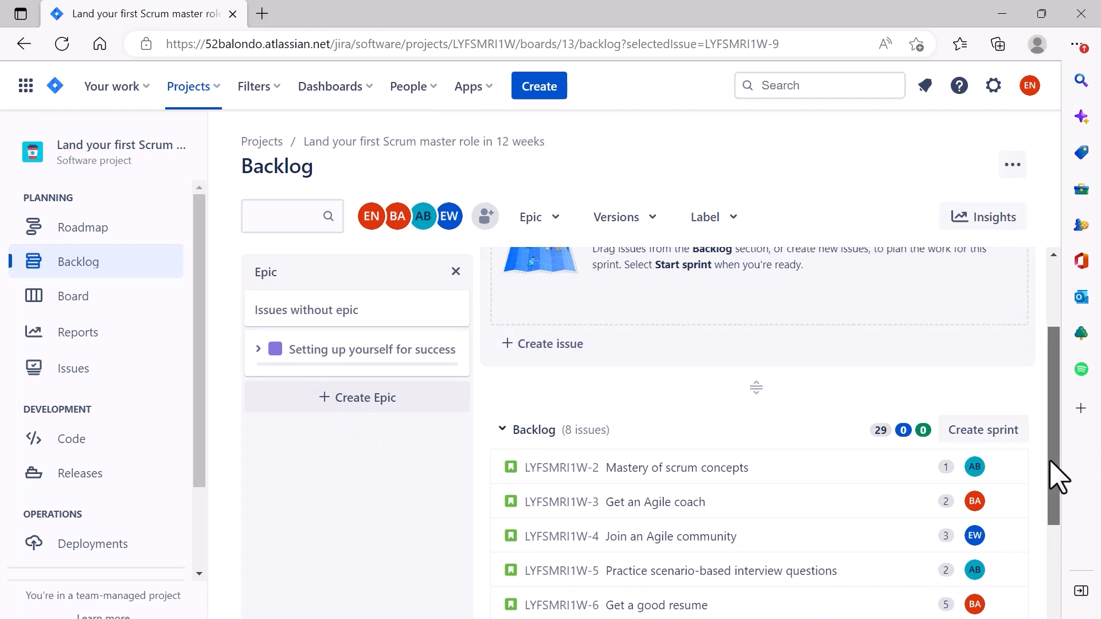
{"action": "left_click_drag", "start_coordinate": [1062, 474], "coordinate": [1043, 514]}
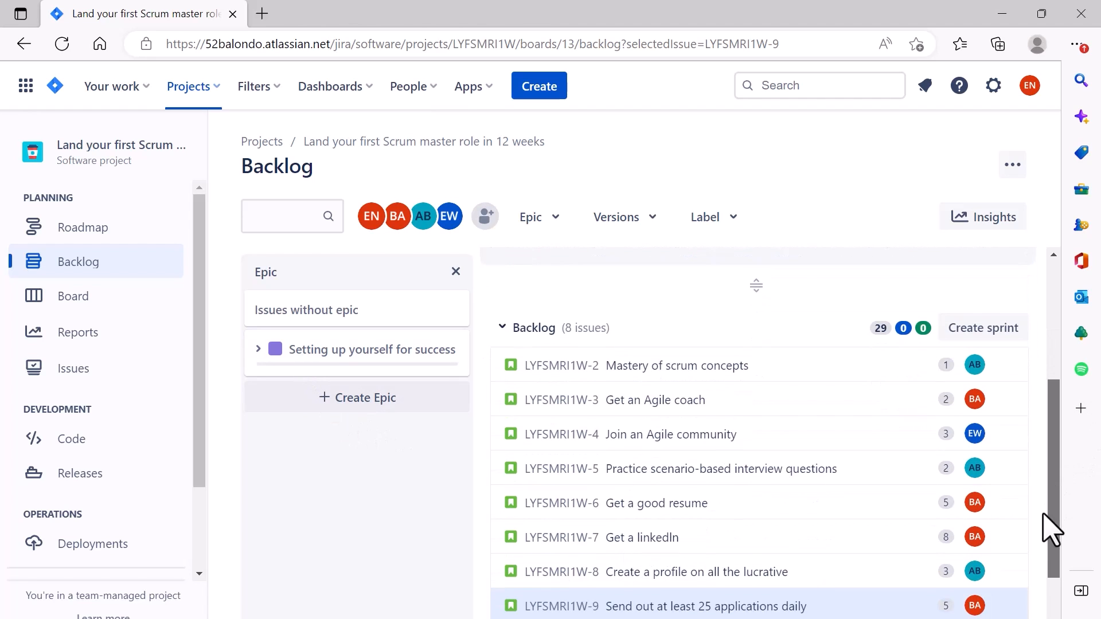
{"action": "left_click", "coordinate": [456, 272]}
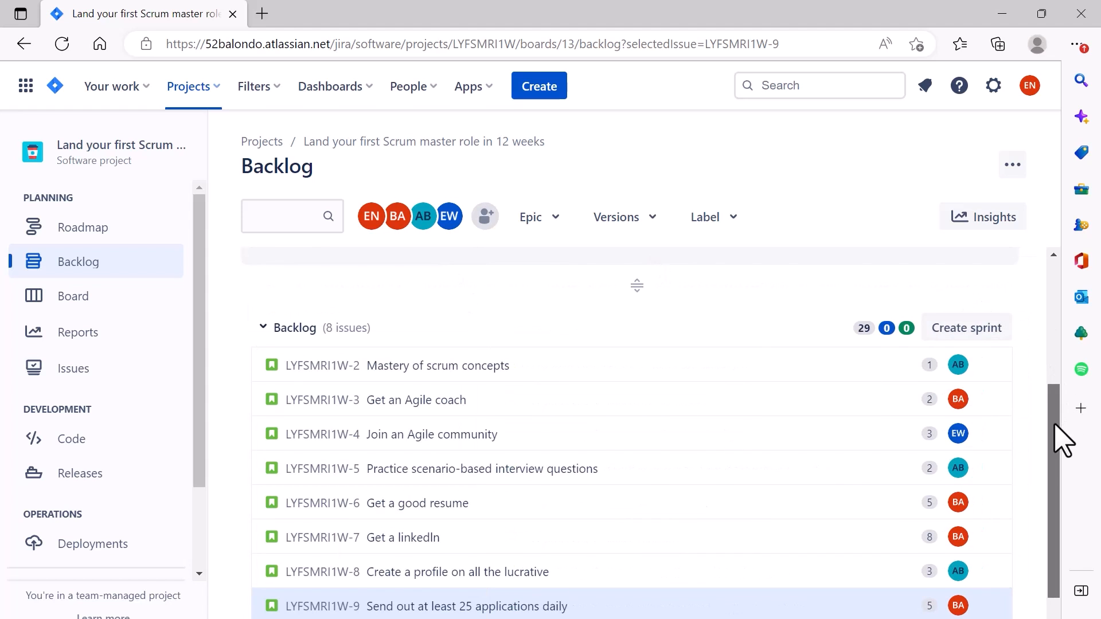
- Edit LYFSMRI1 Sprint 1 to a 2-week duration starting 12/12/2022 and save the sprint
{"action": "left_click_drag", "start_coordinate": [1057, 437], "coordinate": [1052, 275]}
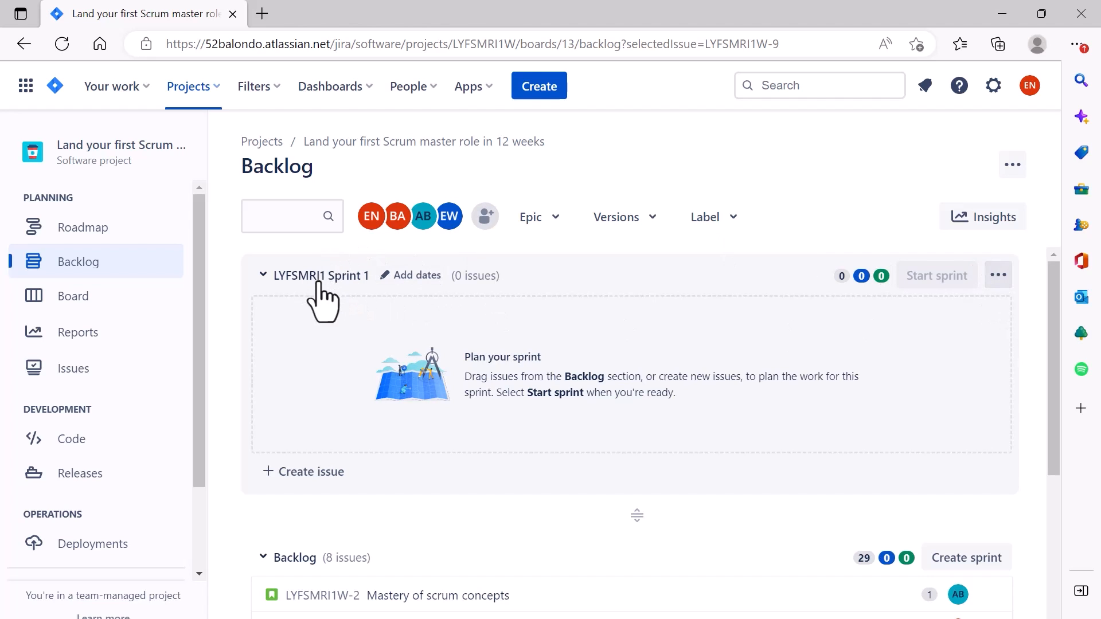
{"action": "left_click", "coordinate": [998, 275]}
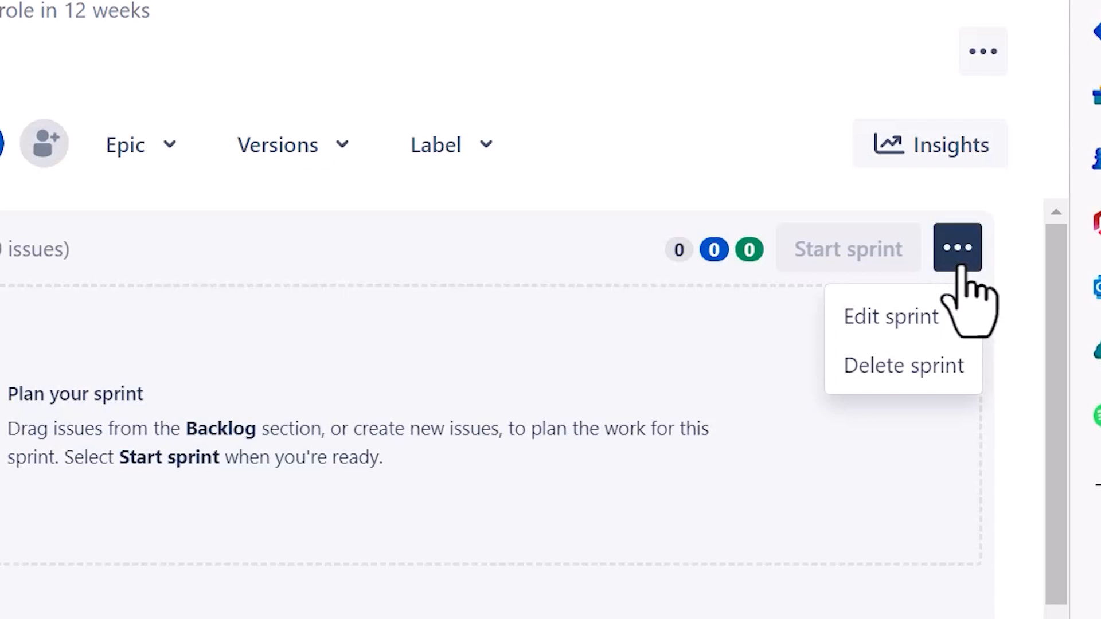
{"action": "left_click", "coordinate": [886, 321]}
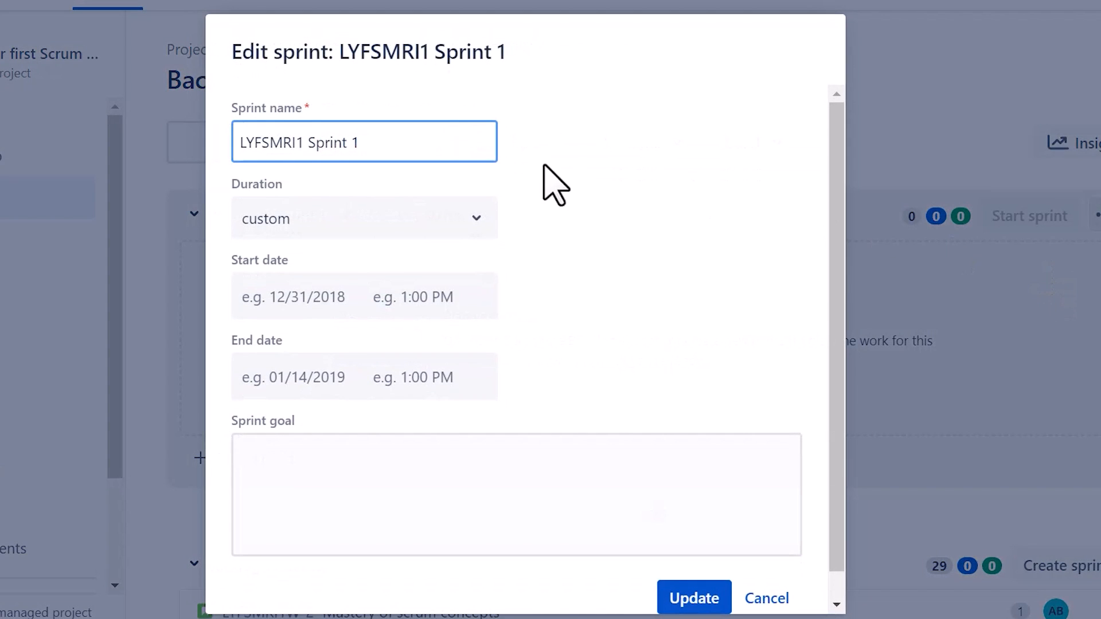
{"action": "left_click", "coordinate": [429, 219]}
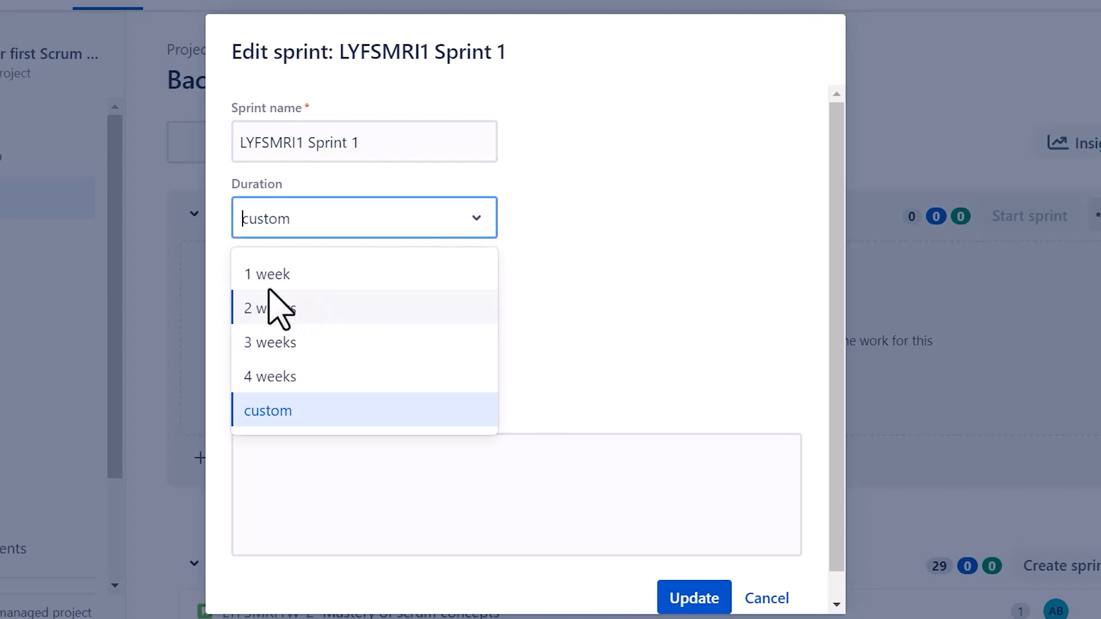
{"action": "left_click", "coordinate": [281, 313]}
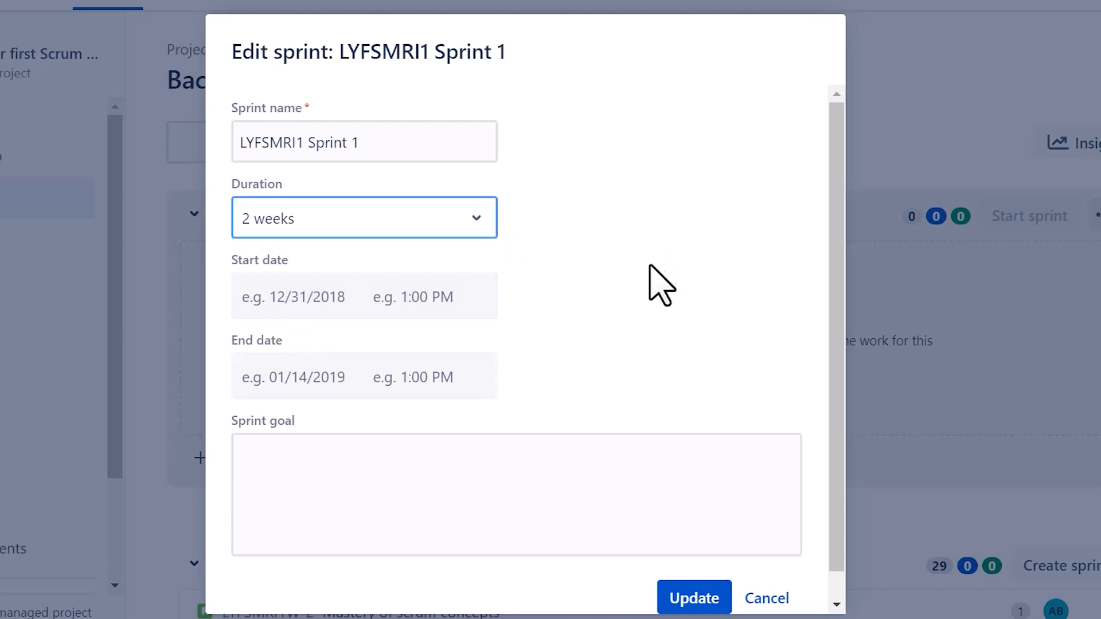
{"action": "left_click", "coordinate": [328, 321]}
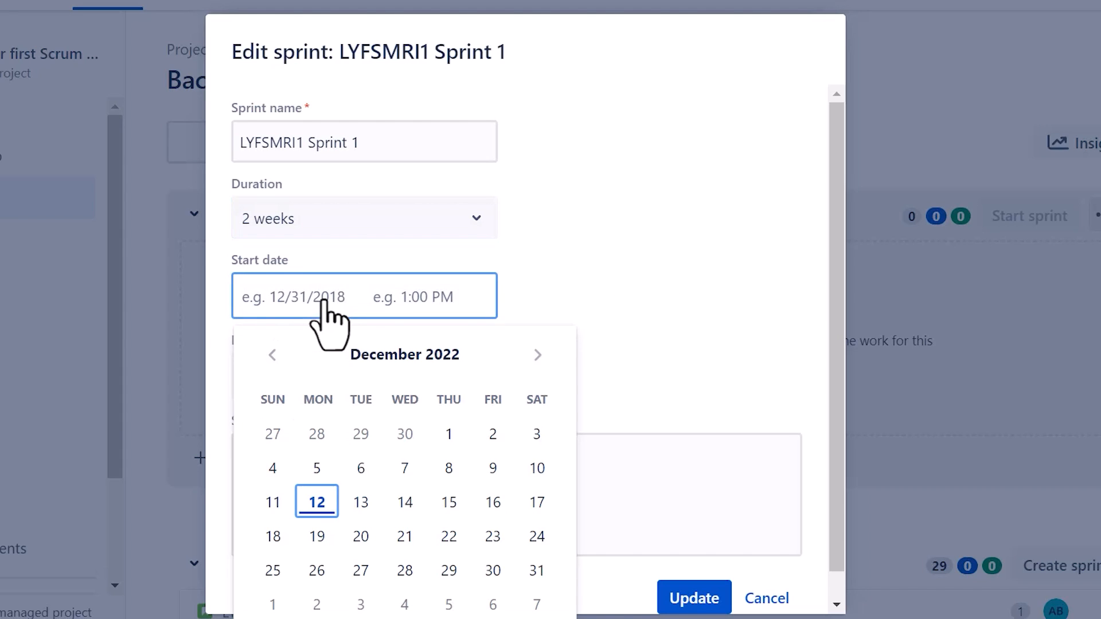
{"action": "left_click", "coordinate": [315, 504]}
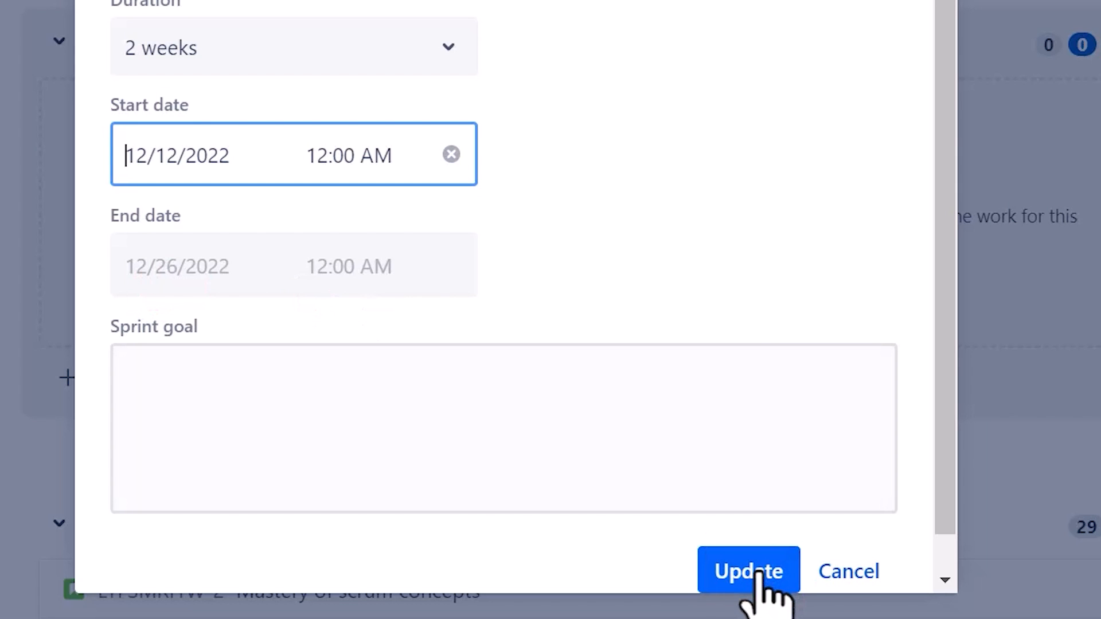
{"action": "left_click", "coordinate": [759, 574]}
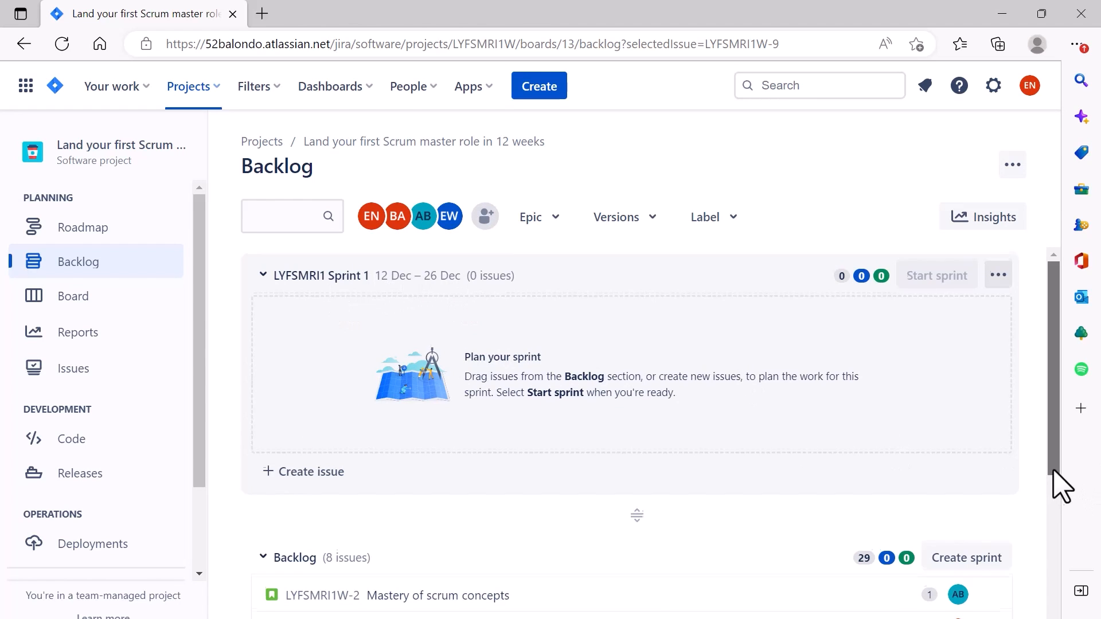
- Create a second sprint from the backlog
{"action": "scroll", "coordinate": [1057, 479], "scroll_direction": "down", "scroll_amount": 2}
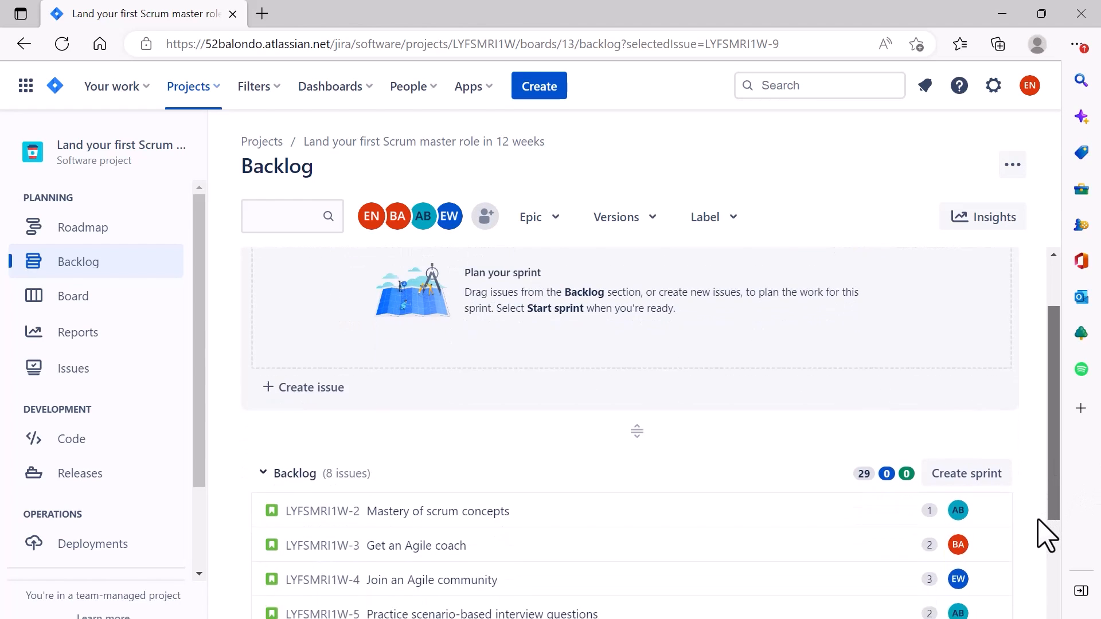
{"action": "left_click", "coordinate": [975, 459]}
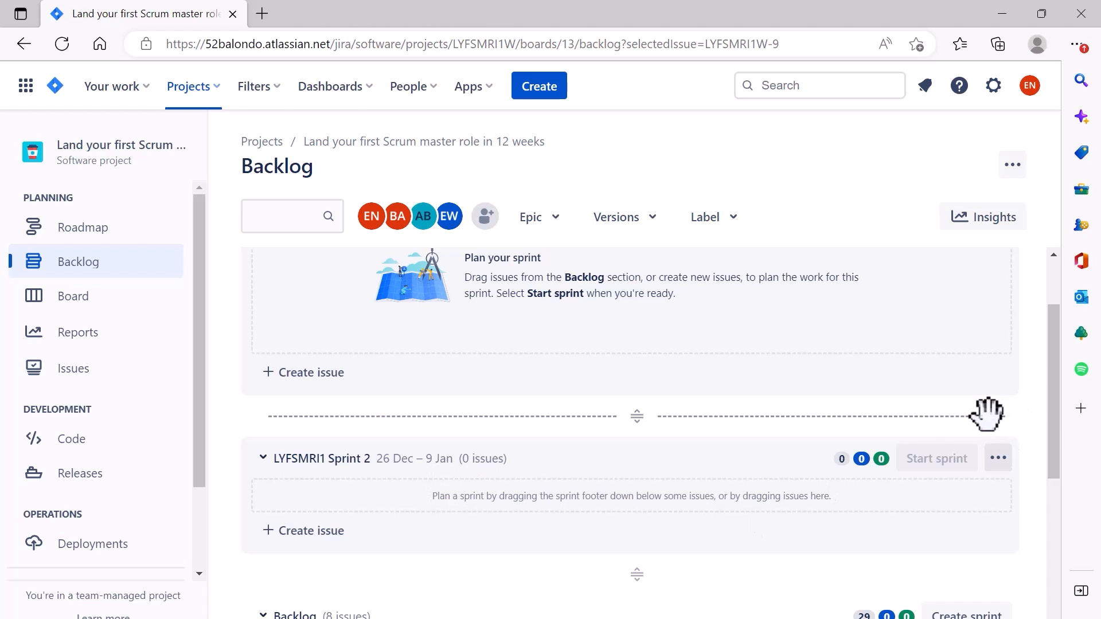
{"action": "left_click_drag", "start_coordinate": [1057, 423], "coordinate": [1027, 551]}
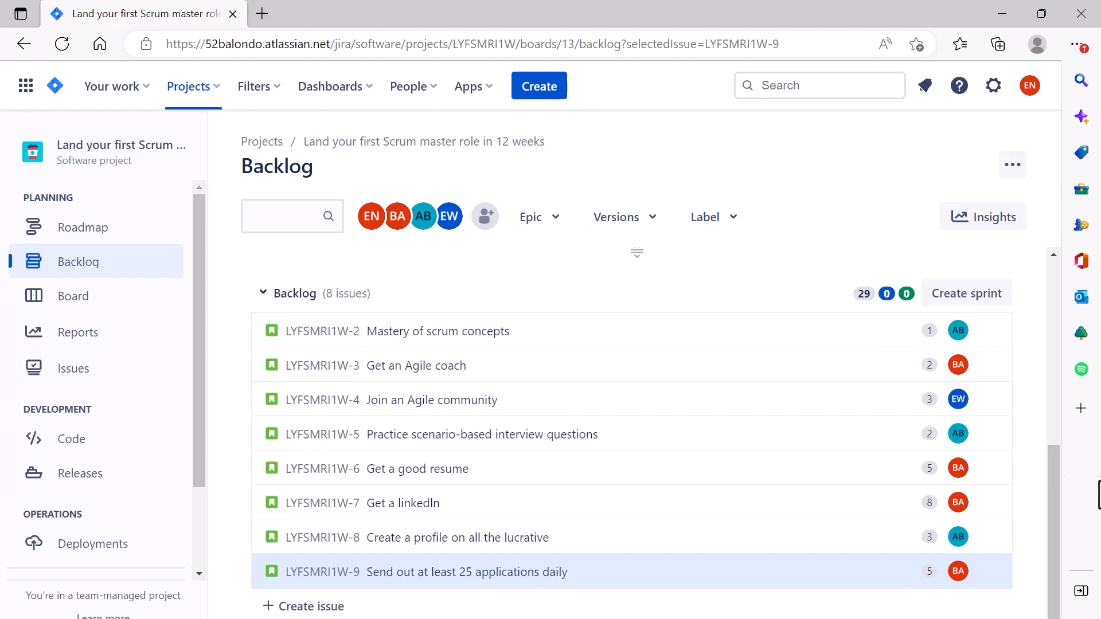
- Move the stories "Mastery of scrum concepts" and "Get an Agile coach" from the backlog into LYFSMRI1 Sprint 1
{"action": "left_click_drag", "start_coordinate": [1057, 516], "coordinate": [1059, 451]}
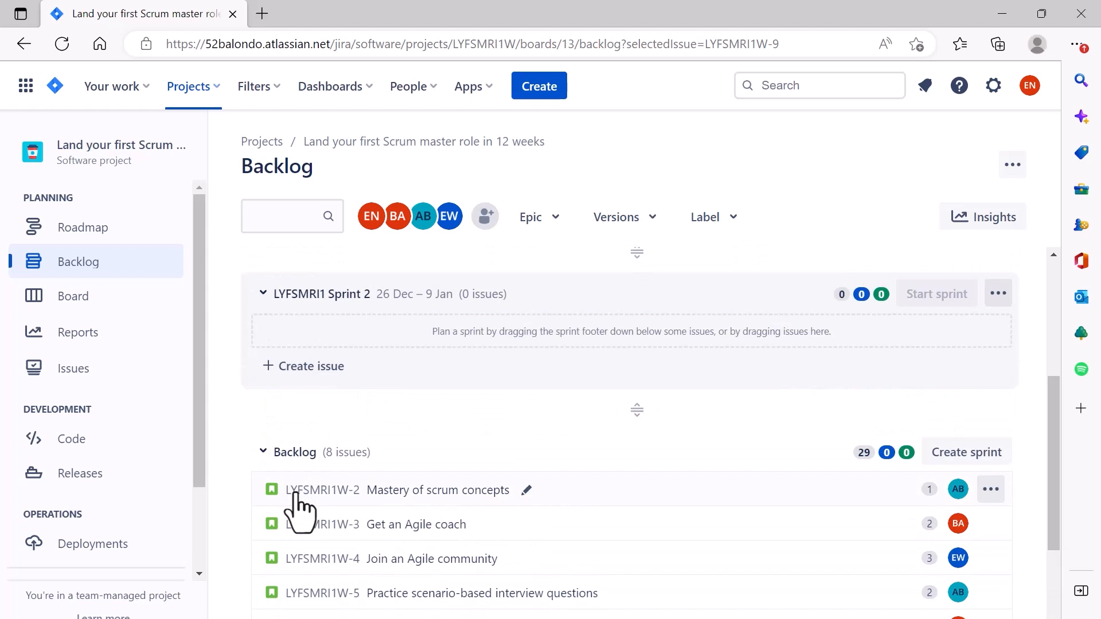
{"action": "left_click_drag", "start_coordinate": [304, 488], "coordinate": [310, 312]}
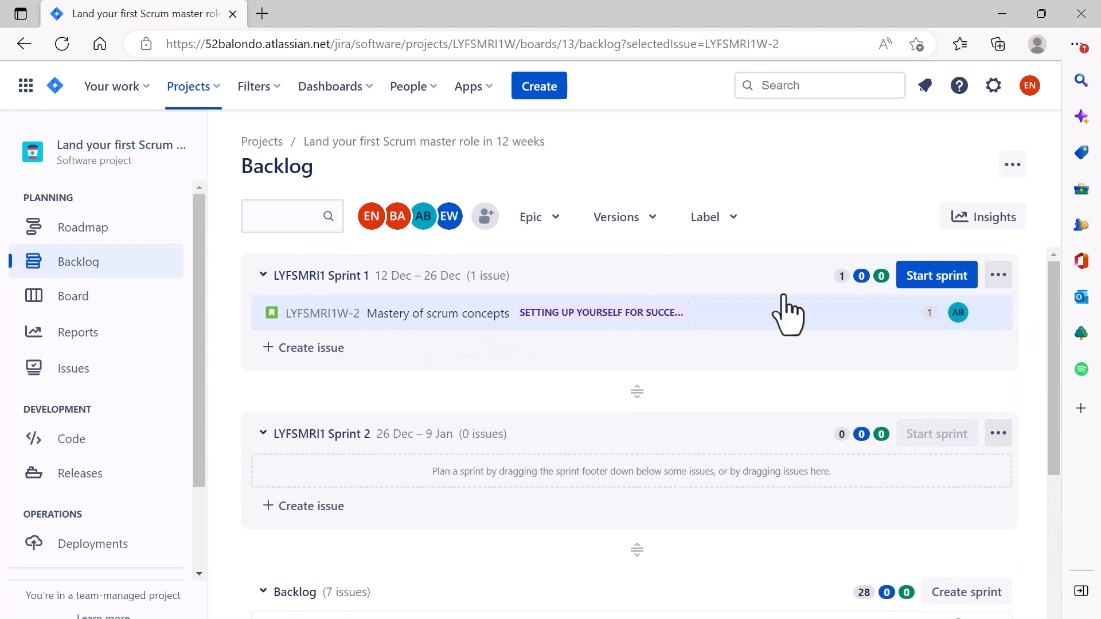
{"action": "scroll", "coordinate": [1062, 418], "scroll_direction": "down", "scroll_amount": 5}
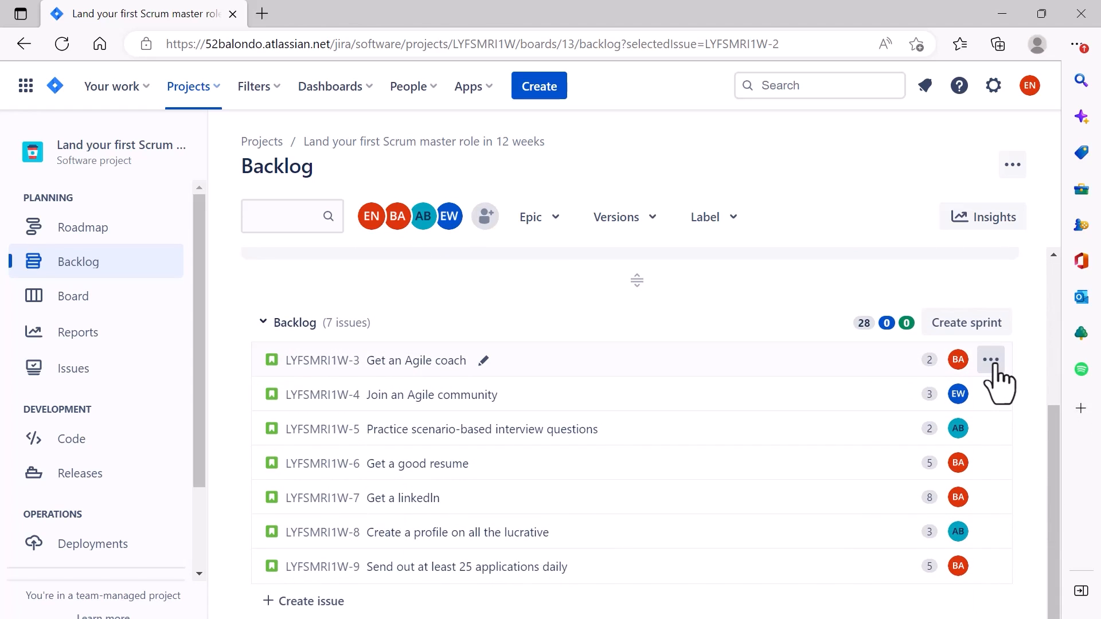
{"action": "left_click", "coordinate": [992, 360]}
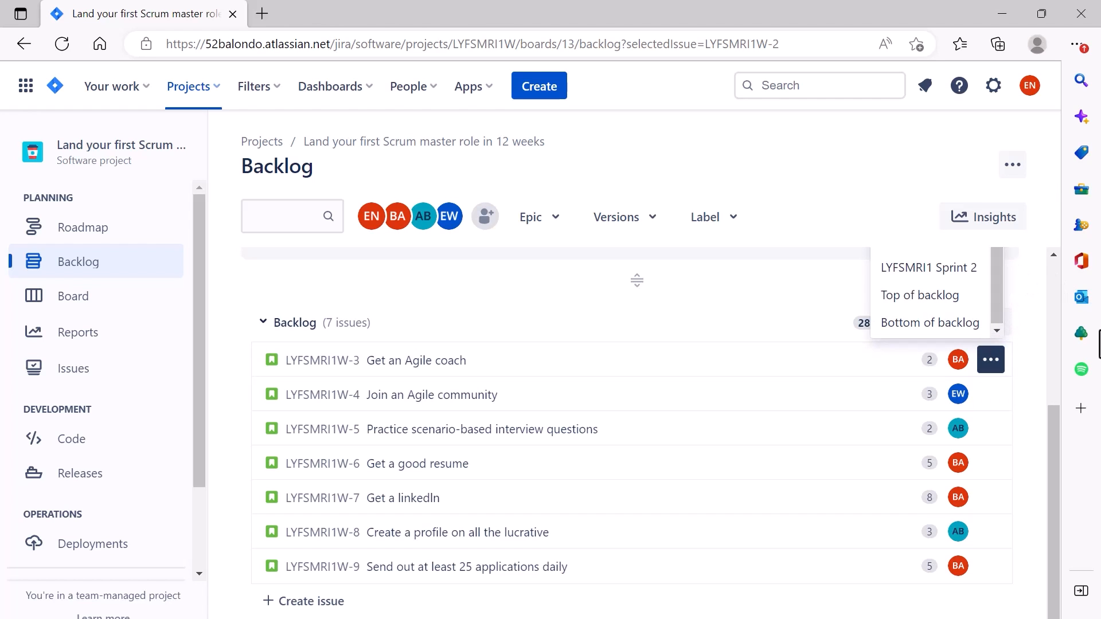
{"action": "scroll", "coordinate": [1062, 380], "scroll_direction": "up", "scroll_amount": 2}
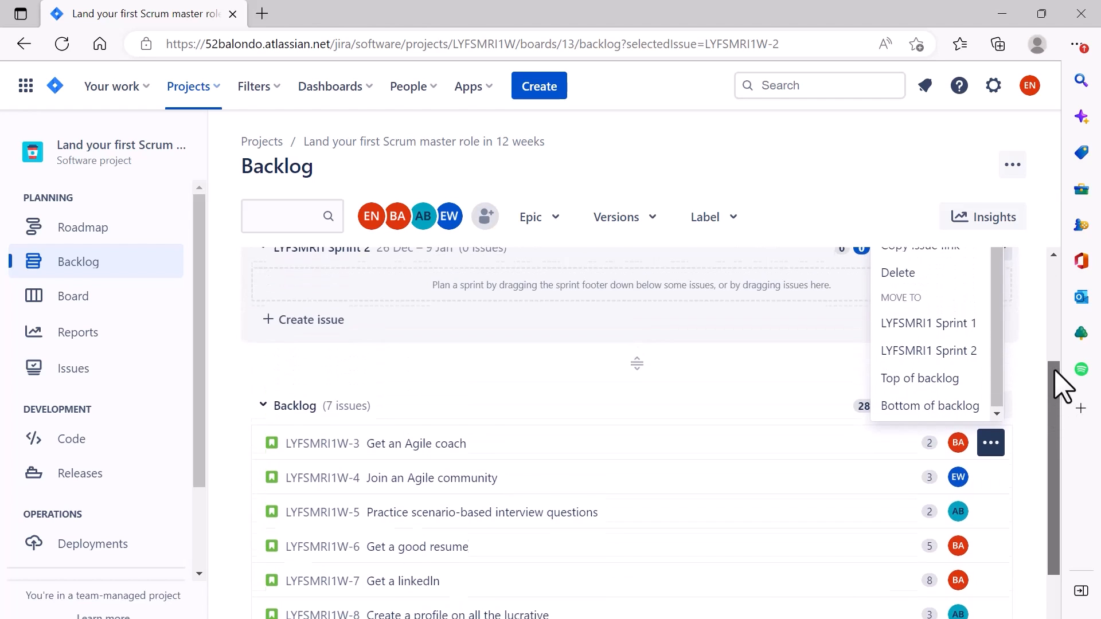
{"action": "left_click", "coordinate": [941, 335]}
- Move "Join an Agile community" and "Practice scenario-based interview questions" into LYFSMRI1 Sprint 1 and review both the sprint and the backlog
{"action": "left_click", "coordinate": [992, 456]}
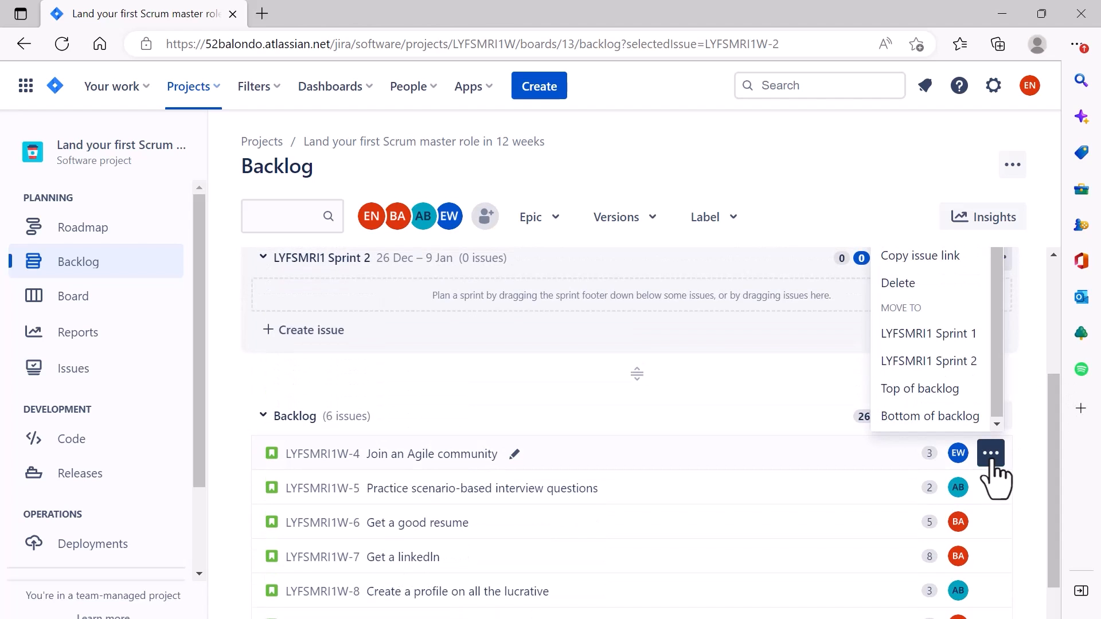
{"action": "left_click", "coordinate": [950, 337]}
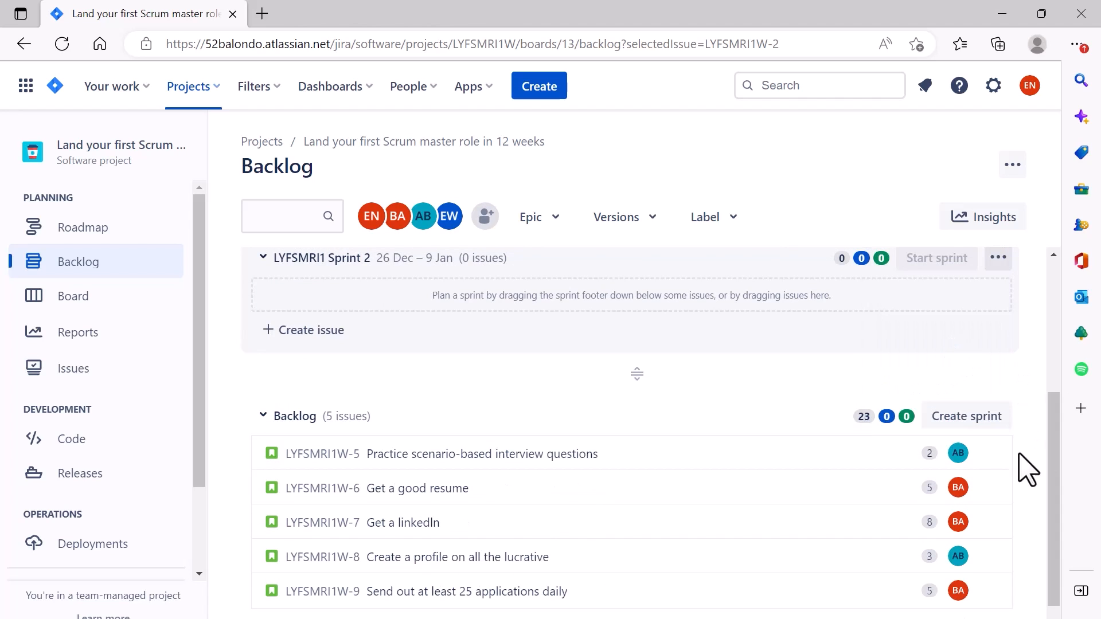
{"action": "left_click", "coordinate": [992, 453]}
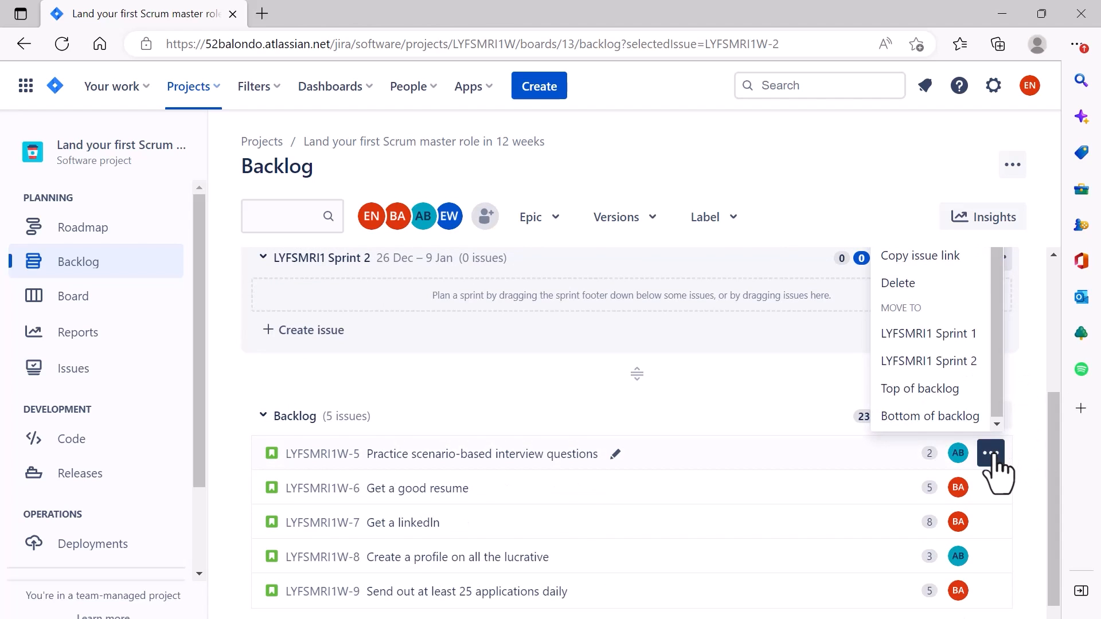
{"action": "left_click", "coordinate": [945, 336]}
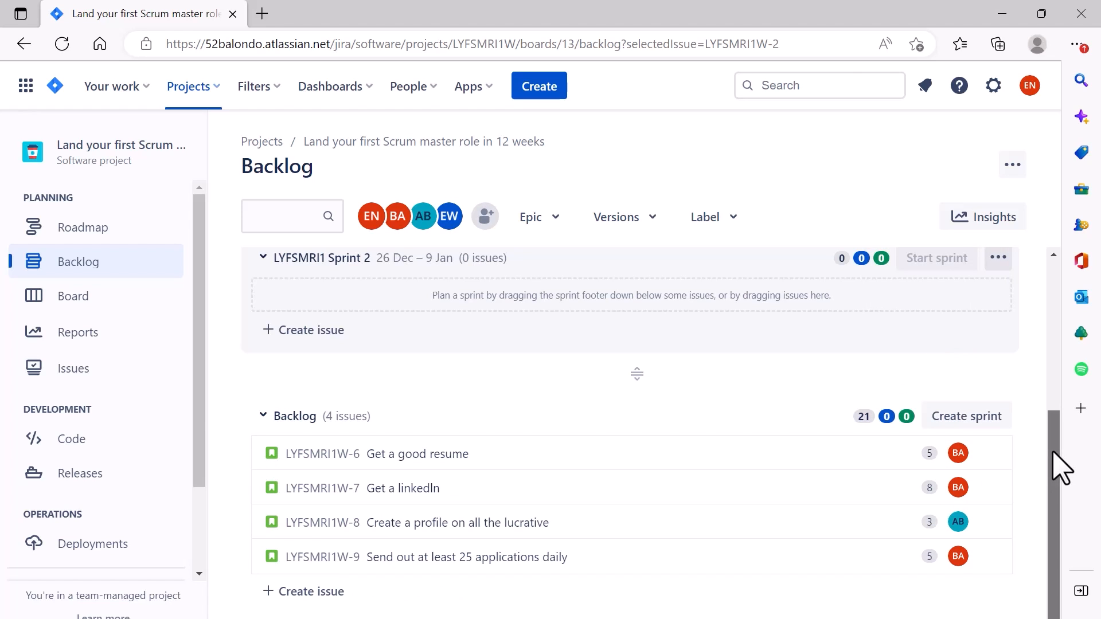
{"action": "left_click_drag", "start_coordinate": [1053, 450], "coordinate": [1060, 300]}
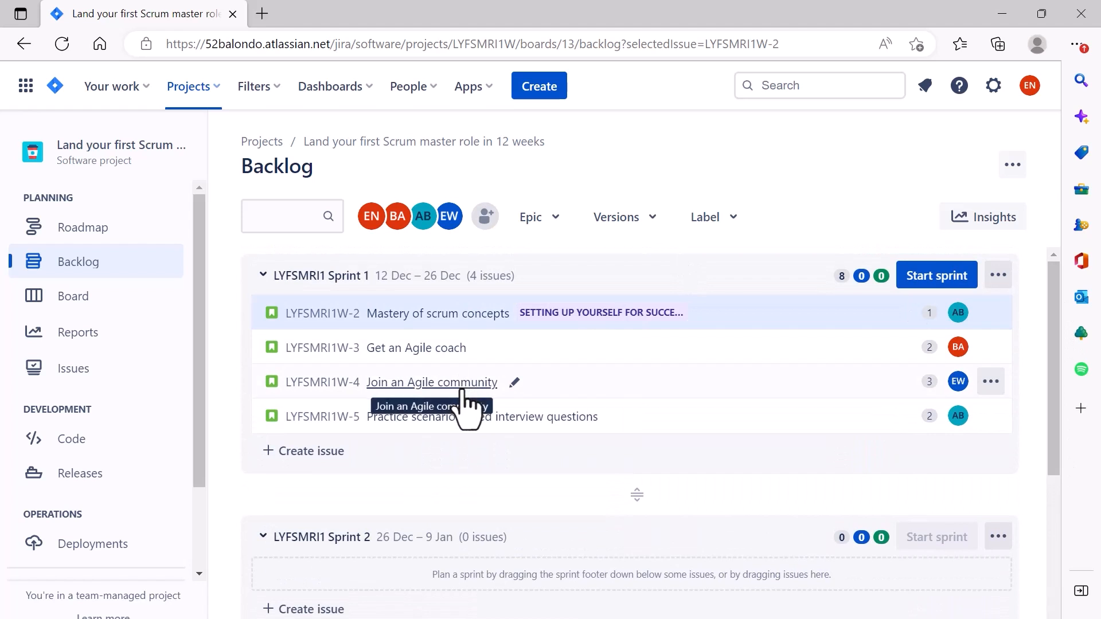
{"action": "left_click_drag", "start_coordinate": [1054, 380], "coordinate": [1037, 541]}
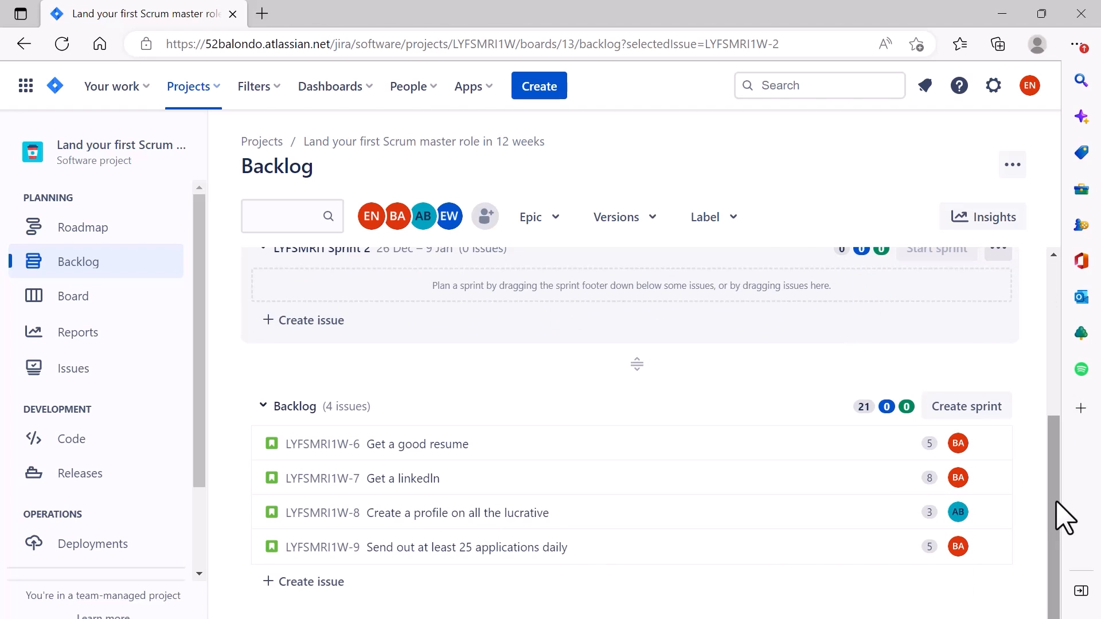
- Move the stories "Get a good resume" and "Get a linkedIn" from the backlog into LYFSMRI1 Sprint 2
{"action": "left_click_drag", "start_coordinate": [1057, 503], "coordinate": [1057, 464]}
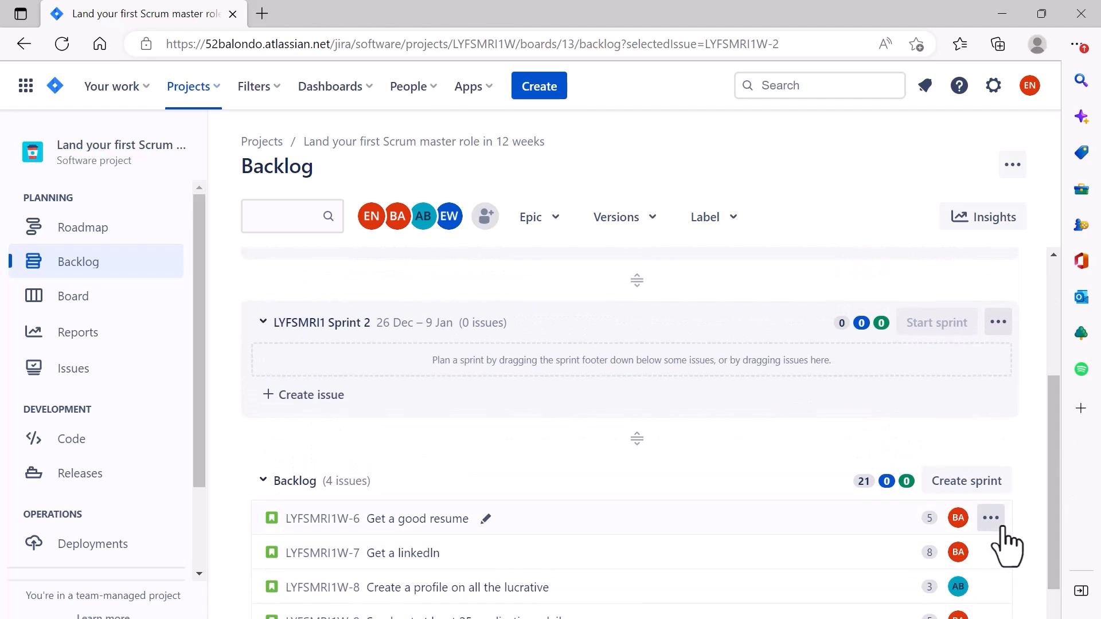
{"action": "left_click", "coordinate": [991, 519]}
{"action": "left_click", "coordinate": [965, 426]}
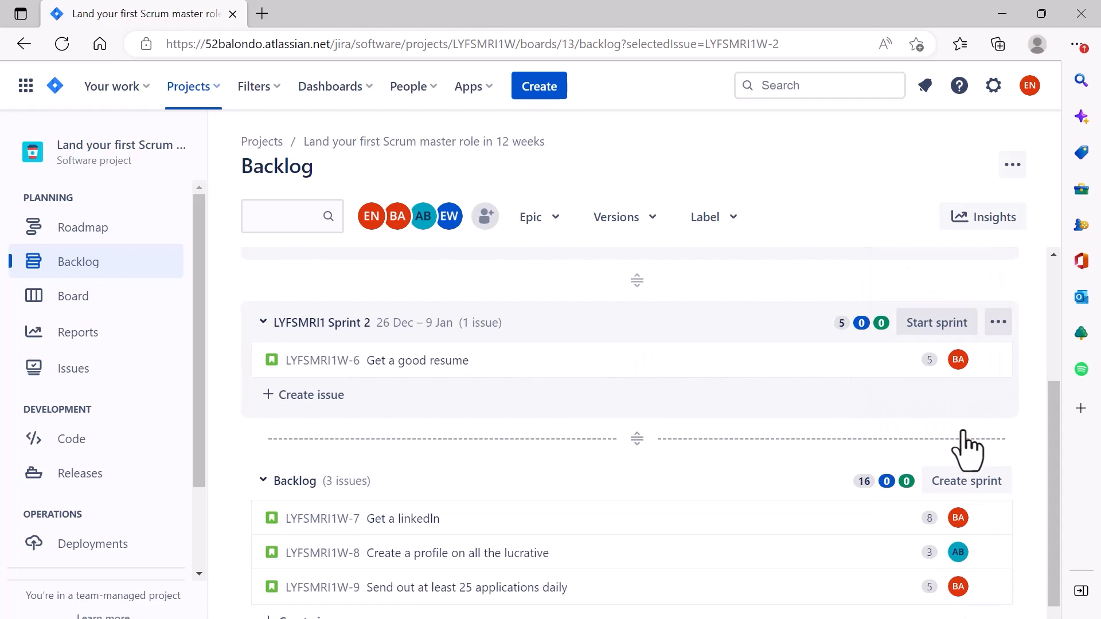
{"action": "left_click", "coordinate": [990, 519]}
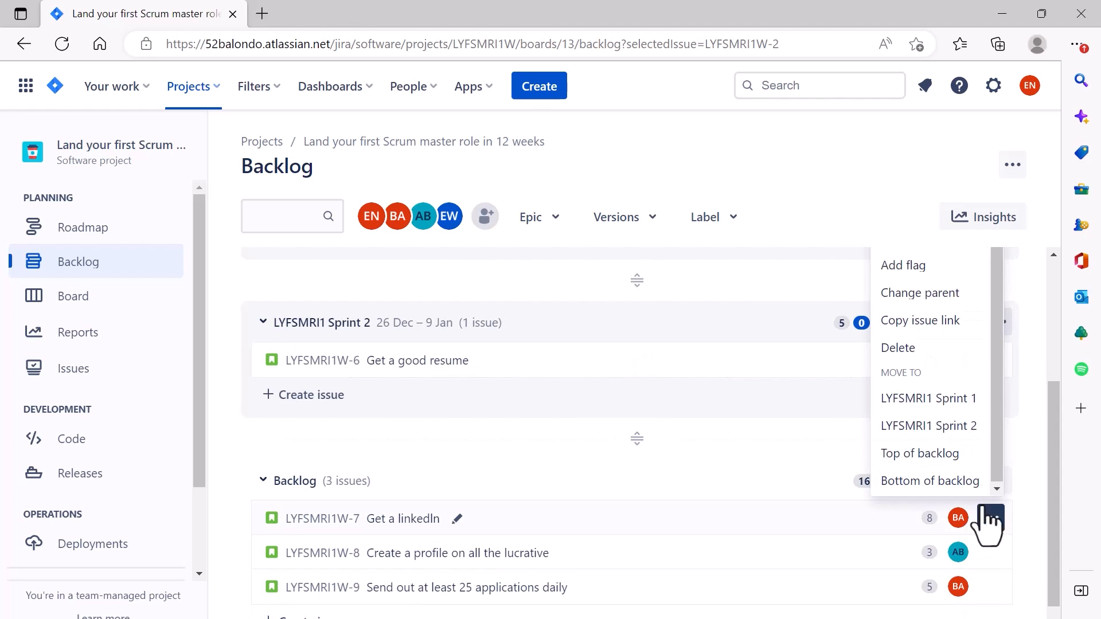
{"action": "left_click", "coordinate": [967, 429]}
- Move "Create a profile on all the lucrative" and "Send out at least 25 applications daily" into LYFSMRI1 Sprint 2 and review both sprints
{"action": "left_click", "coordinate": [990, 554]}
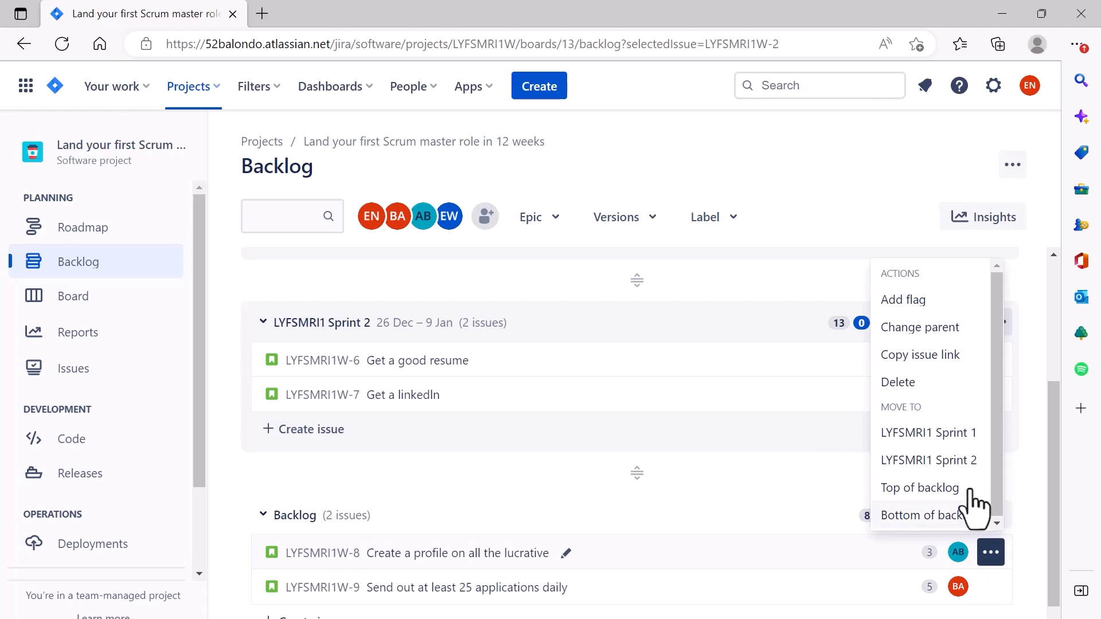
{"action": "left_click", "coordinate": [958, 459]}
{"action": "left_click", "coordinate": [991, 587]}
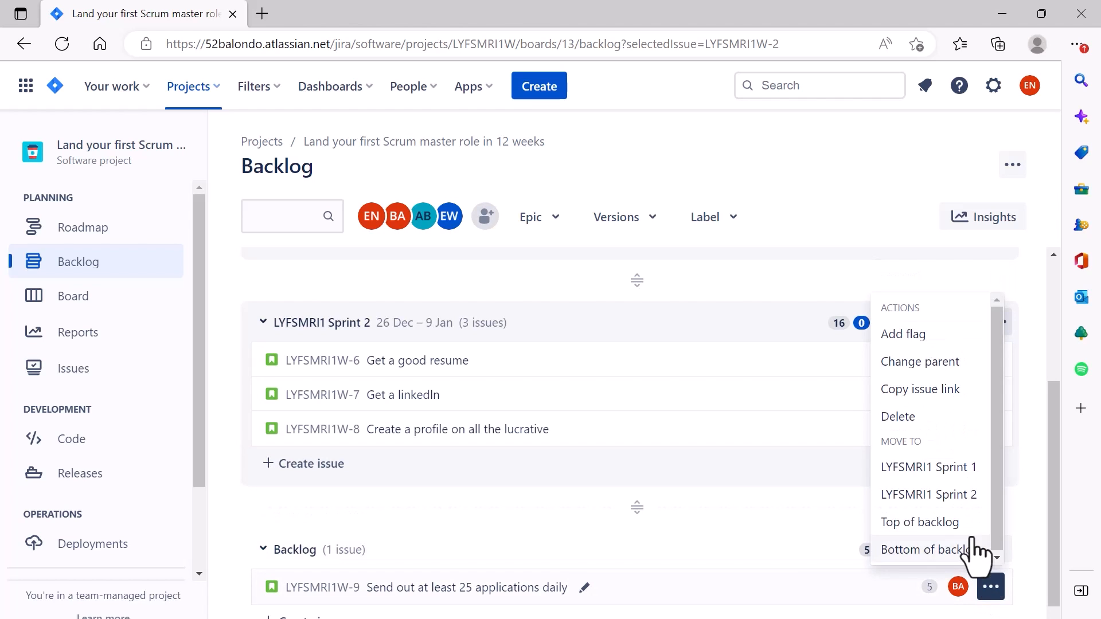
{"action": "left_click", "coordinate": [963, 495]}
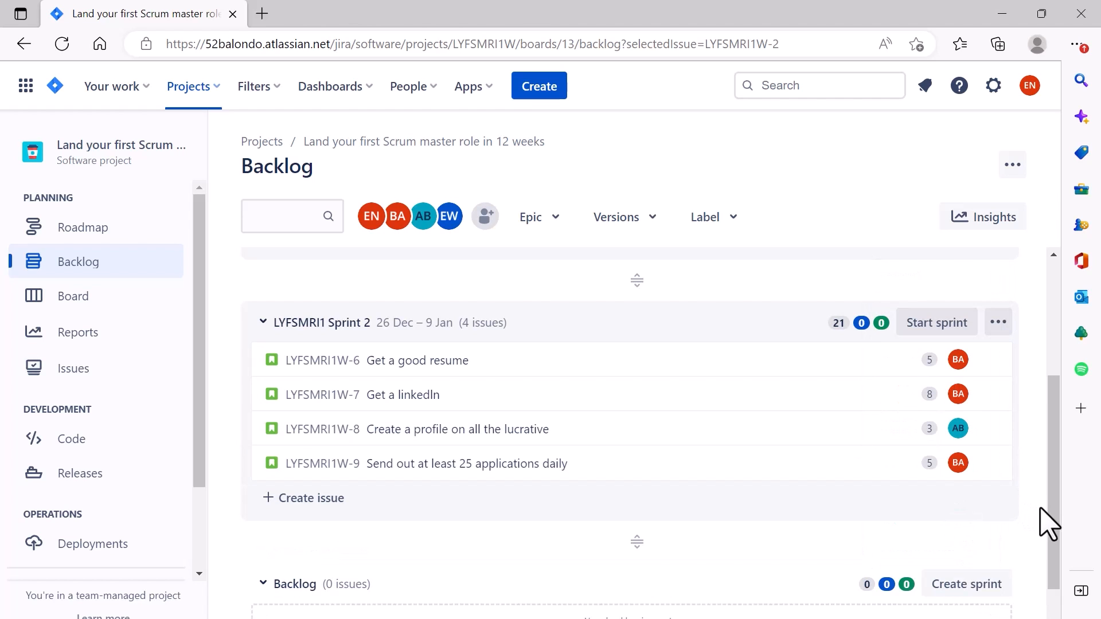
{"action": "left_click_drag", "start_coordinate": [1051, 511], "coordinate": [1075, 351]}
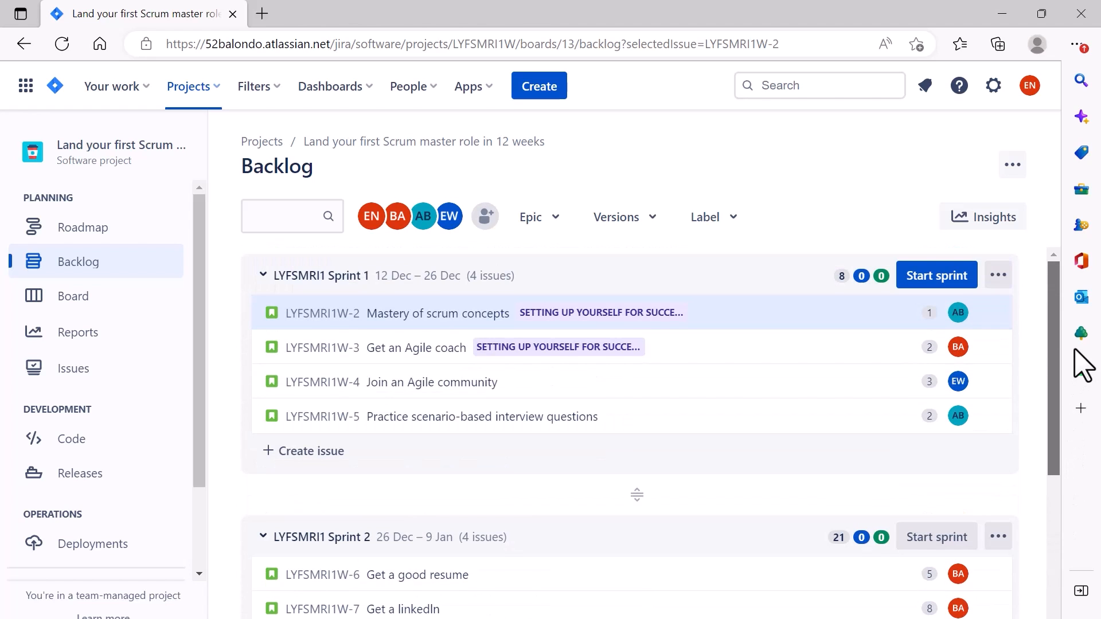
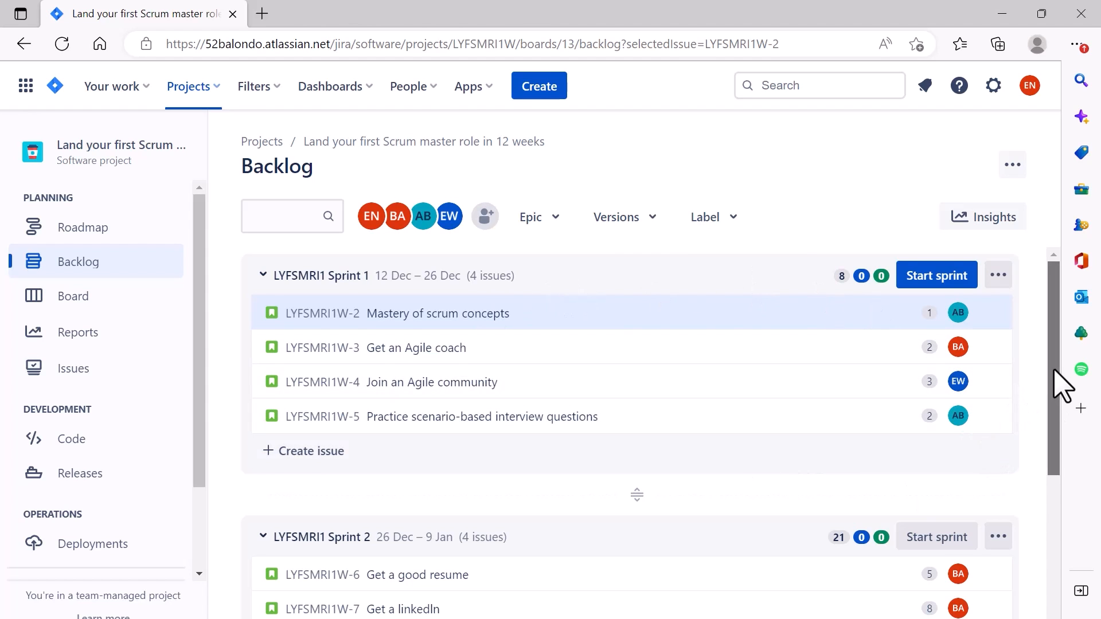
{"action": "left_click_drag", "start_coordinate": [1060, 384], "coordinate": [1061, 356]}
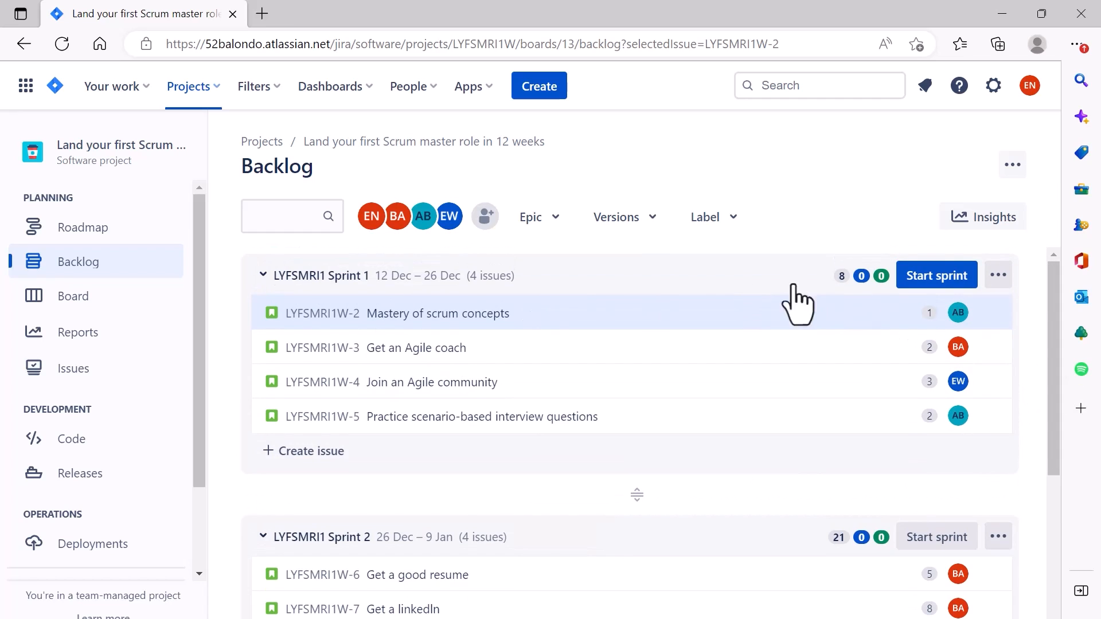
- Start LYFSMRI1 Sprint 1 with the sprint goal "bbbbb" and dismiss the notification
{"action": "mouse_move", "coordinate": [567, 296]}
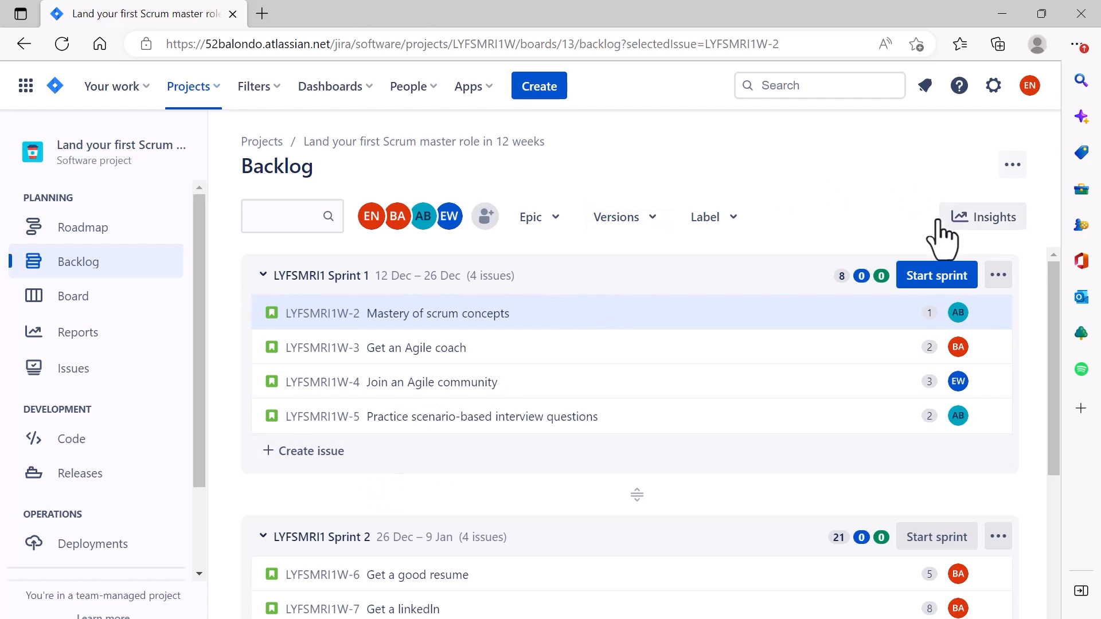
{"action": "left_click", "coordinate": [924, 287]}
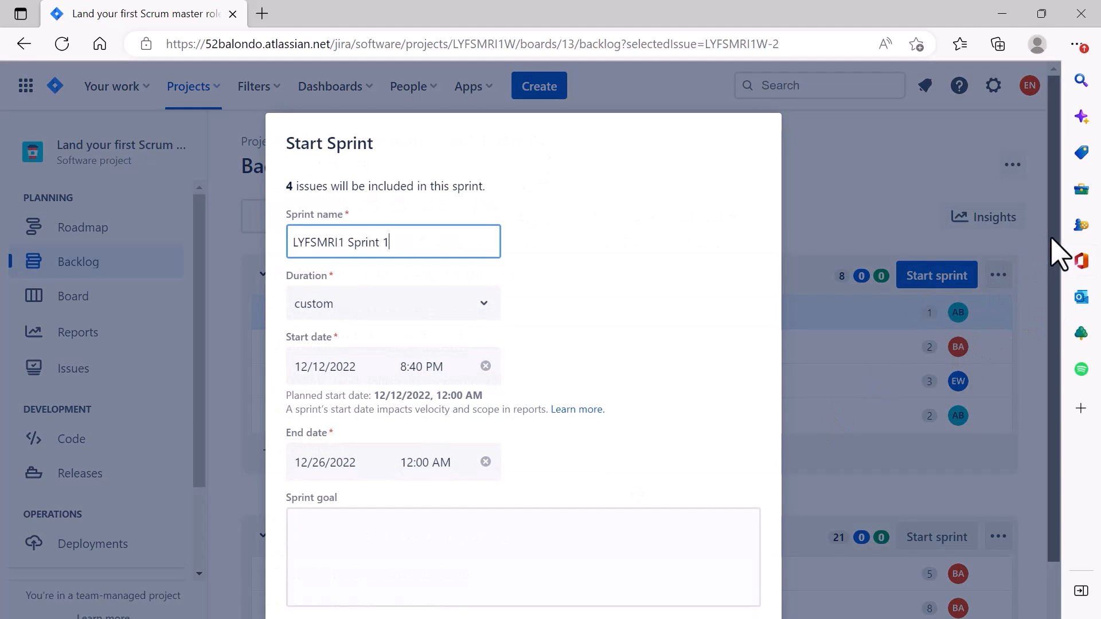
{"action": "scroll", "coordinate": [1058, 275], "scroll_direction": "down", "scroll_amount": 2}
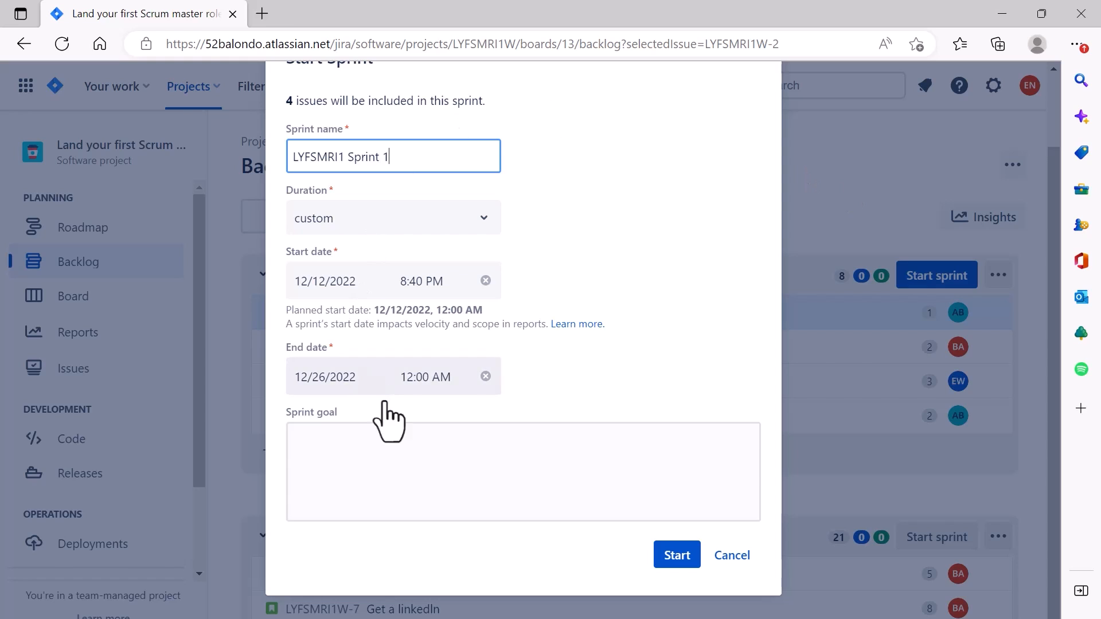
{"action": "left_click", "coordinate": [342, 456]}
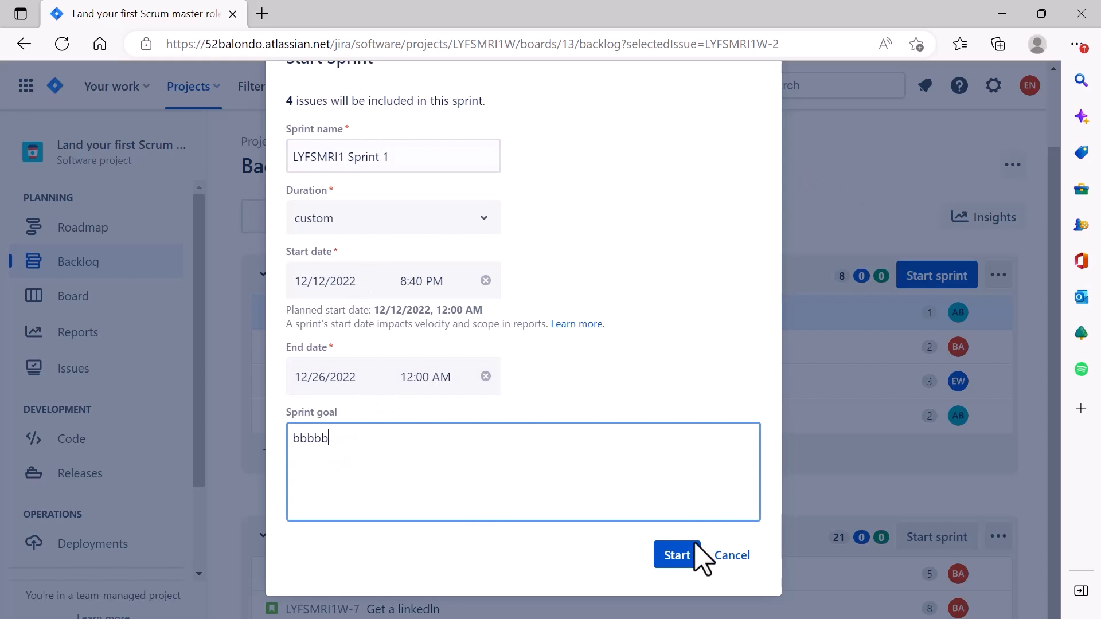
{"action": "left_click", "coordinate": [684, 555]}
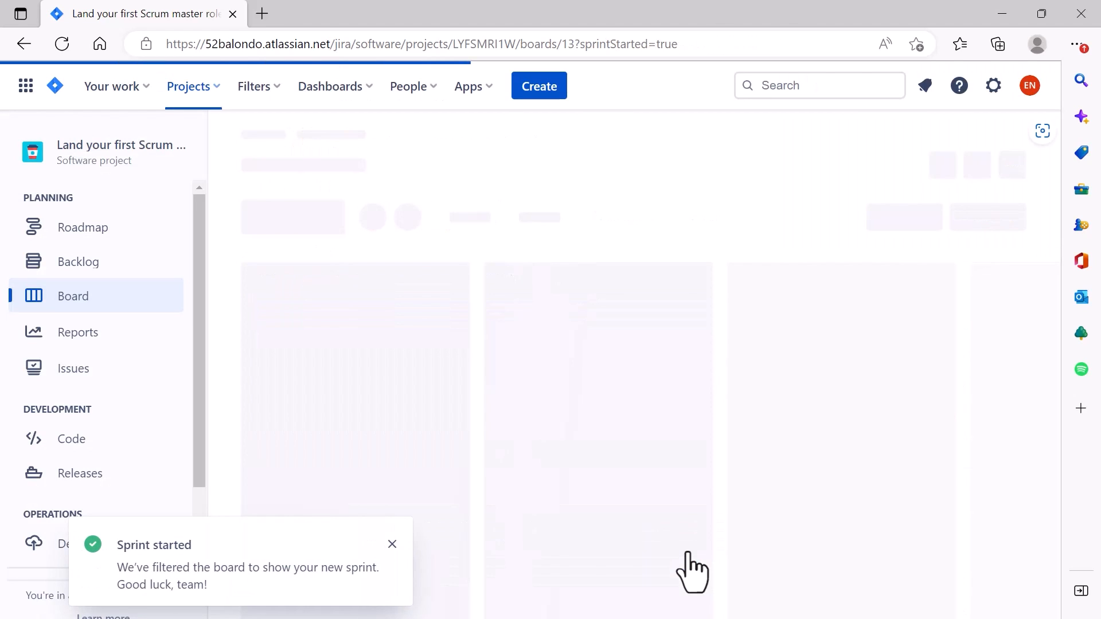
{"action": "left_click", "coordinate": [392, 544]}
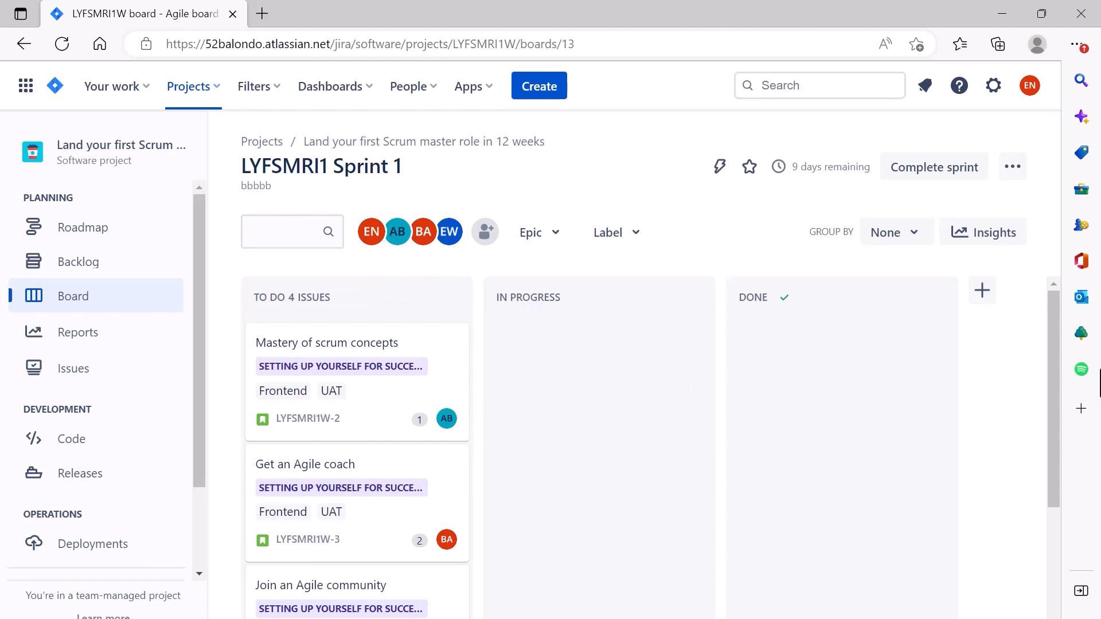
- Look over the Sprint 1 board and collapse the project sidebar to widen it
{"action": "left_click_drag", "start_coordinate": [1054, 374], "coordinate": [1054, 338]}
{"action": "mouse_move", "coordinate": [202, 241]}
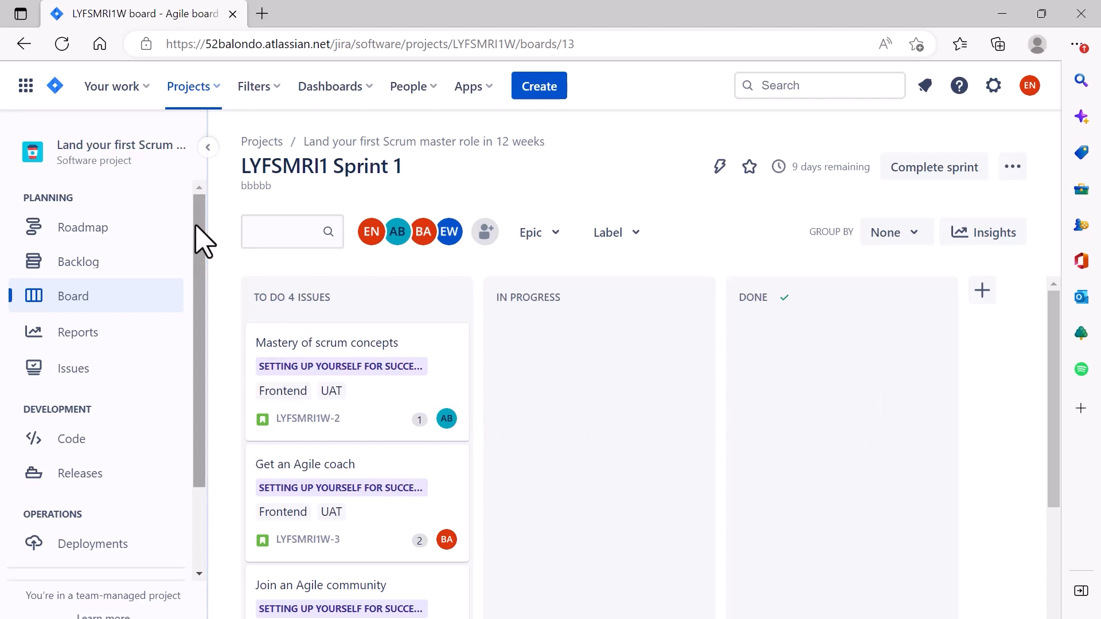
{"action": "left_click", "coordinate": [207, 151]}
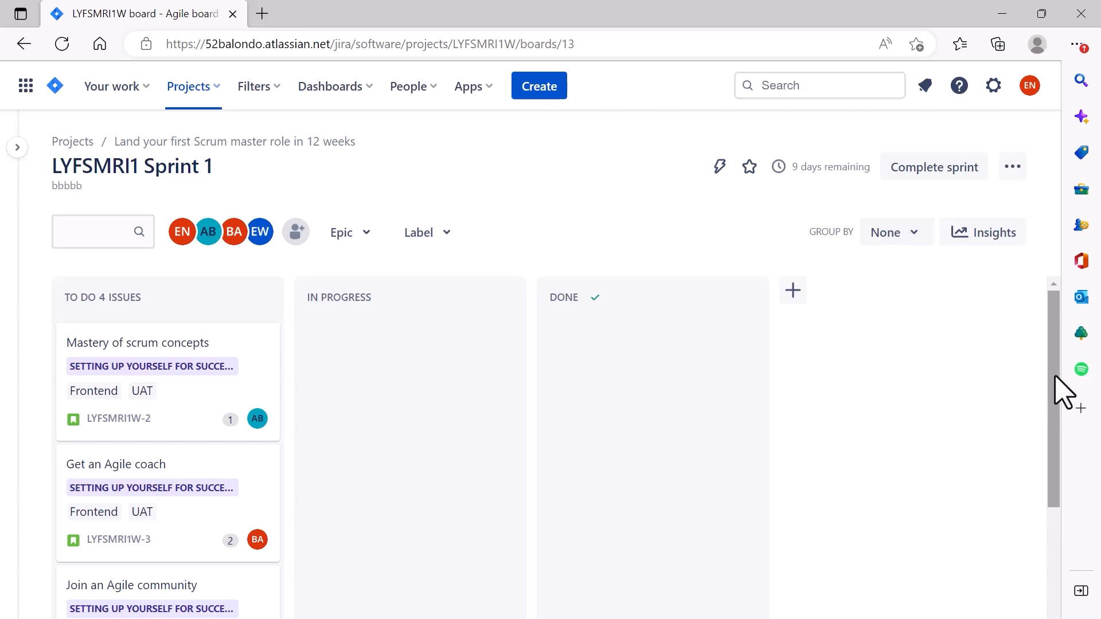
- Move all four Sprint 1 stories on the board from To Do to In Progress
{"action": "left_click_drag", "start_coordinate": [1058, 390], "coordinate": [1057, 352]}
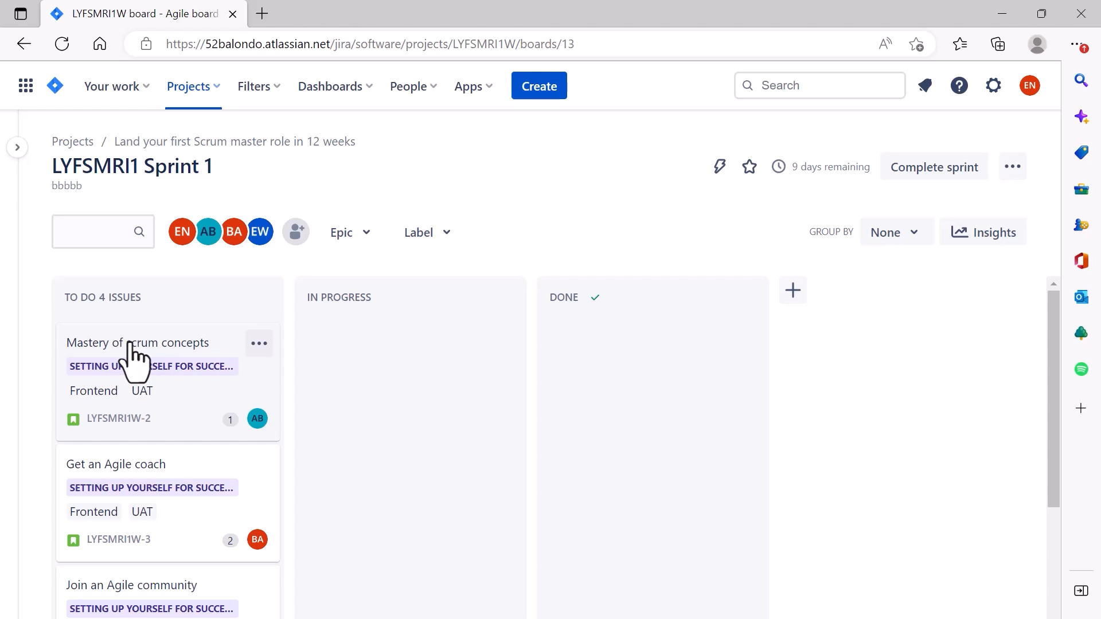
{"action": "left_click_drag", "start_coordinate": [131, 344], "coordinate": [407, 334]}
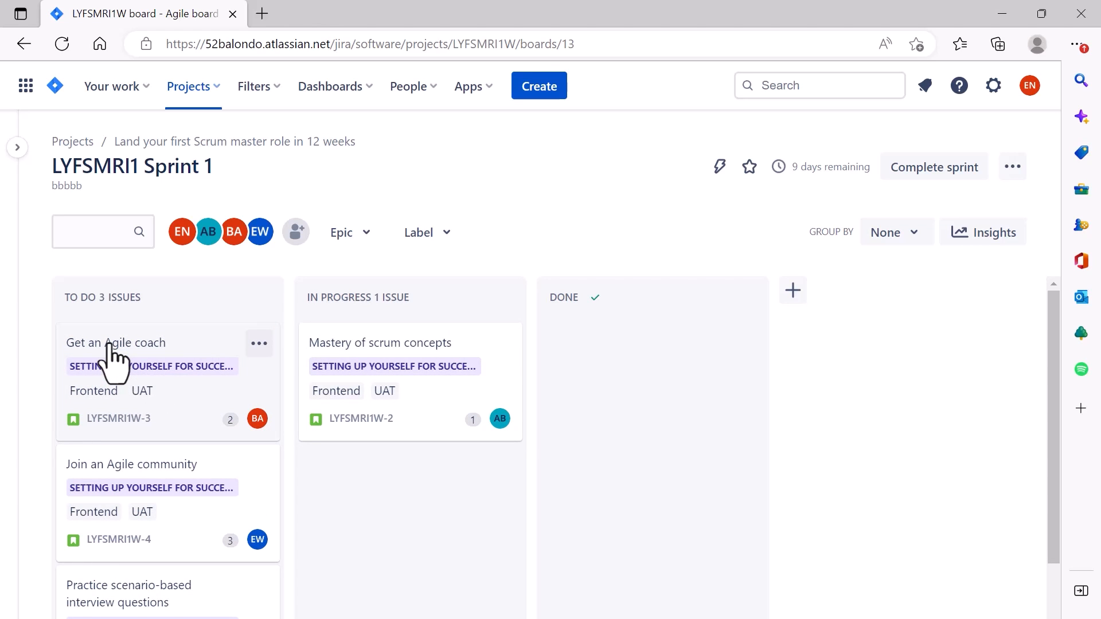
{"action": "left_click_drag", "start_coordinate": [113, 350], "coordinate": [364, 465]}
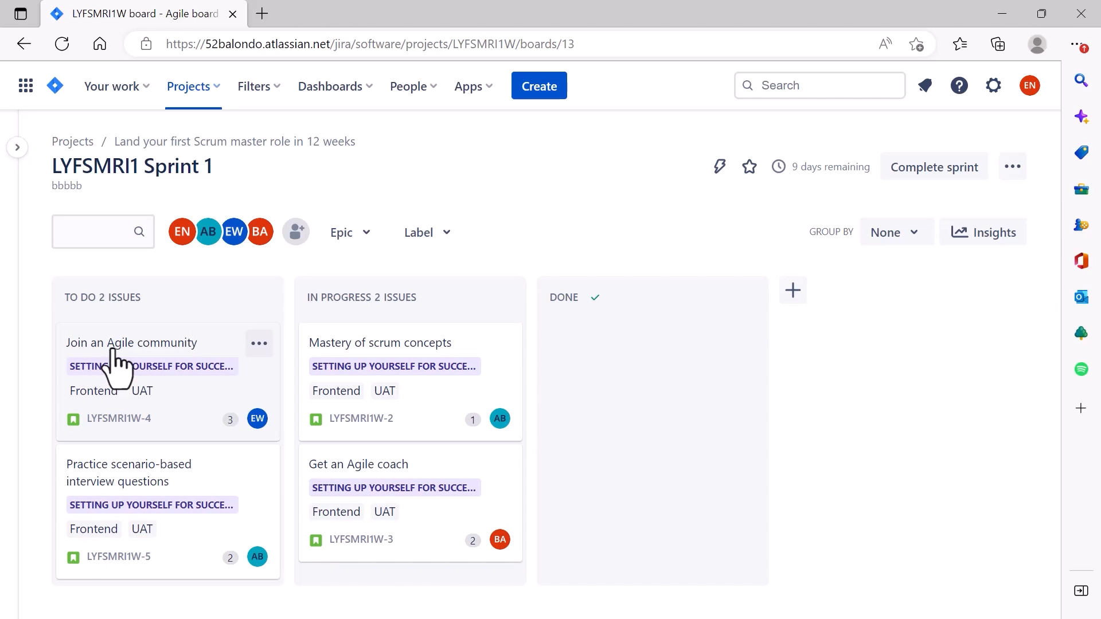
{"action": "left_click_drag", "start_coordinate": [115, 345], "coordinate": [369, 498]}
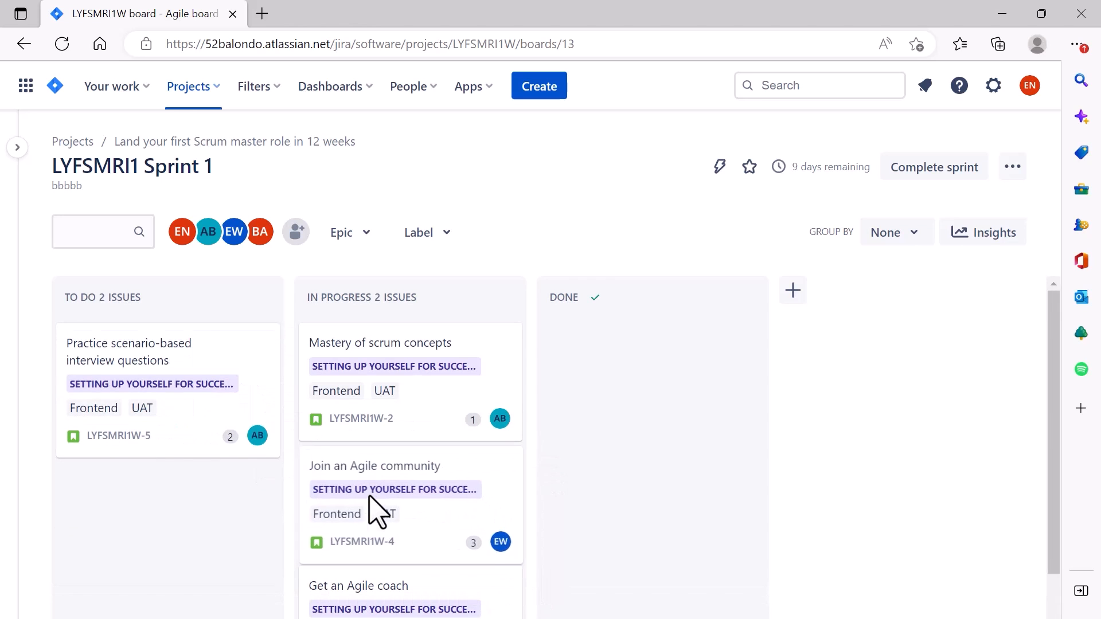
{"action": "left_click_drag", "start_coordinate": [105, 355], "coordinate": [349, 373]}
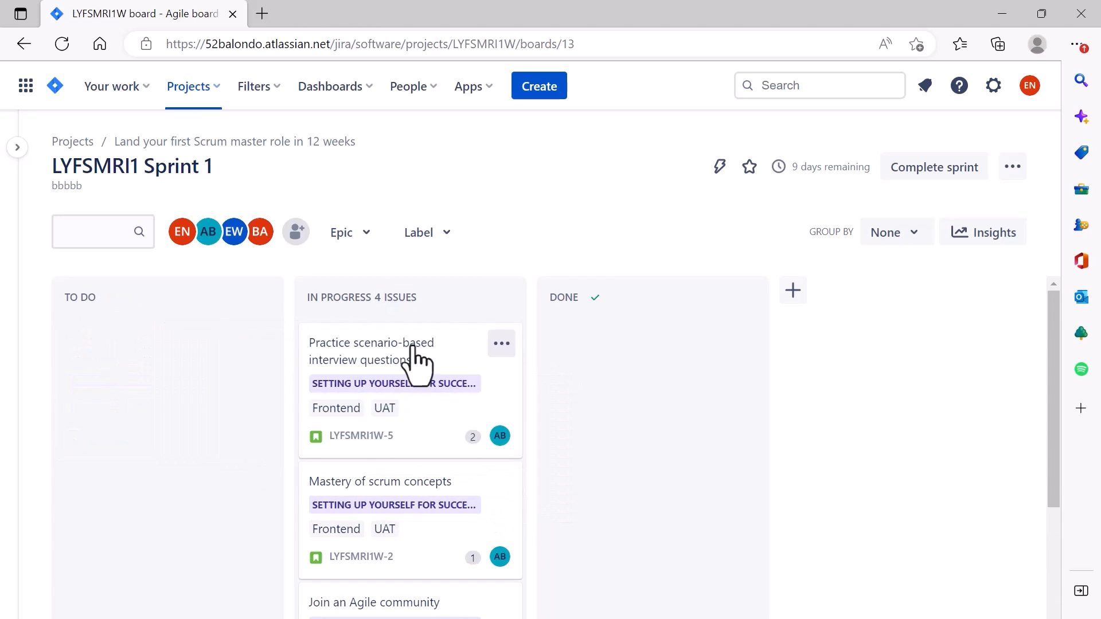
- Move all four Sprint 1 stories on the board from In Progress to Done
{"action": "left_click_drag", "start_coordinate": [442, 333], "coordinate": [624, 337]}
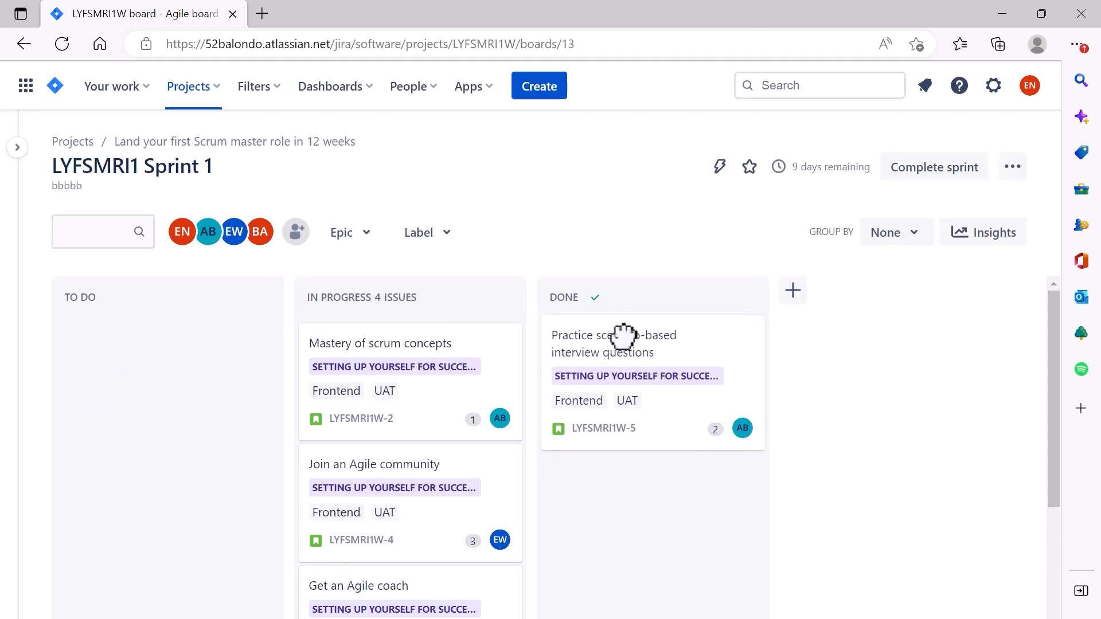
{"action": "left_click_drag", "start_coordinate": [393, 364], "coordinate": [592, 498]}
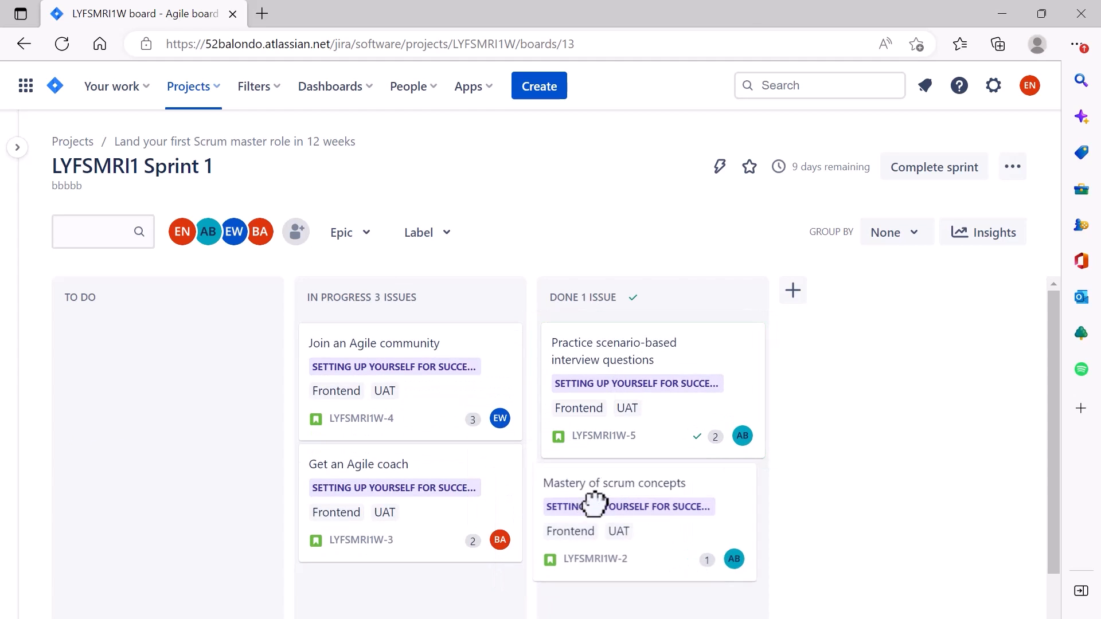
{"action": "left_click_drag", "start_coordinate": [507, 442], "coordinate": [677, 564]}
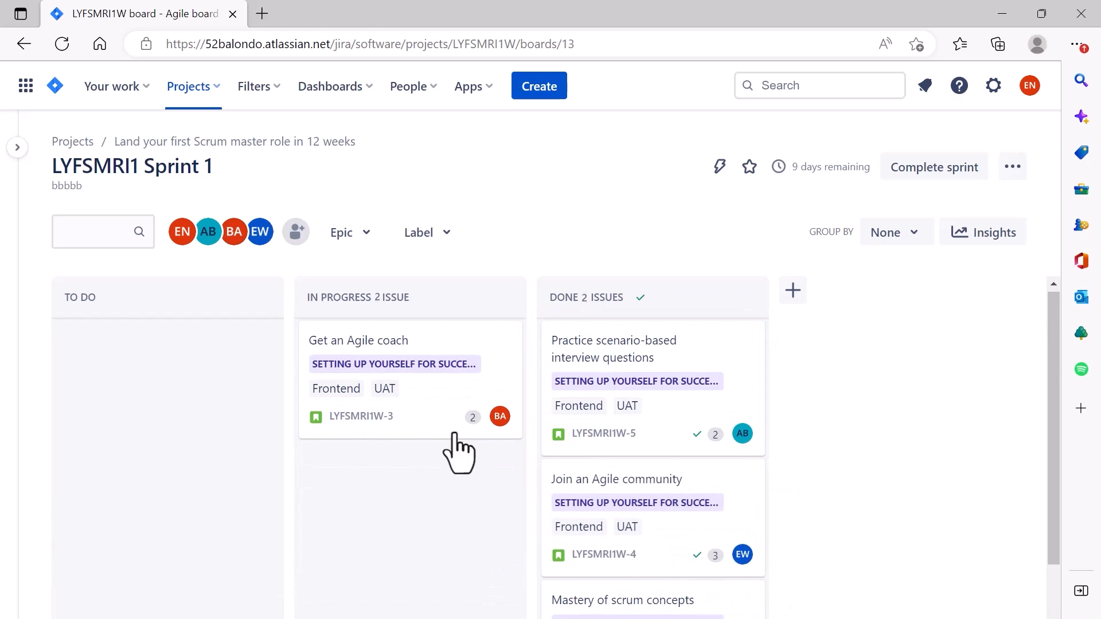
{"action": "left_click_drag", "start_coordinate": [430, 432], "coordinate": [678, 450]}
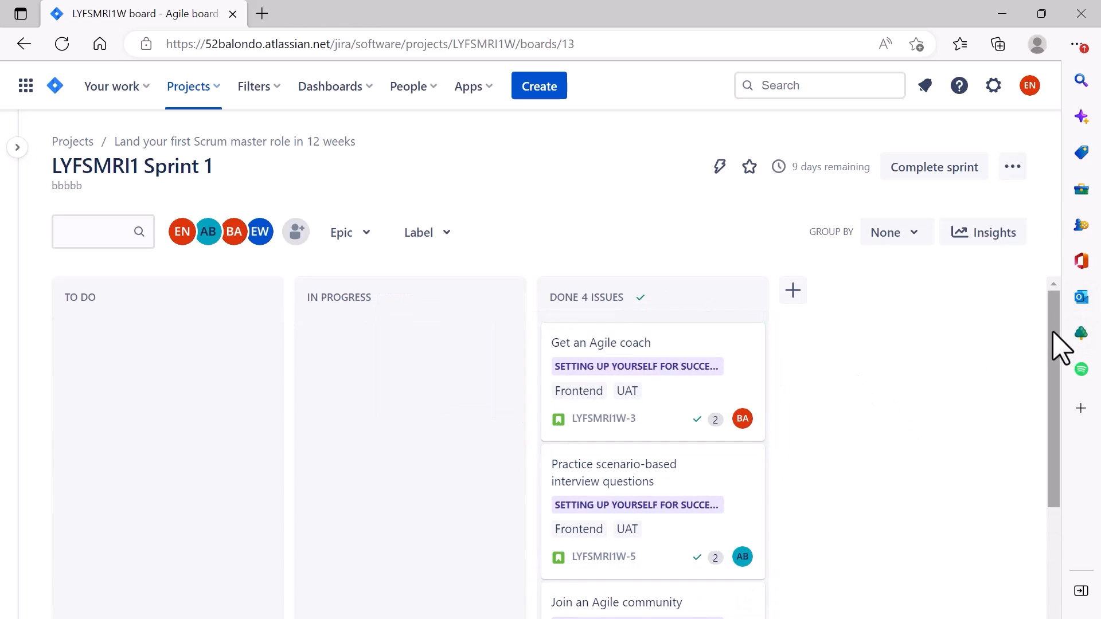
- Review the stories in the Done column and complete LYFSMRI1 Sprint 1
{"action": "left_click_drag", "start_coordinate": [1056, 347], "coordinate": [904, 487]}
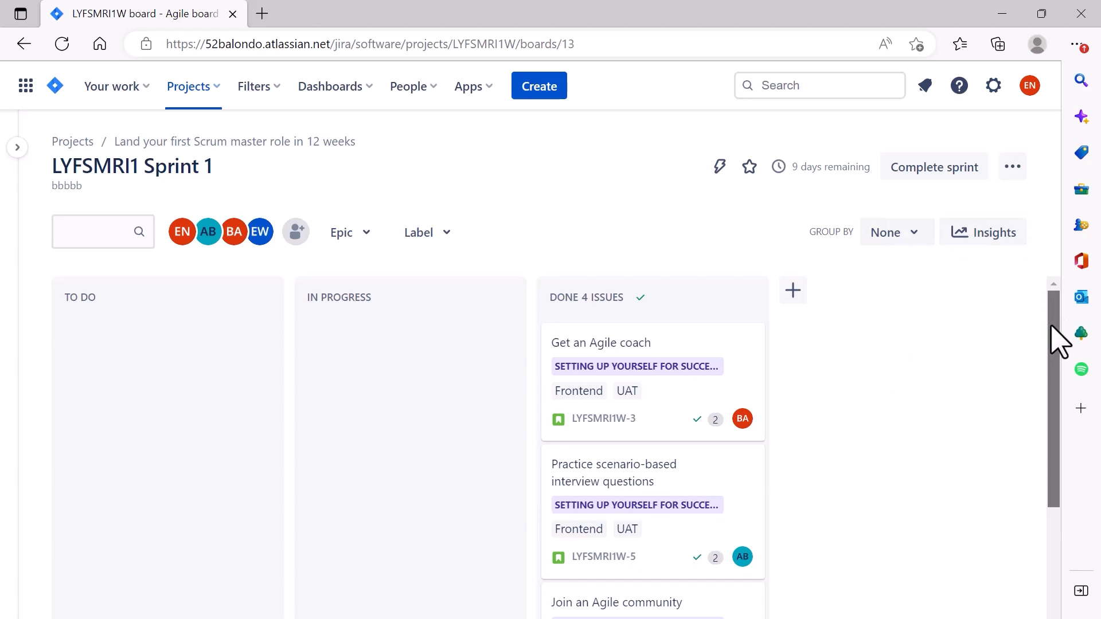
{"action": "scroll", "coordinate": [1053, 335], "scroll_direction": "down", "scroll_amount": 1}
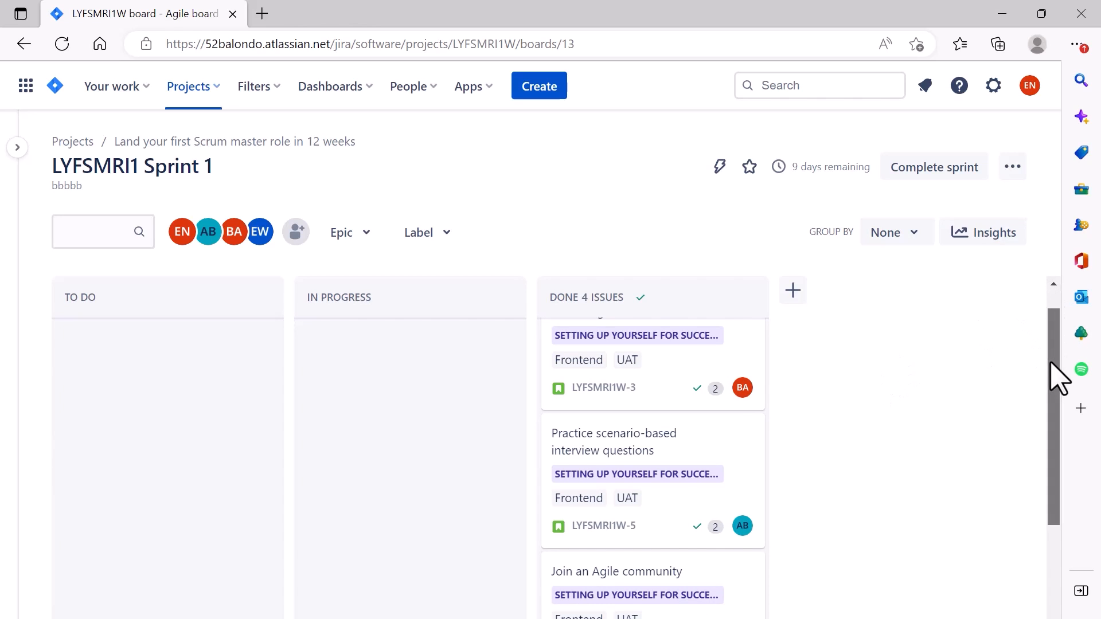
{"action": "scroll", "coordinate": [1060, 323], "scroll_direction": "up", "scroll_amount": 1}
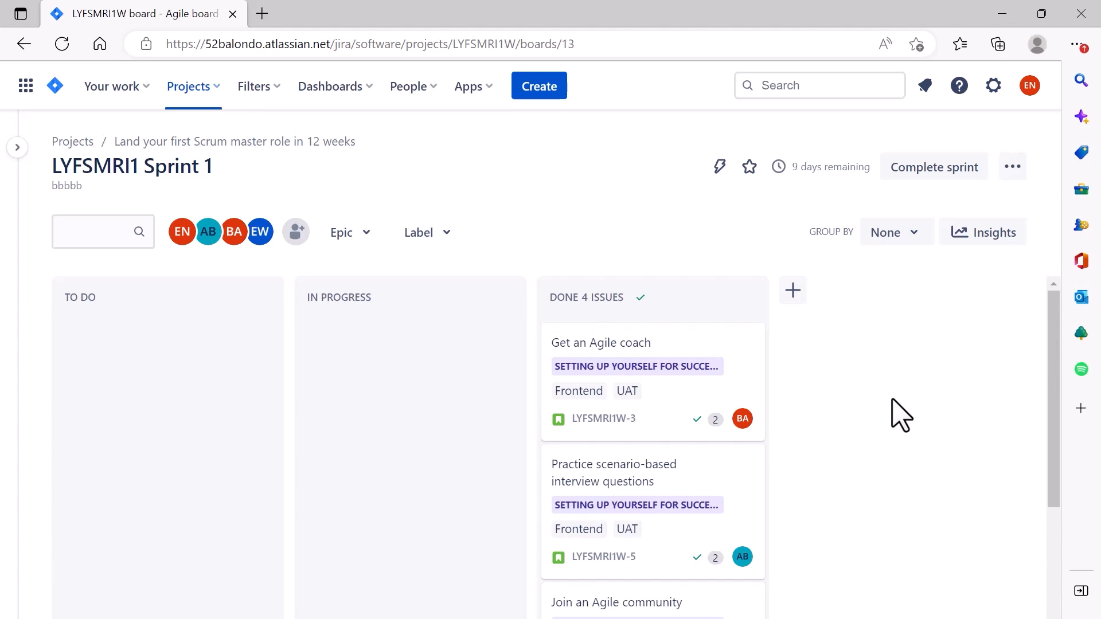
{"action": "left_click", "coordinate": [911, 176]}
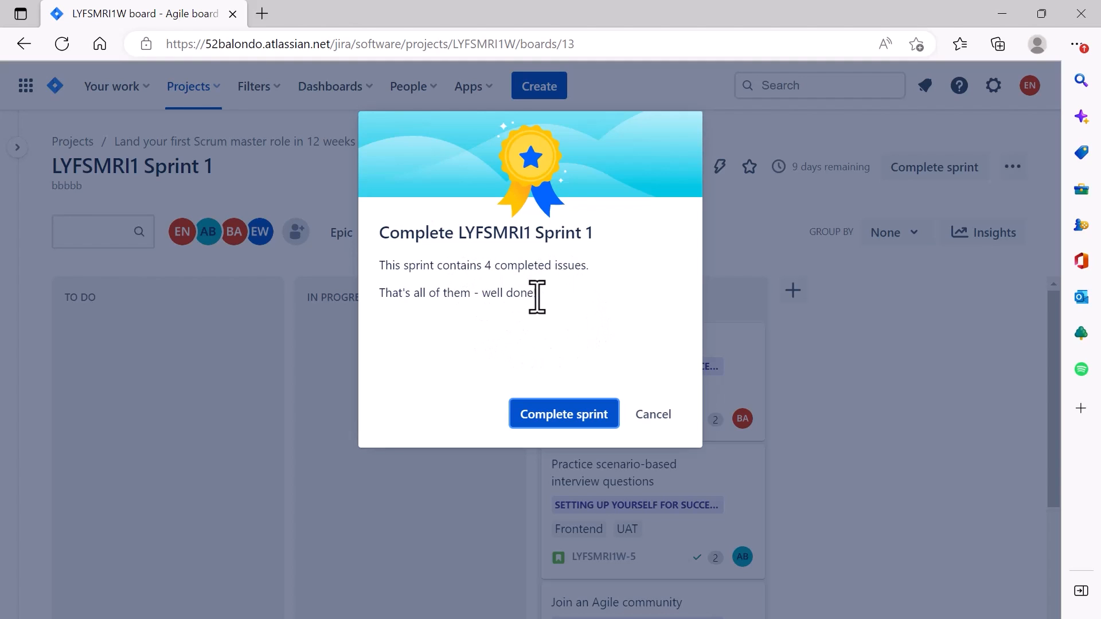
{"action": "left_click", "coordinate": [584, 415]}
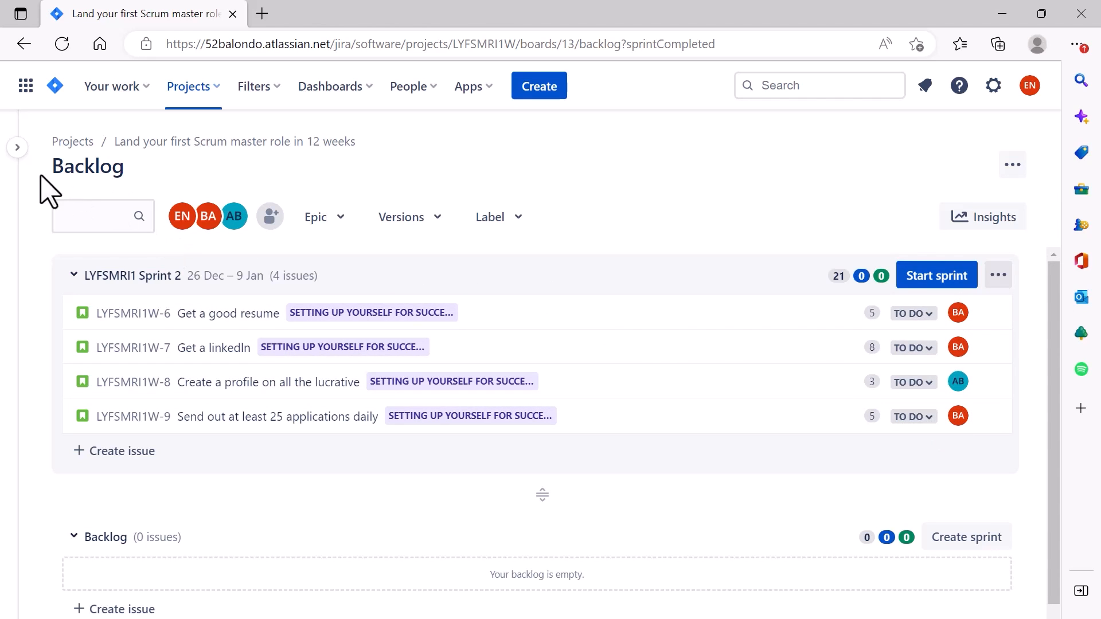
- Expand the project sidebar and examine the sprint burndown chart for LYFSMRI1 Sprint 1 in the project reports
{"action": "left_click", "coordinate": [17, 147]}
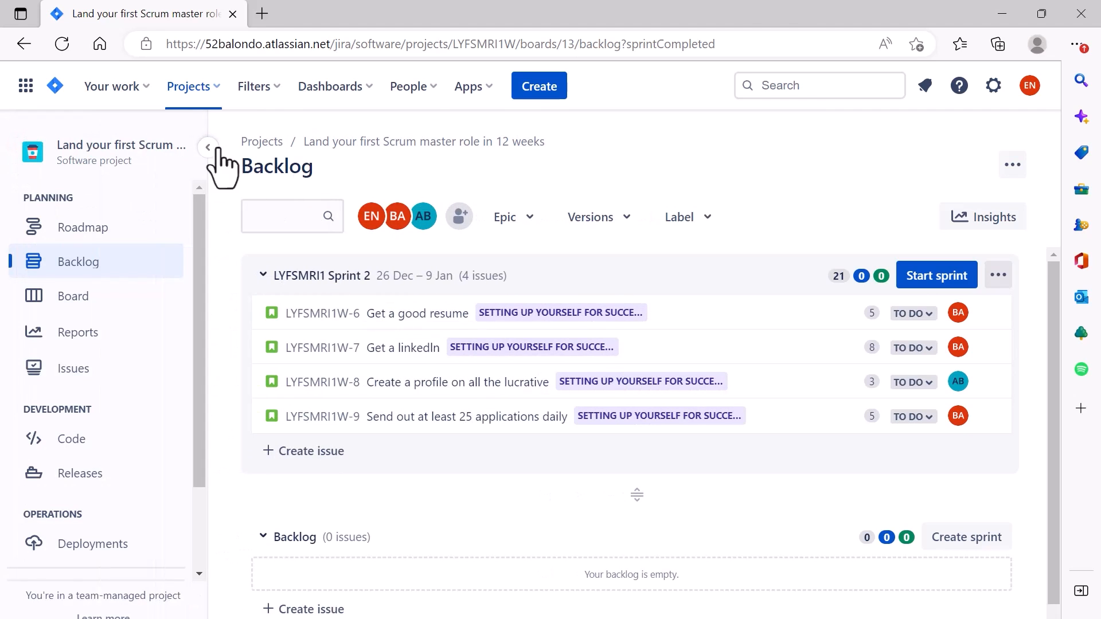
{"action": "left_click", "coordinate": [83, 340]}
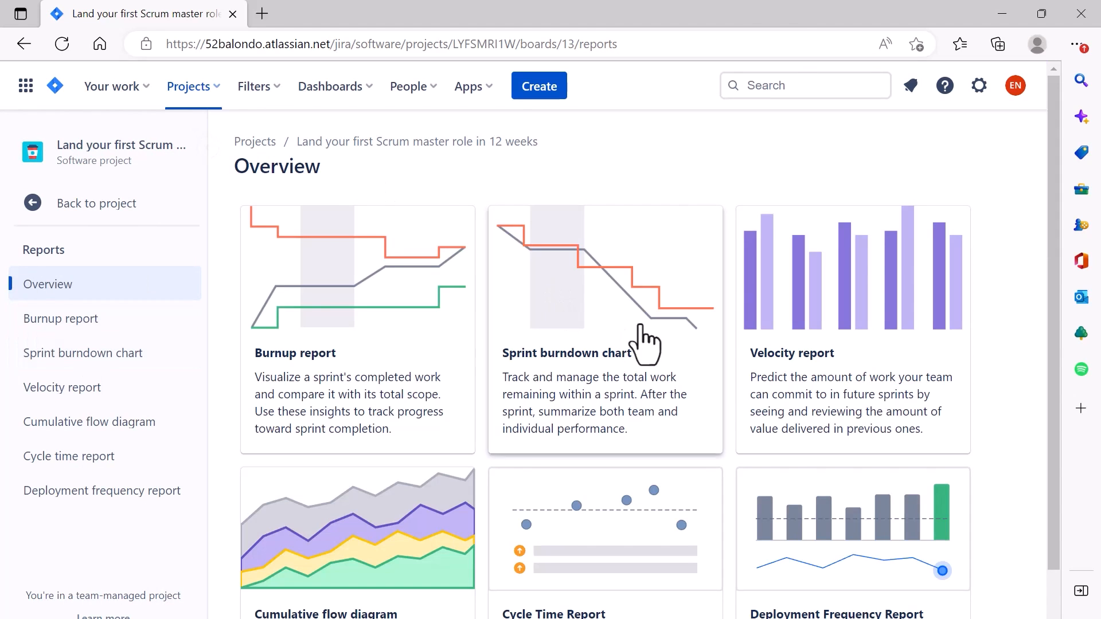
{"action": "left_click", "coordinate": [561, 351]}
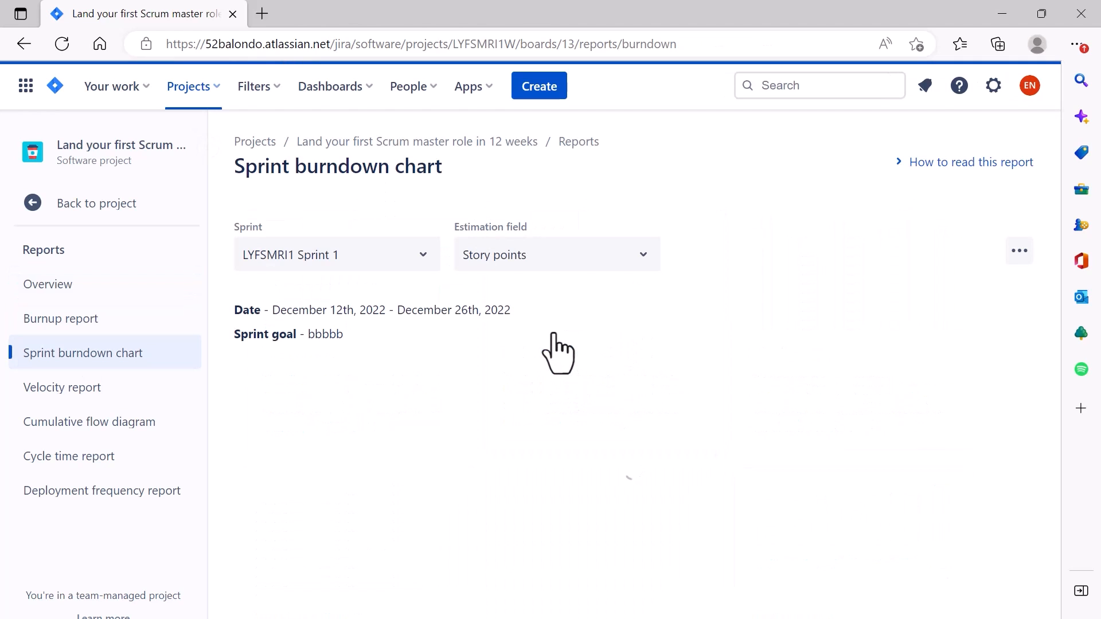
{"action": "left_click_drag", "start_coordinate": [1059, 192], "coordinate": [1076, 222]}
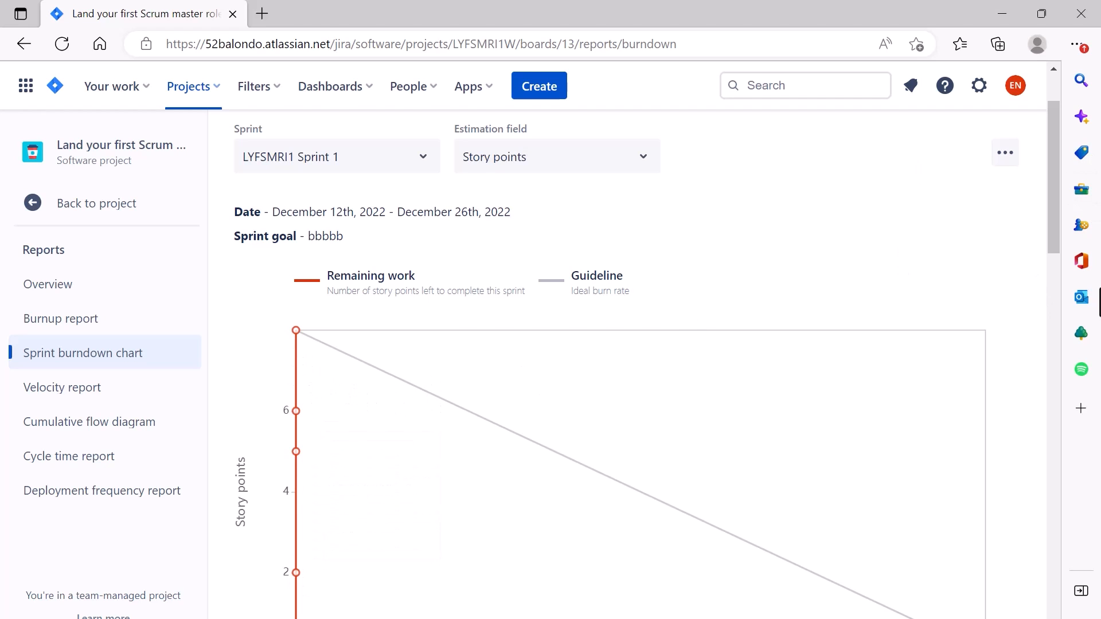
- Examine the commitment and completed story points for LYFSMRI1 Sprint 1 in the velocity report
{"action": "left_click", "coordinate": [69, 402]}
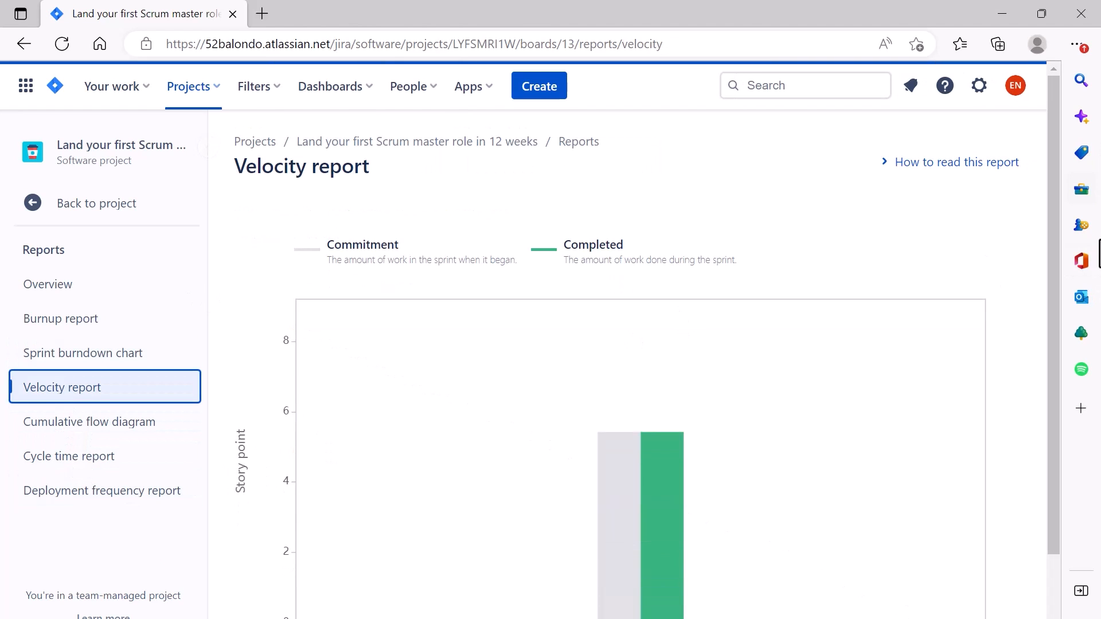
{"action": "left_click_drag", "start_coordinate": [1061, 239], "coordinate": [1059, 385]}
{"action": "mouse_move", "coordinate": [691, 304]}
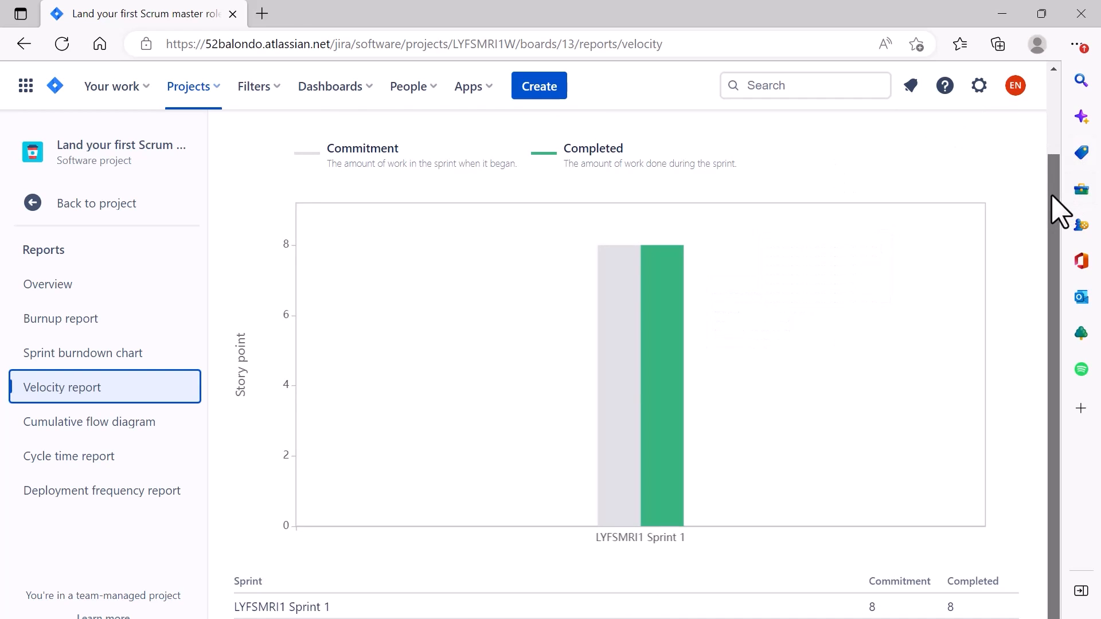
- Examine the cumulative flow diagram of To Do, In Progress and Done issues over all time
{"action": "left_click", "coordinate": [150, 442]}
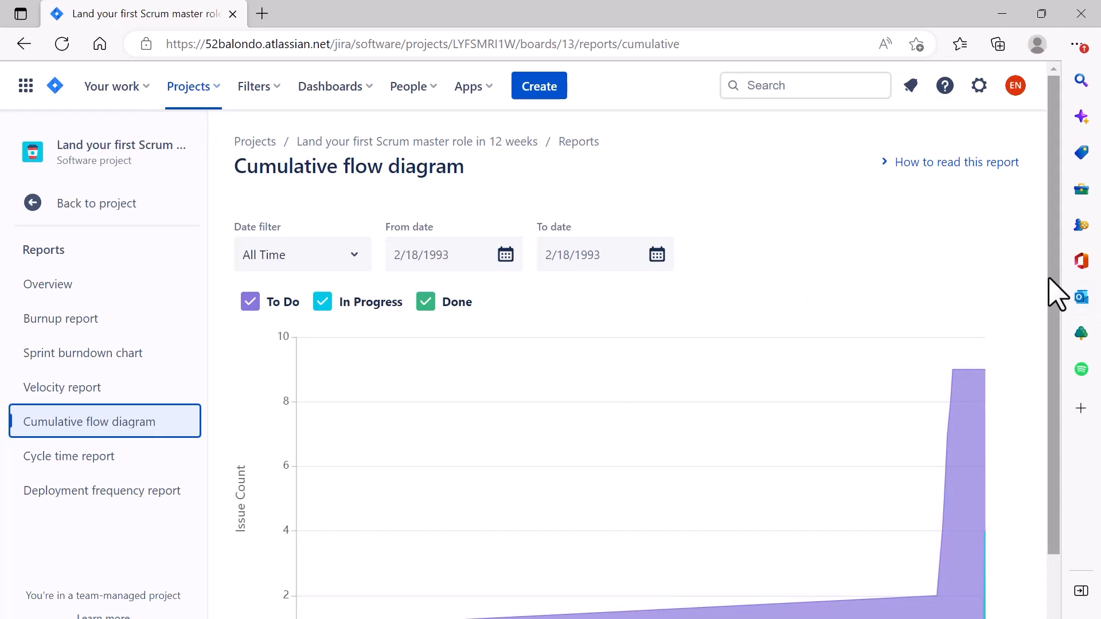
{"action": "scroll", "coordinate": [1059, 304], "scroll_direction": "down", "scroll_amount": 2}
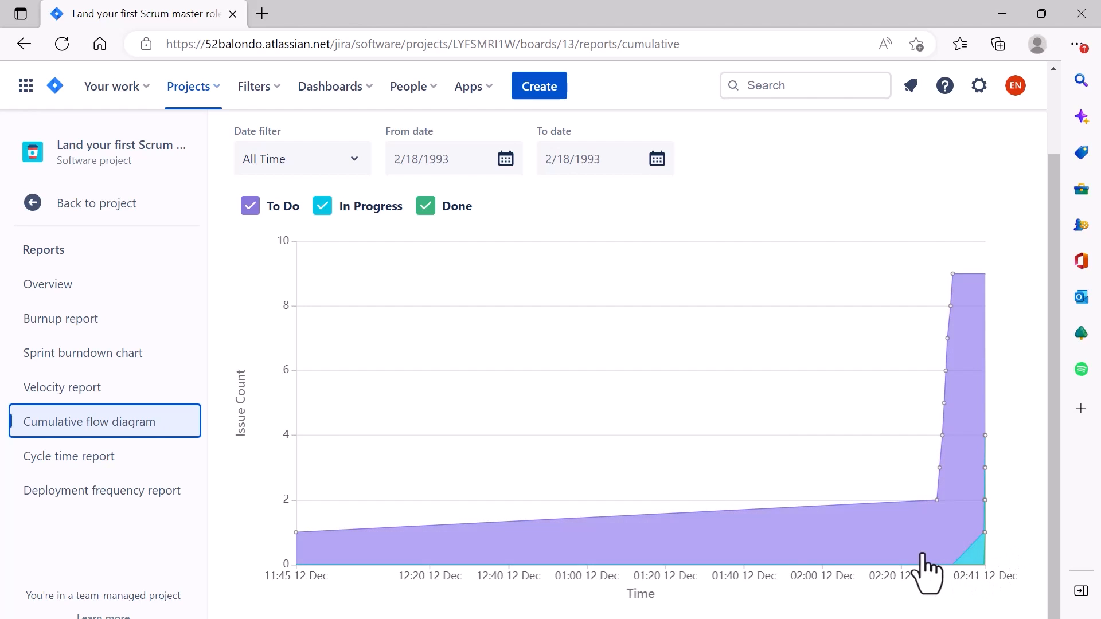
{"action": "mouse_move", "coordinate": [983, 535]}
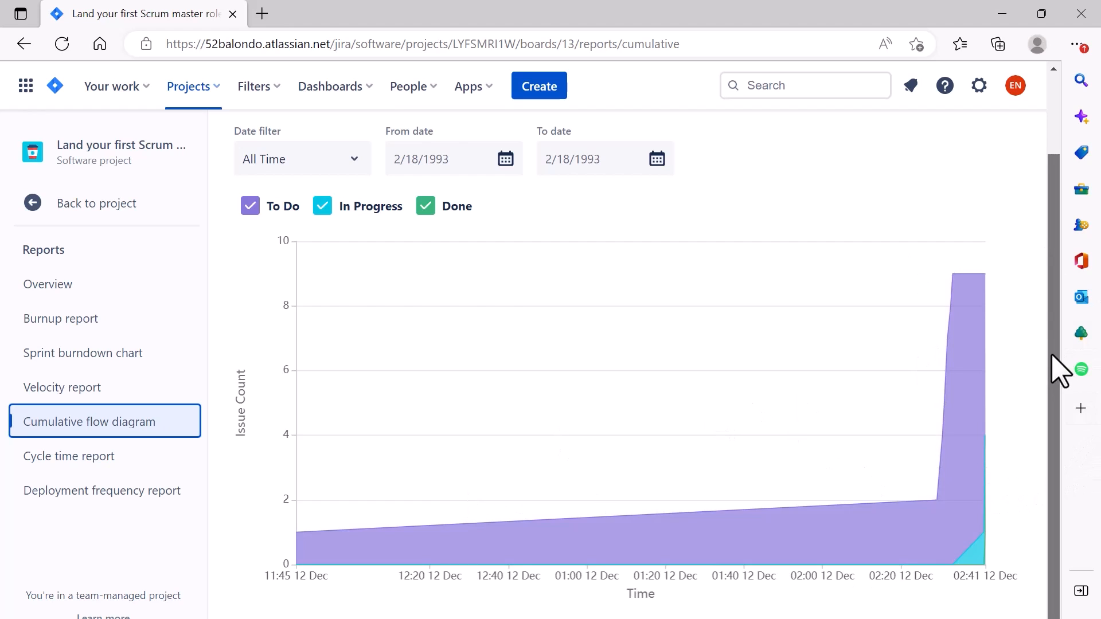
{"action": "scroll", "coordinate": [990, 369], "scroll_direction": "up", "scroll_amount": 2}
- Leave the reports, return to the project backlog and review the stories planned in LYFSMRI1 Sprint 2
{"action": "left_click", "coordinate": [32, 206]}
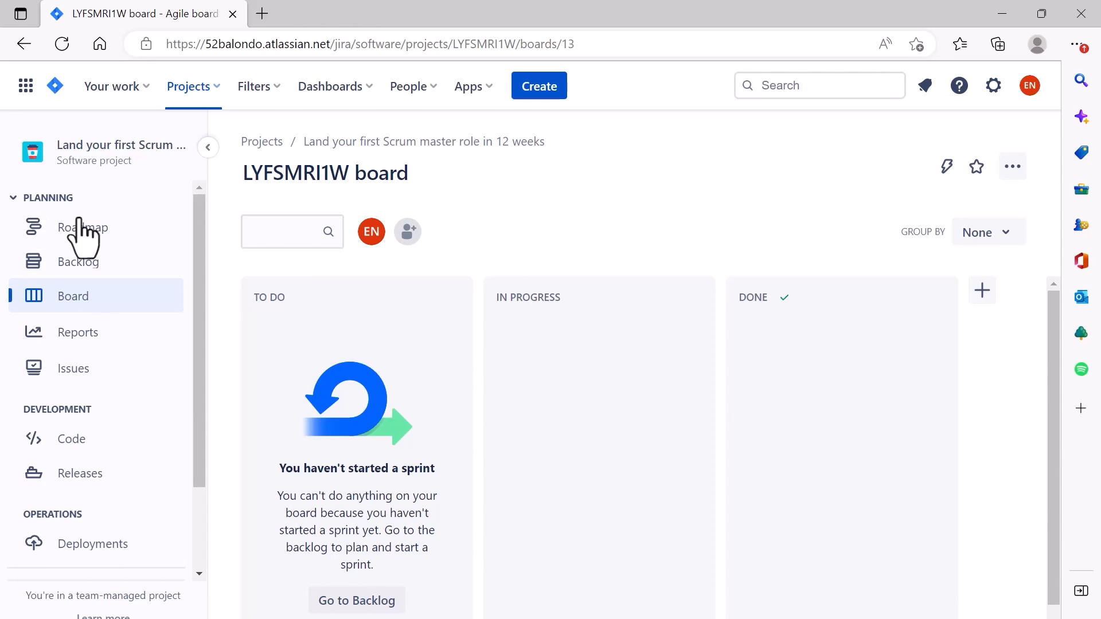
{"action": "left_click", "coordinate": [73, 264]}
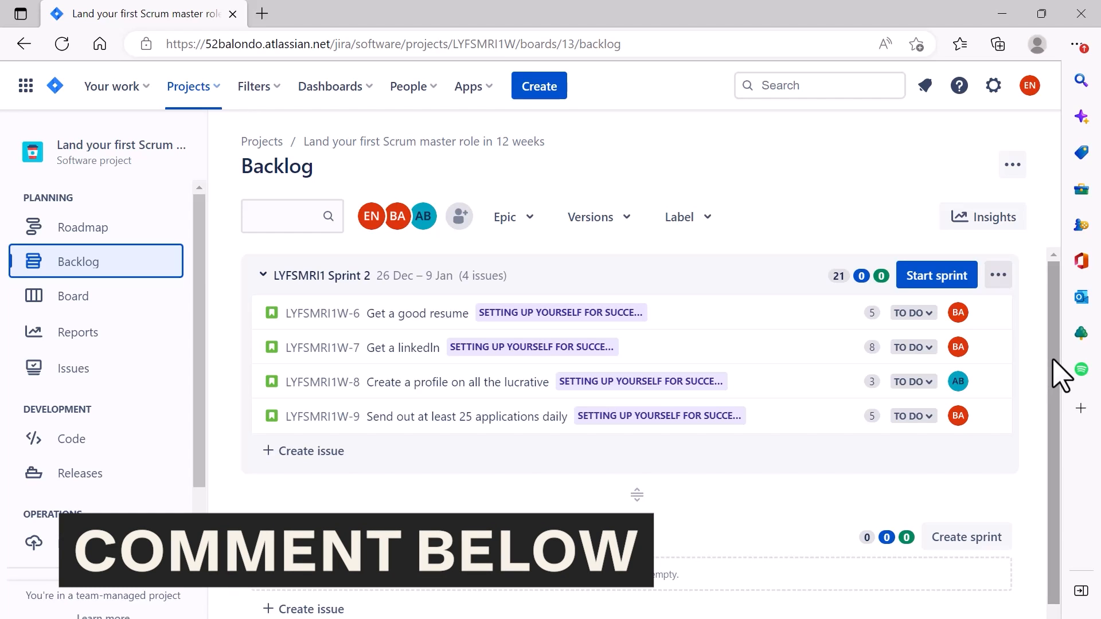
{"action": "left_click_drag", "start_coordinate": [1053, 360], "coordinate": [1056, 320]}
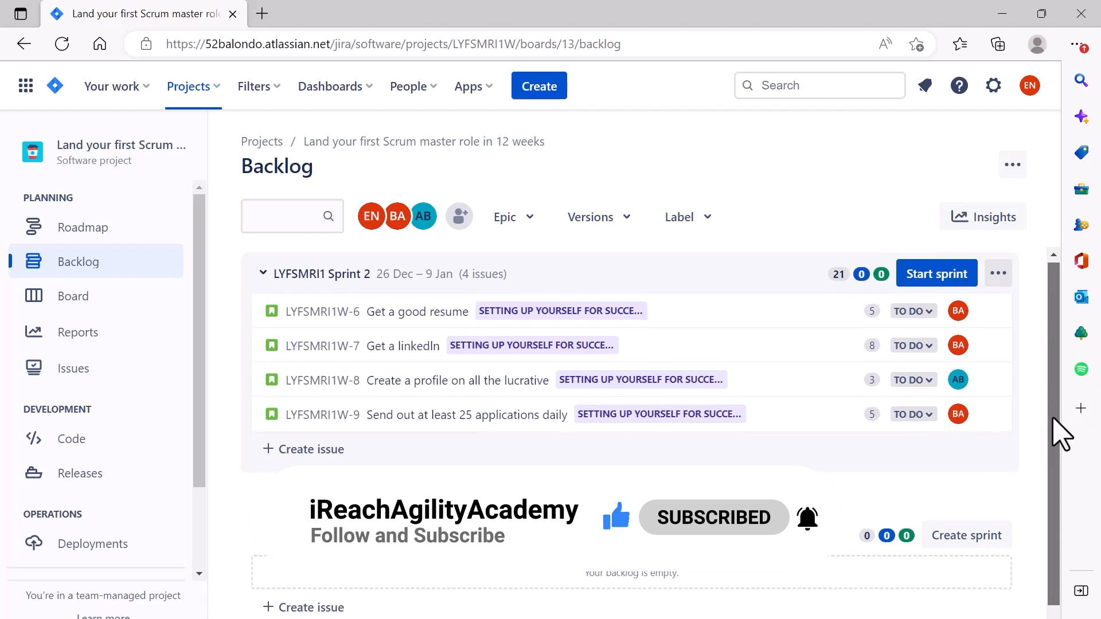
{"action": "left_click_drag", "start_coordinate": [1057, 432], "coordinate": [1061, 459]}
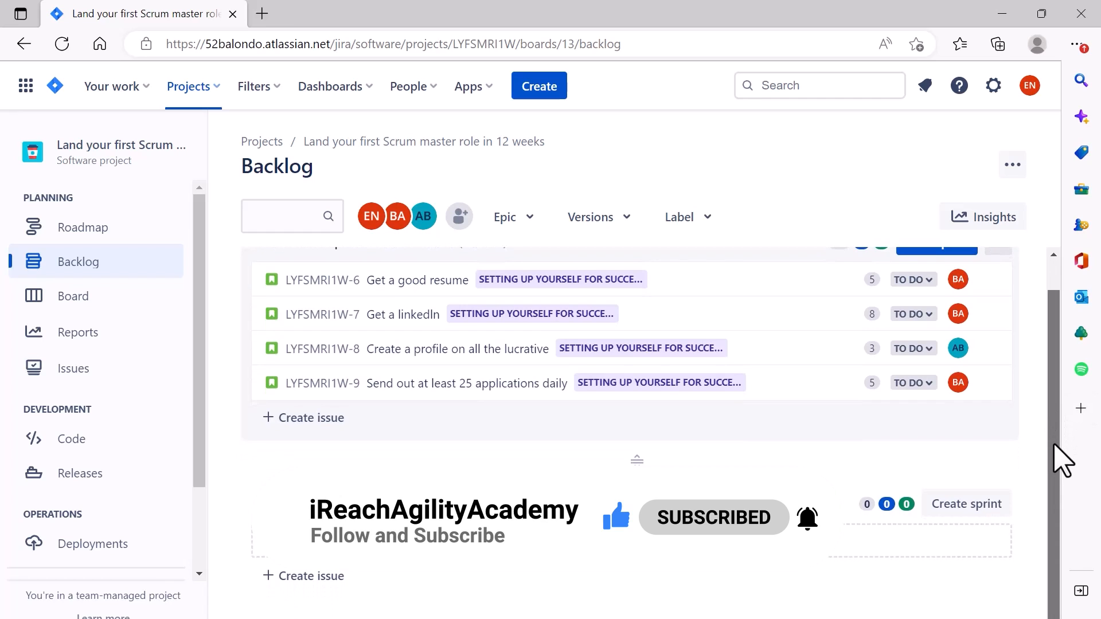